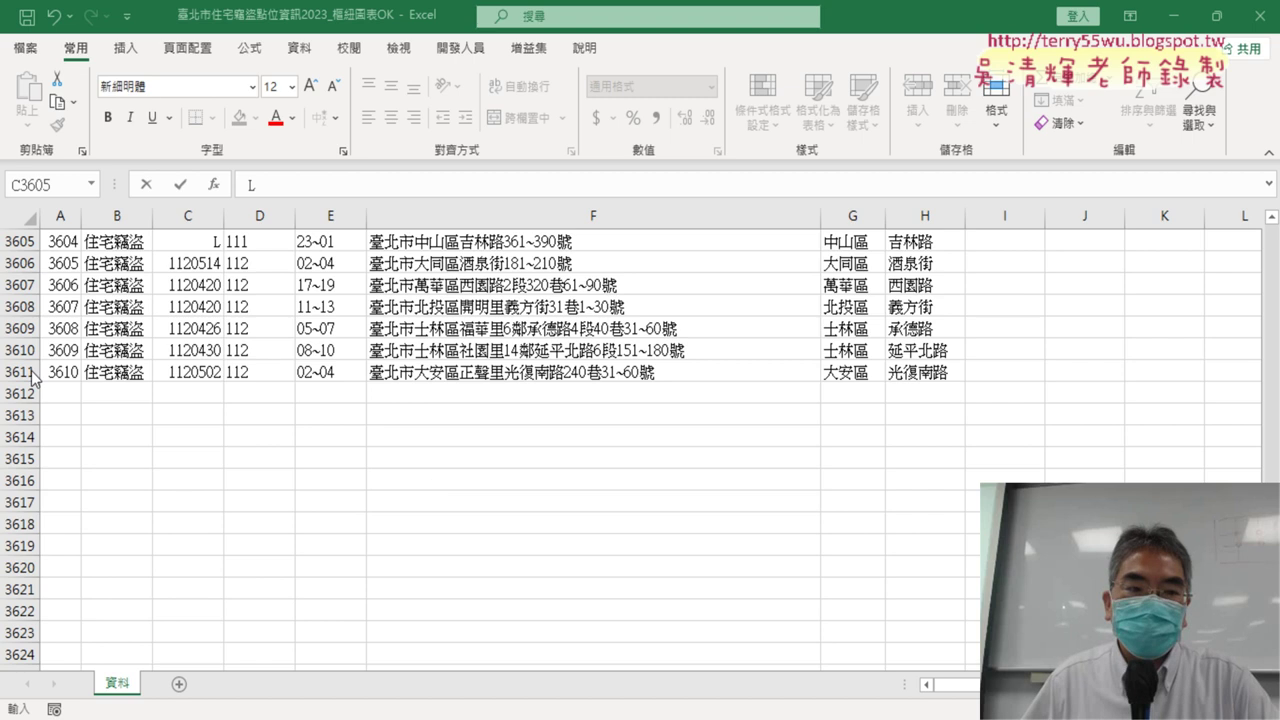
# Inspect the year formulas in column D near the end of the data, rows 3605–3611.
pyautogui.click(22, 371)
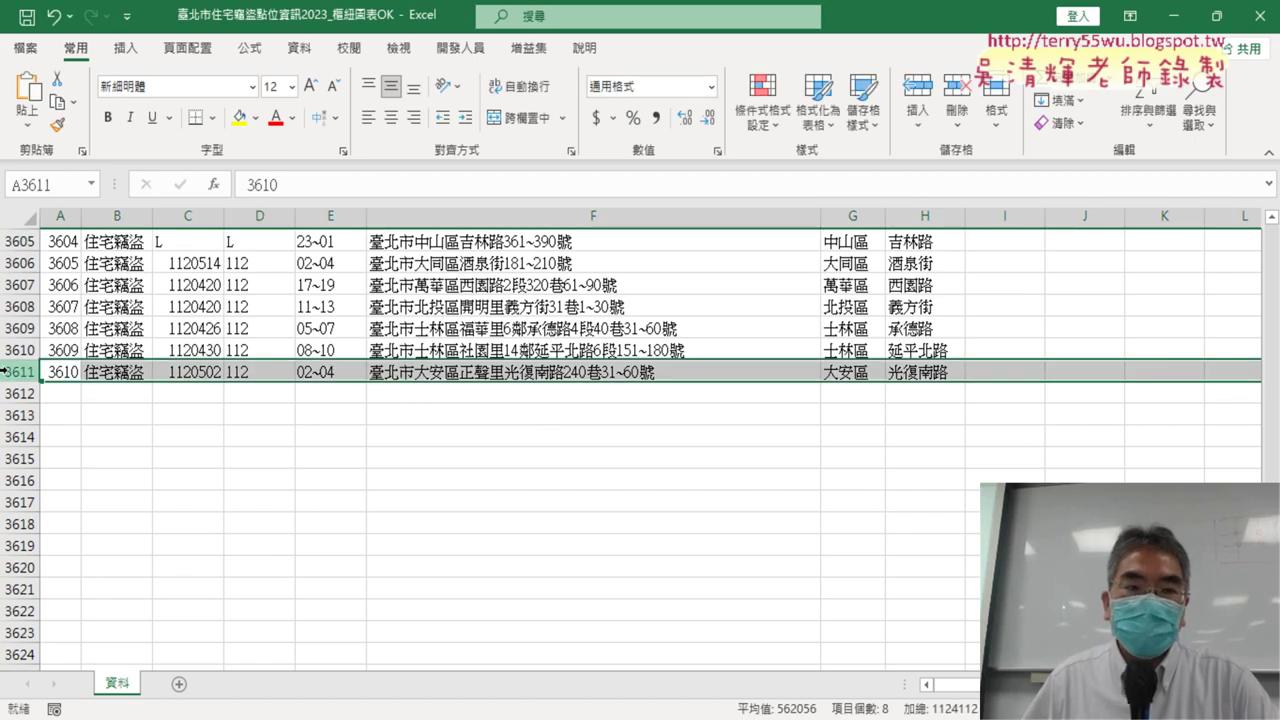
pyautogui.click(250, 328)
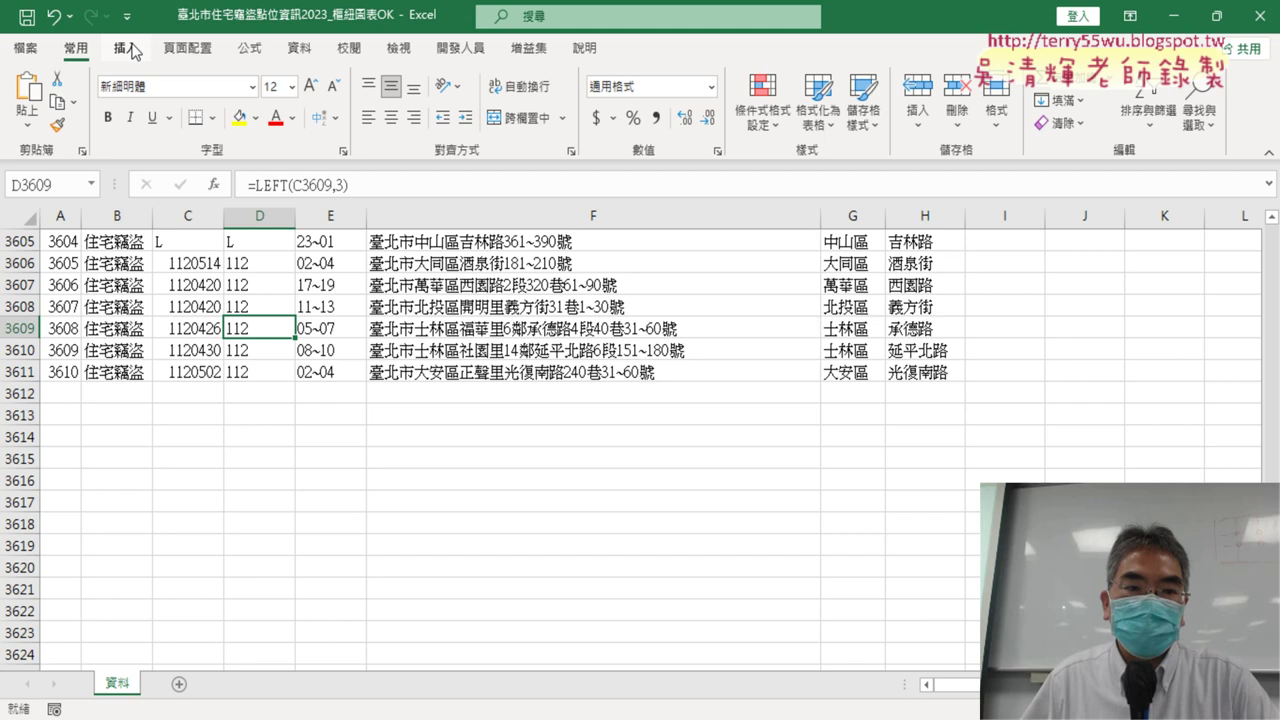
pyautogui.scroll(4, 337, 365)
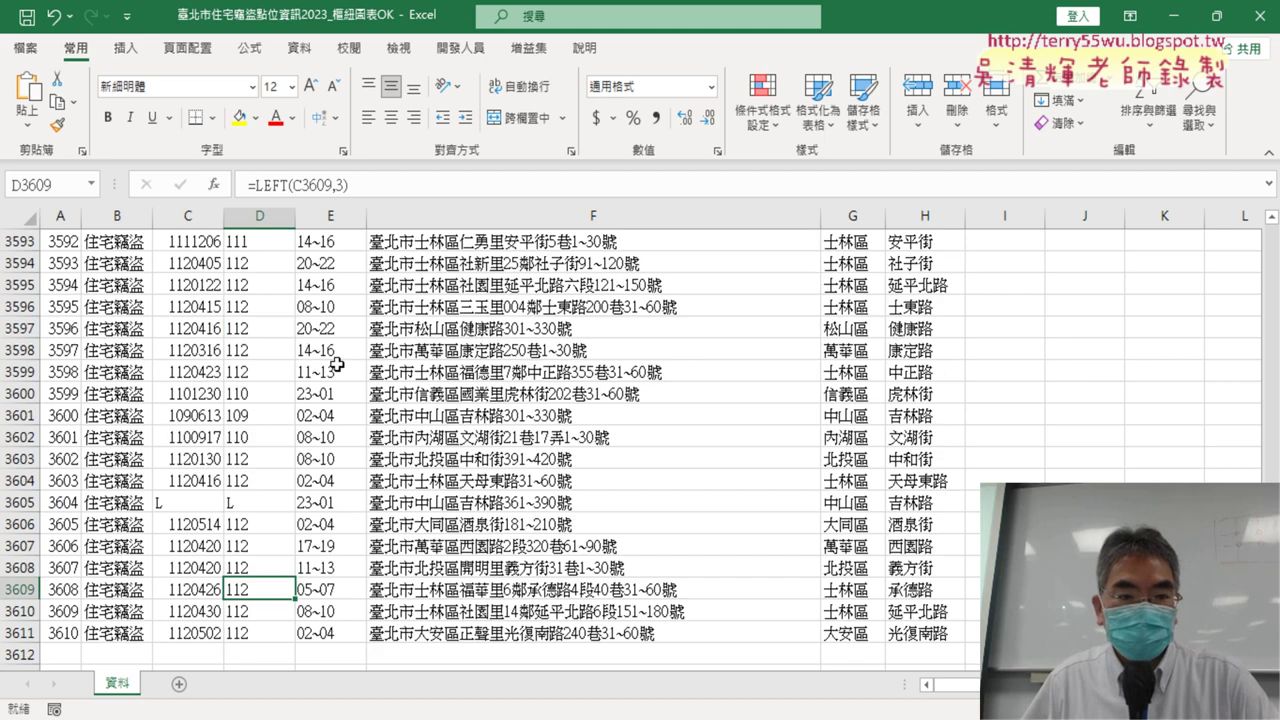
pyautogui.click(170, 503)
pyautogui.click(276, 505)
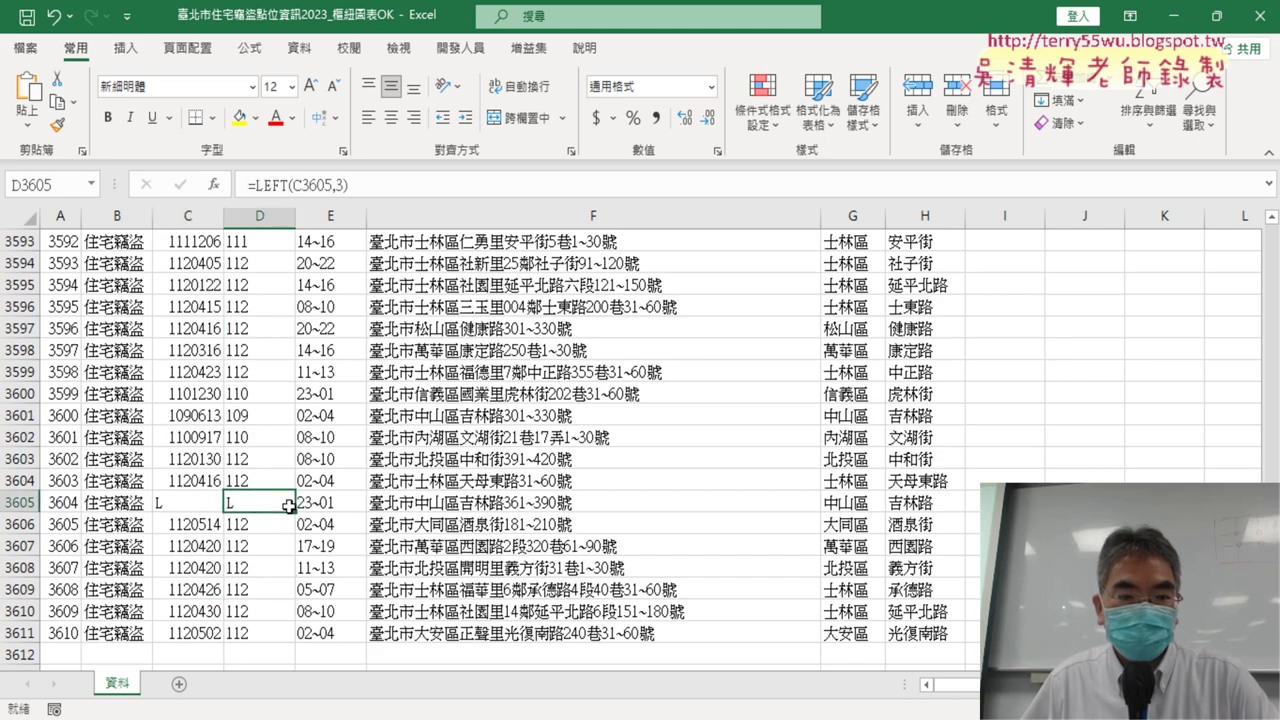
pyautogui.scroll(-2, 263, 549)
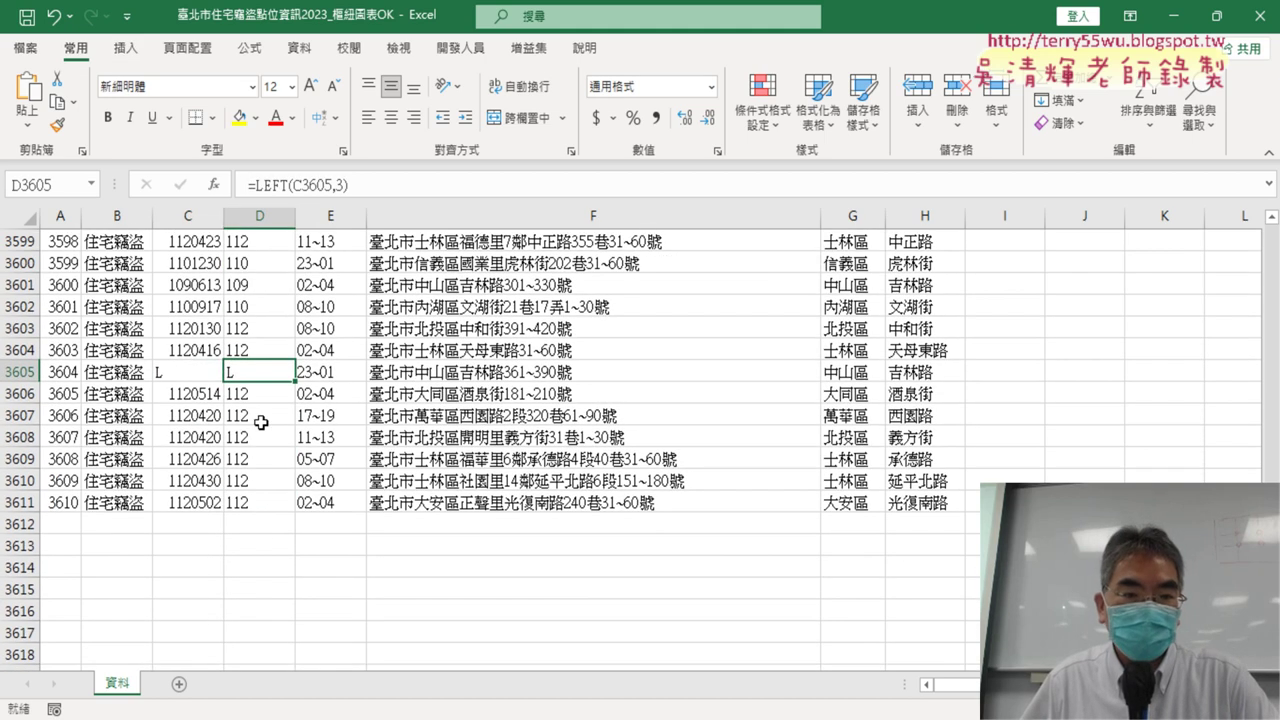
# Check D3608's year formula, then start a PivotTable on 資料!$A$1:$H$3681.
pyautogui.click(260, 437)
pyautogui.click(125, 47)
pyautogui.click(37, 100)
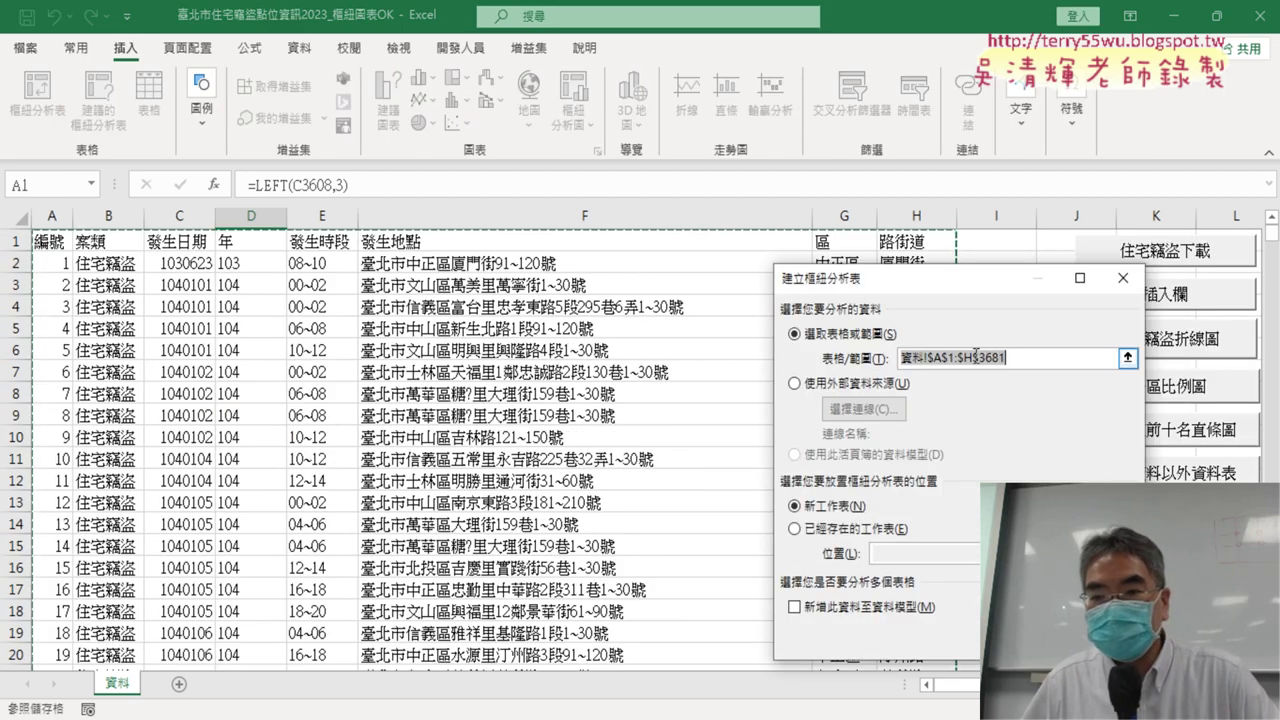
# Examine the source range's end row 3681, then cancel the PivotTable setup.
pyautogui.click(979, 356)
pyautogui.moveTo(979, 357); pyautogui.dragTo(1006, 357)
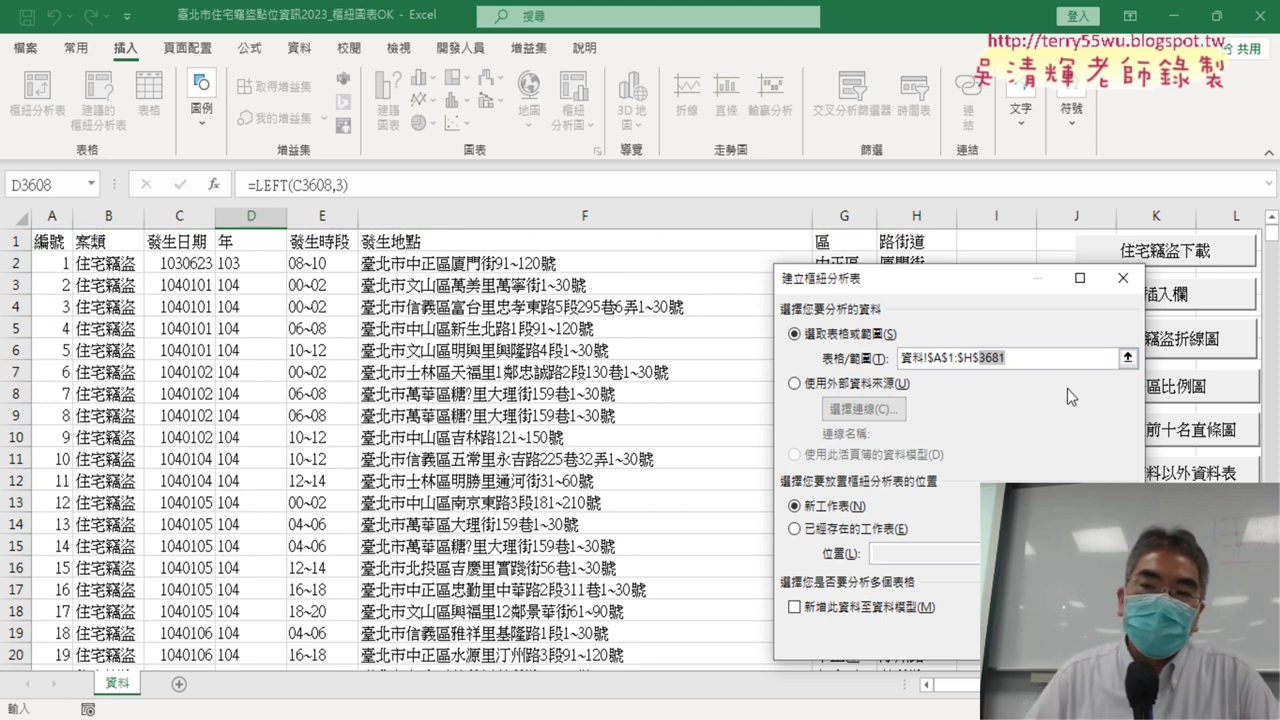
pyautogui.moveTo(985, 292); pyautogui.dragTo(1131, 104)
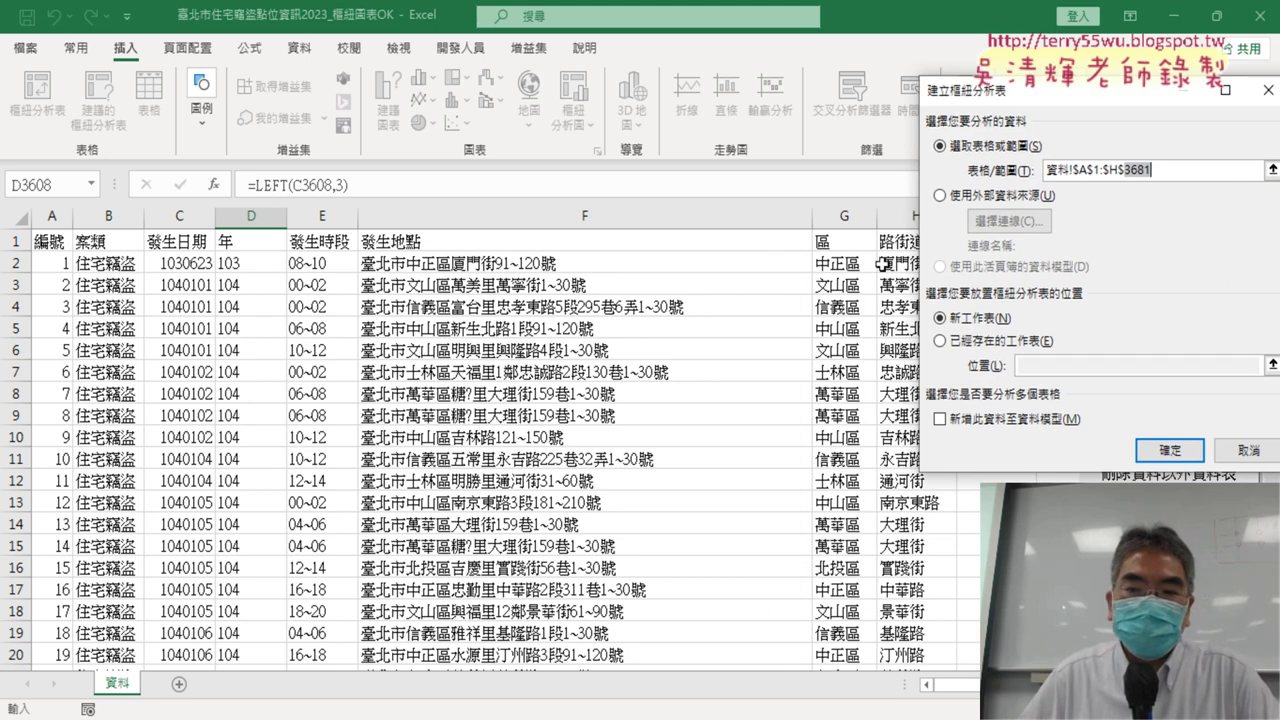
pyautogui.click(874, 244)
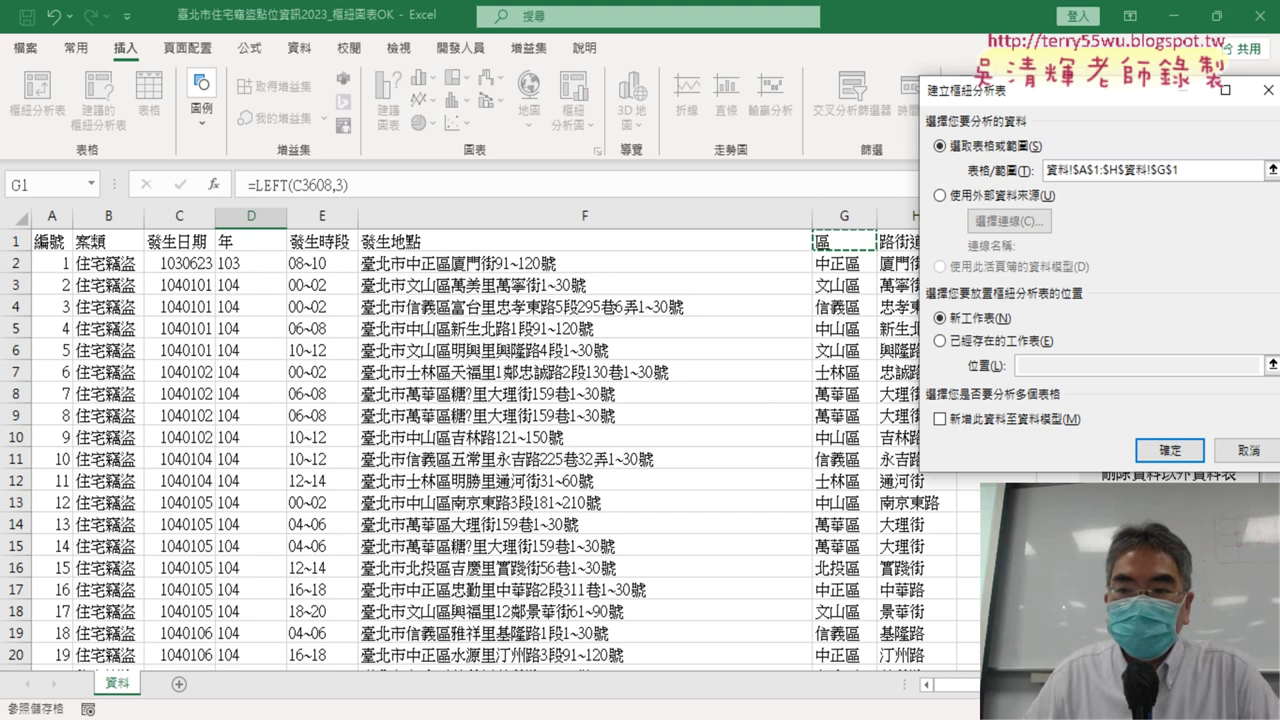
pyautogui.click(1244, 452)
# Jump down column H from the 路街道 header to confirm the data ends at row 3611.
pyautogui.click(898, 248)
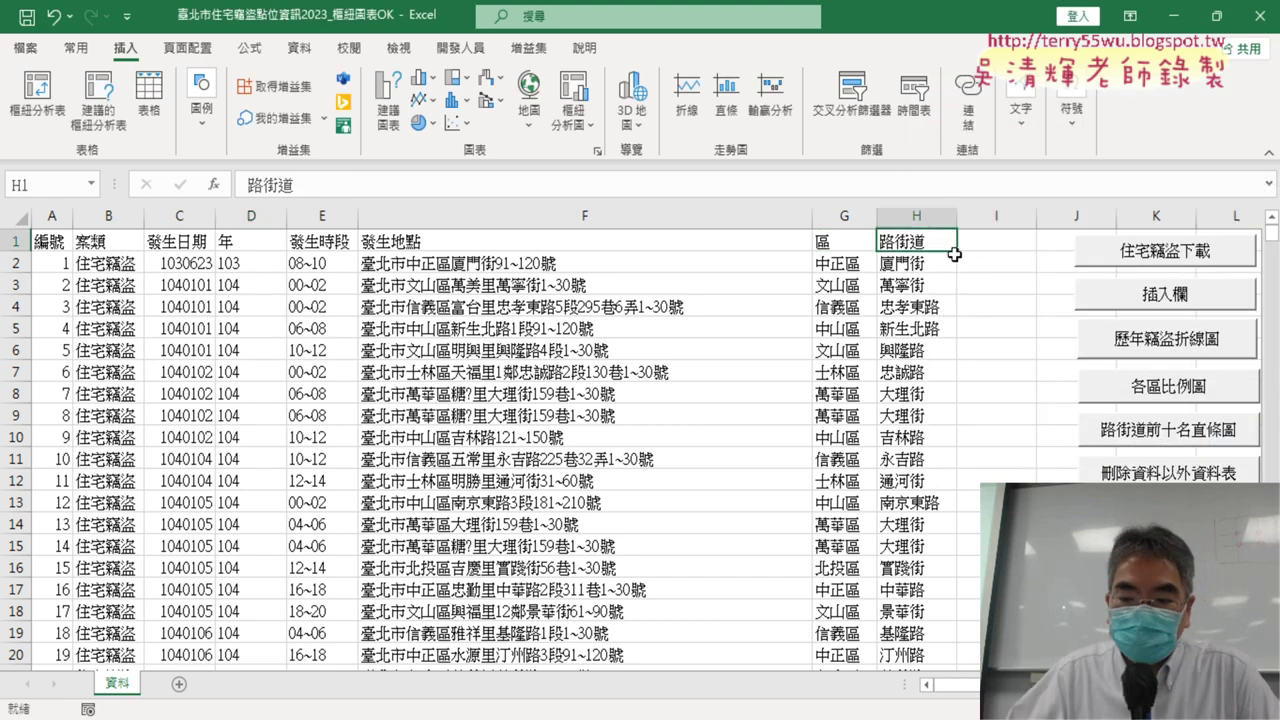
pyautogui.hotkey('ctrl', 'Down')
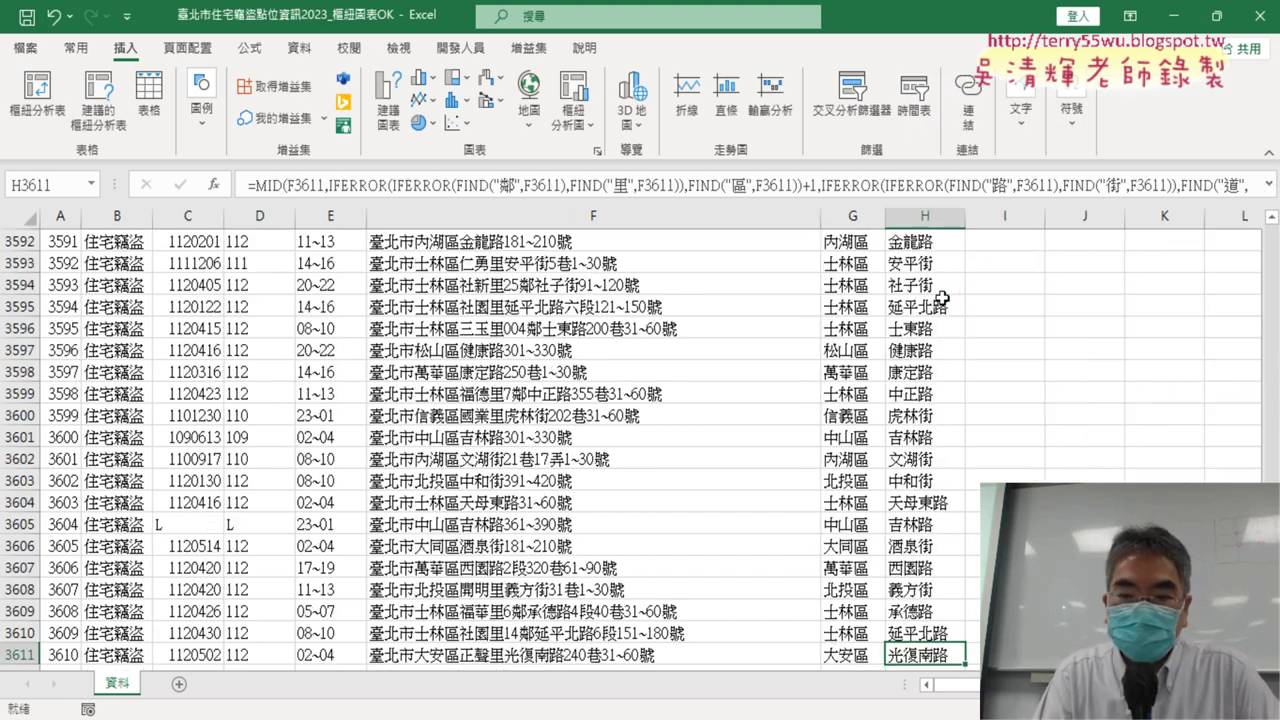
pyautogui.press('Down')
pyautogui.press('Down')
pyautogui.press('Down')
pyautogui.press('Down')
pyautogui.press('Down')
pyautogui.press('Down')
pyautogui.press('Down')
pyautogui.press('Down')
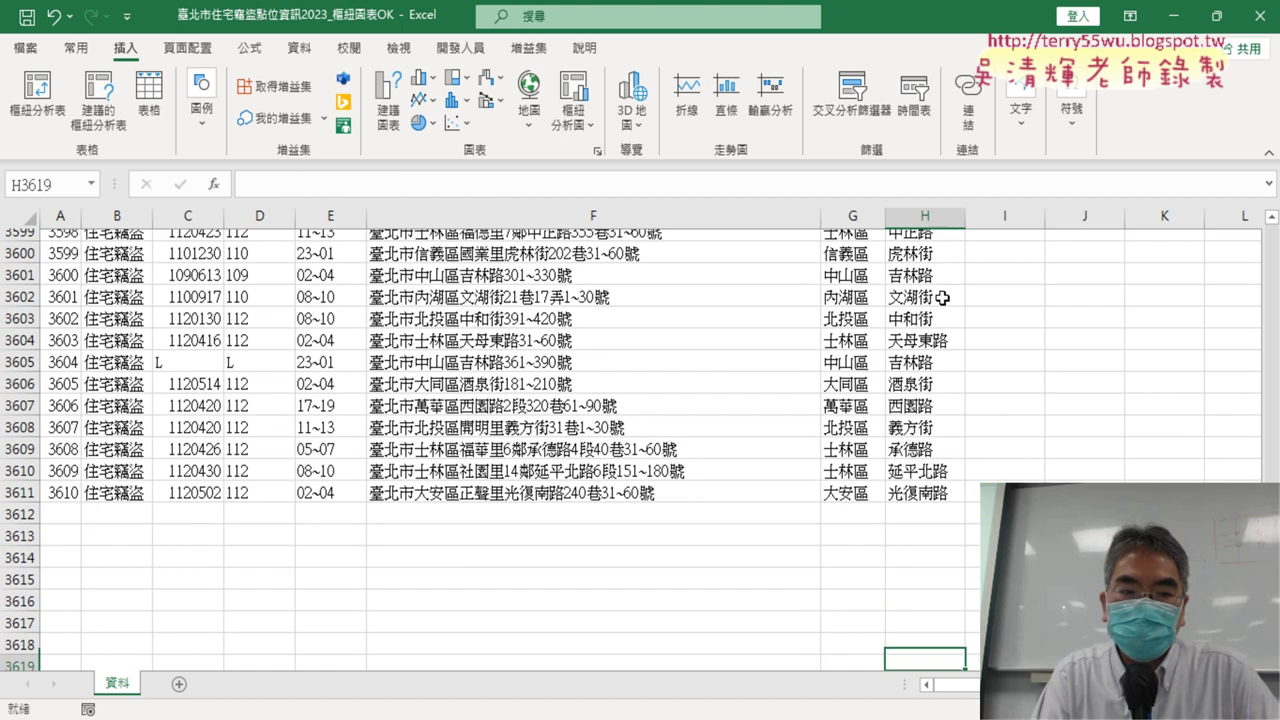
pyautogui.press('Down')
pyautogui.press('Down')
pyautogui.press('Down')
pyautogui.press('Down')
pyautogui.press('Down')
pyautogui.press('Down')
pyautogui.press('Down')
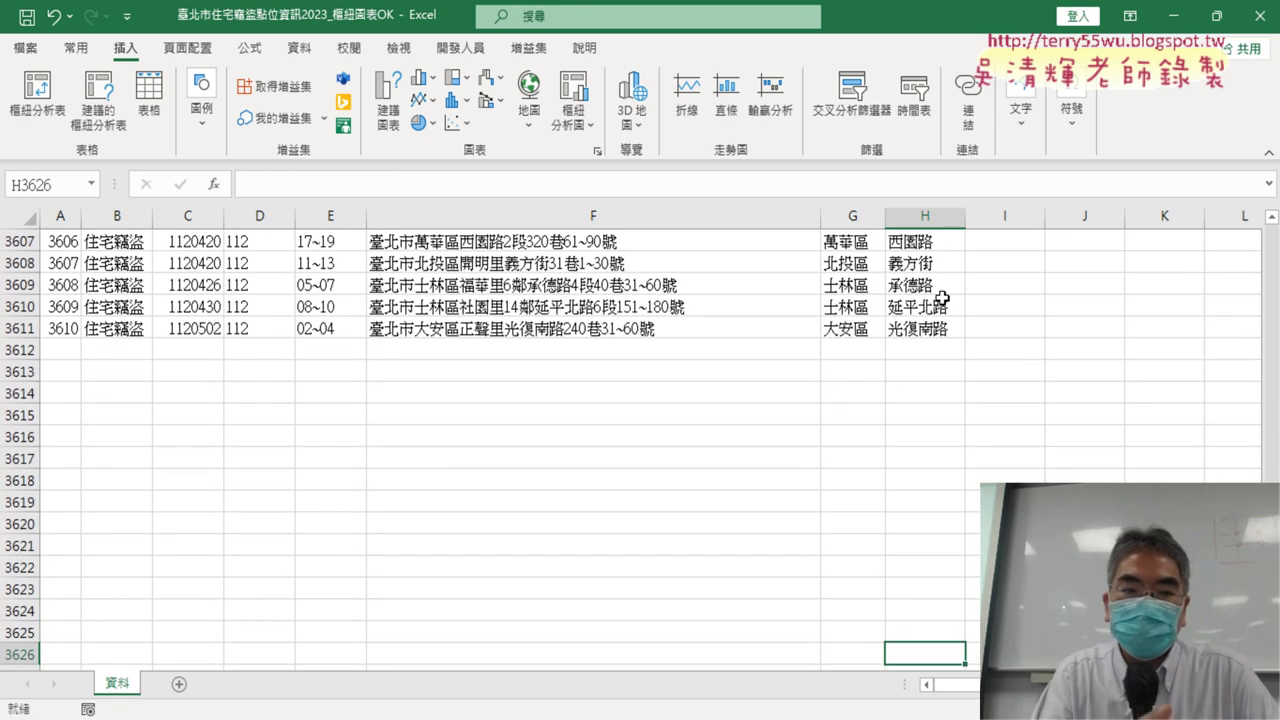
pyautogui.click(22, 328)
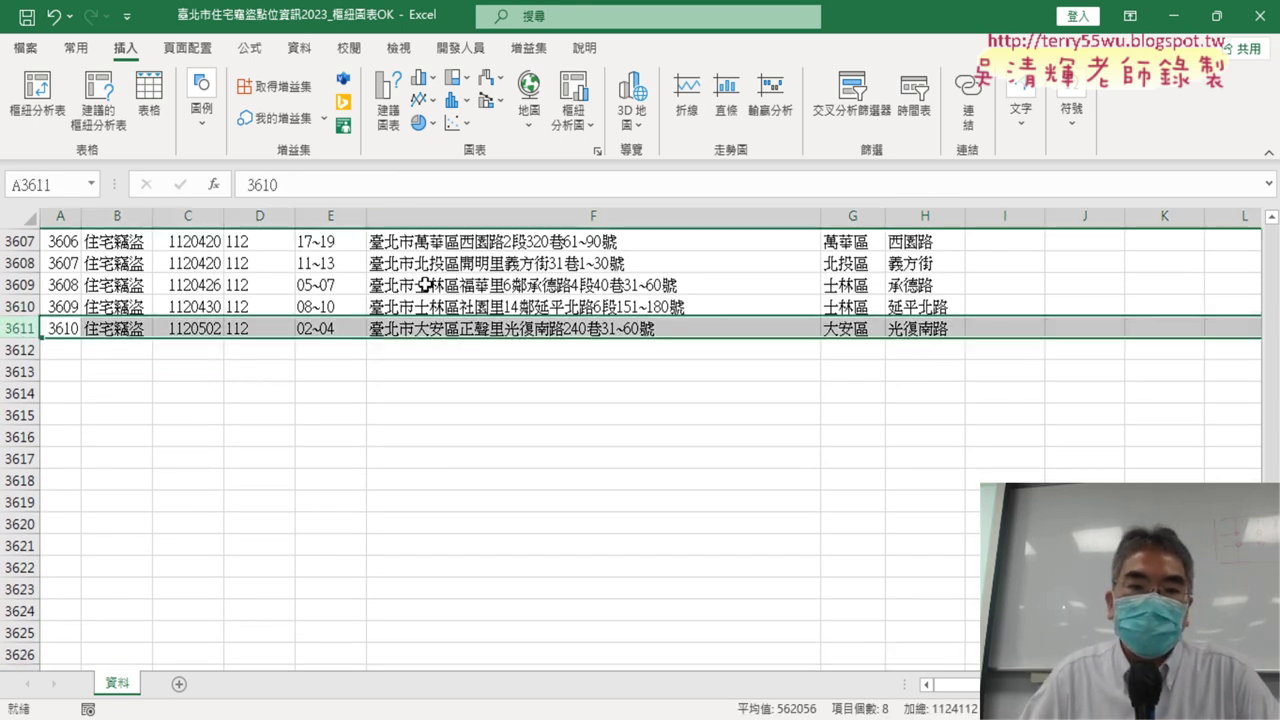
pyautogui.scroll(3, 362, 297)
pyautogui.click(420, 328)
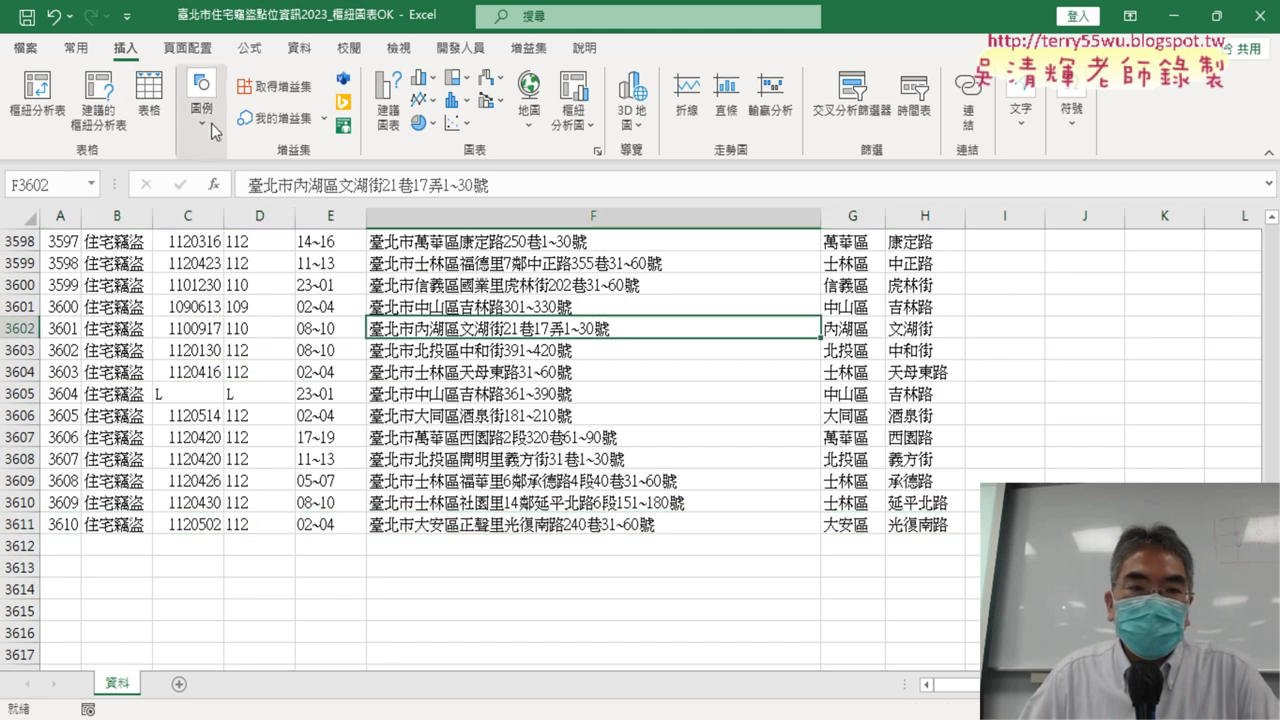
pyautogui.click(22, 112)
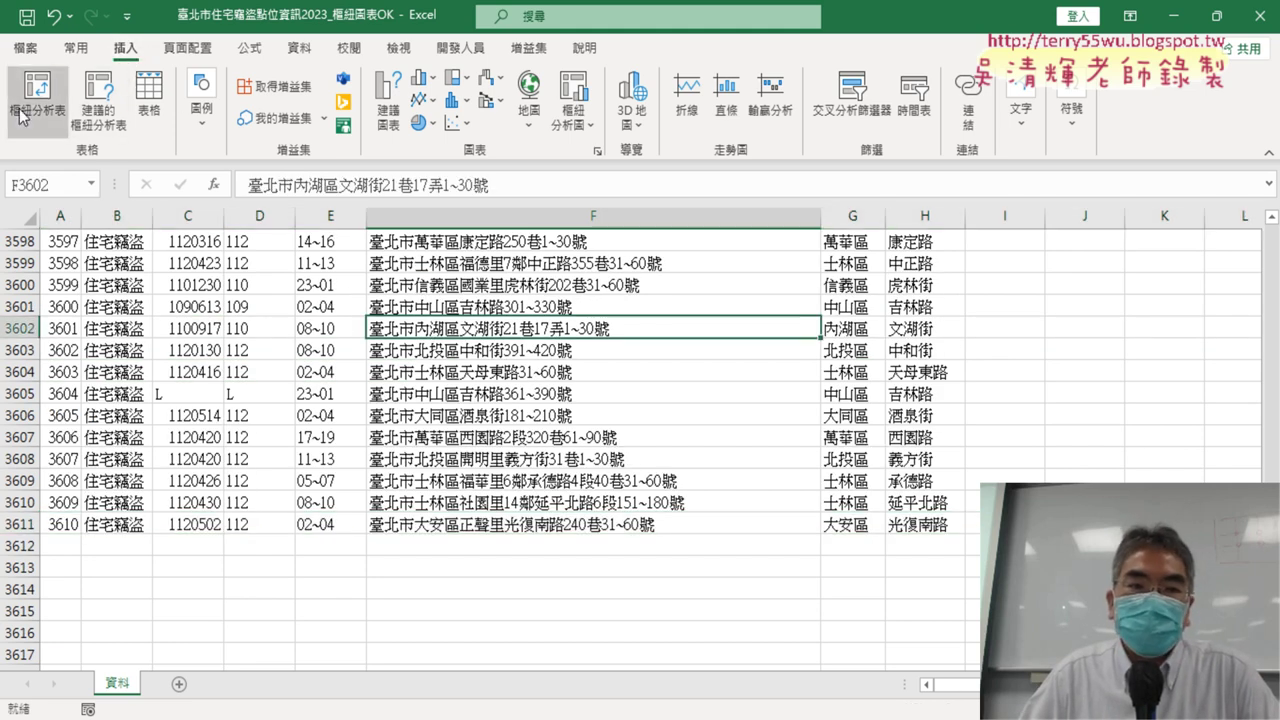
pyautogui.click(1121, 170)
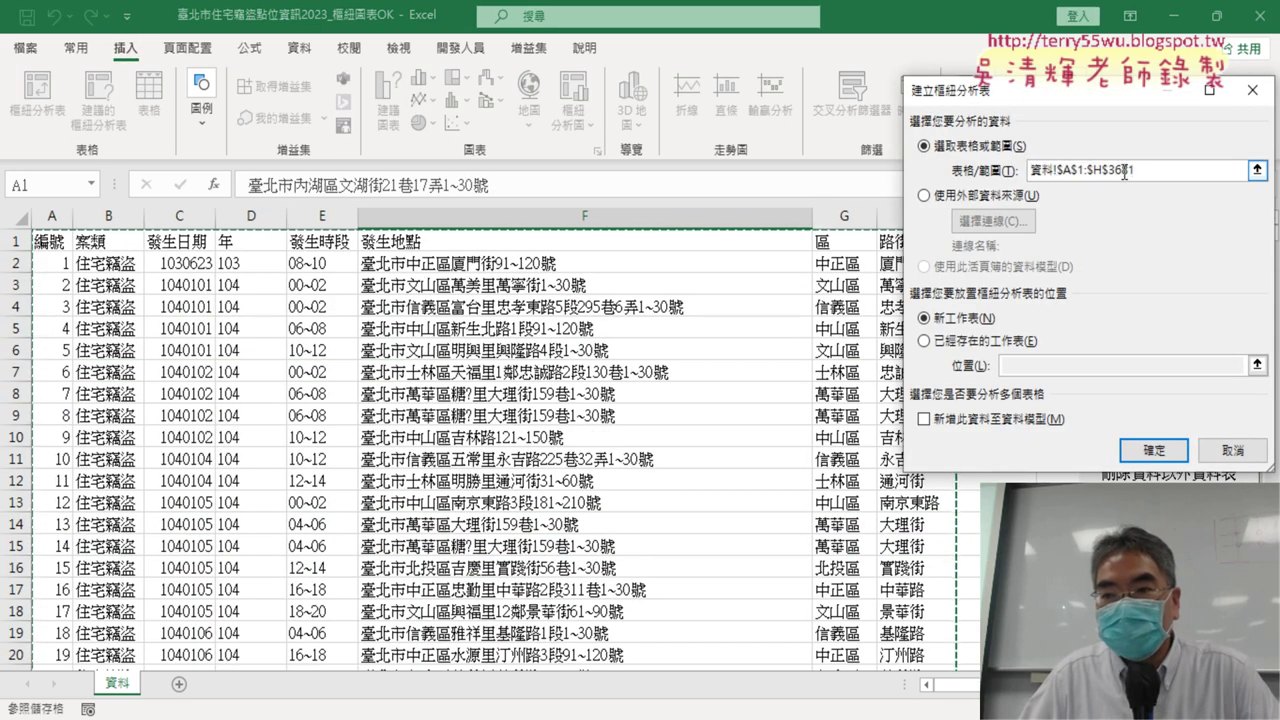
pyautogui.press('BackSpace')
pyautogui.write('8')
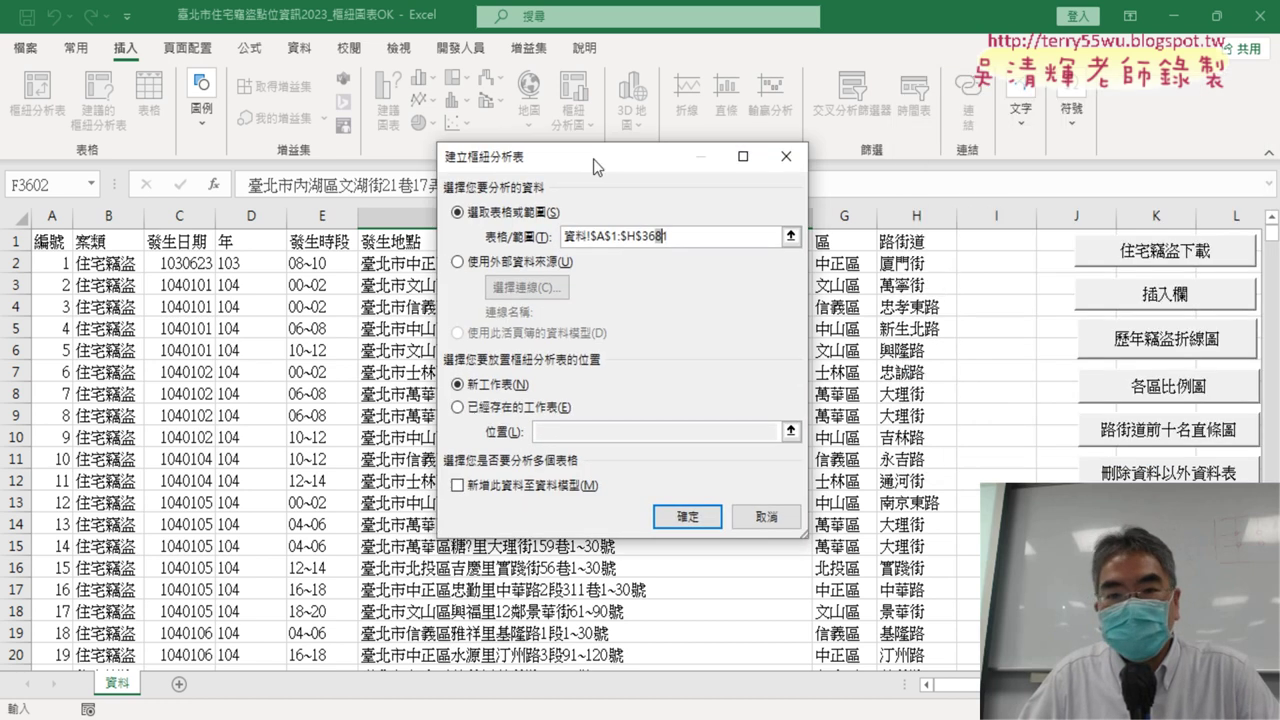
pyautogui.moveTo(1085, 110); pyautogui.dragTo(547, 179)
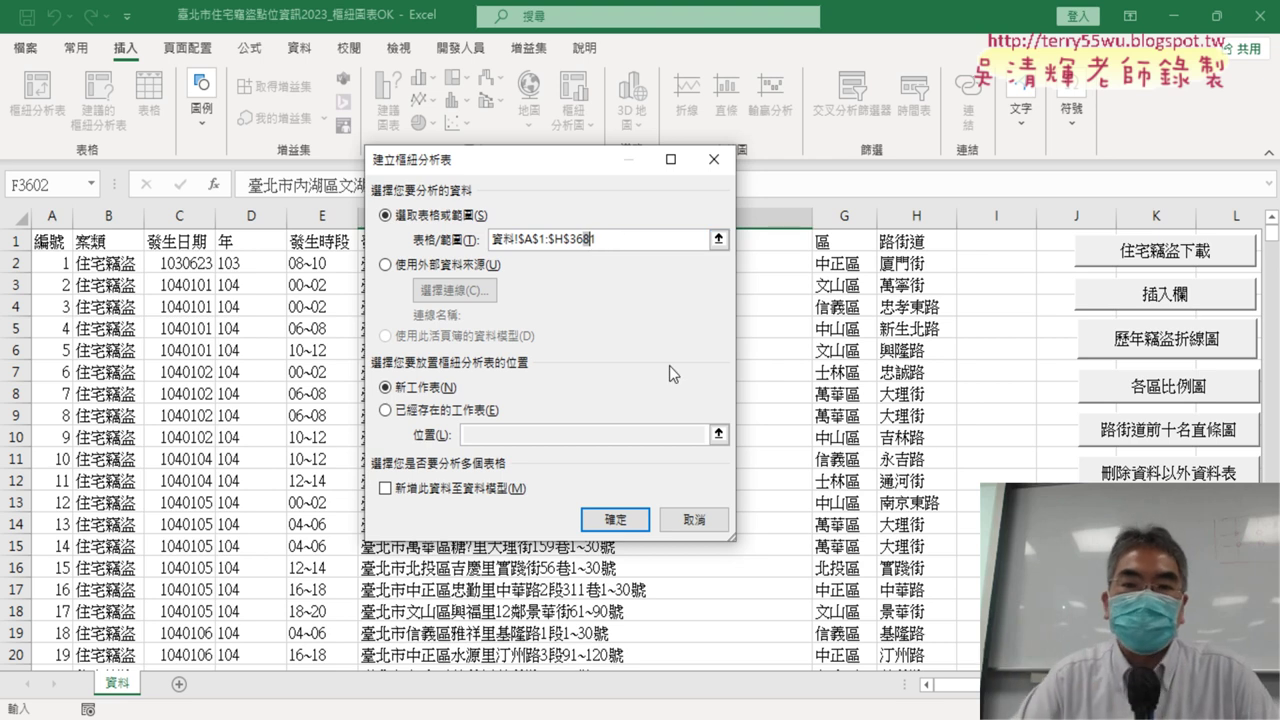
pyautogui.click(706, 521)
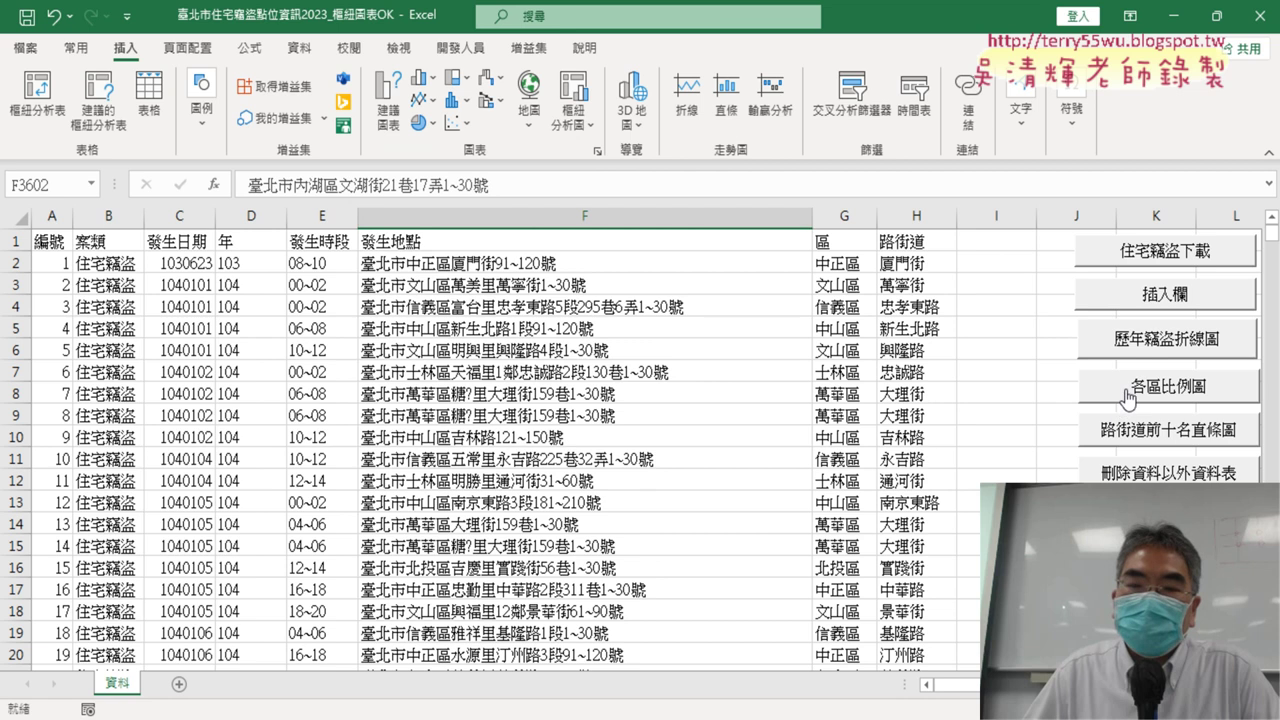
# Record a macro named 樞紐表_區 that overwrites the existing one, then select B5.
pyautogui.click(460, 47)
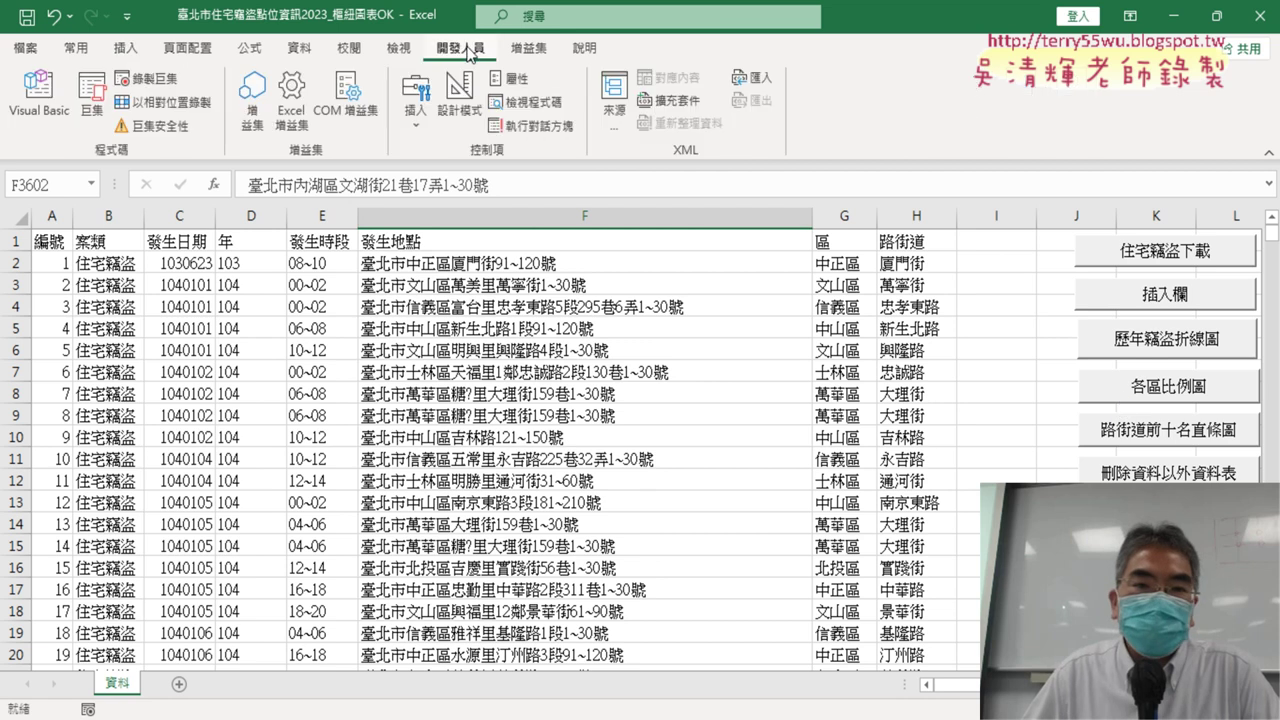
pyautogui.click(147, 78)
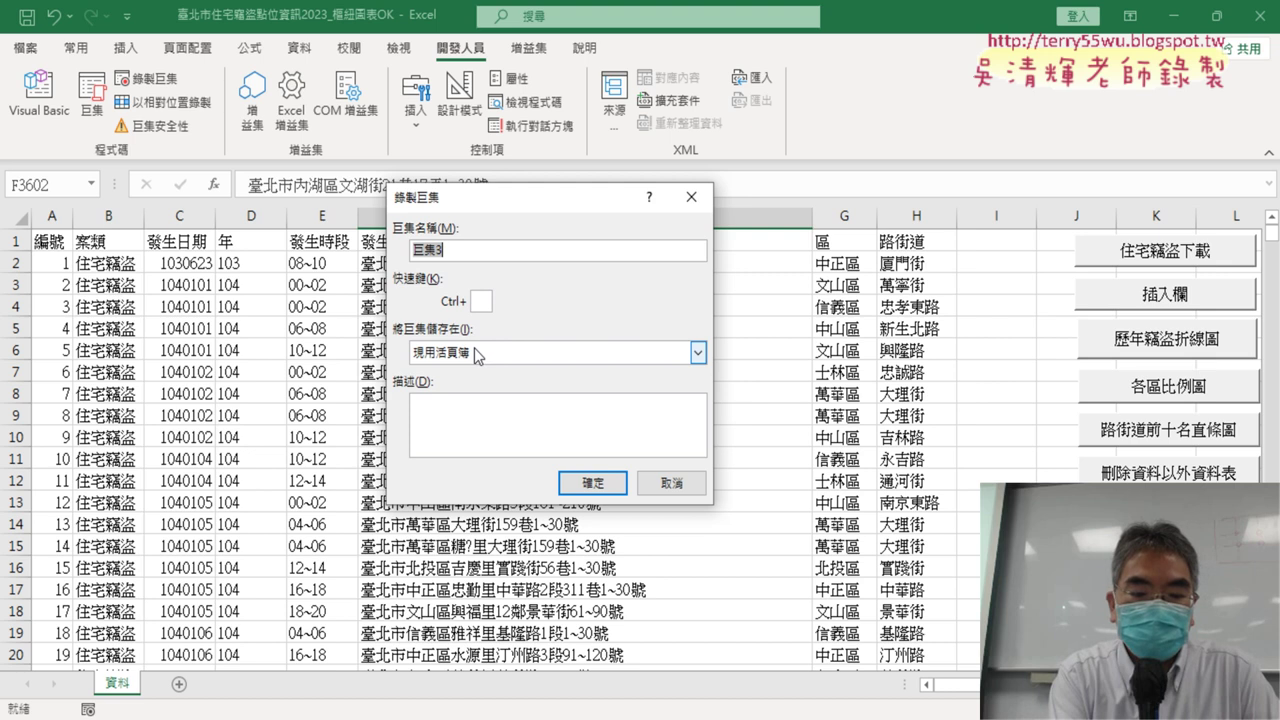
pyautogui.write('ㄕ')
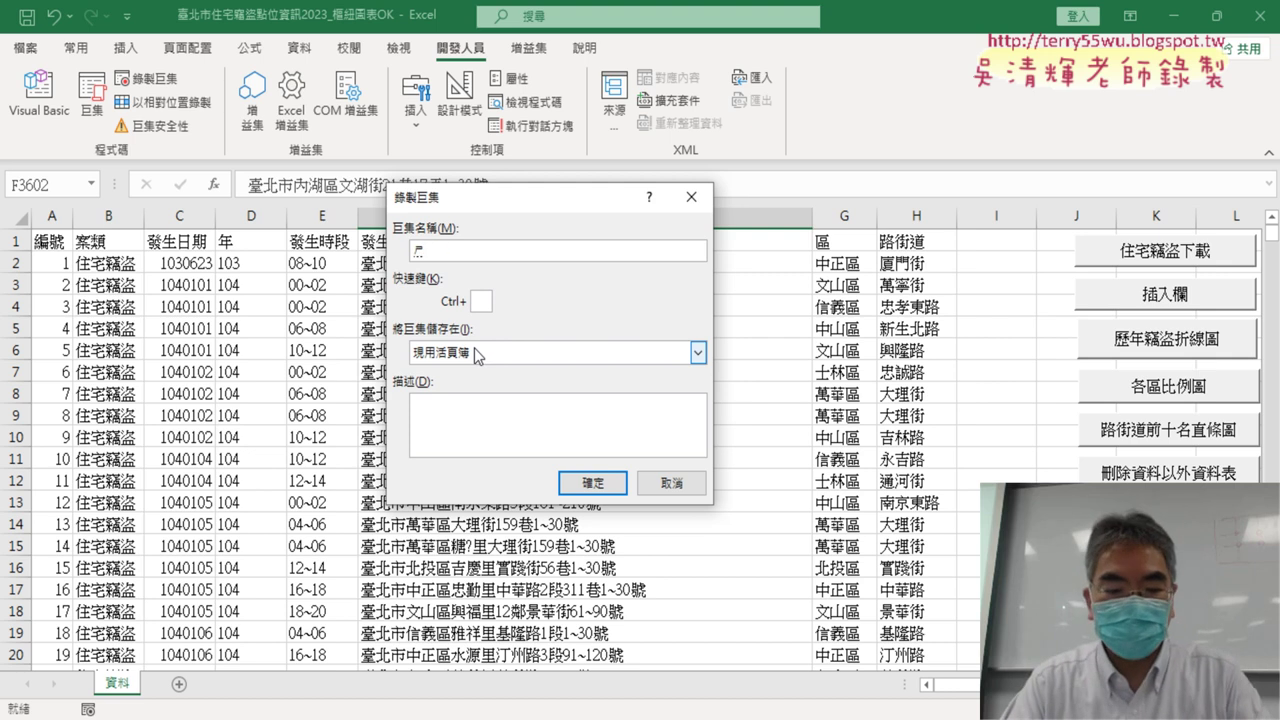
pyautogui.write('書ㄧ')
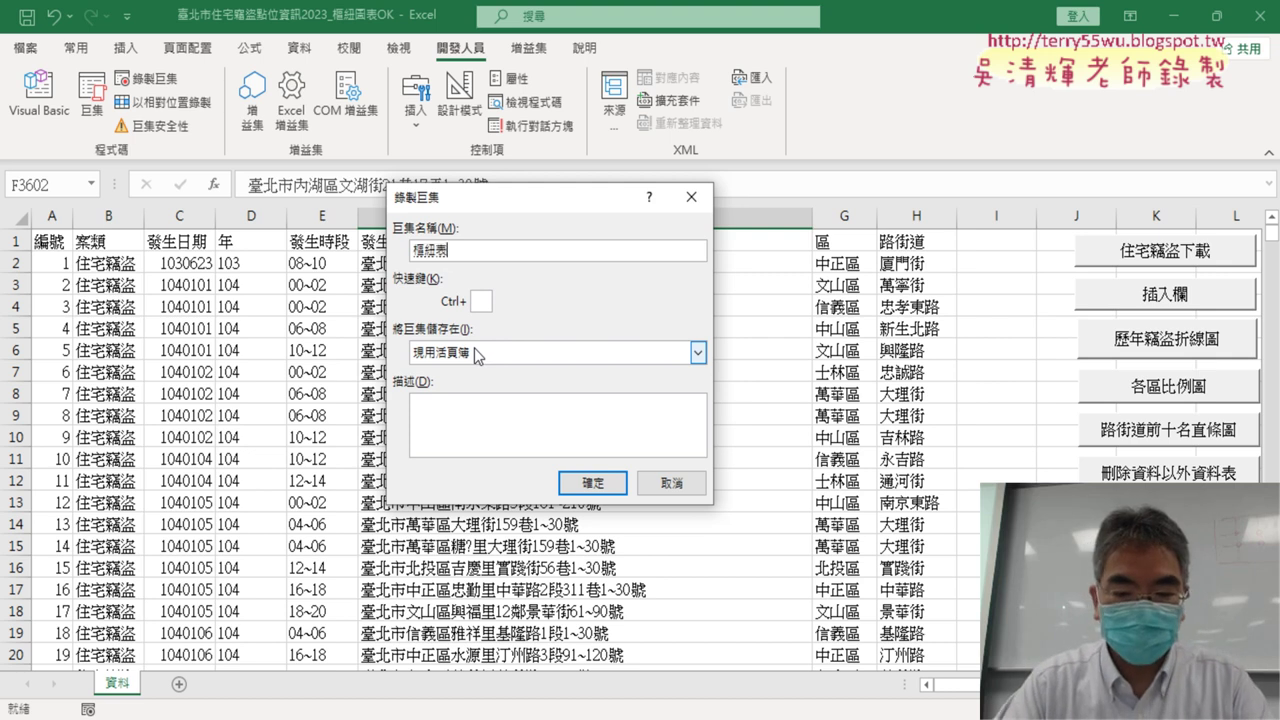
pyautogui.write('_區')
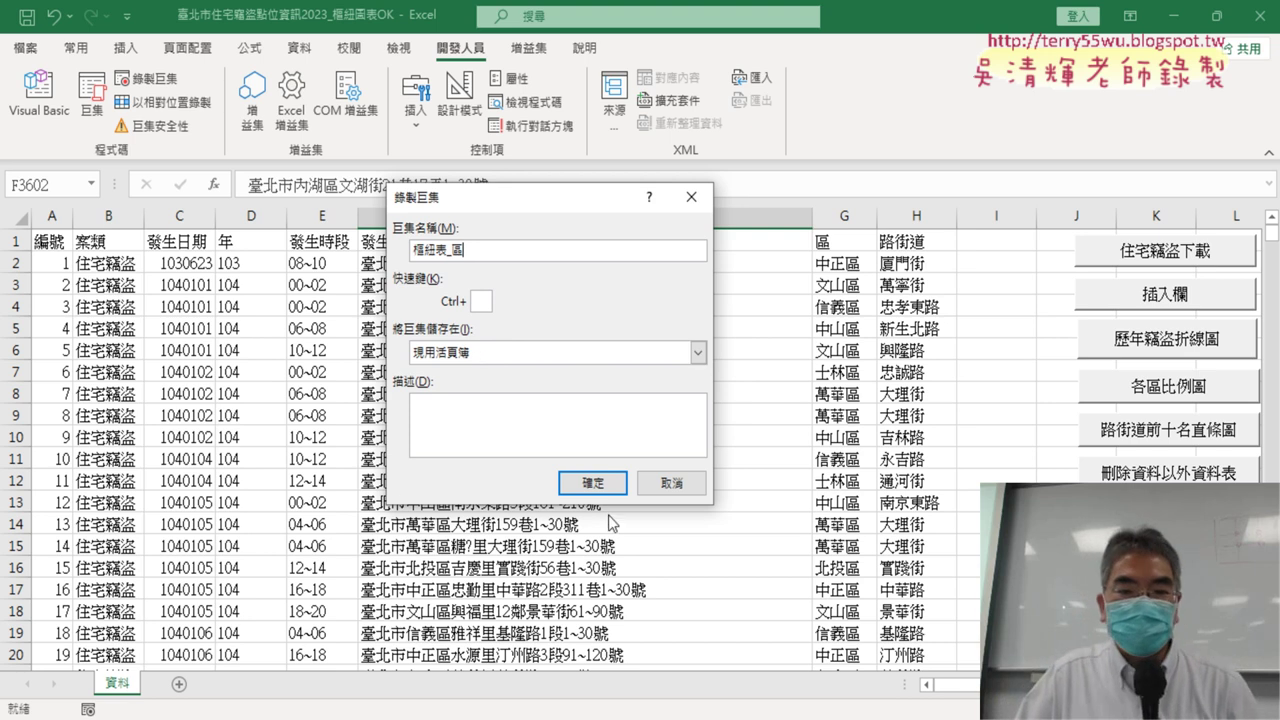
pyautogui.click(608, 486)
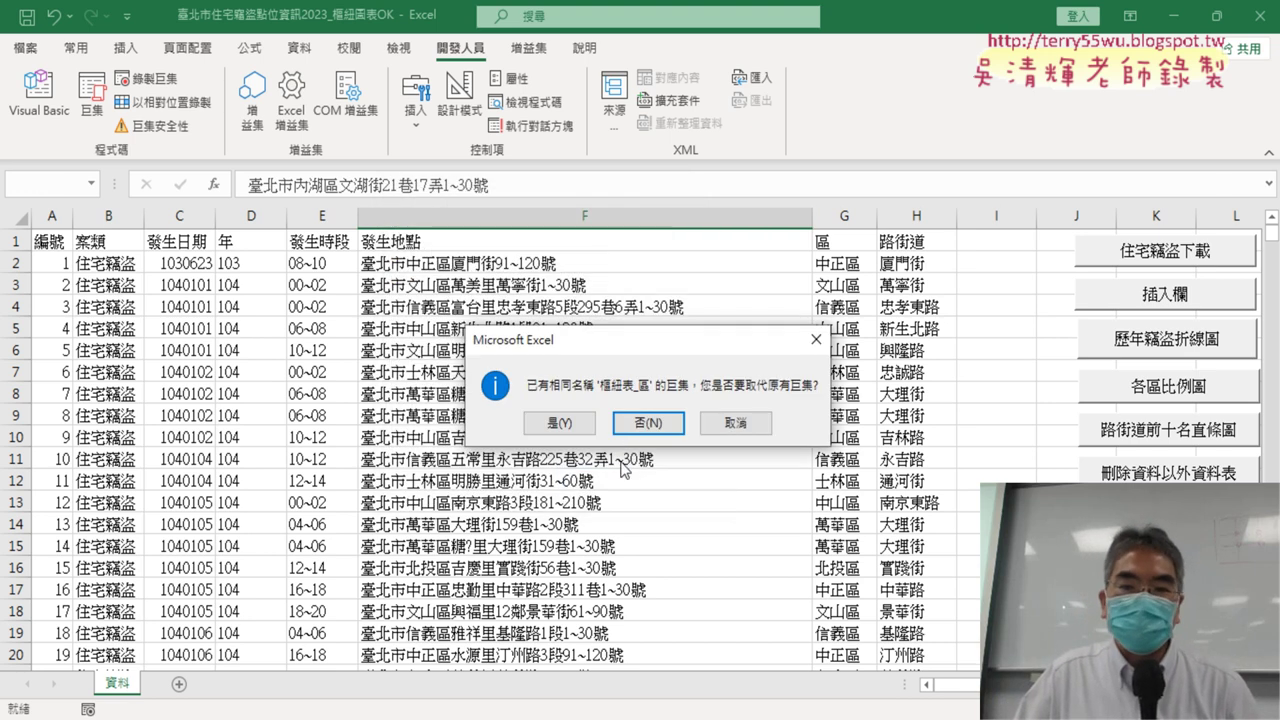
pyautogui.click(562, 432)
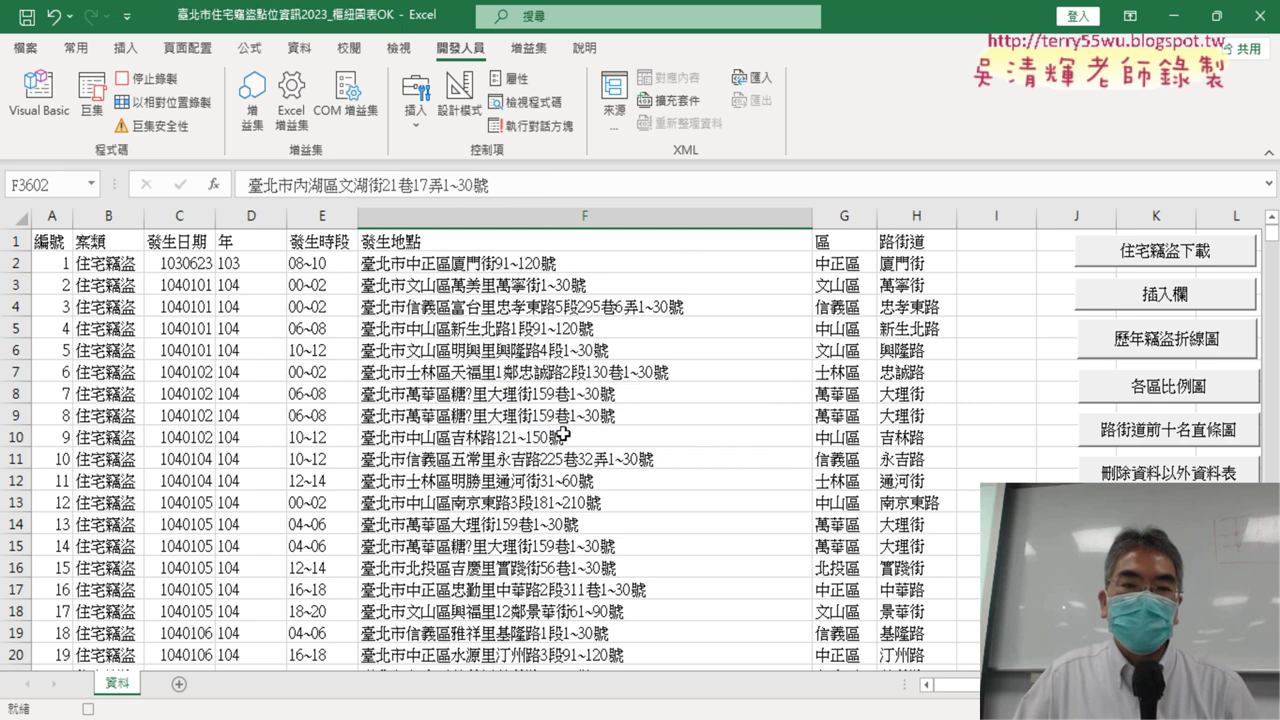
pyautogui.click(116, 326)
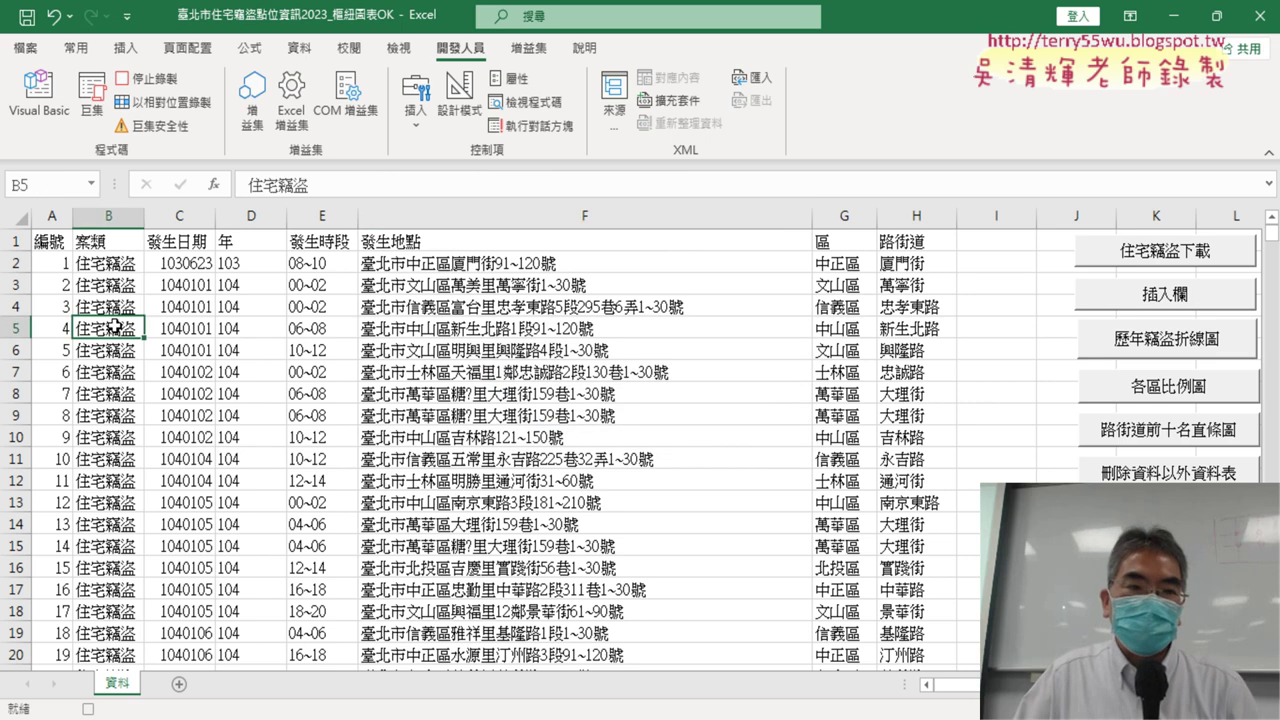
# Create a PivotTable on a new sheet, correcting the source end row to 3611.
pyautogui.click(125, 47)
pyautogui.click(37, 95)
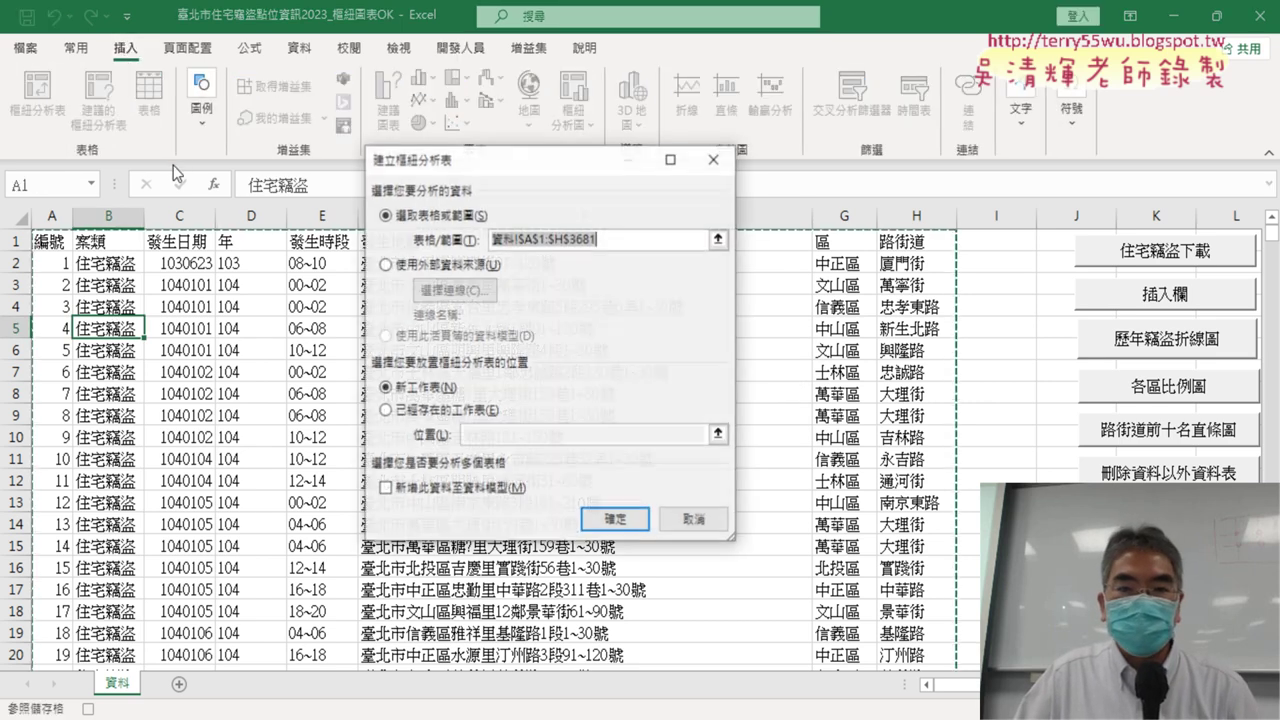
pyautogui.click(586, 240)
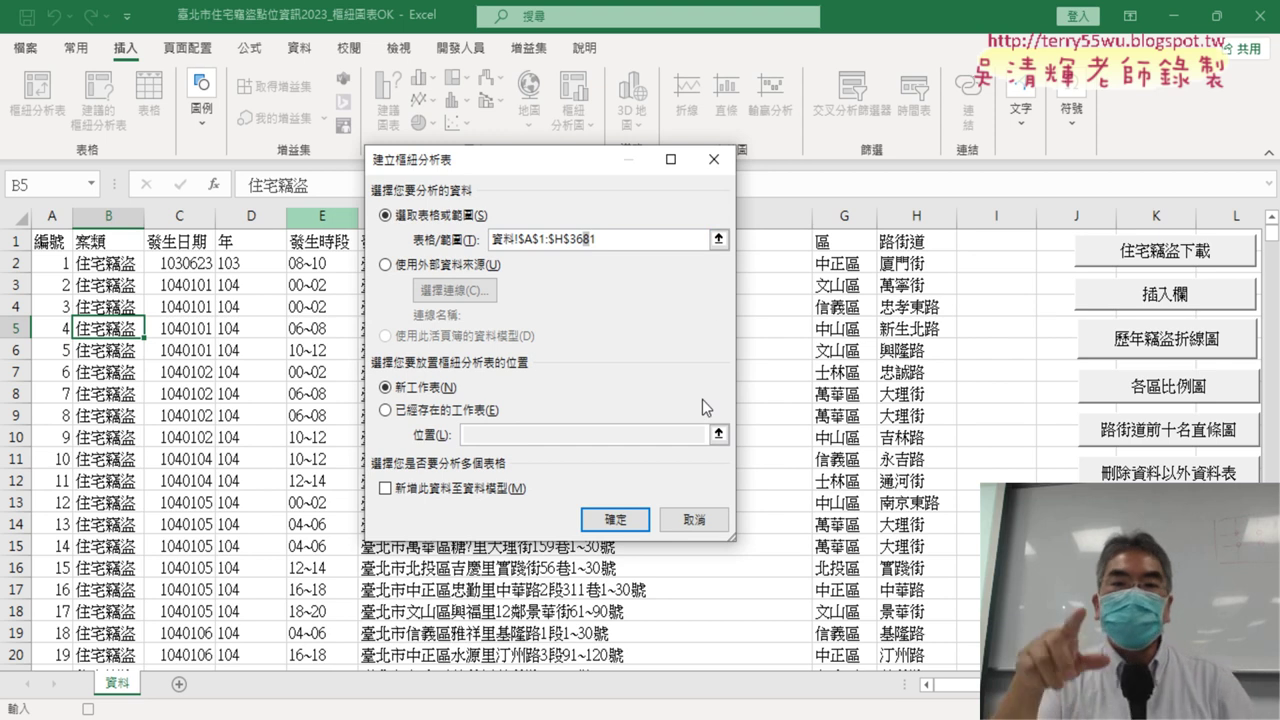
pyautogui.press('Delete')
pyautogui.write('1')
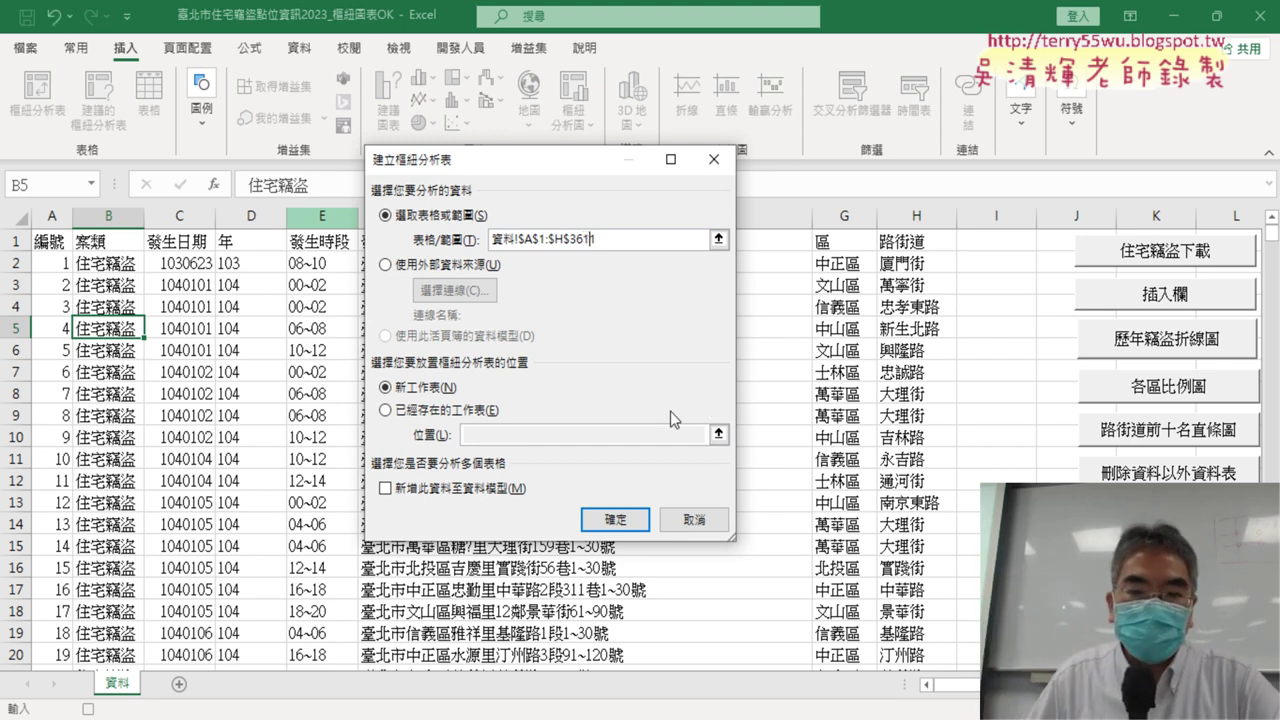
pyautogui.click(620, 518)
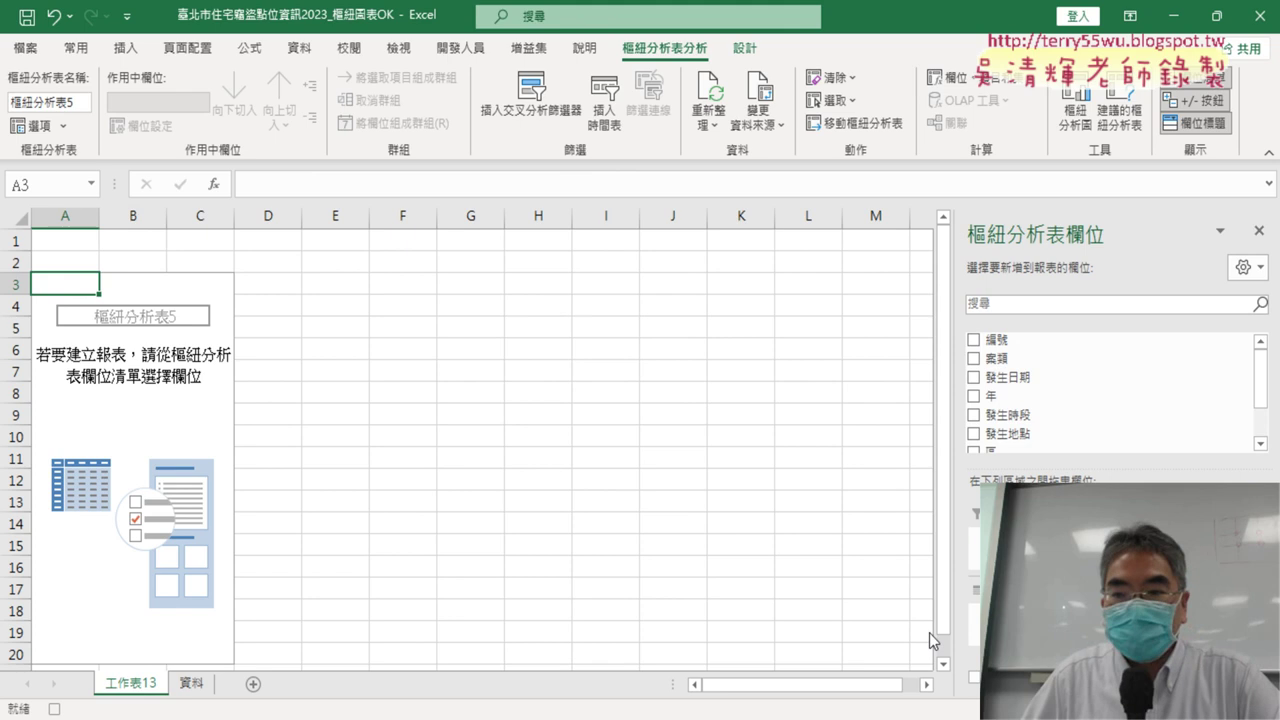
# Put the 區 field in both Values and Rows to count records per district, then select a count cell.
pyautogui.scroll(-2, 1012, 398)
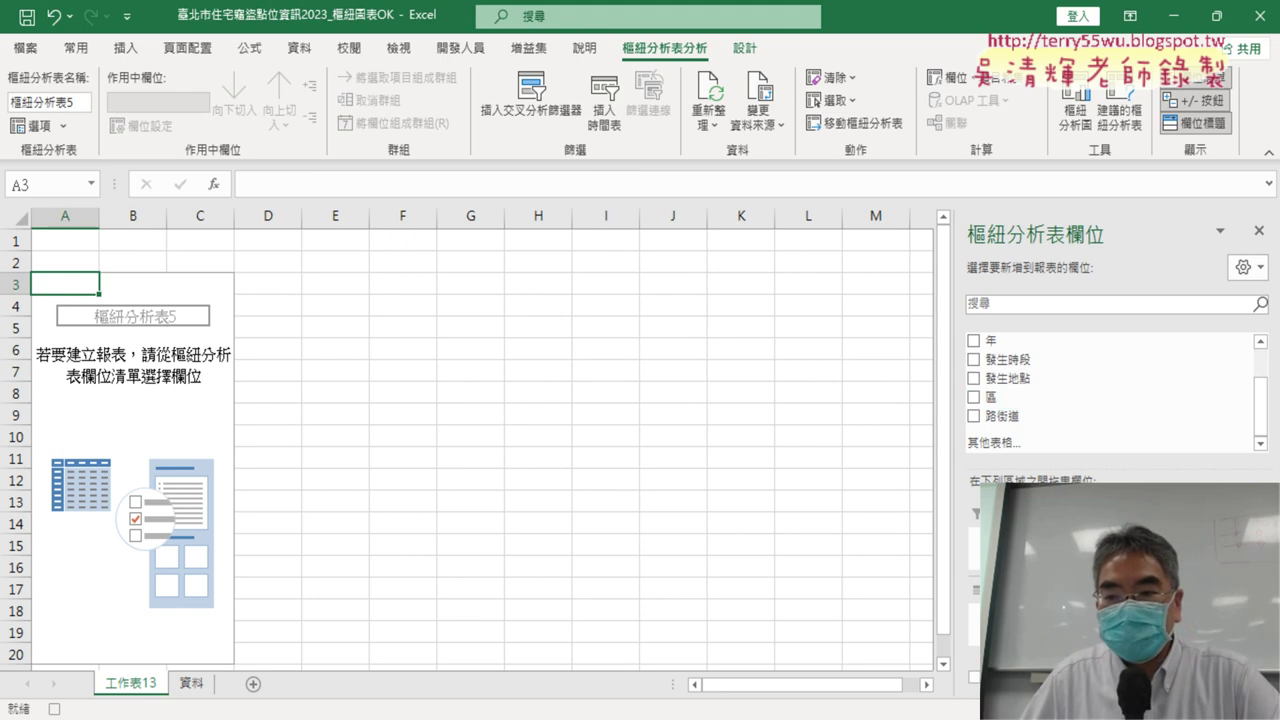
pyautogui.moveTo(1190, 600); pyautogui.dragTo(1190, 630)
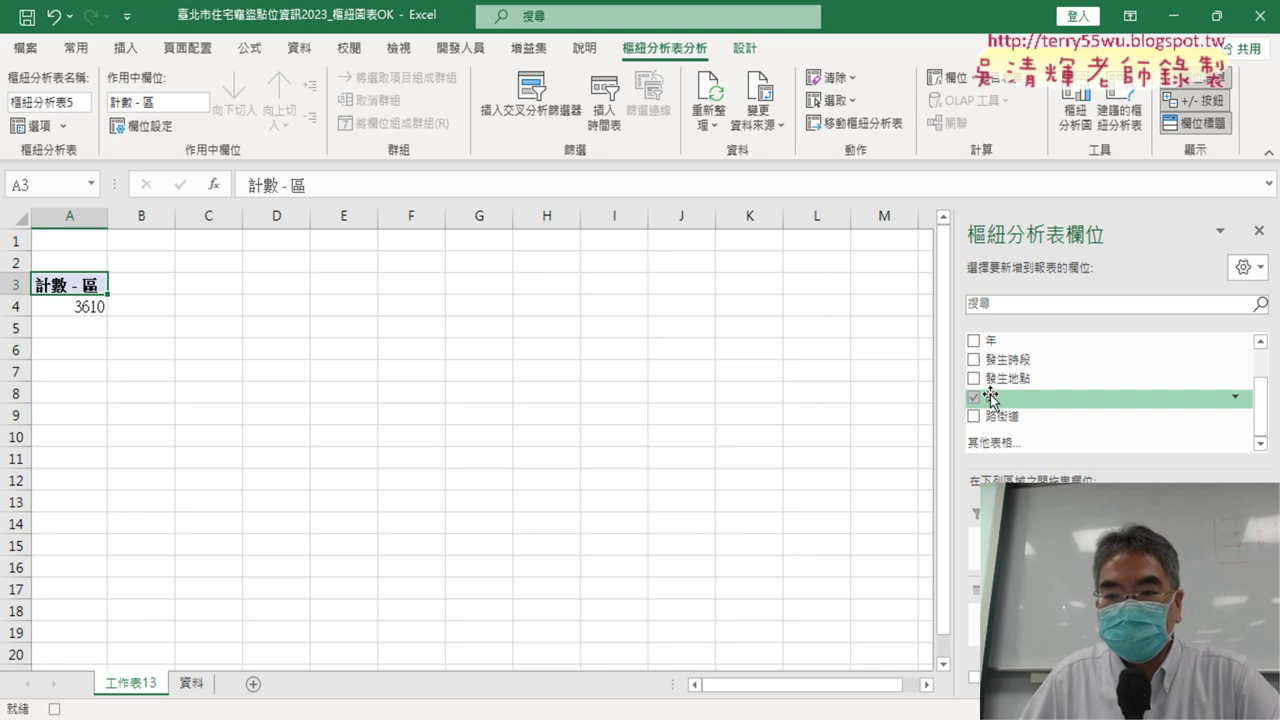
pyautogui.moveTo(1000, 397); pyautogui.dragTo(1030, 630)
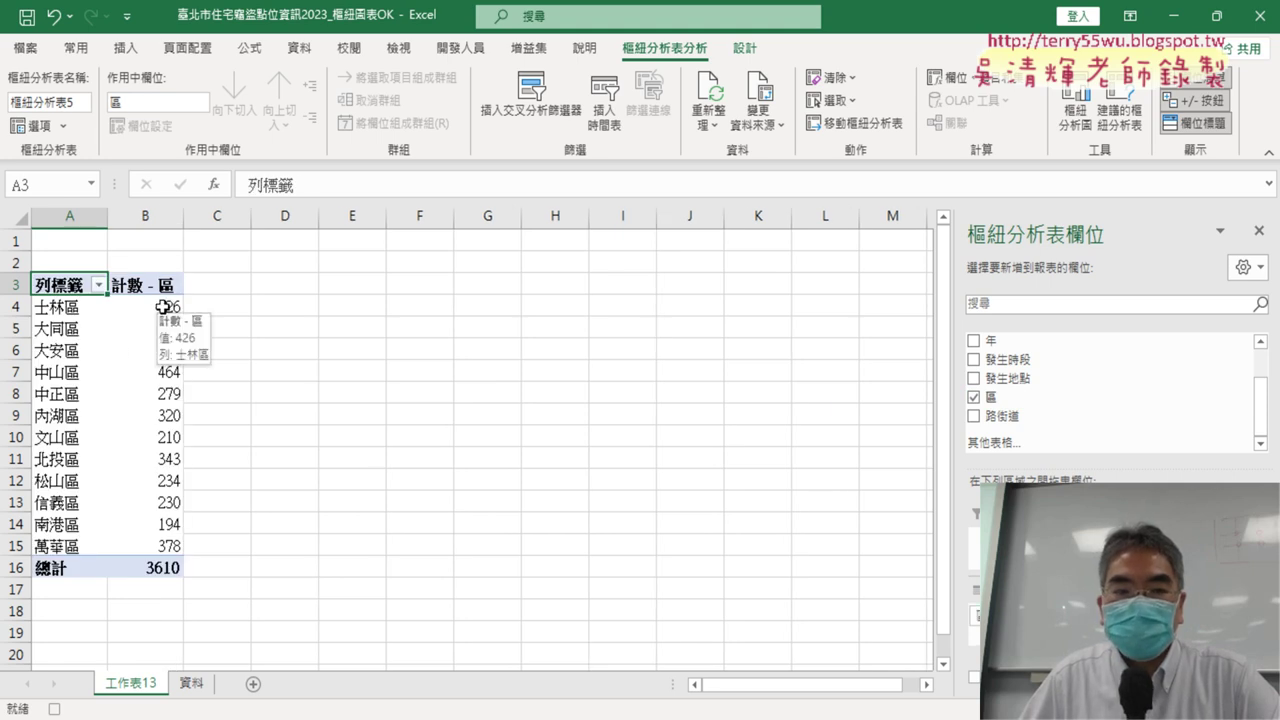
pyautogui.click(163, 307)
# Sort the district counts Z→A so 中山區 (464) is first and 大同區 (193) last.
pyautogui.click(303, 50)
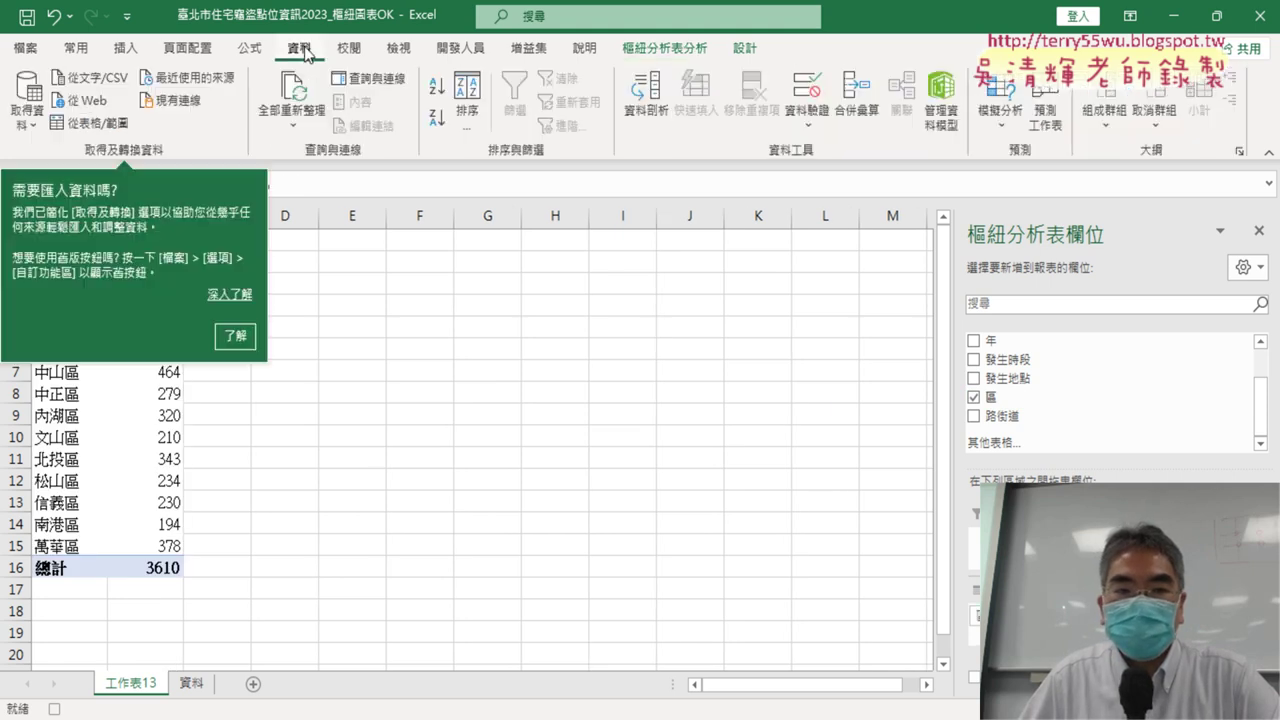
pyautogui.click(439, 123)
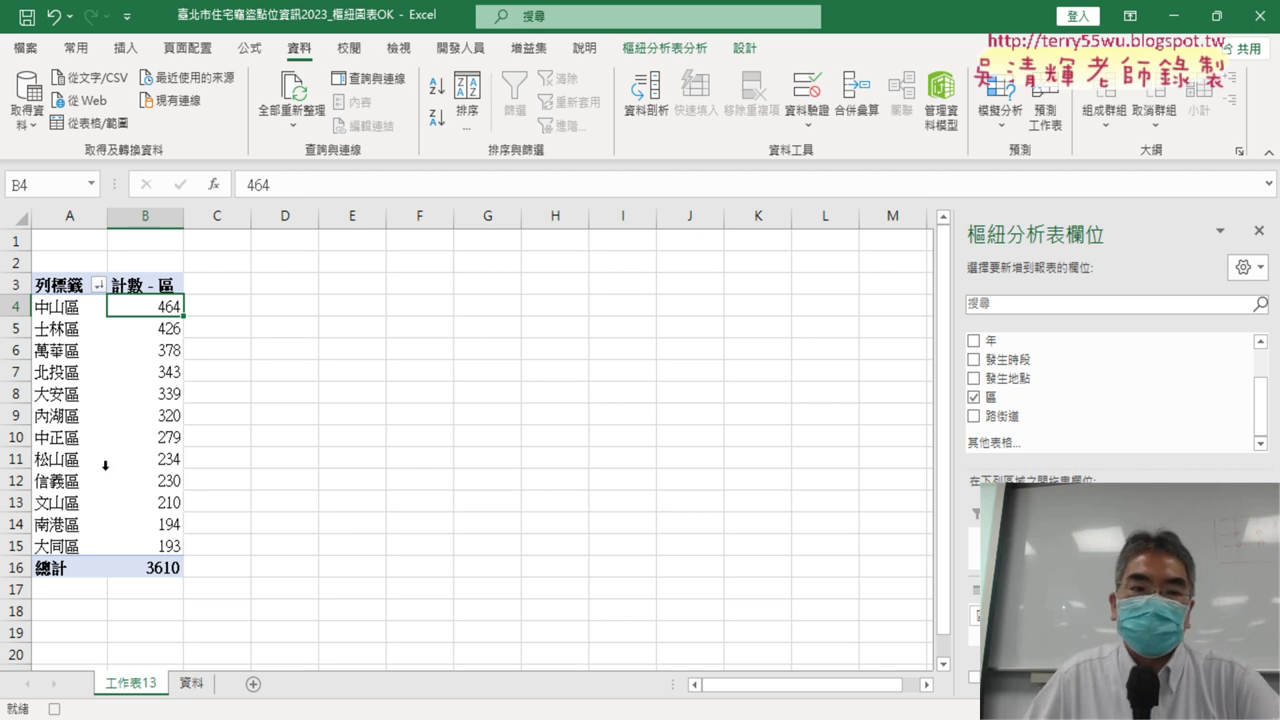
pyautogui.click(474, 54)
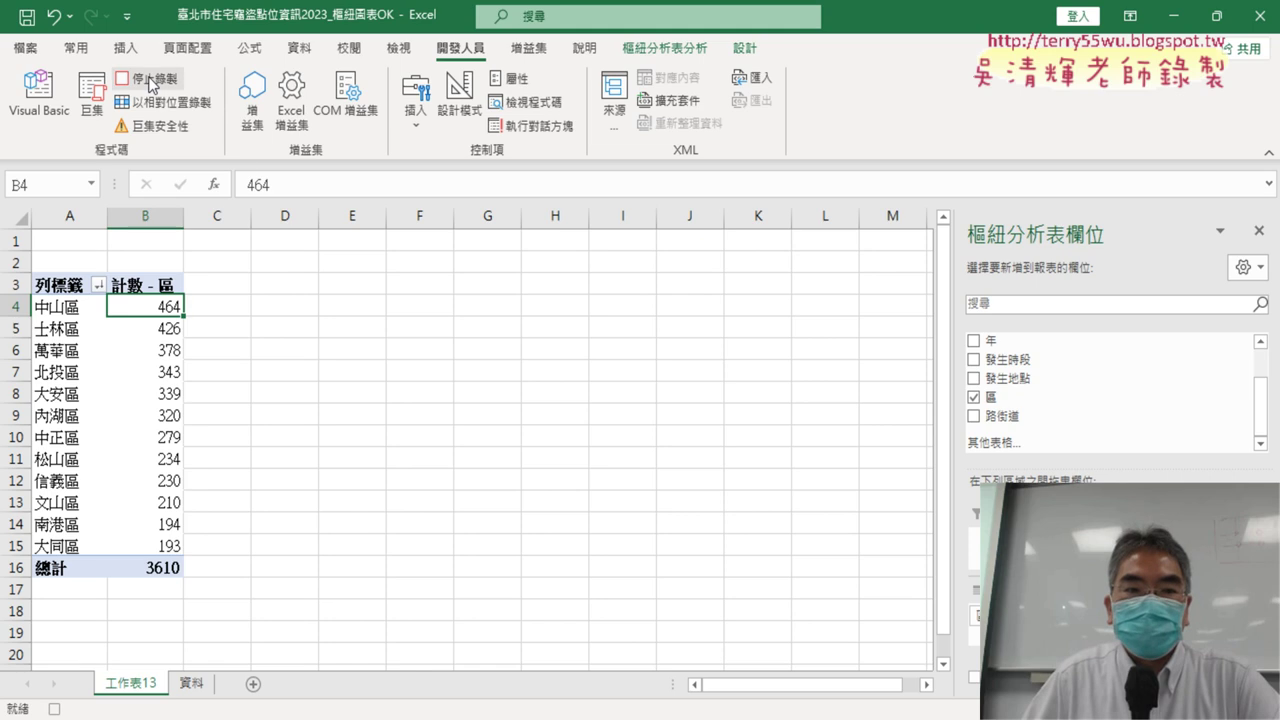
# Stop the 樞紐表_區 macro recording, leaving the sorted pivot table in place.
pyautogui.click(150, 84)
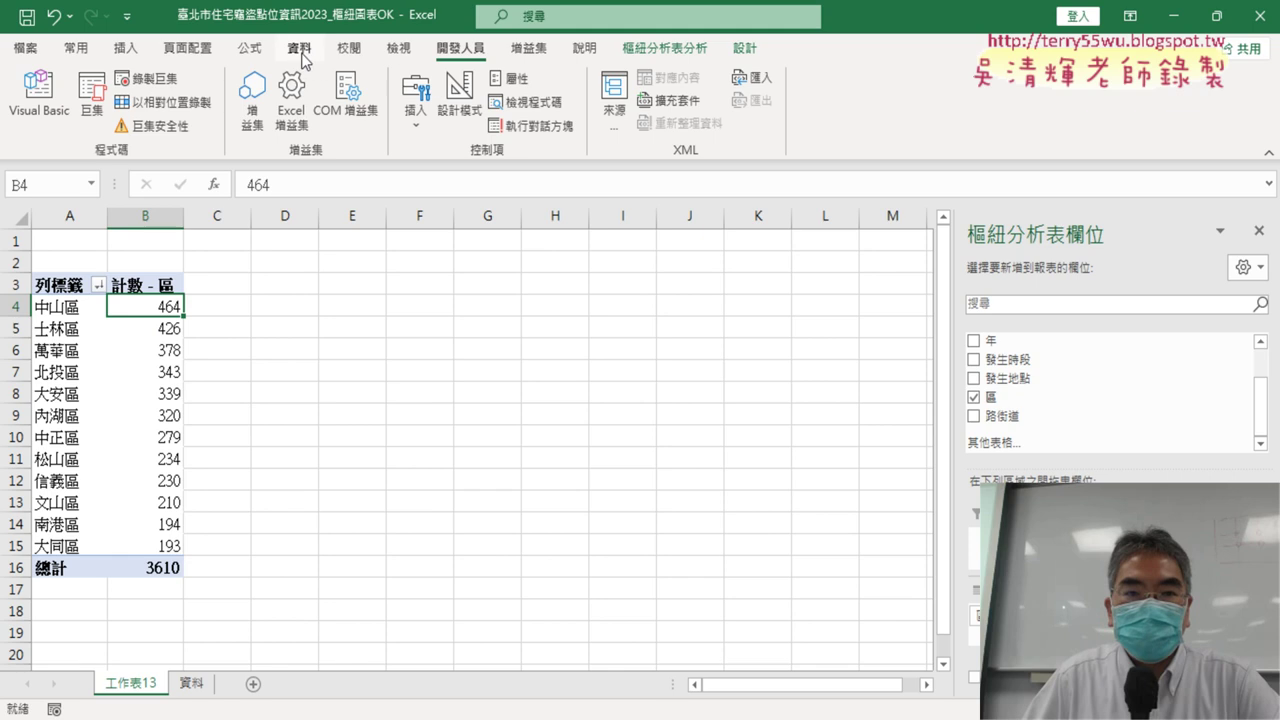
pyautogui.click(298, 47)
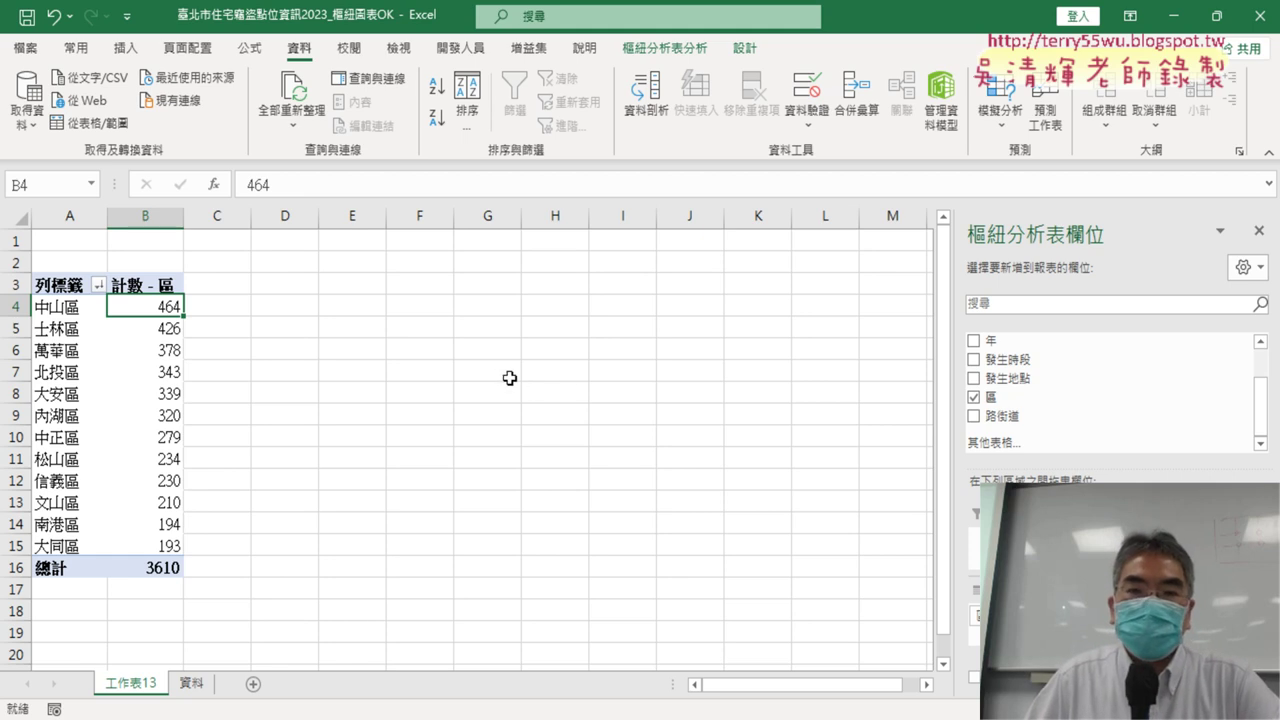
pyautogui.click(460, 47)
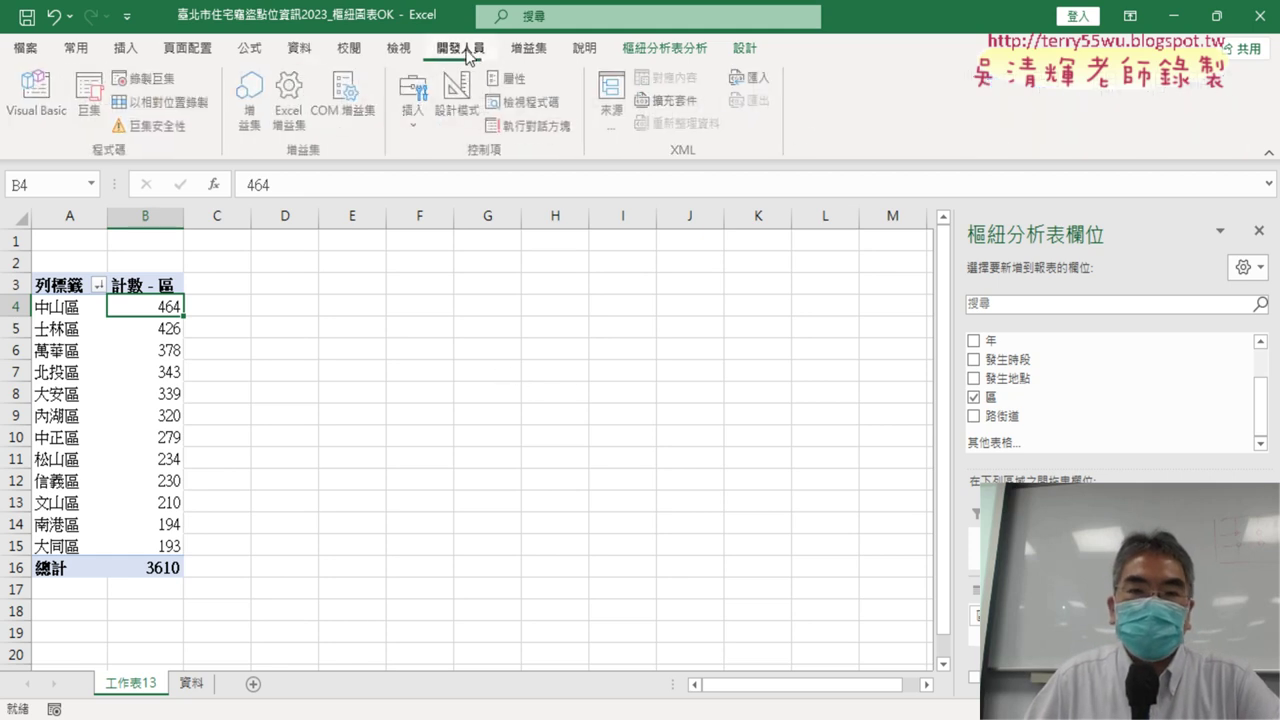
# Check that 樞紐表_區 is in the macro list, then close it without running.
pyautogui.click(106, 108)
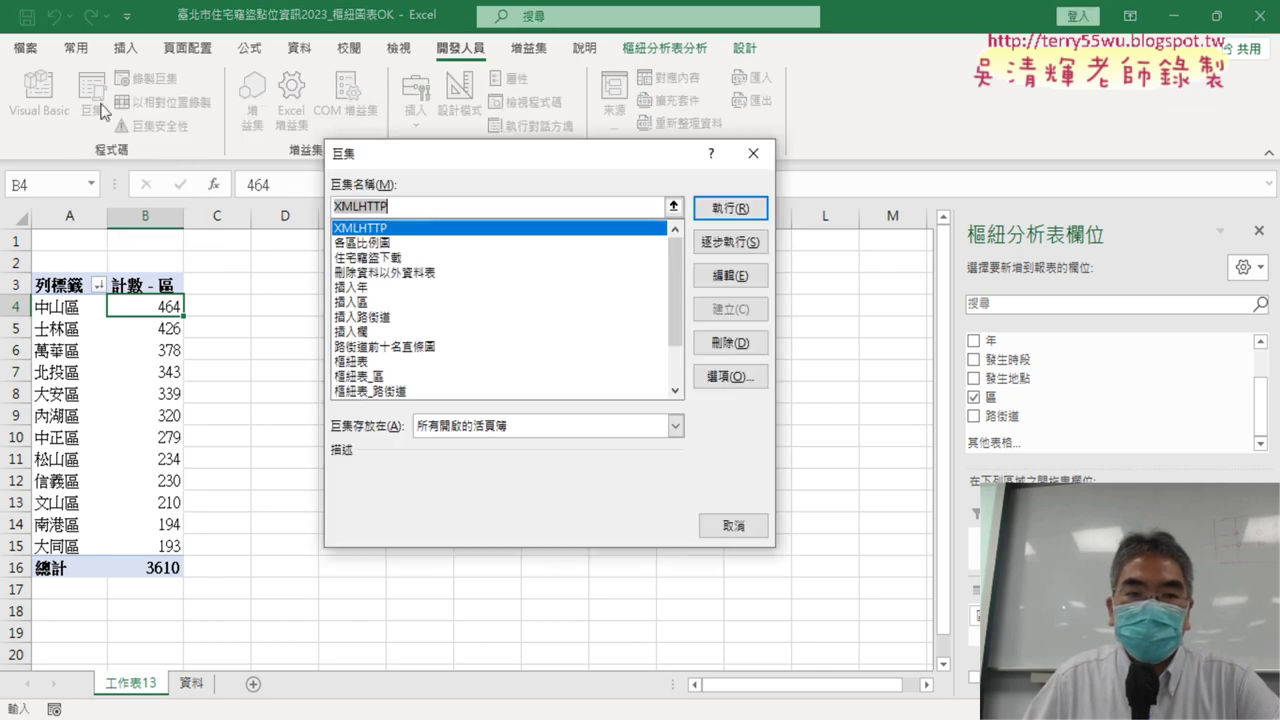
pyautogui.moveTo(504, 155); pyautogui.dragTo(642, 110)
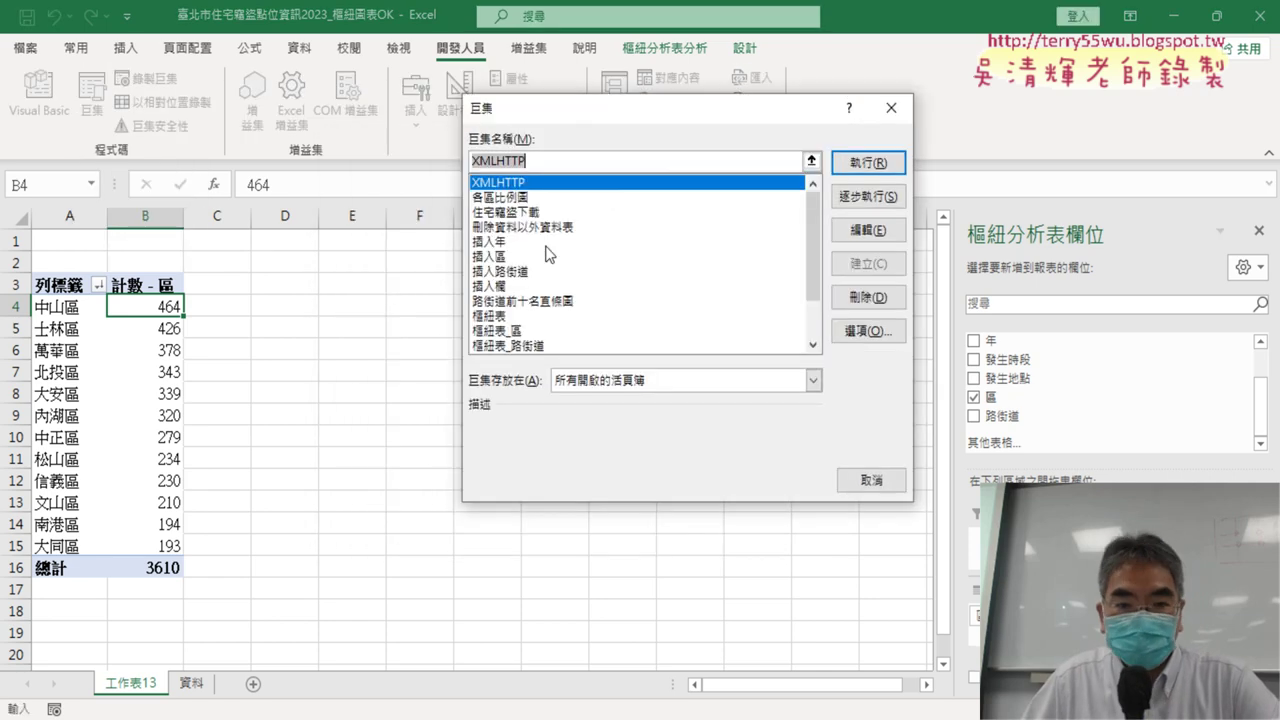
pyautogui.click(512, 331)
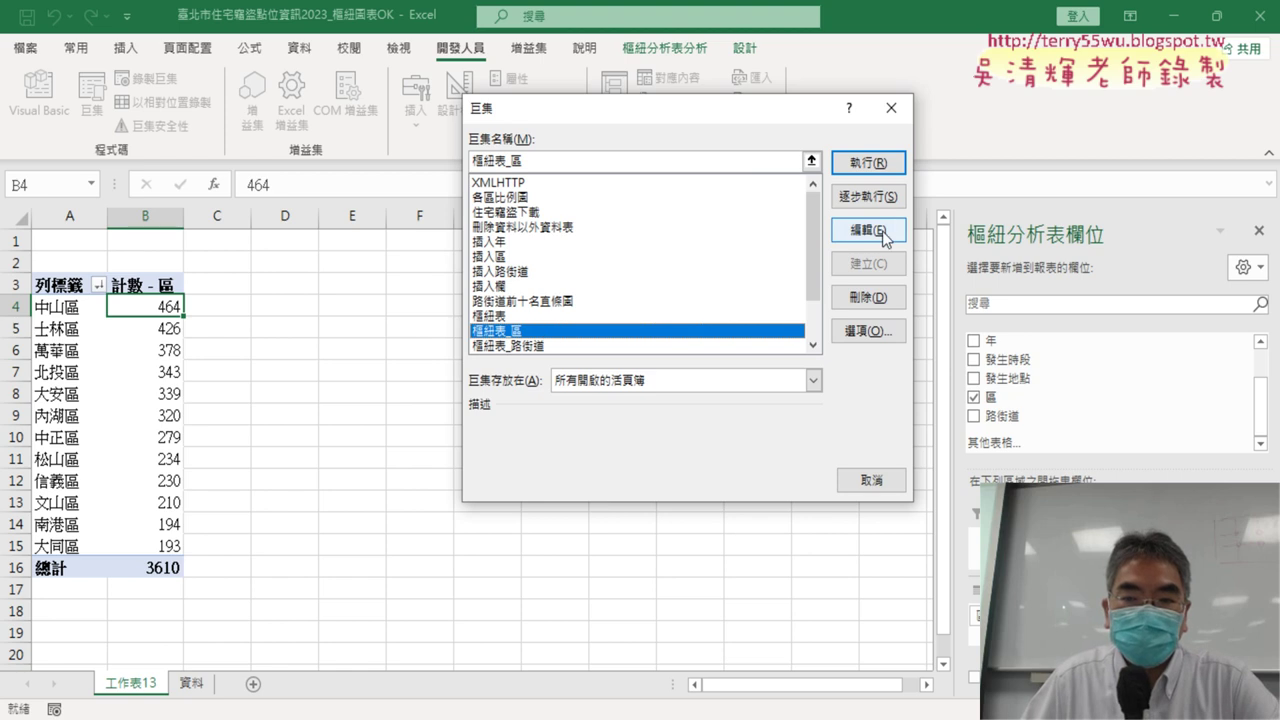
pyautogui.click(891, 107)
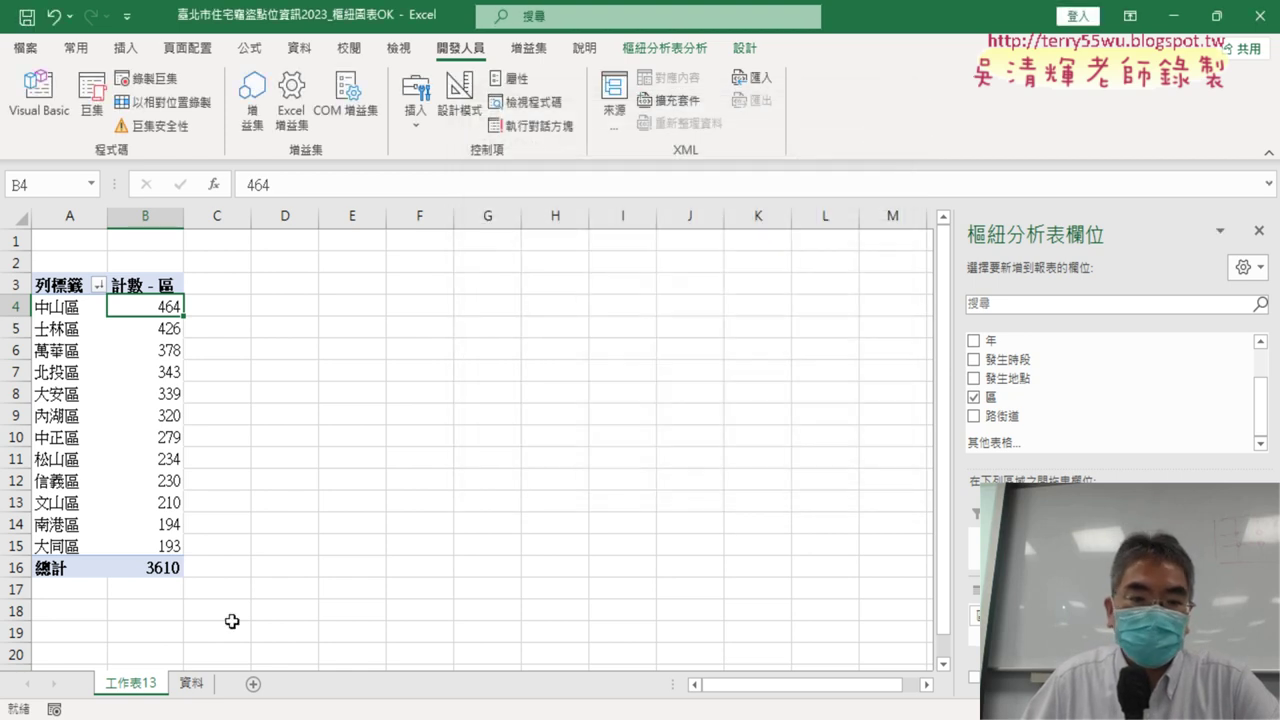
# Delete the 工作表13 pivot sheet, confirming the deletion.
pyautogui.click(193, 683)
pyautogui.click(145, 690)
pyautogui.rightClick(142, 690)
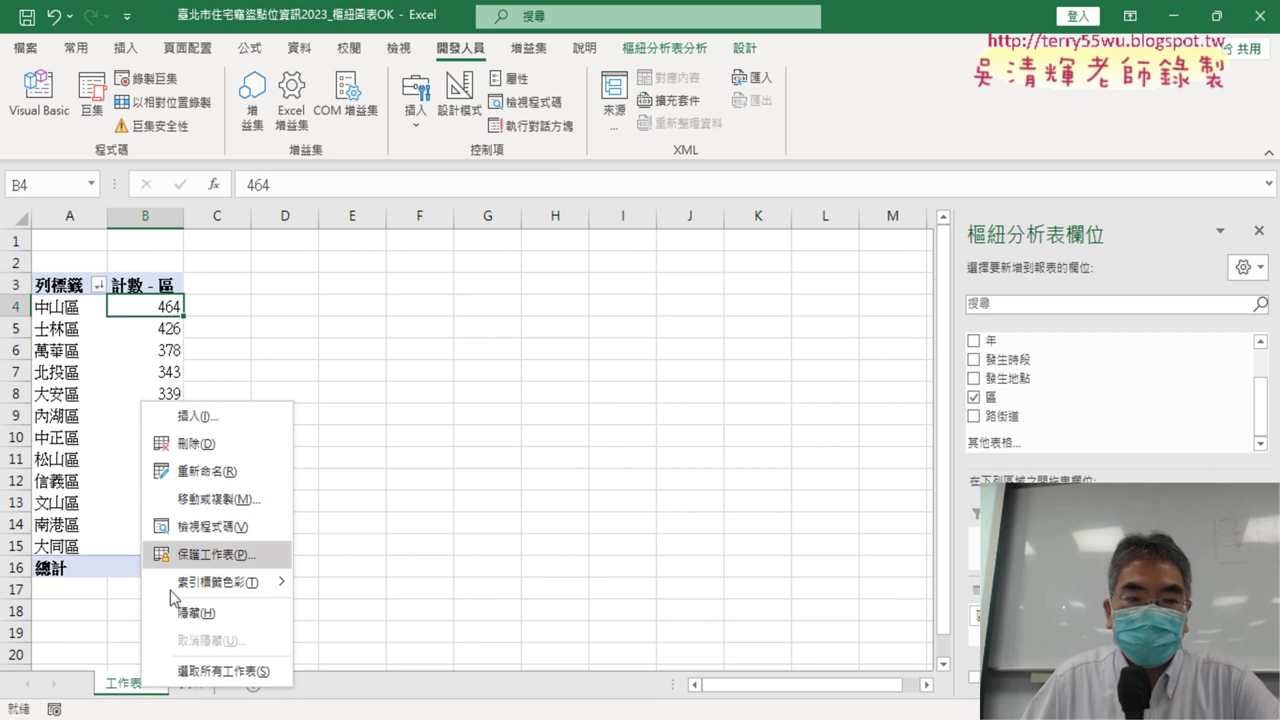
pyautogui.click(208, 443)
pyautogui.click(598, 418)
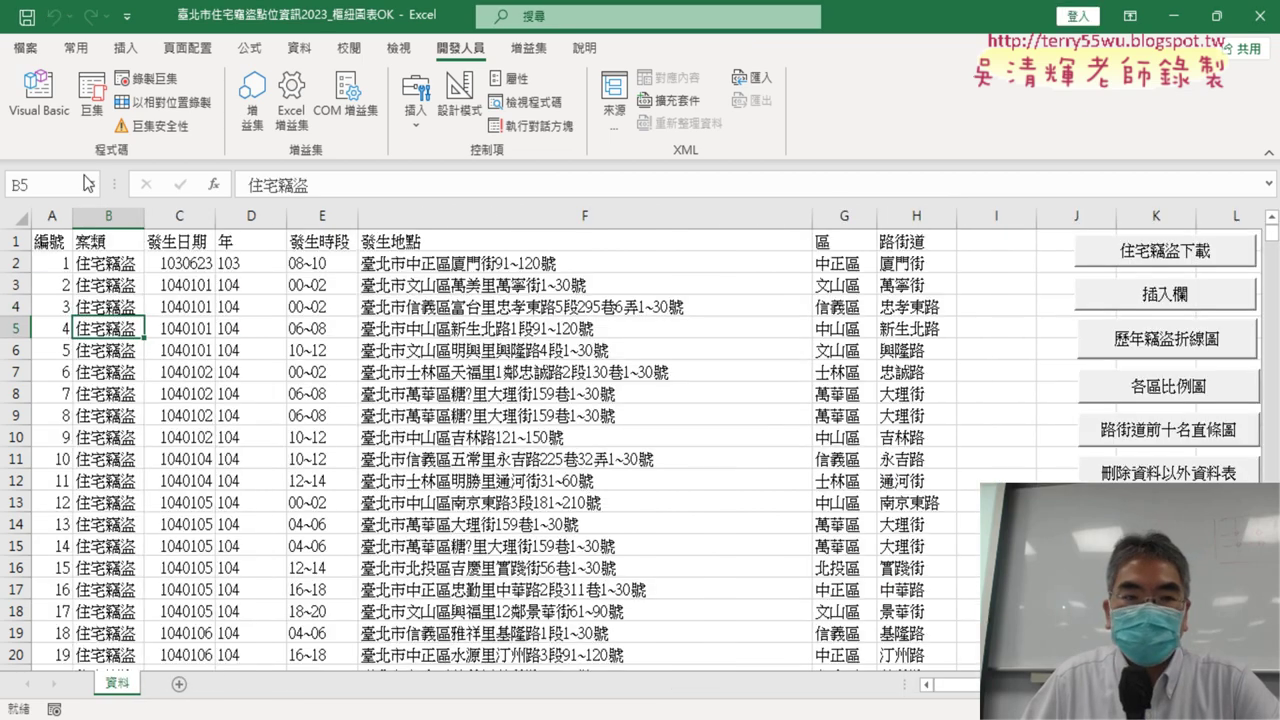
# Open the 樞紐表_區 macro in the VBA editor via the 巨集 list's 編輯 button.
pyautogui.click(91, 97)
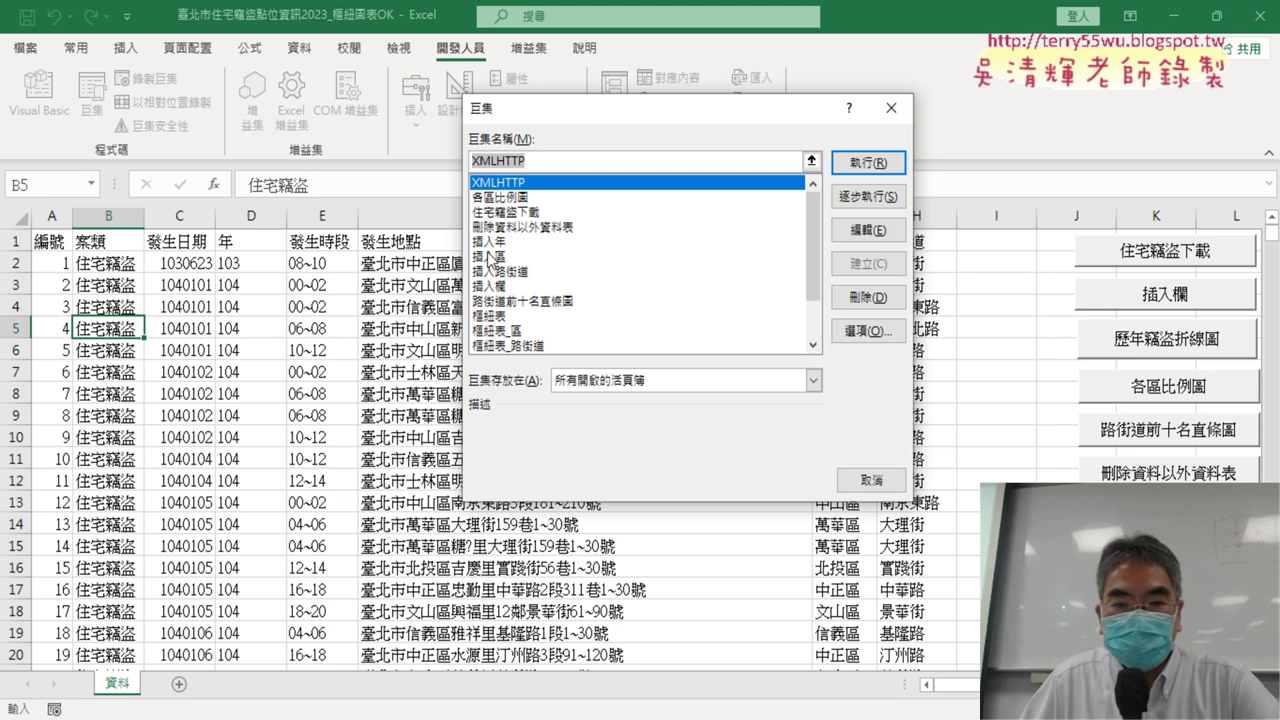
pyautogui.click(520, 331)
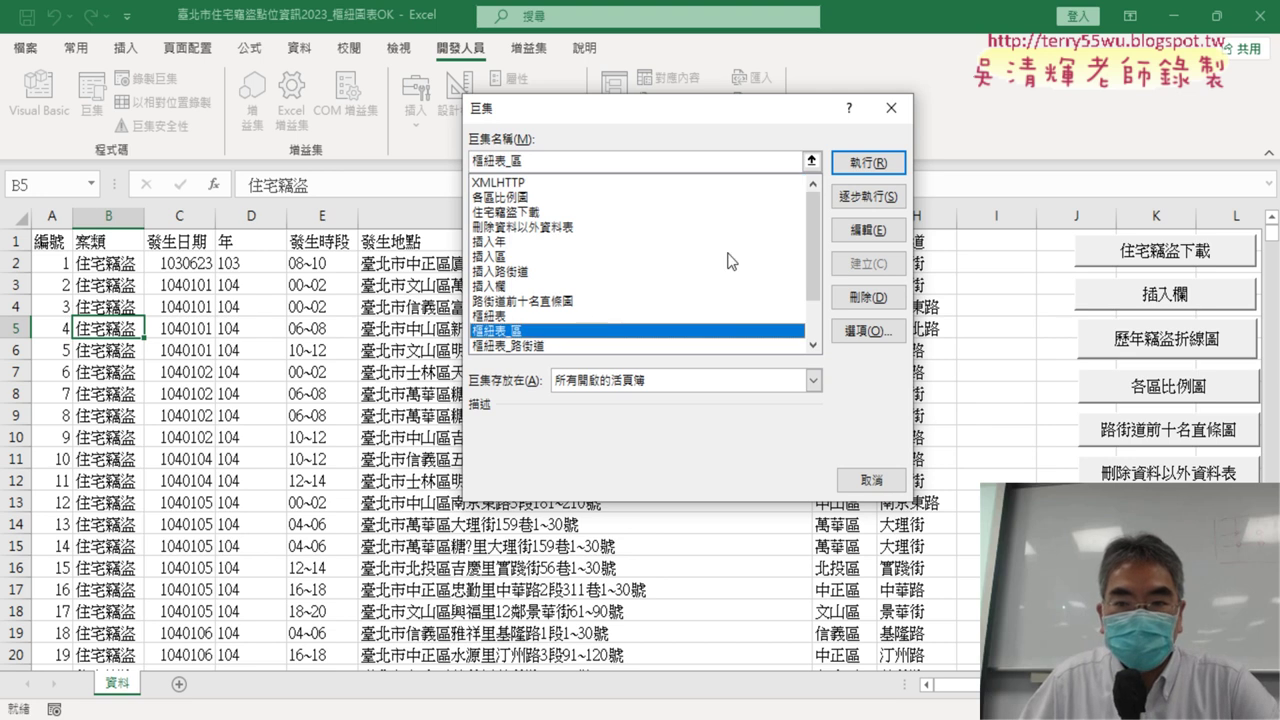
pyautogui.click(868, 230)
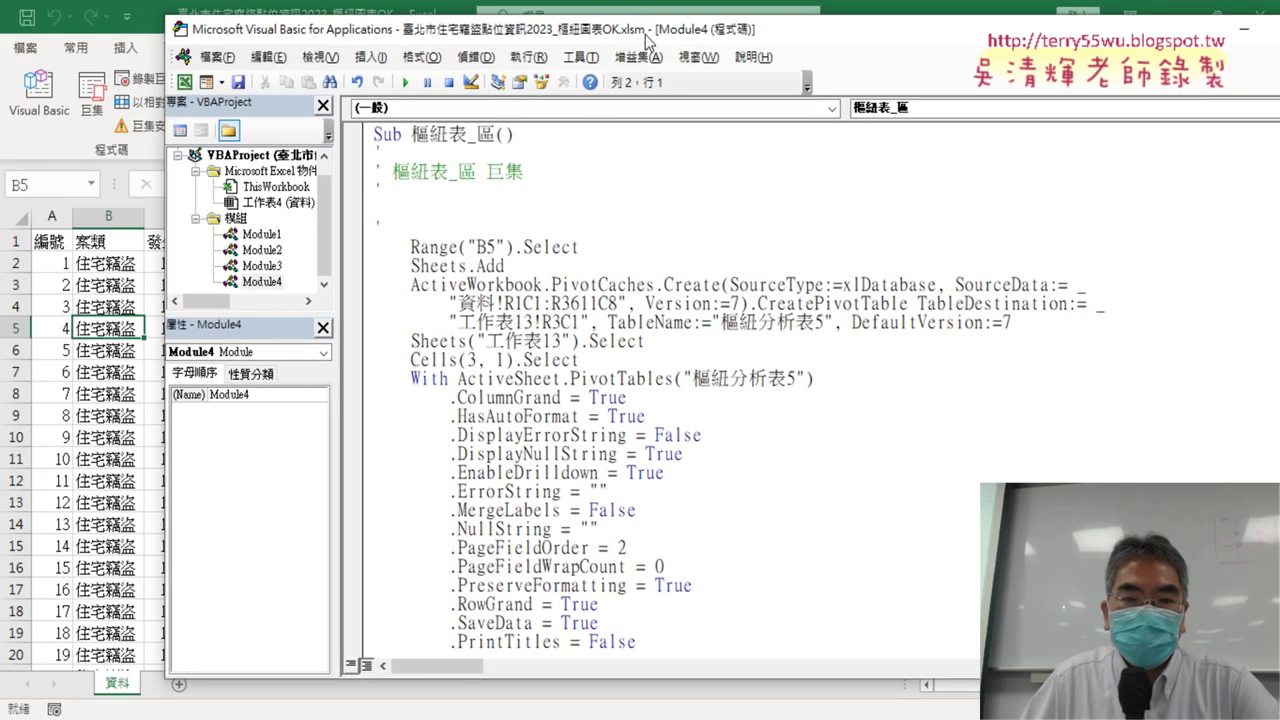
# Delete the recorded comment lines under the Sub line of 樞紐表_區.
pyautogui.moveTo(419, 20); pyautogui.dragTo(645, 31)
pyautogui.moveTo(509, 215); pyautogui.dragTo(443, 150)
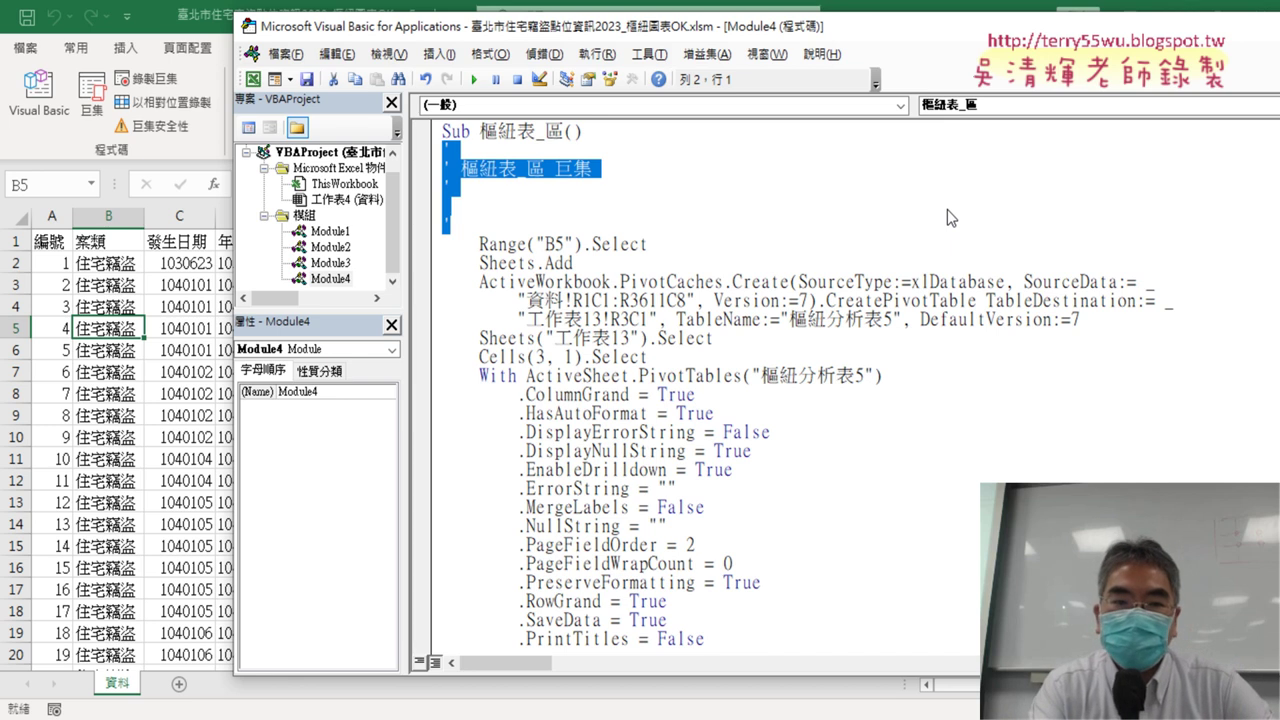
pyautogui.press('Delete')
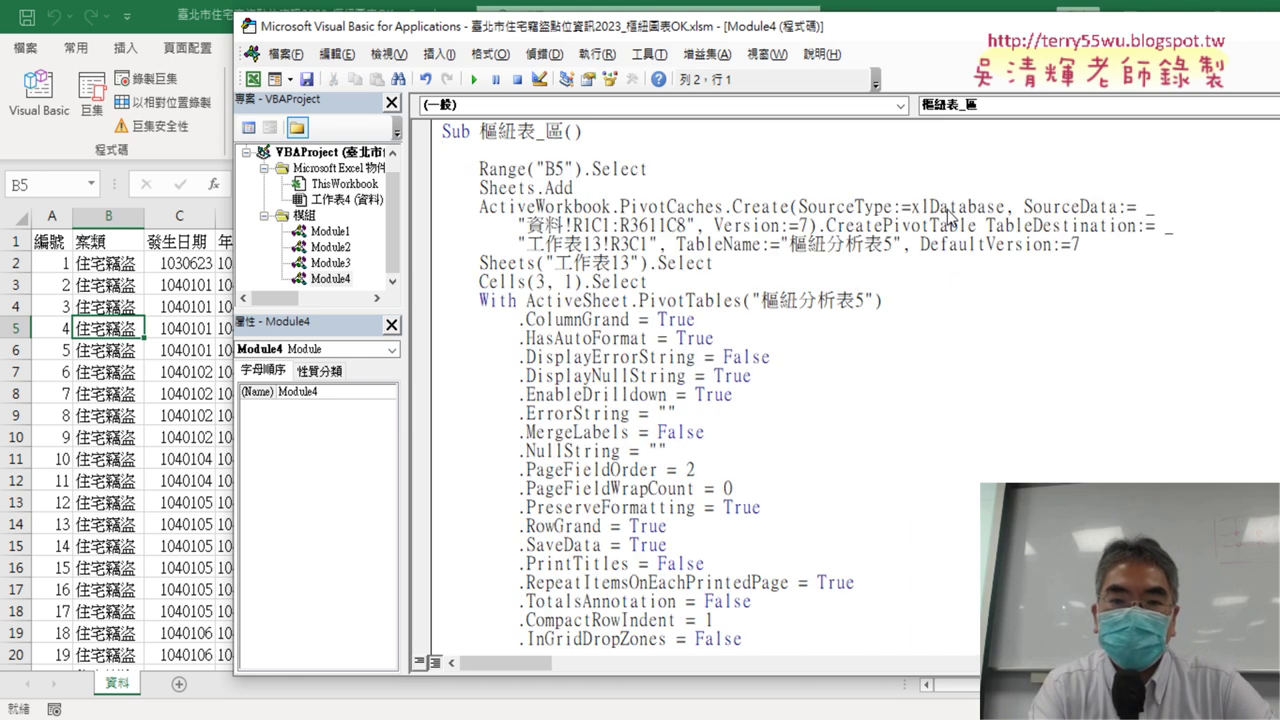
pyautogui.press('Delete')
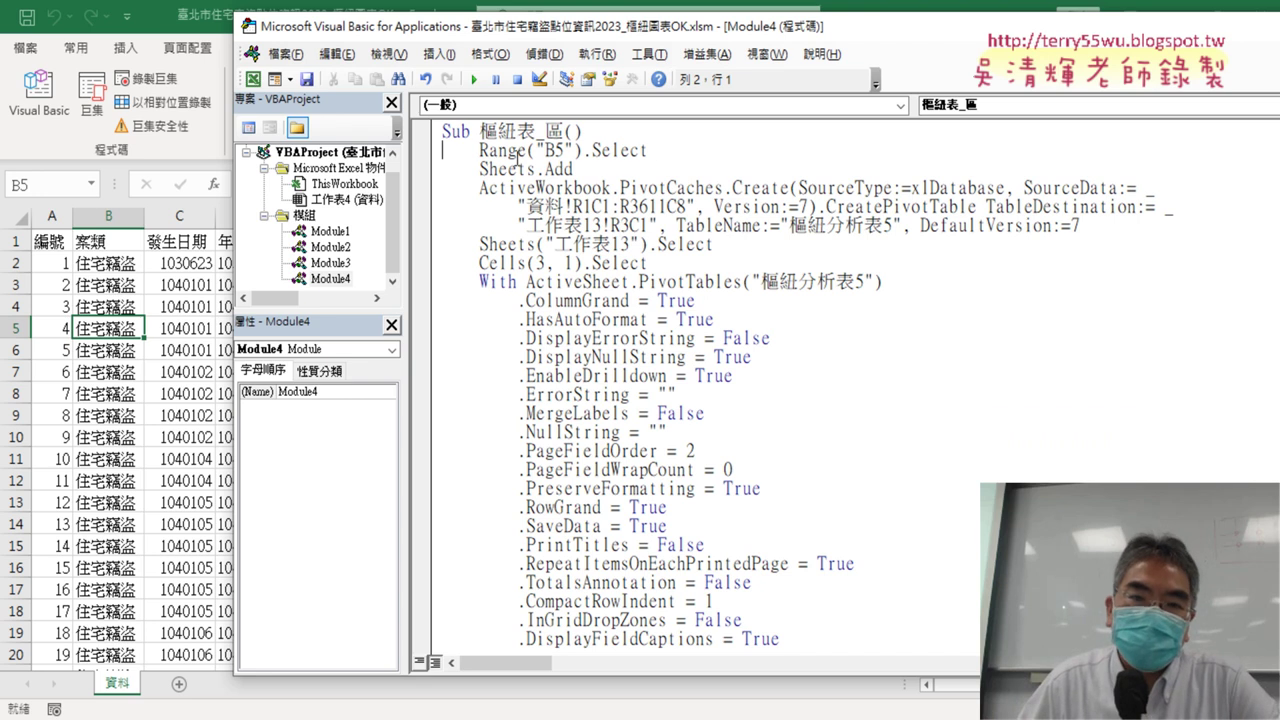
# Delete the Range("B5").Select line so the macro starts with Sheets.Add.
pyautogui.moveTo(481, 150); pyautogui.dragTo(632, 150)
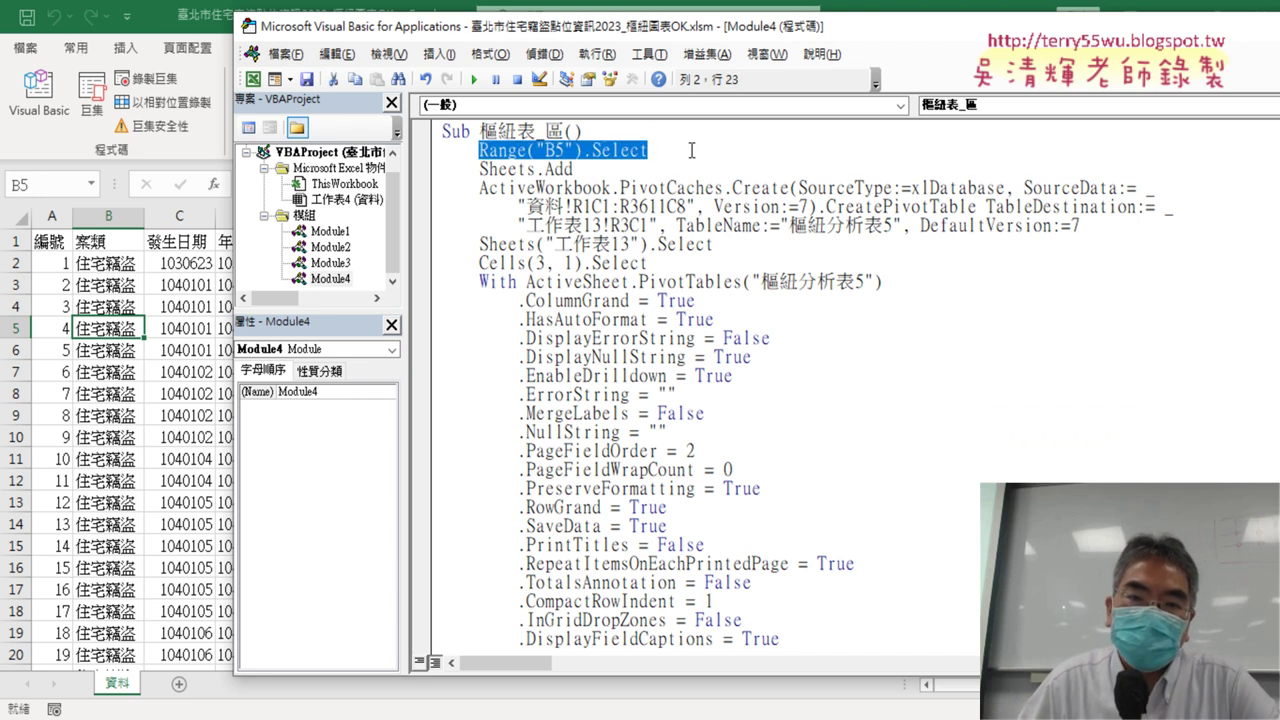
pyautogui.click(435, 150)
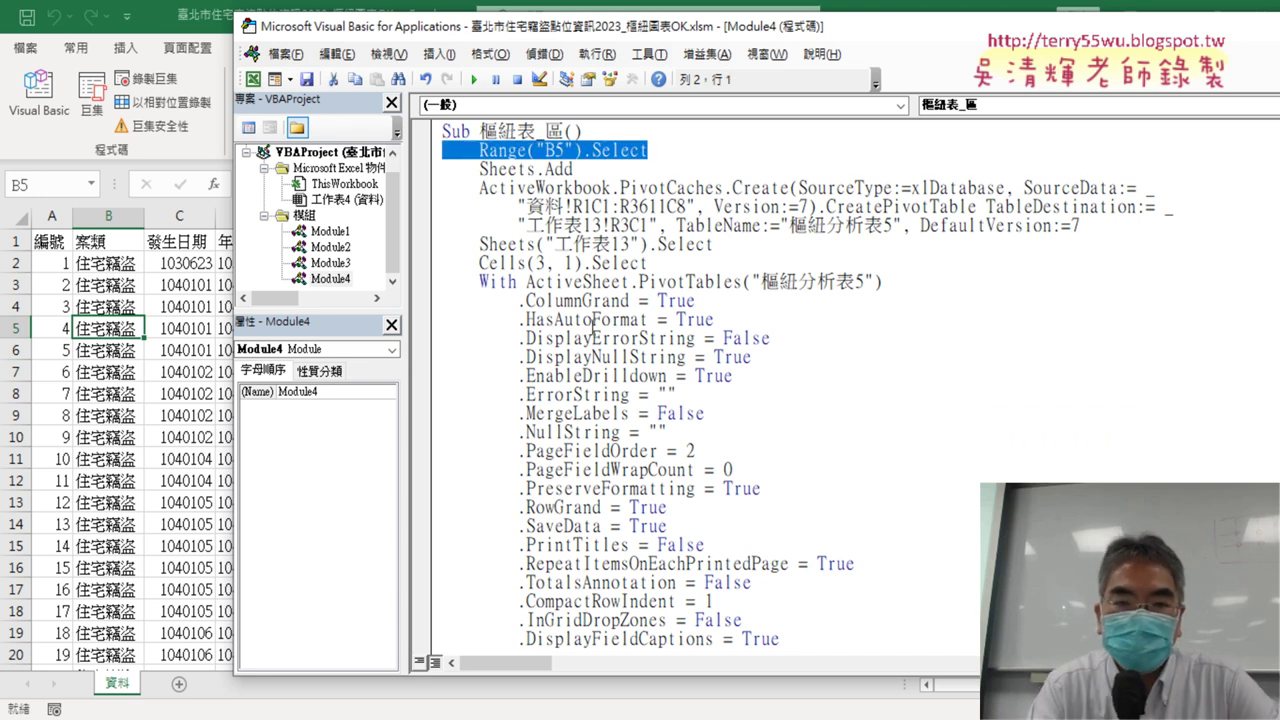
pyautogui.press('Delete')
pyautogui.press('BackSpace')
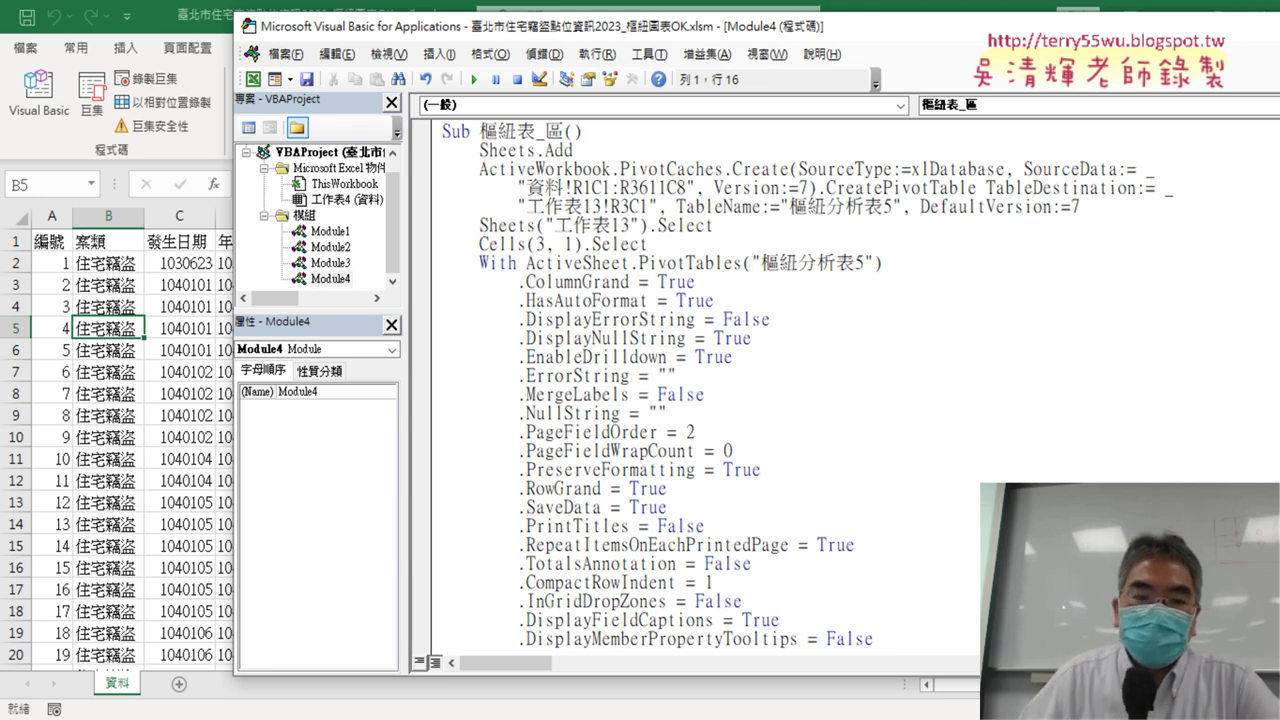
# Add a new line after Sheets.Add beginning activesheet.name=".
pyautogui.moveTo(570, 150); pyautogui.dragTo(479, 150)
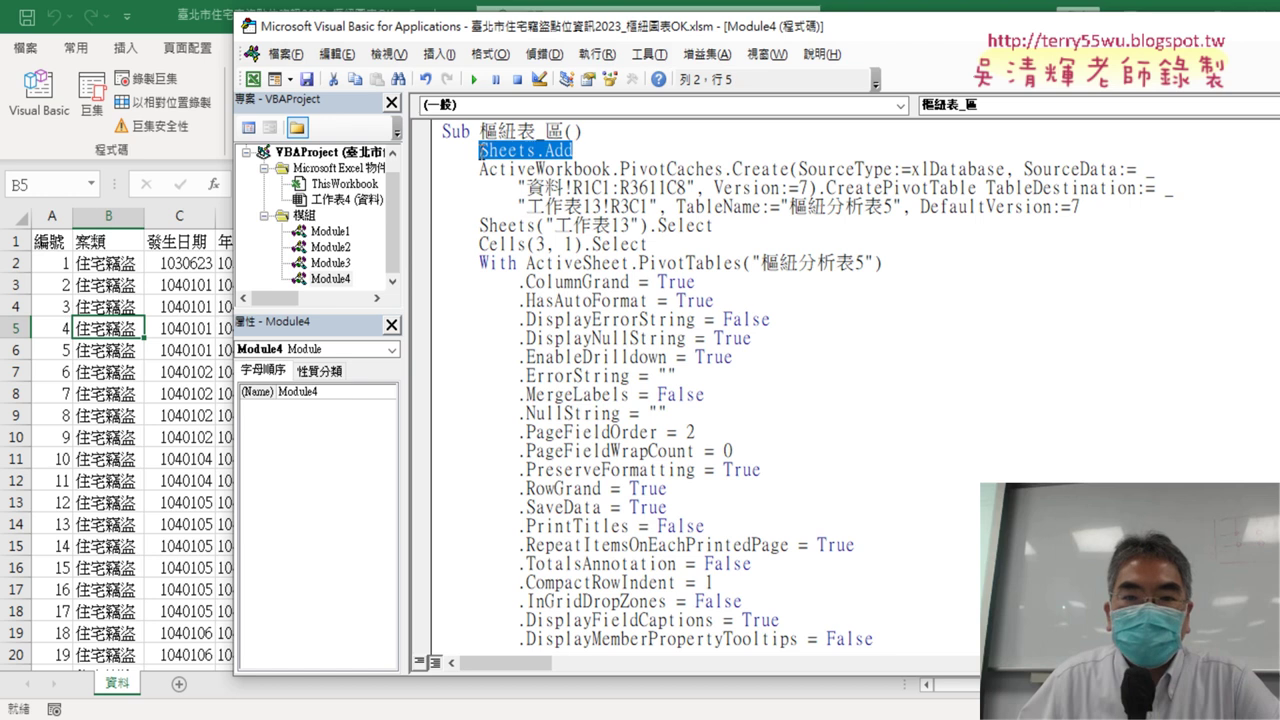
pyautogui.click(570, 152)
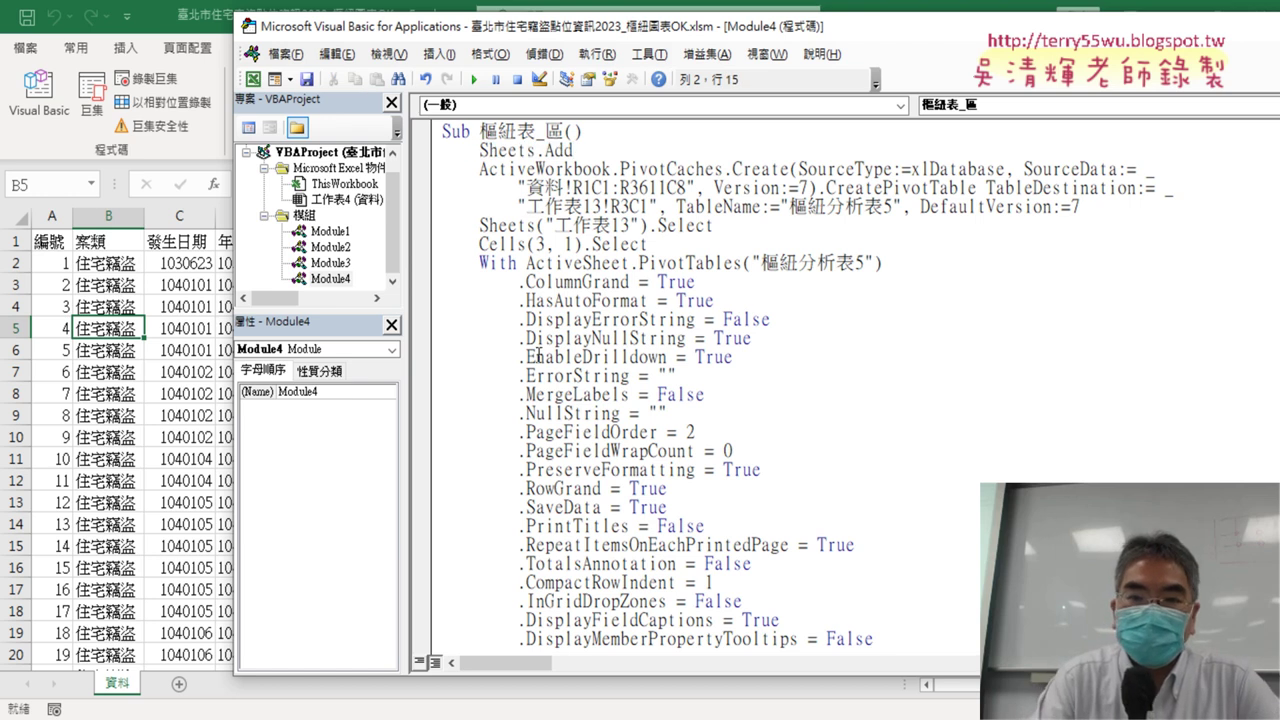
pyautogui.press('Return')
pyautogui.write('Y')
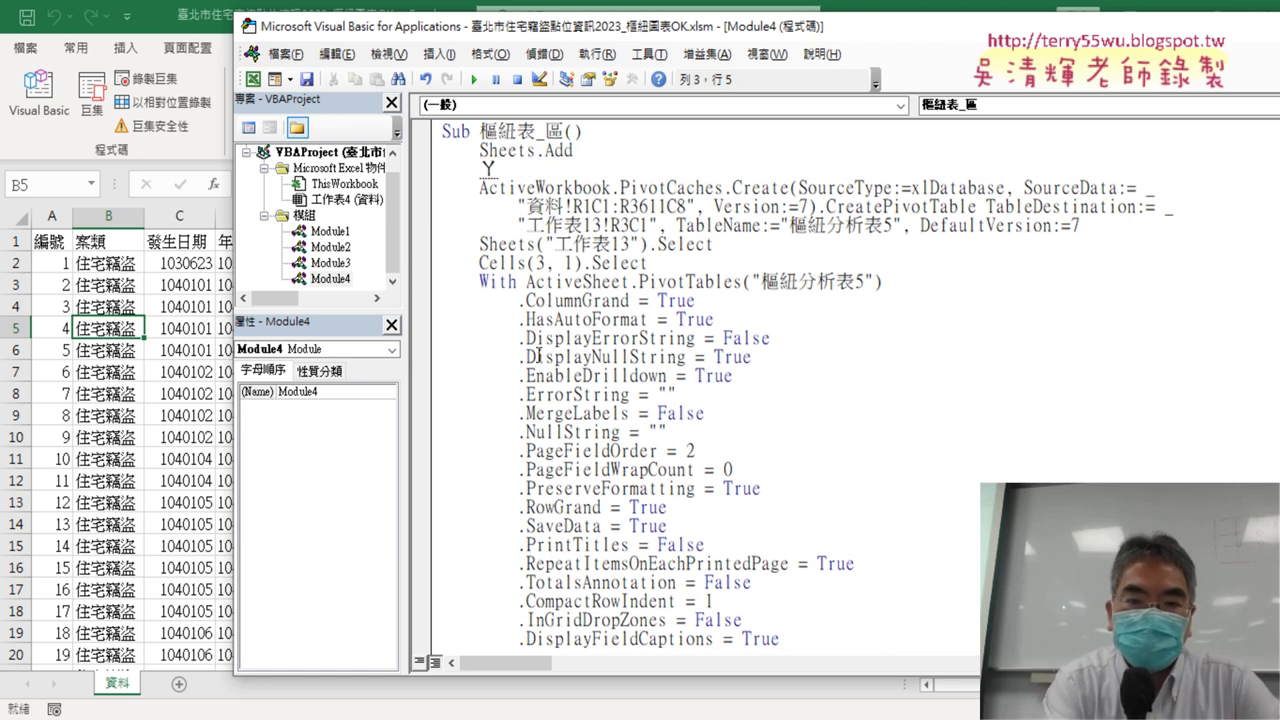
pyautogui.press('BackSpace')
pyautogui.write('a')
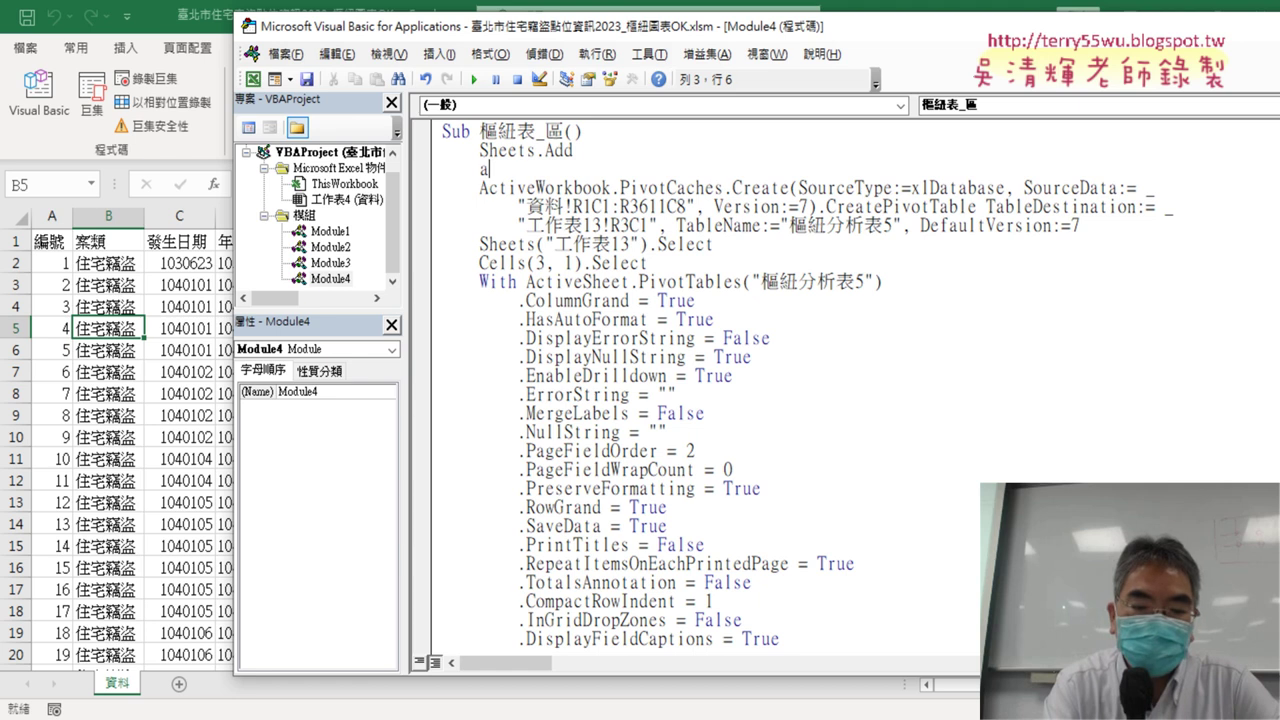
pyautogui.write('ctivesh')
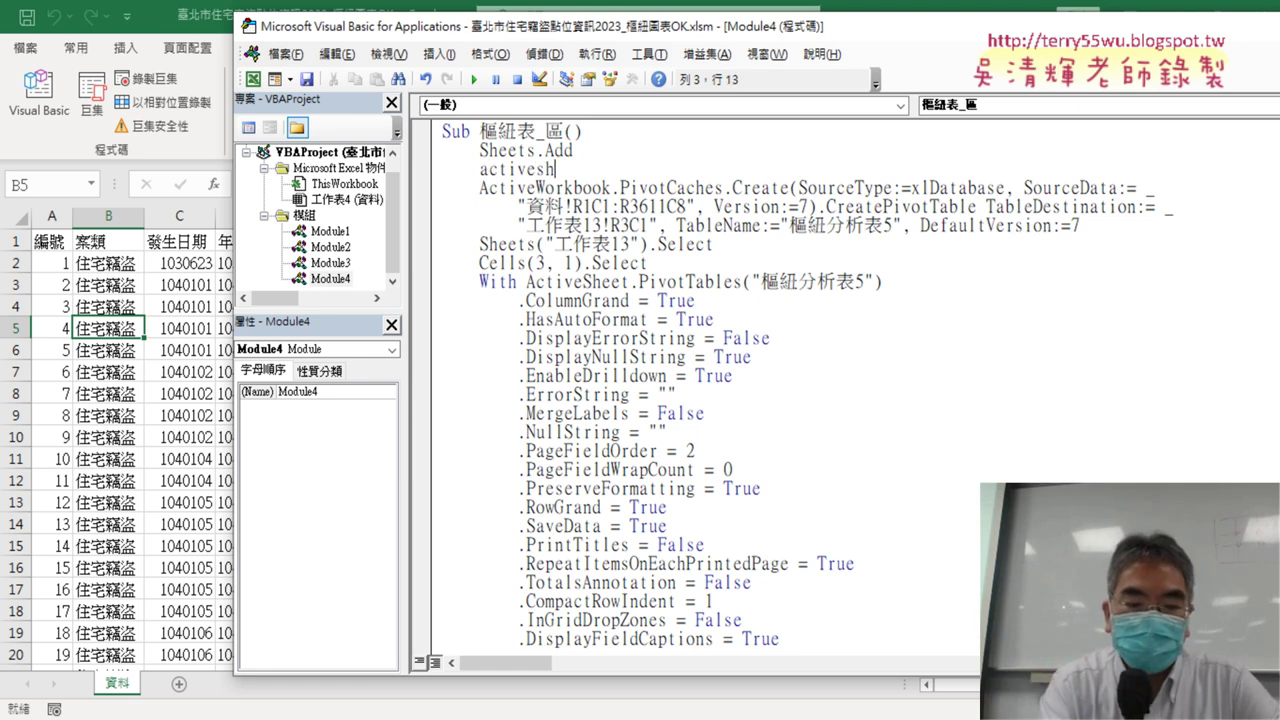
pyautogui.write('eet')
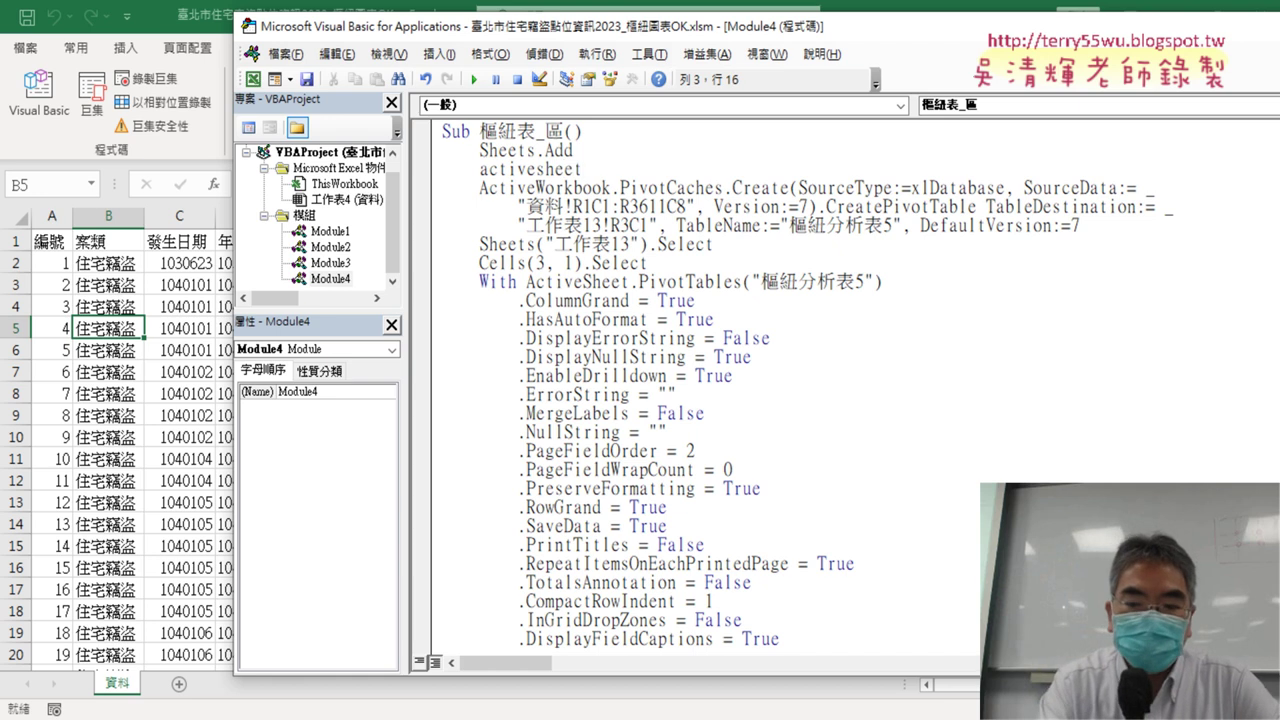
pyautogui.write('.n')
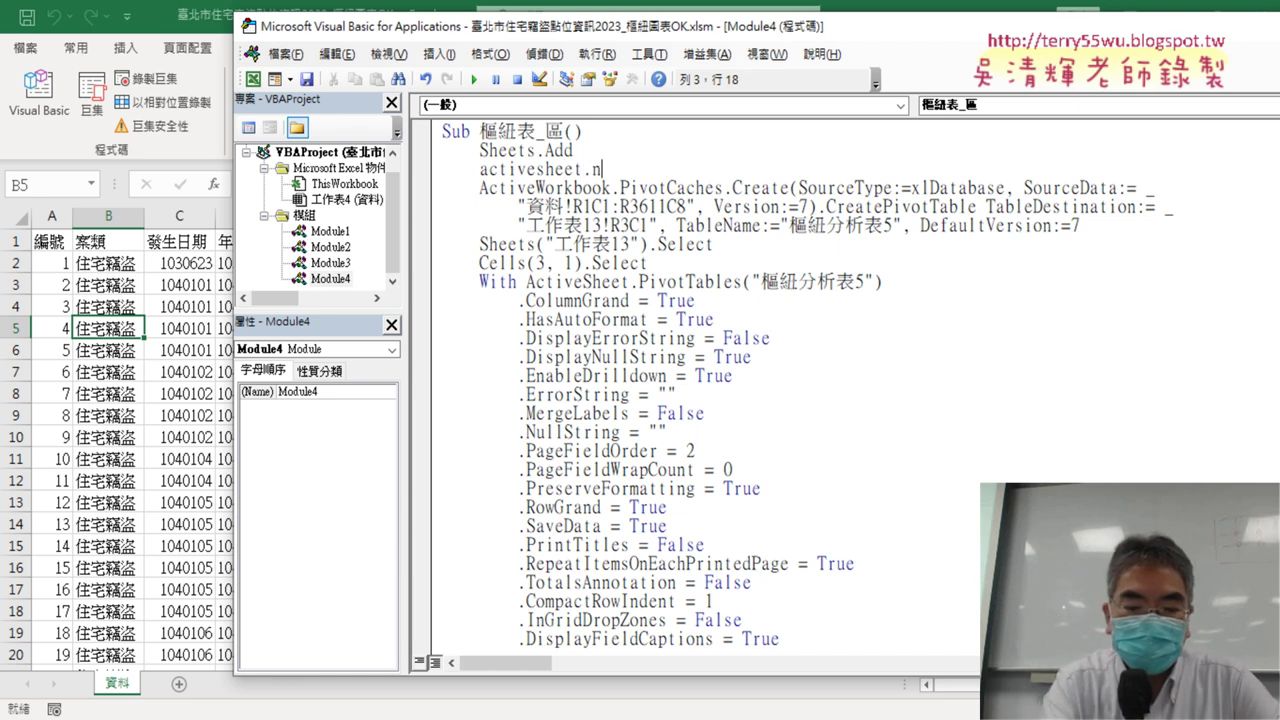
pyautogui.write('ame')
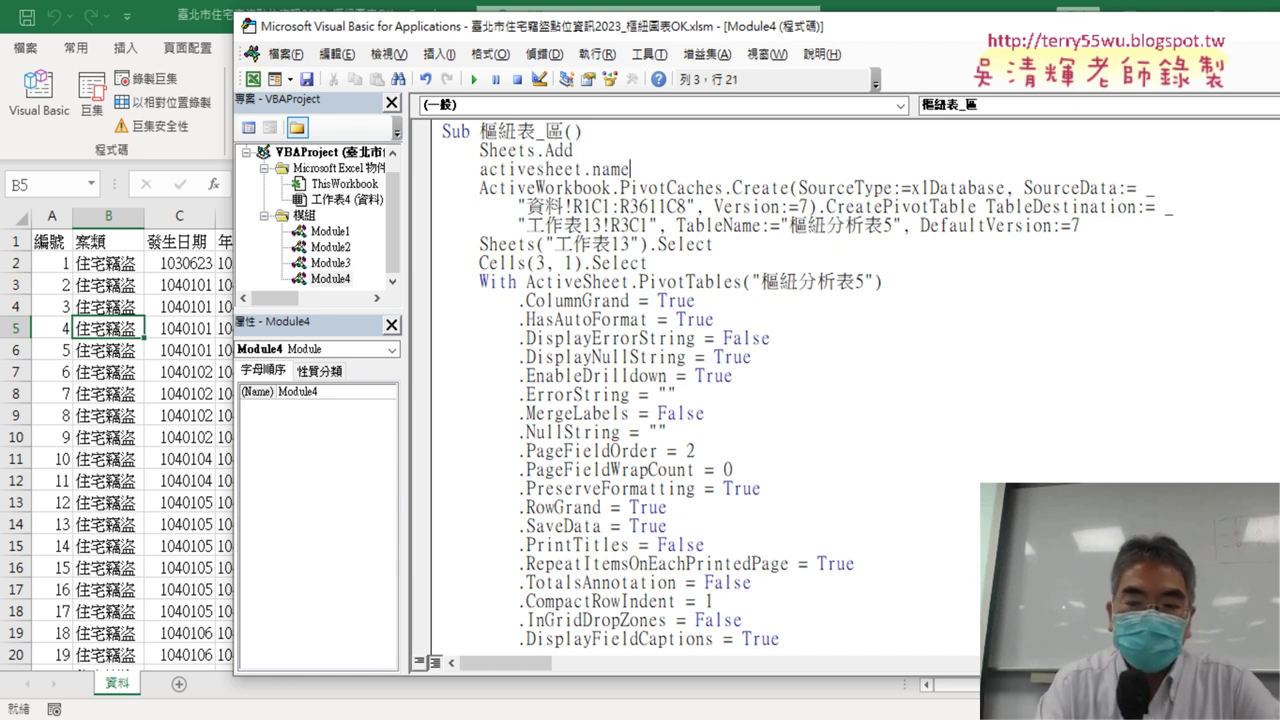
pyautogui.write('=')
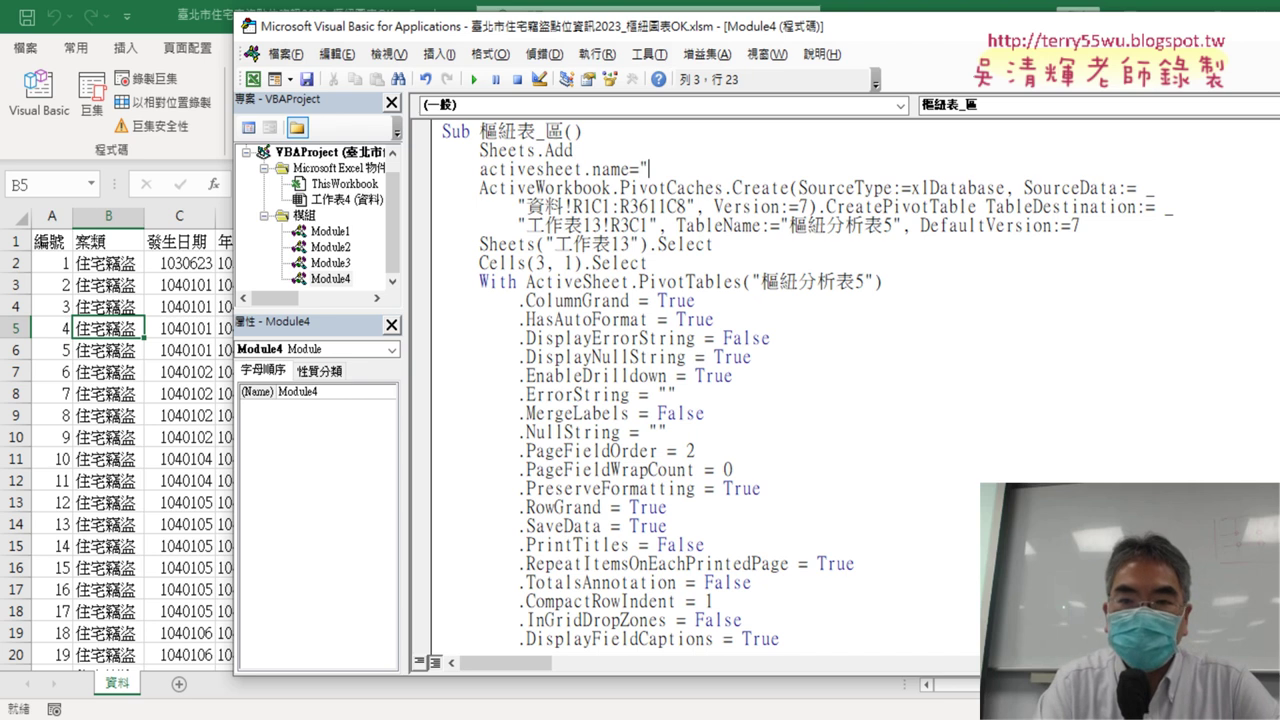
pyautogui.write('"')
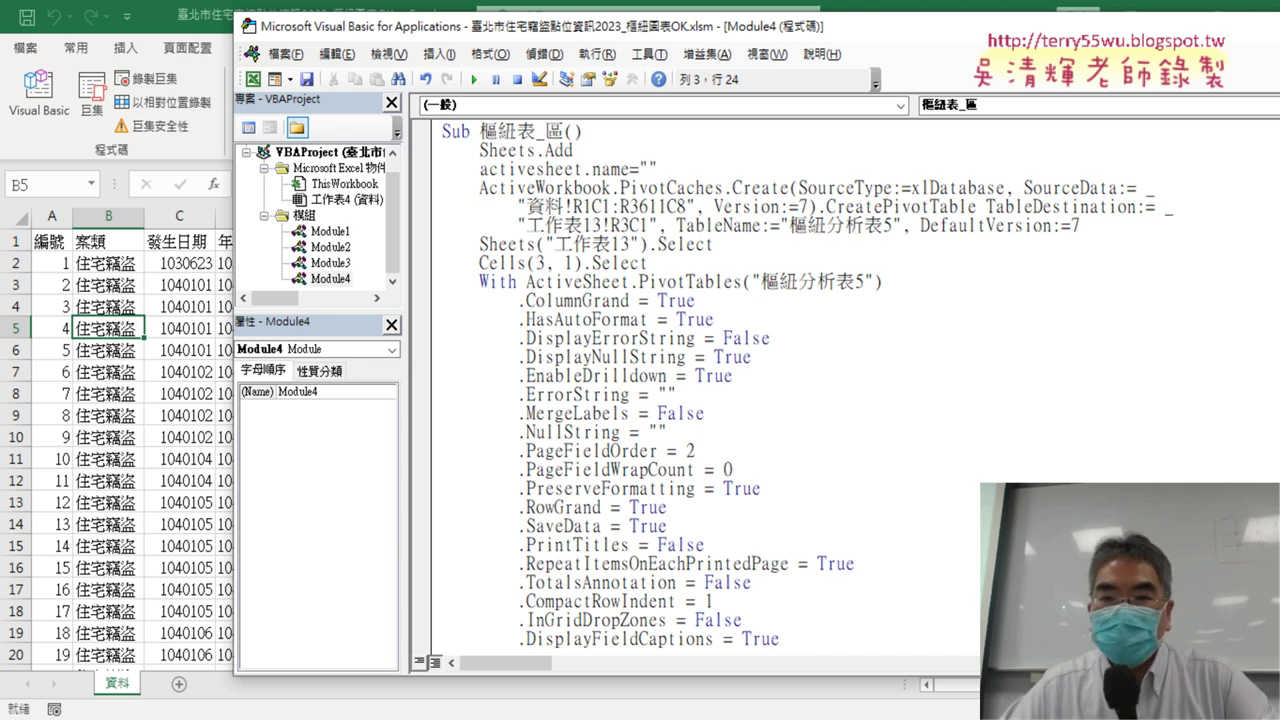
# Fill in the sheet name 各區比例圖 so the line reads ActiveSheet.Name = "各區比例圖".
pyautogui.press('Left')
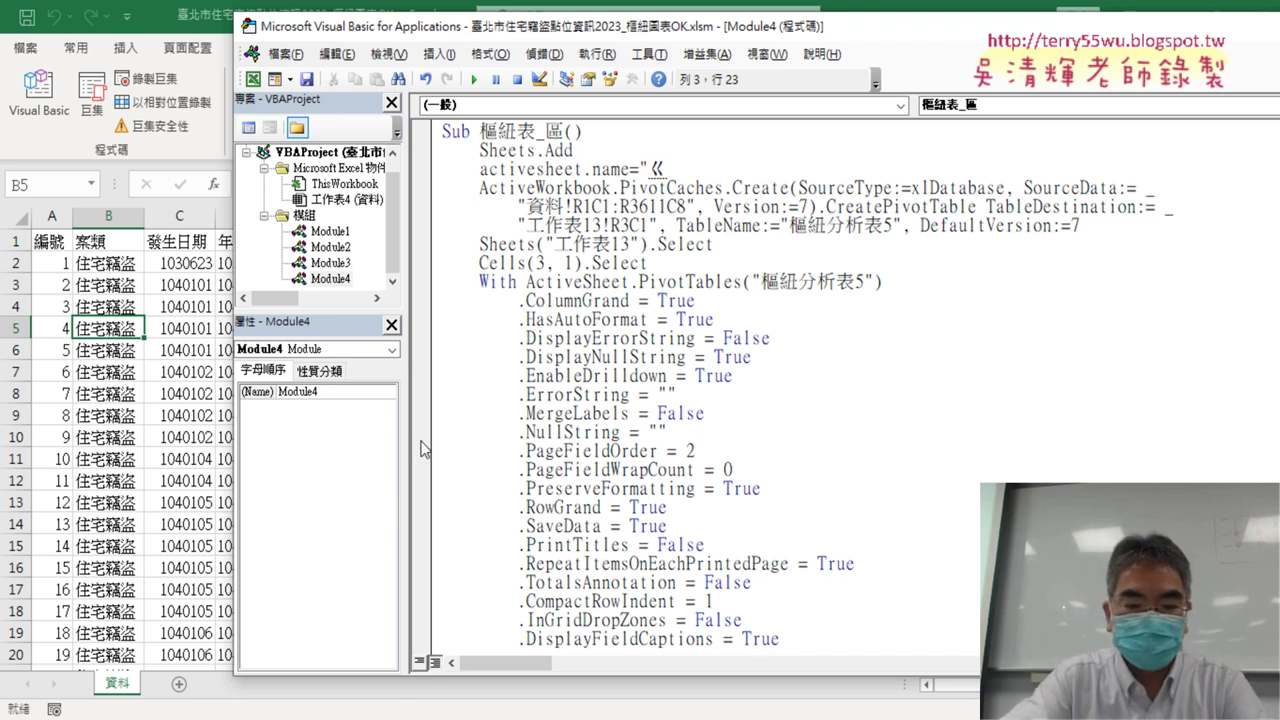
pyautogui.write('各區表カー')
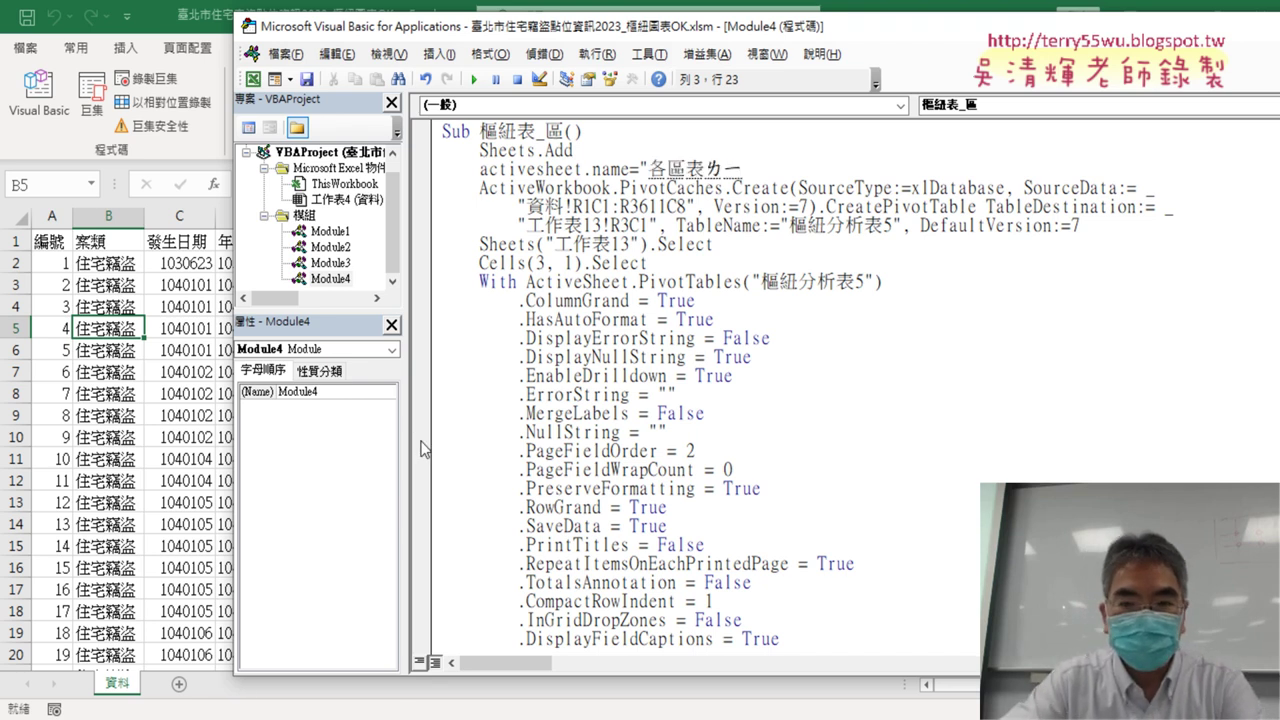
pyautogui.write('圖')
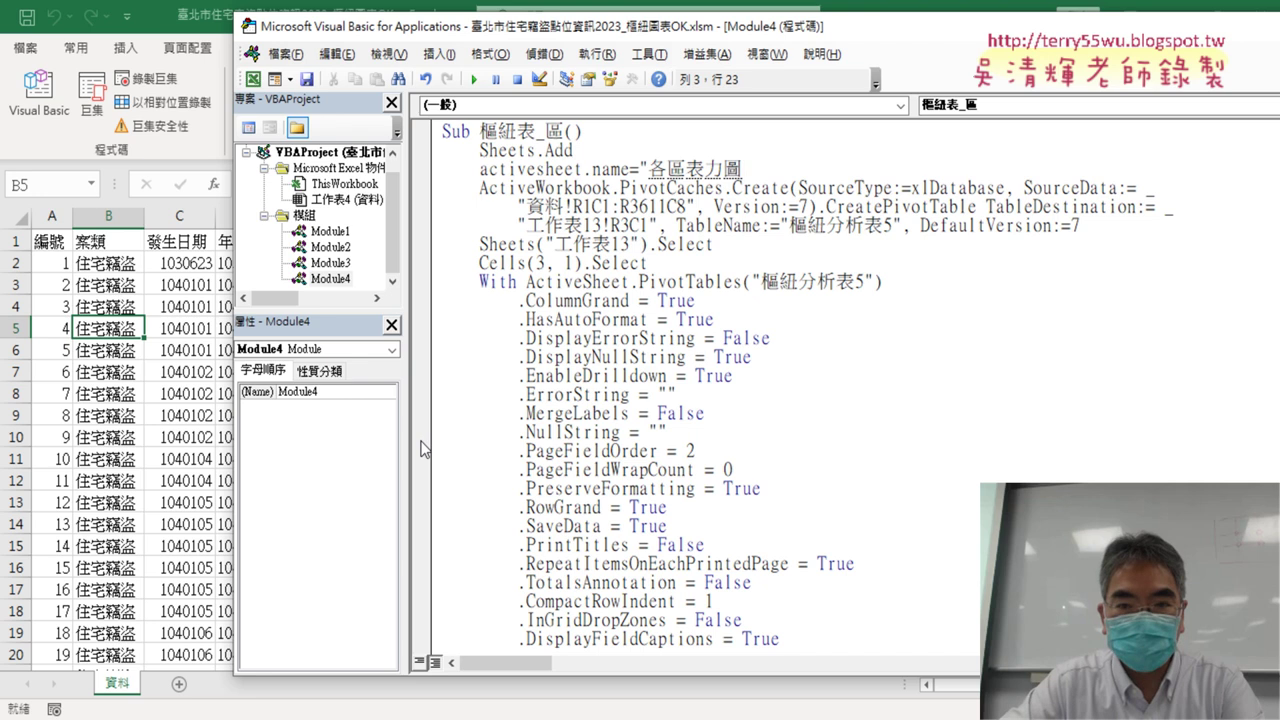
pyautogui.write('一')
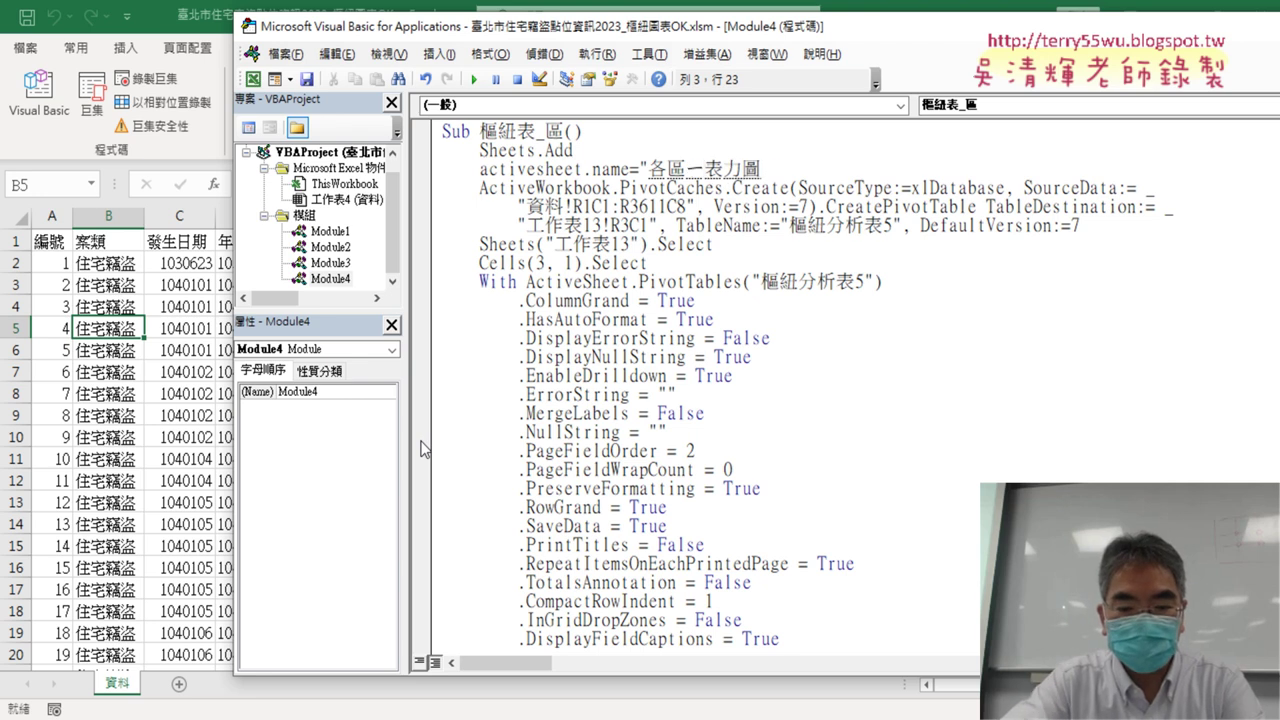
pyautogui.write('比例')
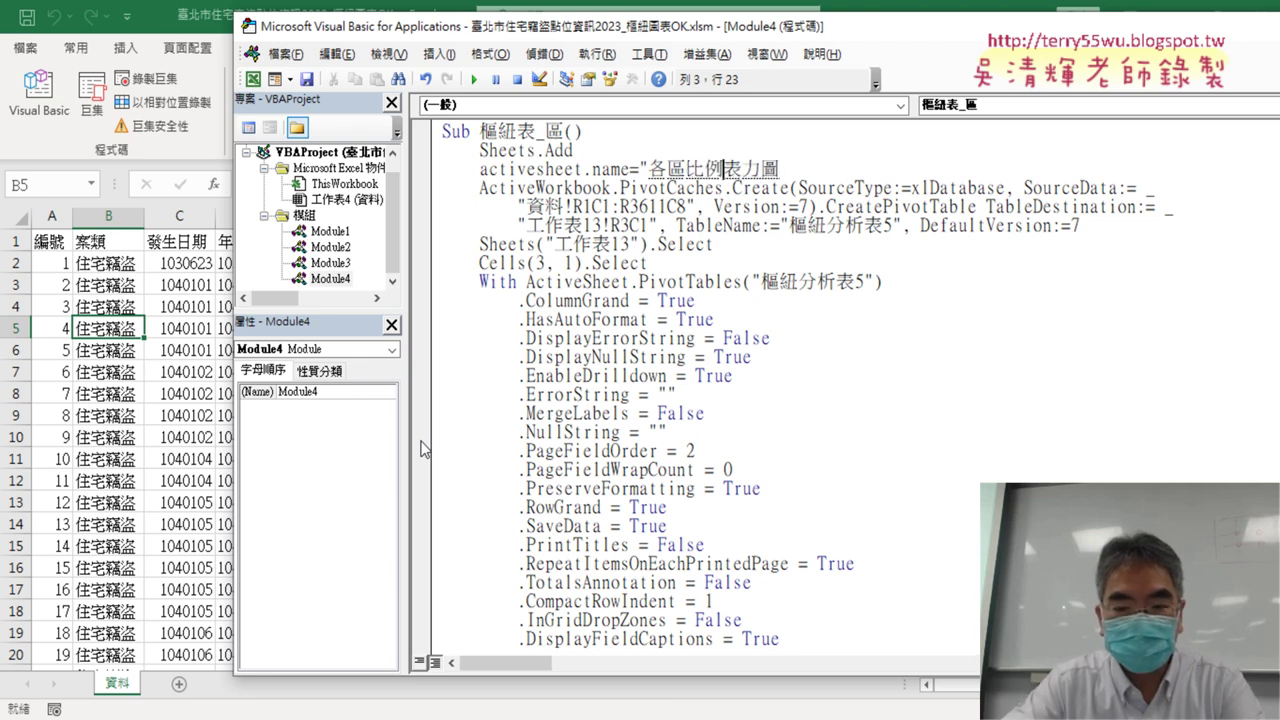
pyautogui.press('Delete')
pyautogui.press('Delete')
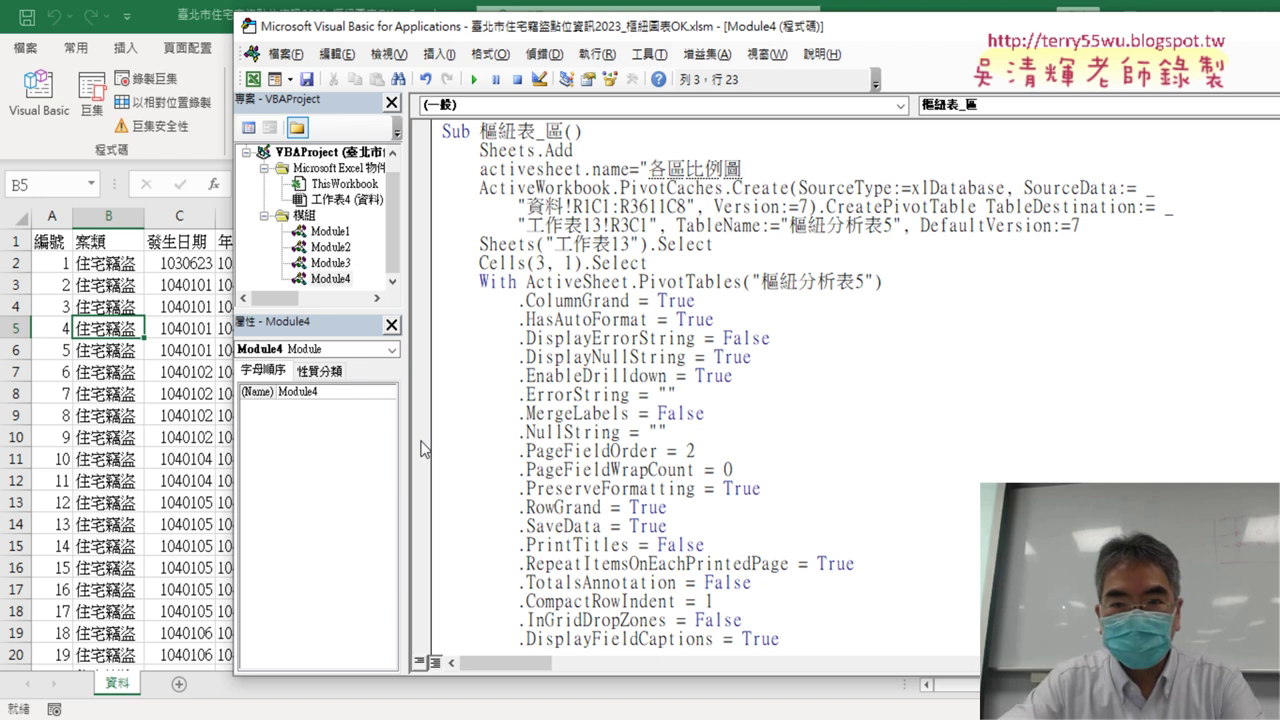
pyautogui.press('Return')
pyautogui.write('"')
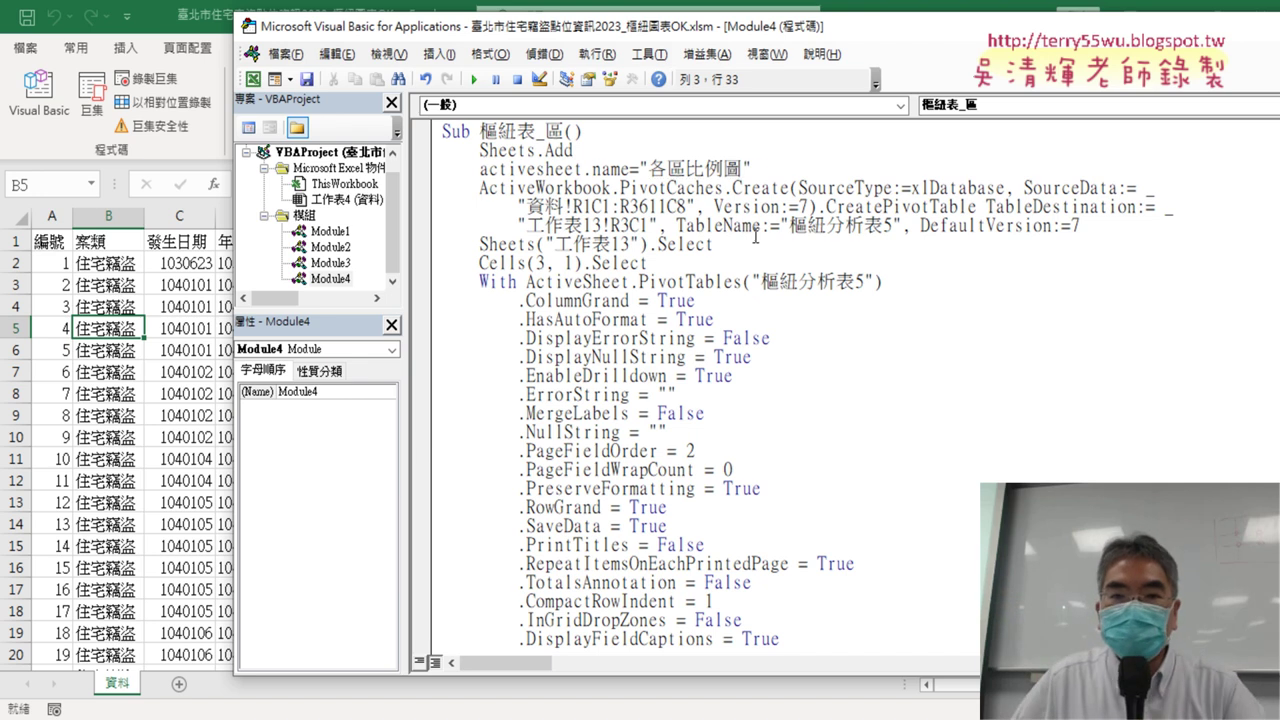
pyautogui.press('Up')
pyautogui.moveTo(417, 150); pyautogui.dragTo(419, 150)
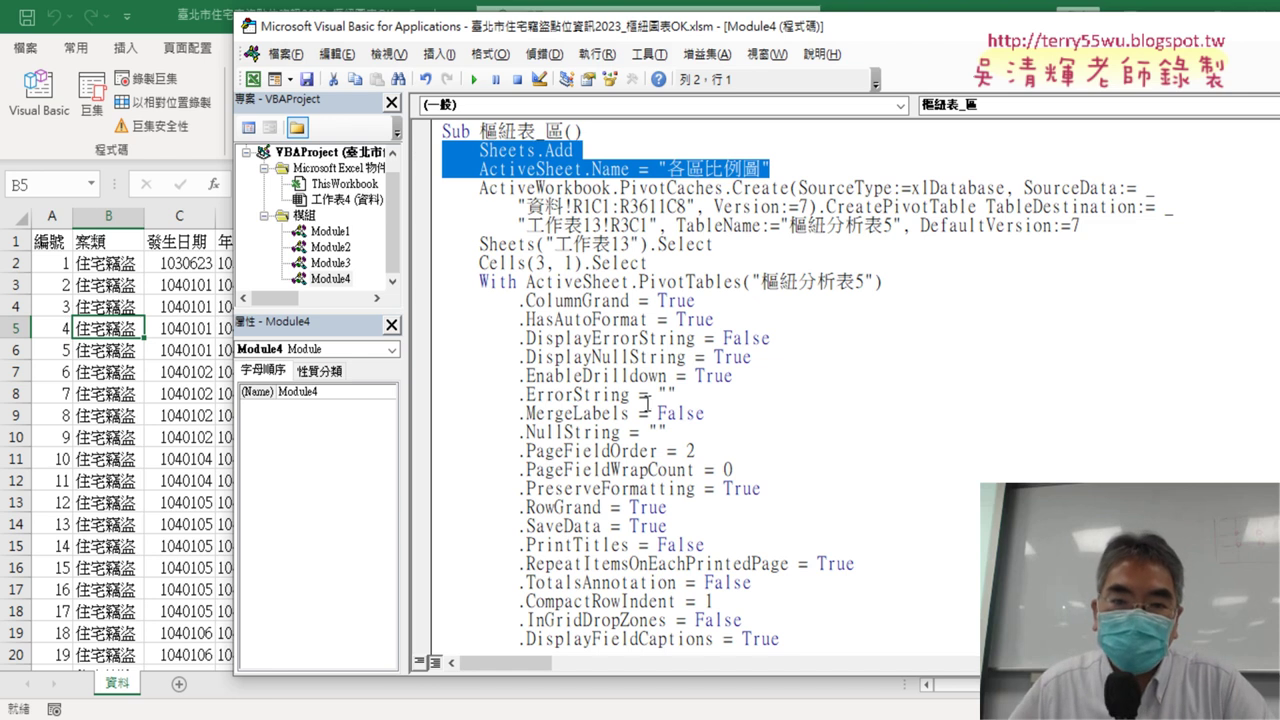
# Trim TableDestination to R3C1 and delete the Sheets("工作表13").Select and Cells(3, 1).Select lines.
pyautogui.moveTo(527, 225); pyautogui.dragTo(592, 225)
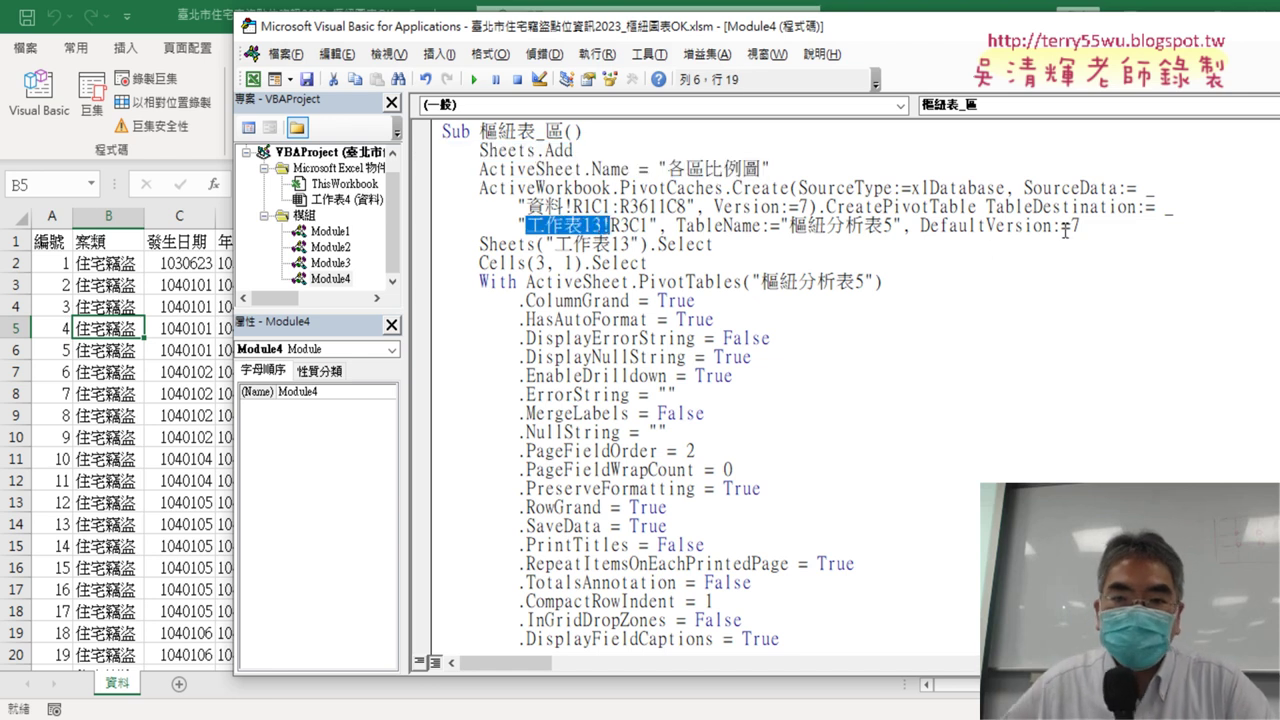
pyautogui.press('Delete')
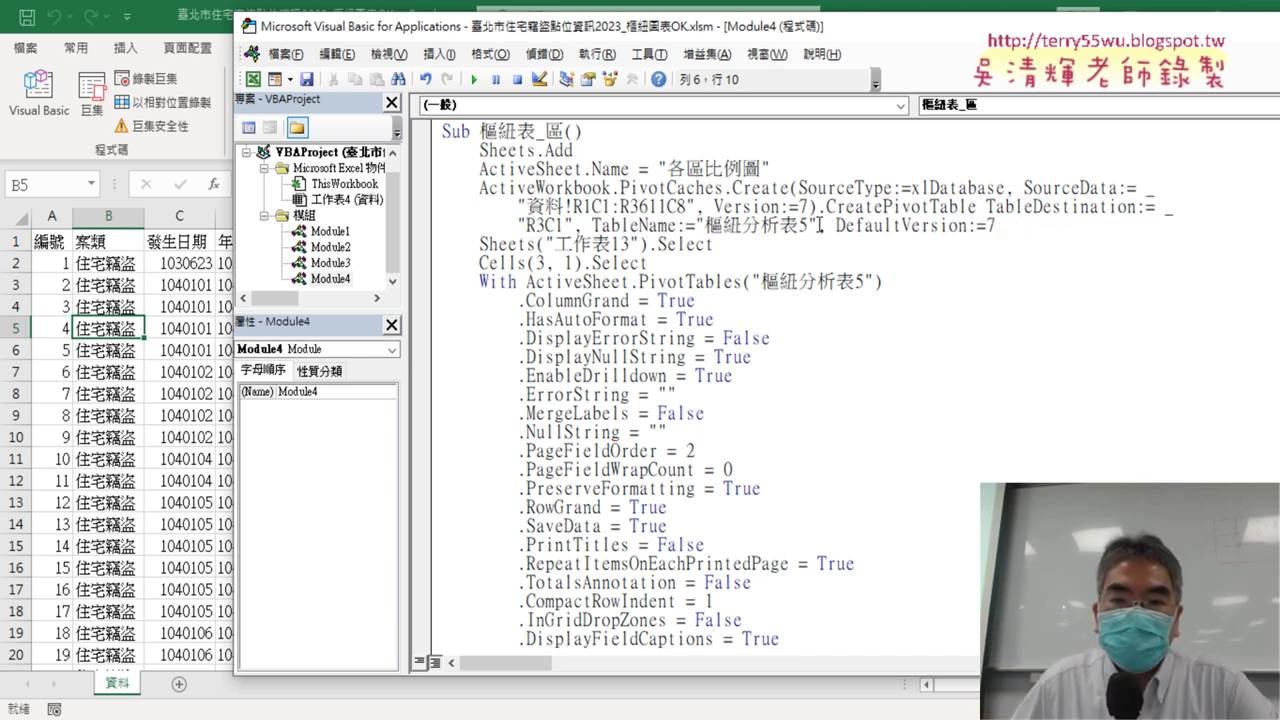
pyautogui.moveTo(647, 263)
pyautogui.mouseDown()
pyautogui.moveTo(488, 263)
pyautogui.moveTo(422, 248)
pyautogui.mouseUp()
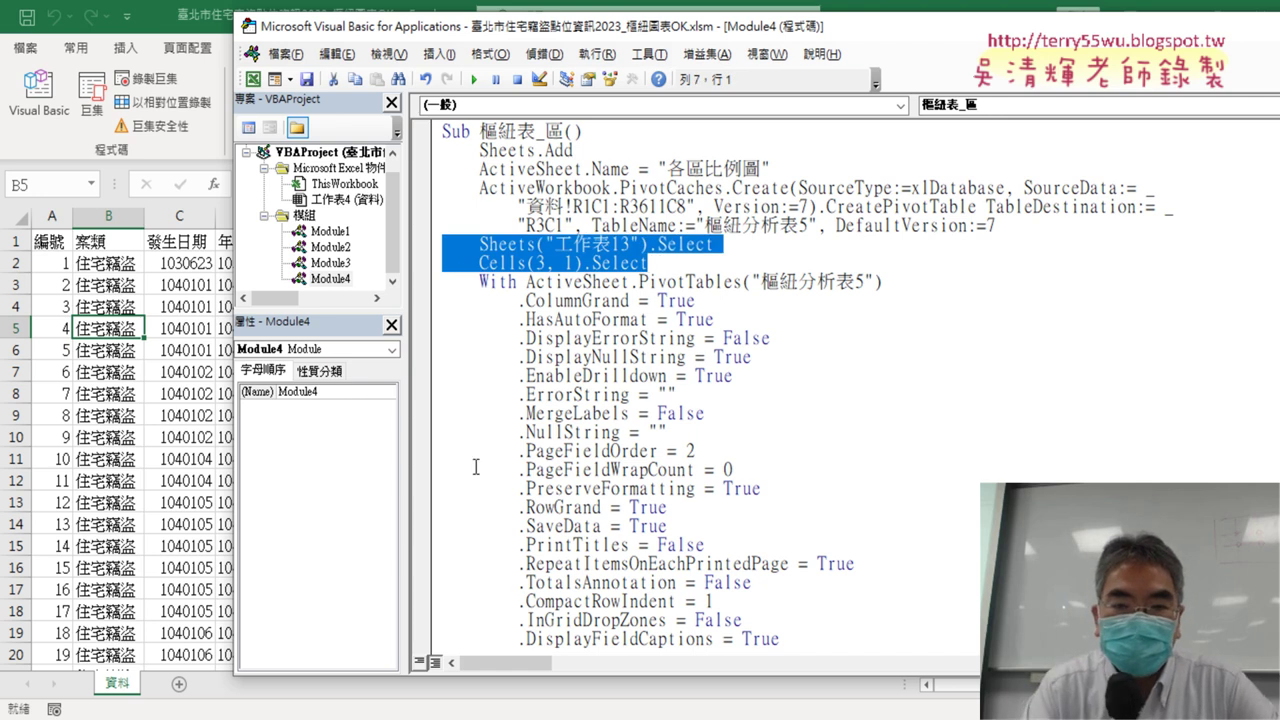
pyautogui.press('Delete')
pyautogui.press('BackSpace')
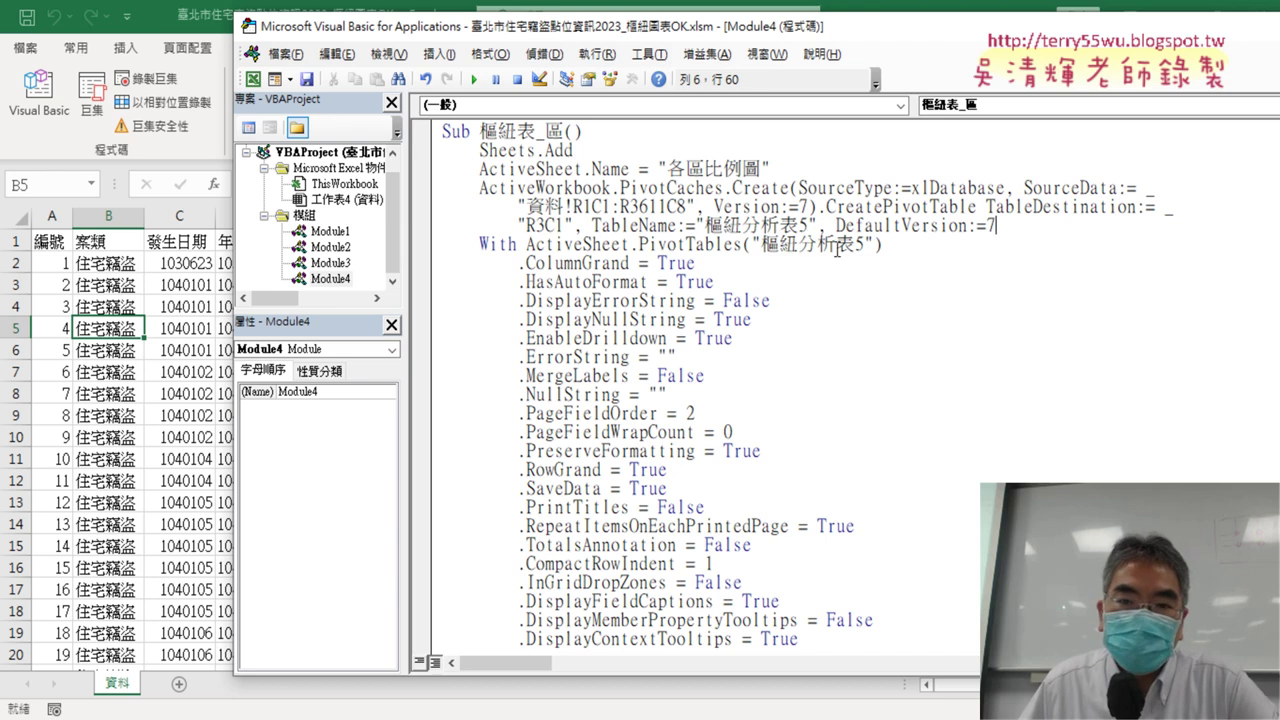
pyautogui.scroll(-3, 772, 245)
pyautogui.scroll(-1, 772, 245)
pyautogui.scroll(-3, 772, 245)
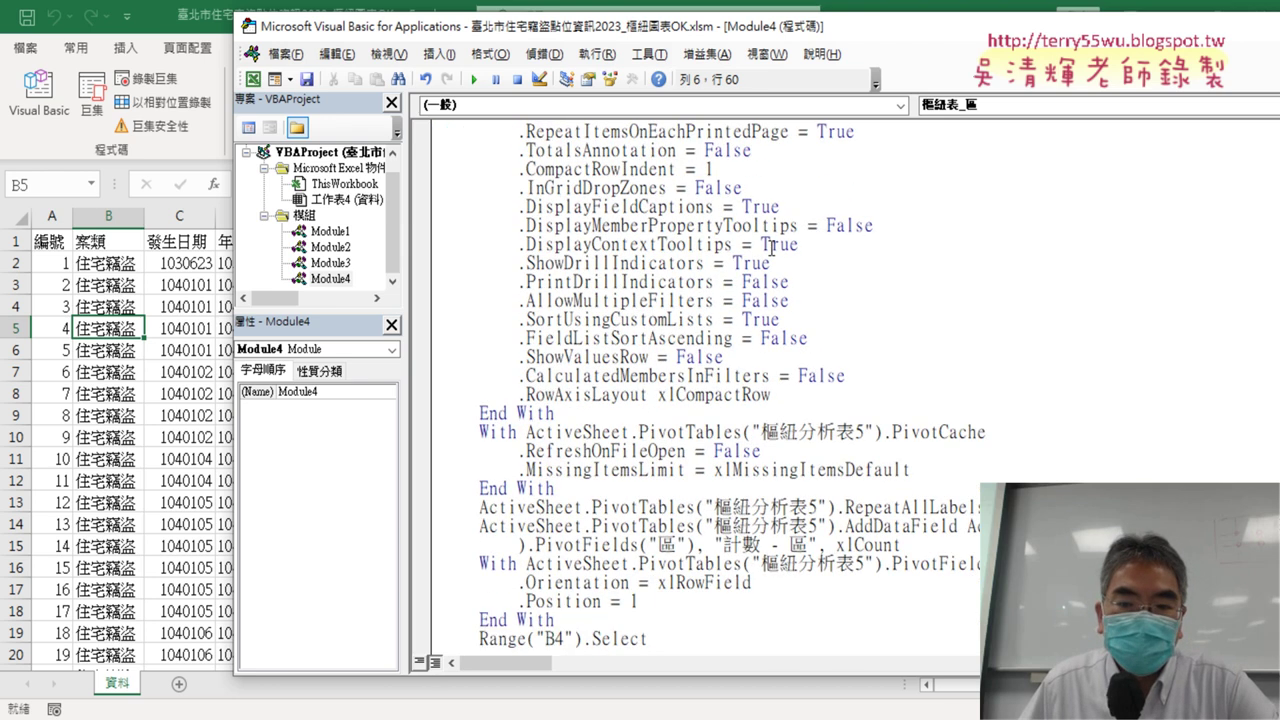
pyautogui.scroll(-1, 773, 248)
pyautogui.scroll(-1, 772, 247)
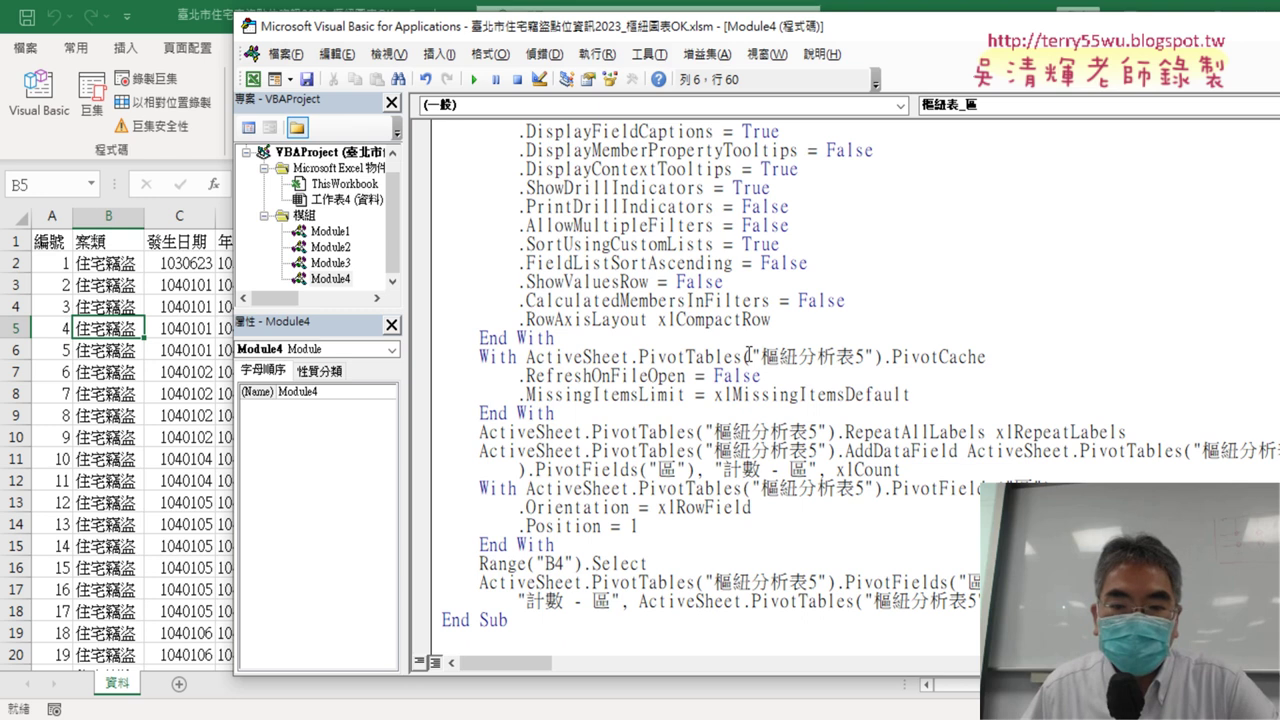
pyautogui.scroll(2, 748, 355)
pyautogui.scroll(6, 835, 262)
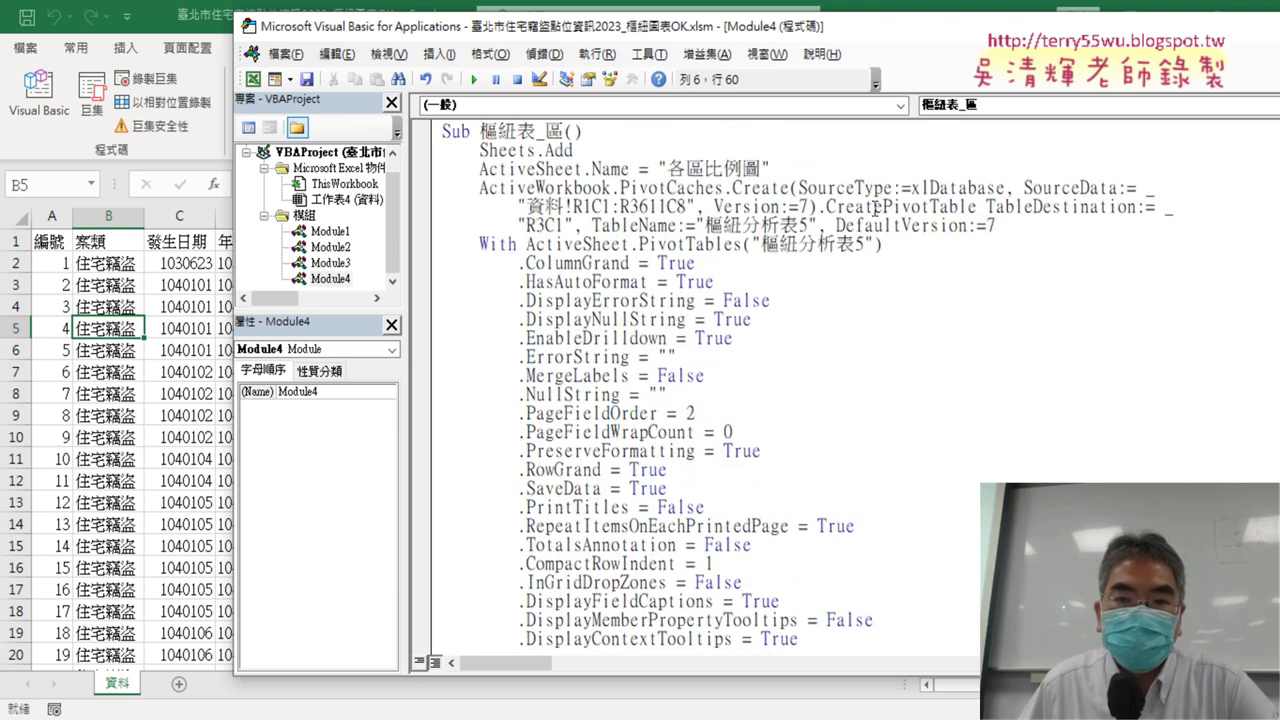
pyautogui.moveTo(766, 169); pyautogui.dragTo(430, 176)
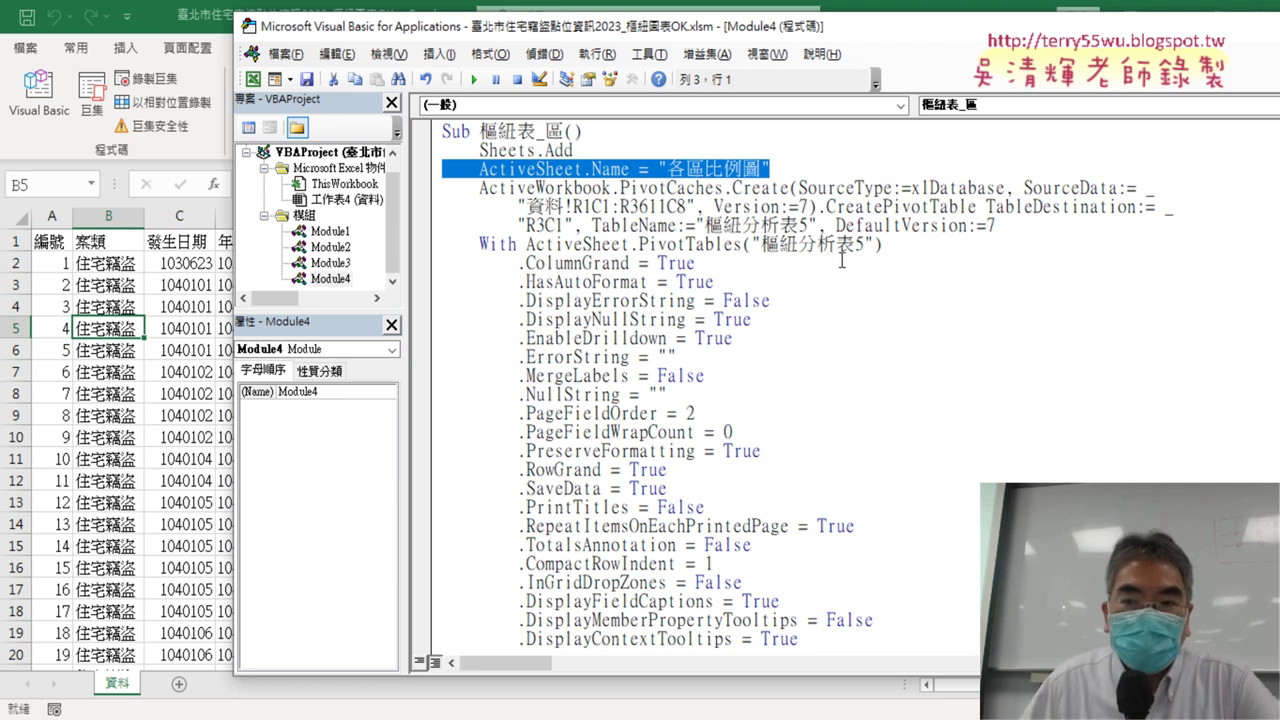
pyautogui.moveTo(986, 207); pyautogui.dragTo(1137, 207)
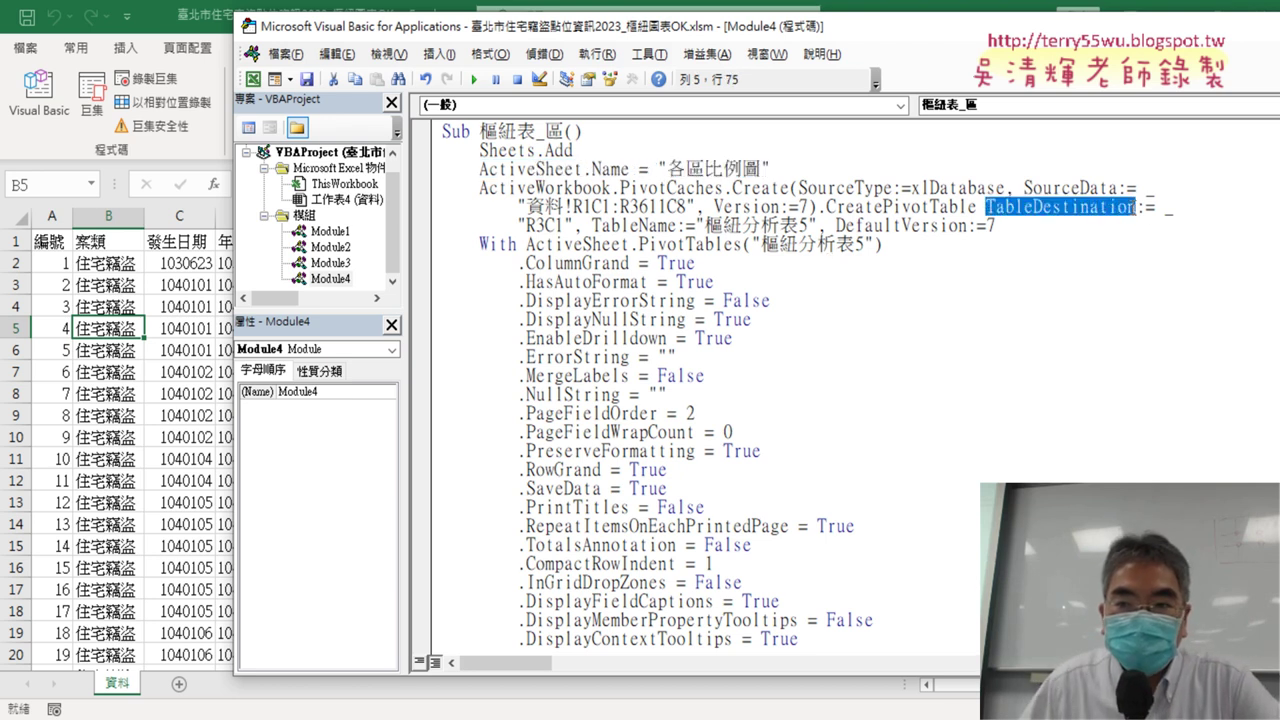
pyautogui.click(527, 226)
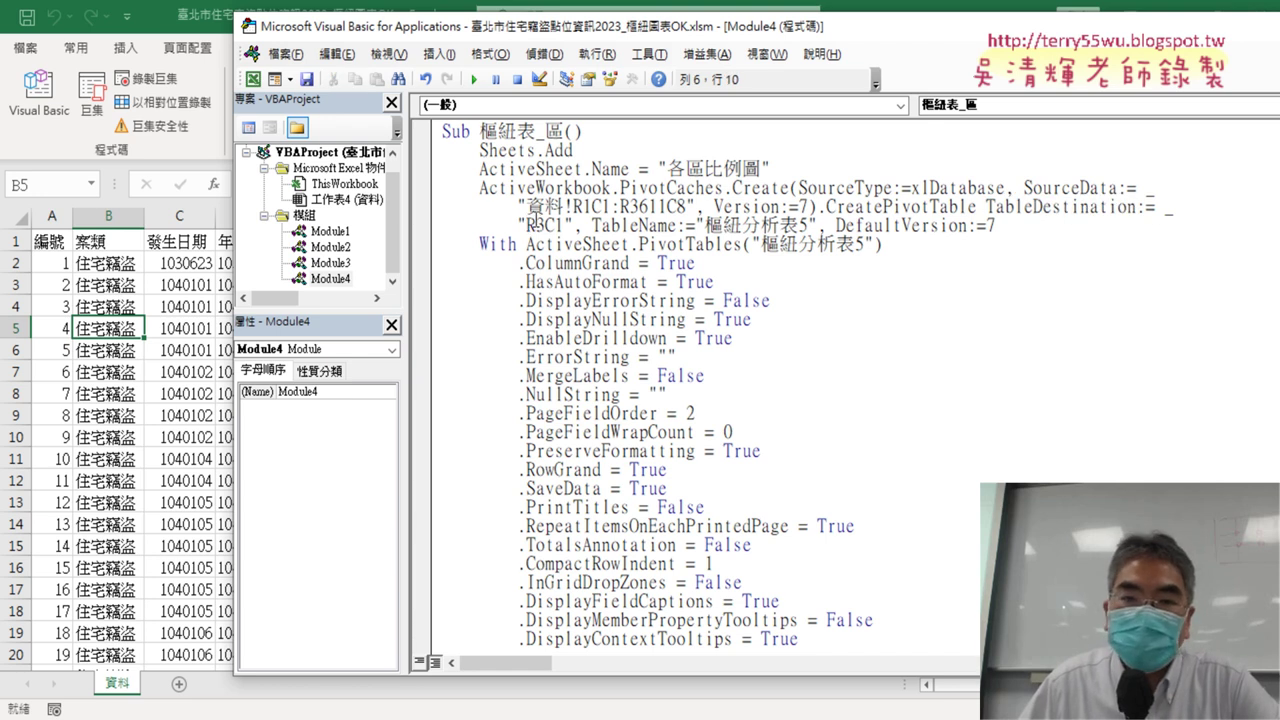
pyautogui.moveTo(527, 226); pyautogui.dragTo(566, 226)
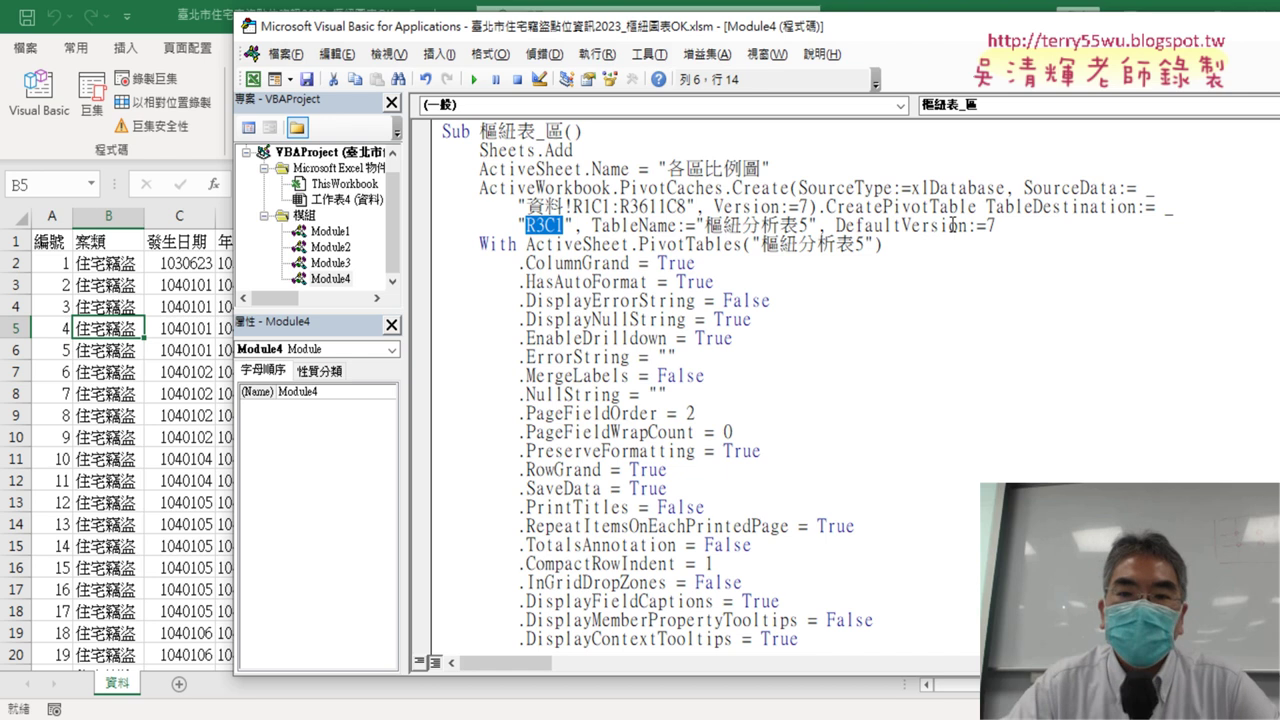
# Run 樞紐表_區 and review the new 各區比例圖 sheet's district counts, starting 中山區 464 and totalling 3610.
pyautogui.click(724, 226)
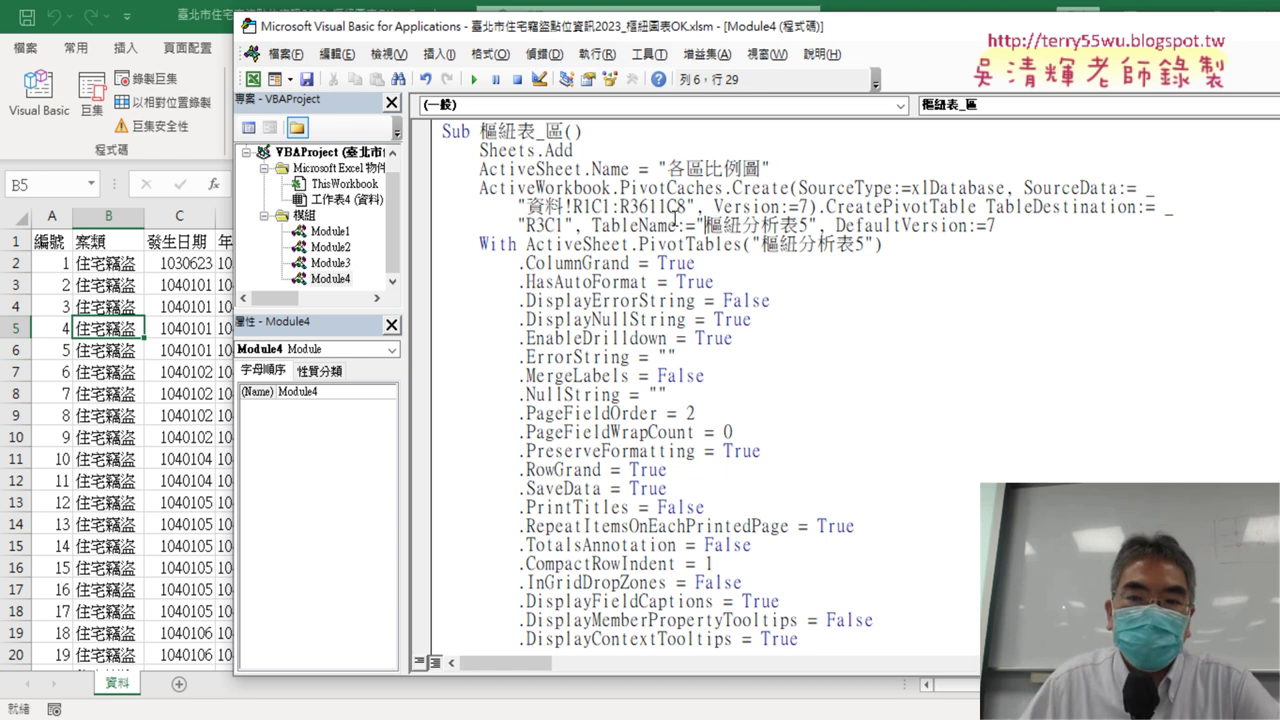
pyautogui.click(475, 80)
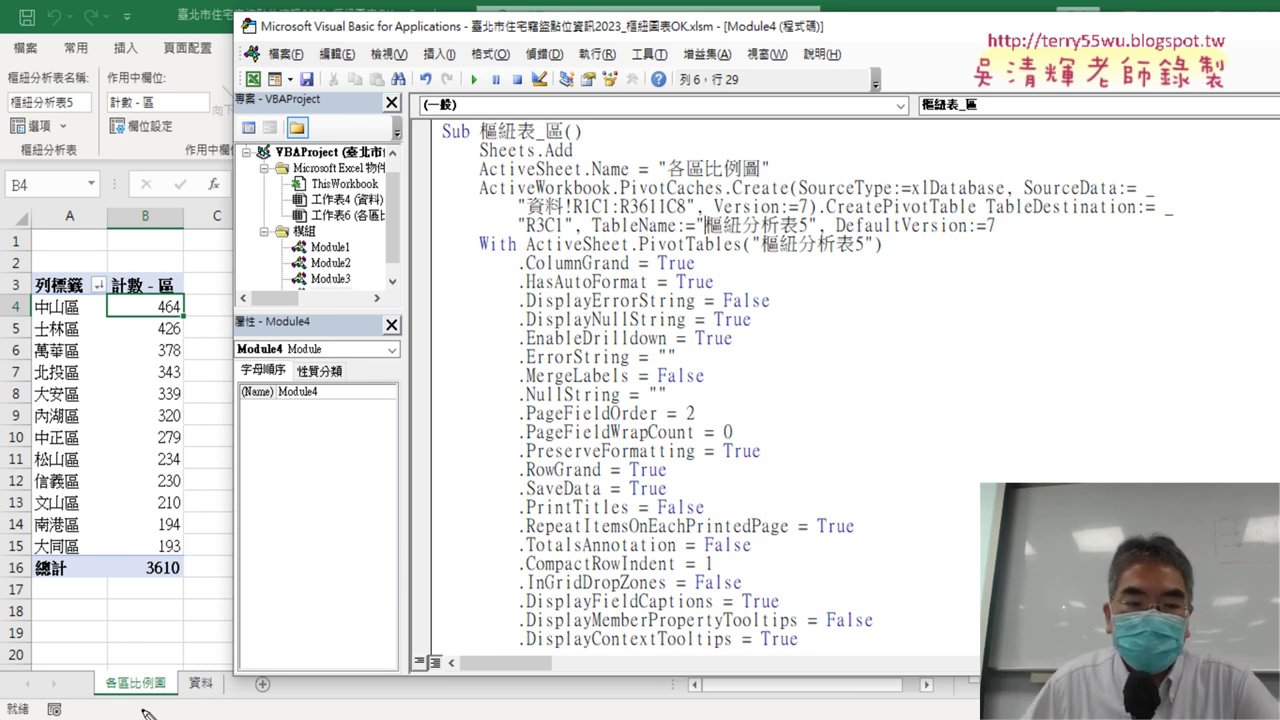
pyautogui.moveTo(147, 702)
pyautogui.mouseDown()
pyautogui.moveTo(100, 679)
pyautogui.moveTo(160, 662)
pyautogui.mouseUp()
pyautogui.moveTo(155, 600)
pyautogui.mouseDown()
pyautogui.moveTo(95, 600)
pyautogui.moveTo(60, 290)
pyautogui.moveTo(220, 395)
pyautogui.moveTo(145, 600)
pyautogui.mouseUp()
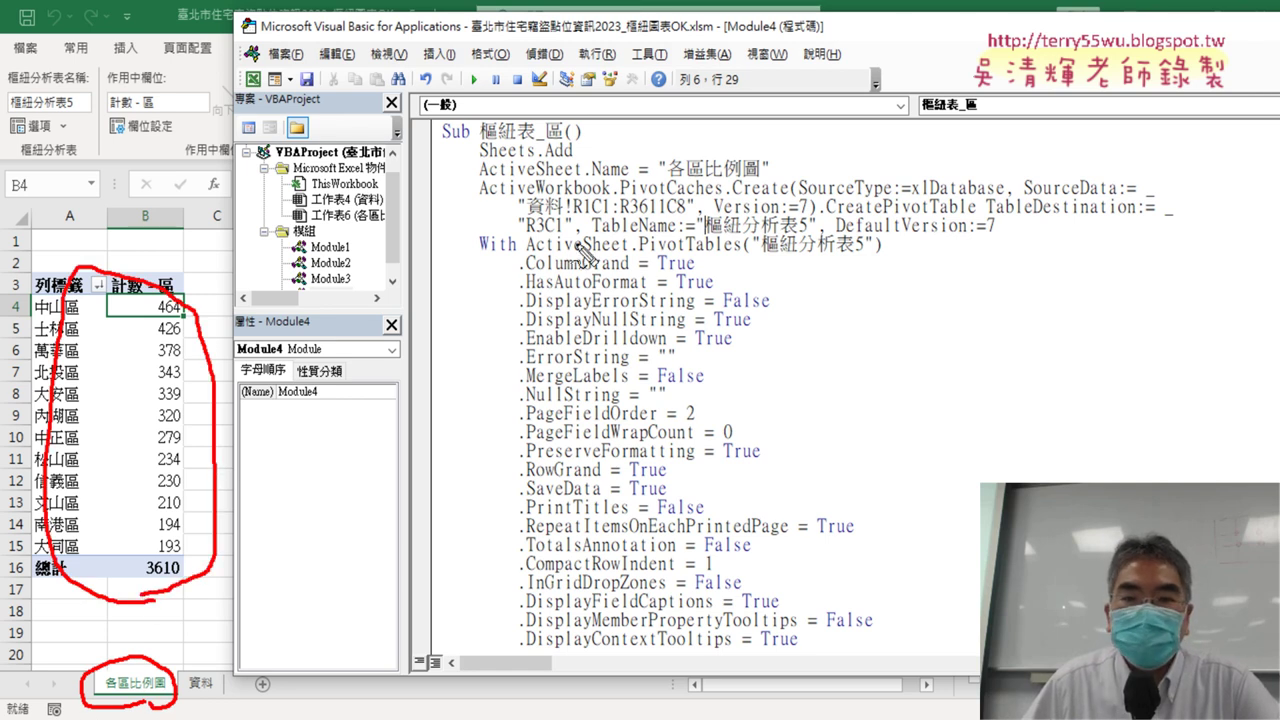
pyautogui.moveTo(776, 192)
pyautogui.mouseDown()
pyautogui.moveTo(490, 195)
pyautogui.moveTo(478, 165)
pyautogui.moveTo(722, 162)
pyautogui.moveTo(782, 186)
pyautogui.moveTo(535, 205)
pyautogui.moveTo(465, 188)
pyautogui.moveTo(238, 628)
pyautogui.moveTo(160, 662)
pyautogui.moveTo(174, 628)
pyautogui.moveTo(220, 668)
pyautogui.mouseUp()
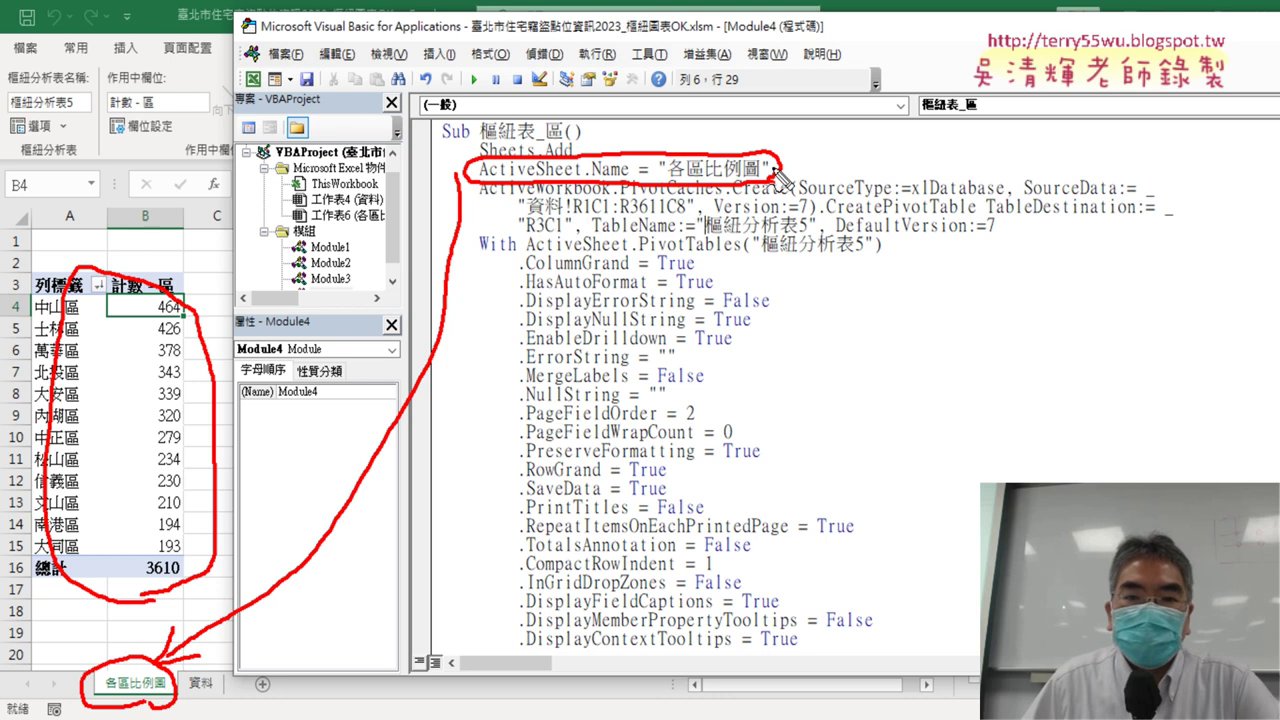
pyautogui.moveTo(522, 238); pyautogui.dragTo(562, 237)
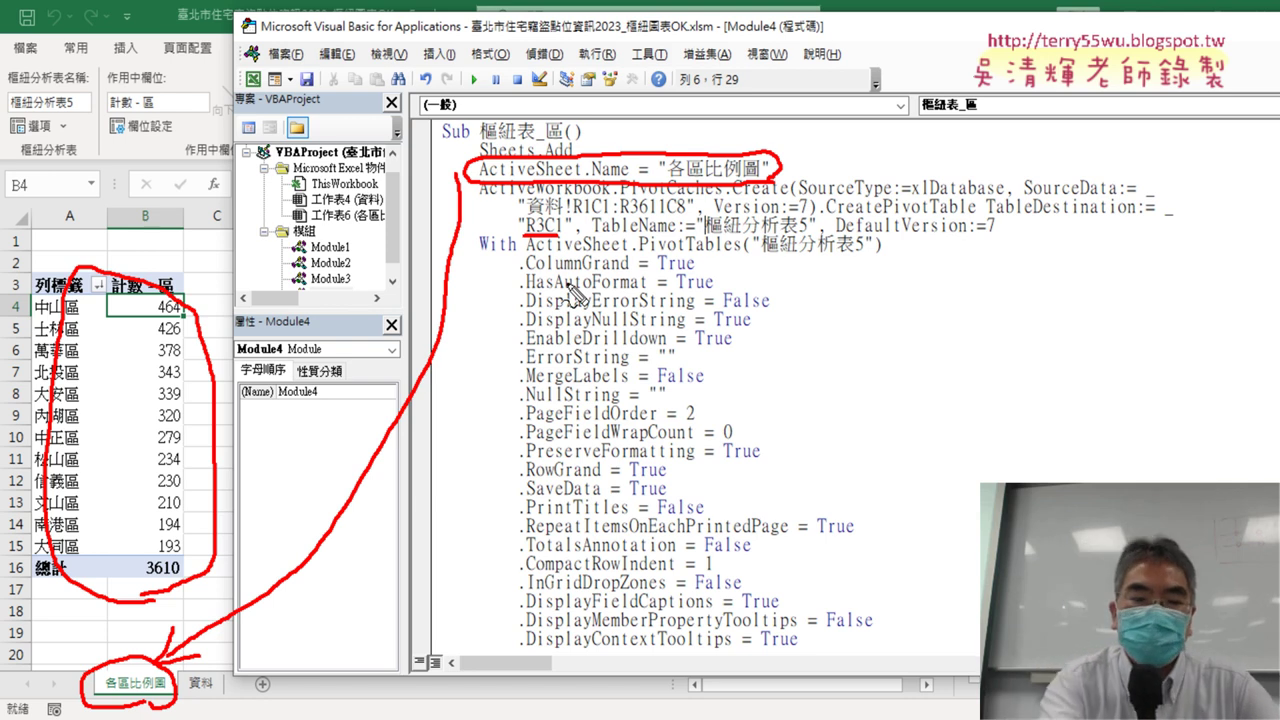
pyautogui.press('Escape')
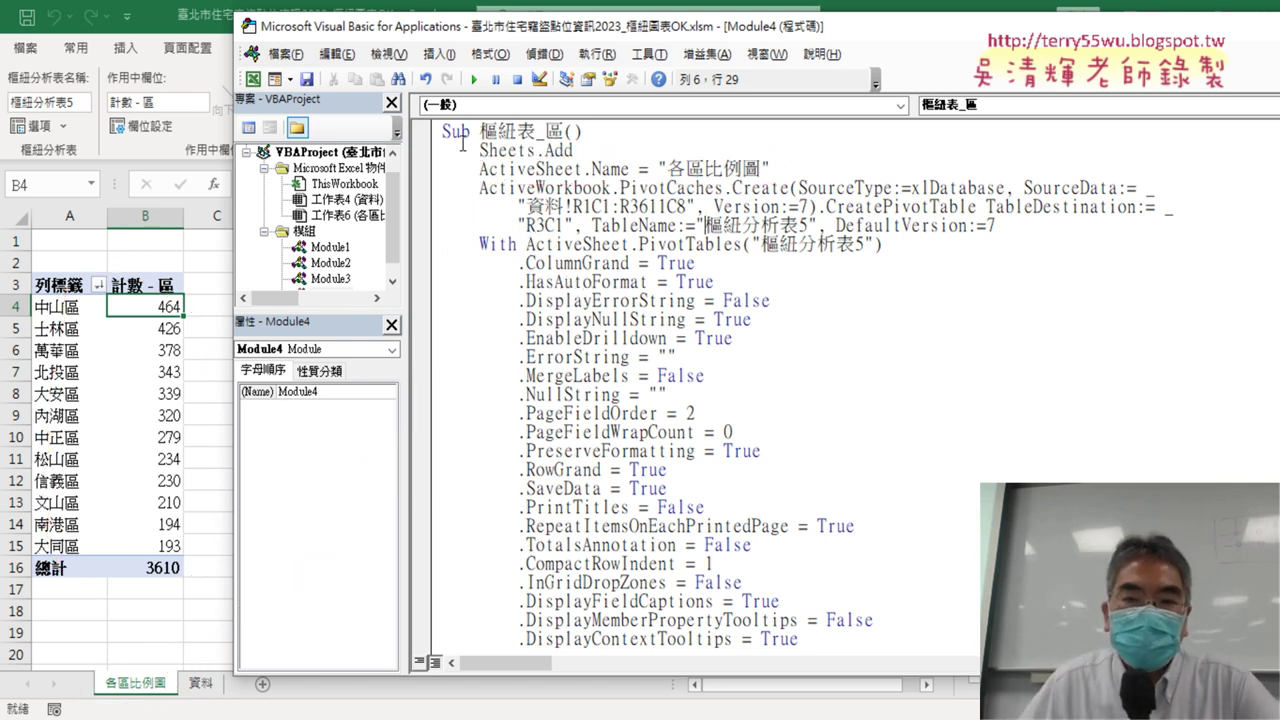
# Replace the quoted R3C1 pivot table destination with [A3].
pyautogui.moveTo(575, 227); pyautogui.dragTo(518, 227)
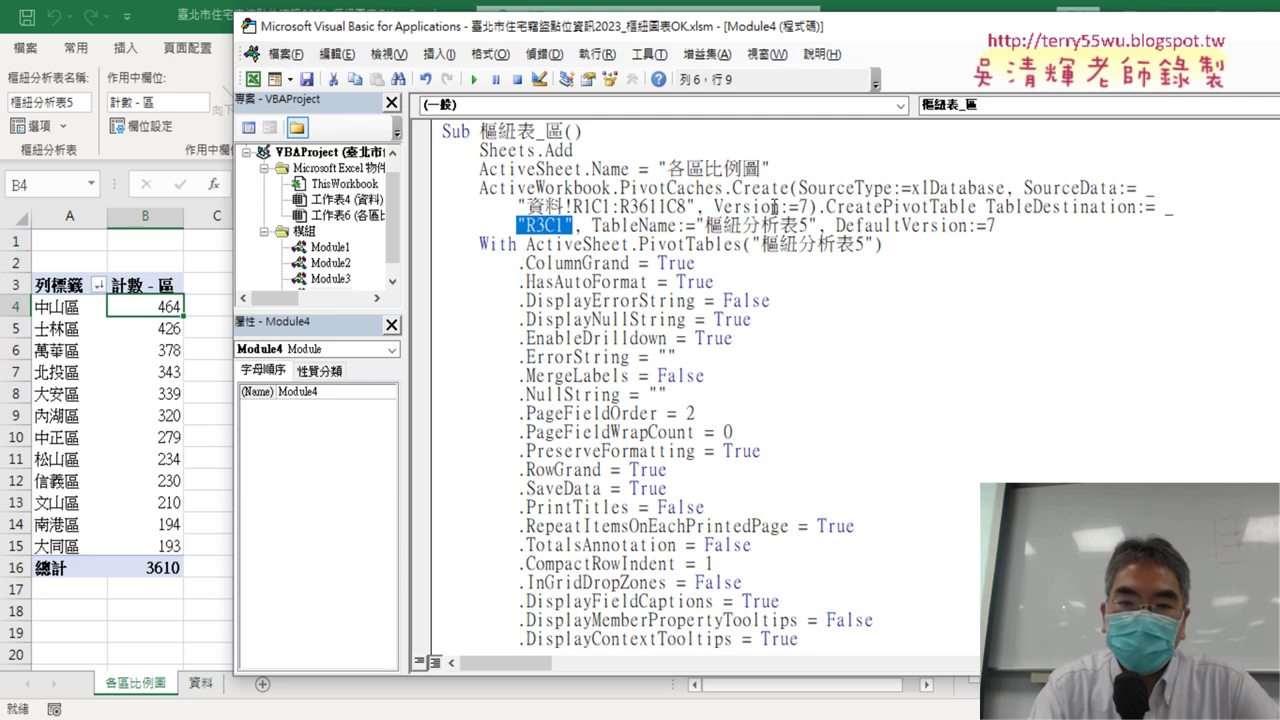
pyautogui.press('Delete')
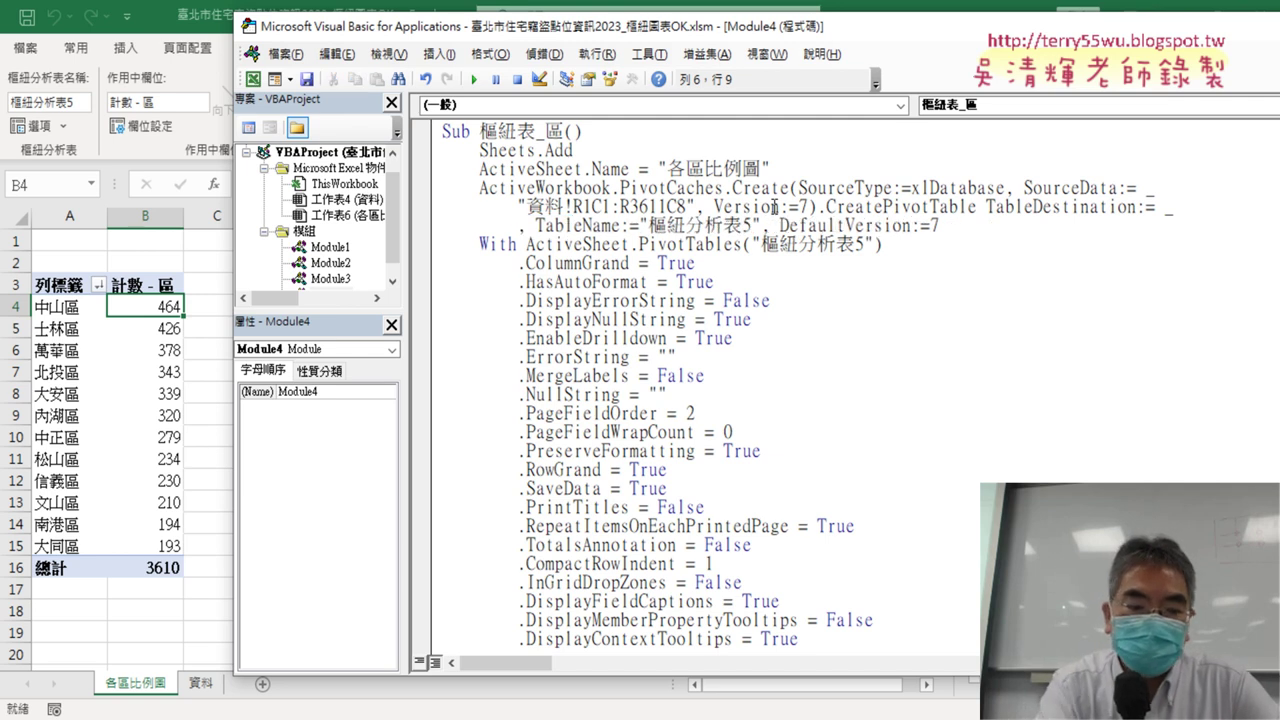
pyautogui.write('A3')
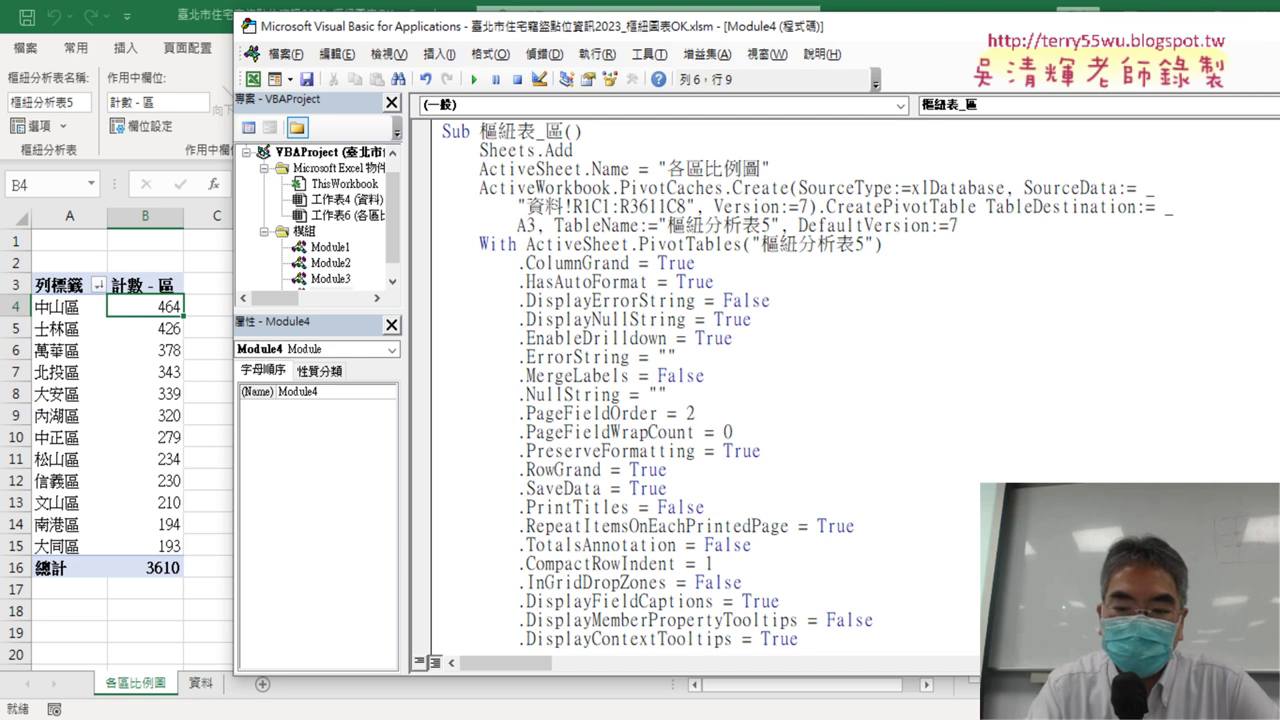
pyautogui.write('[')
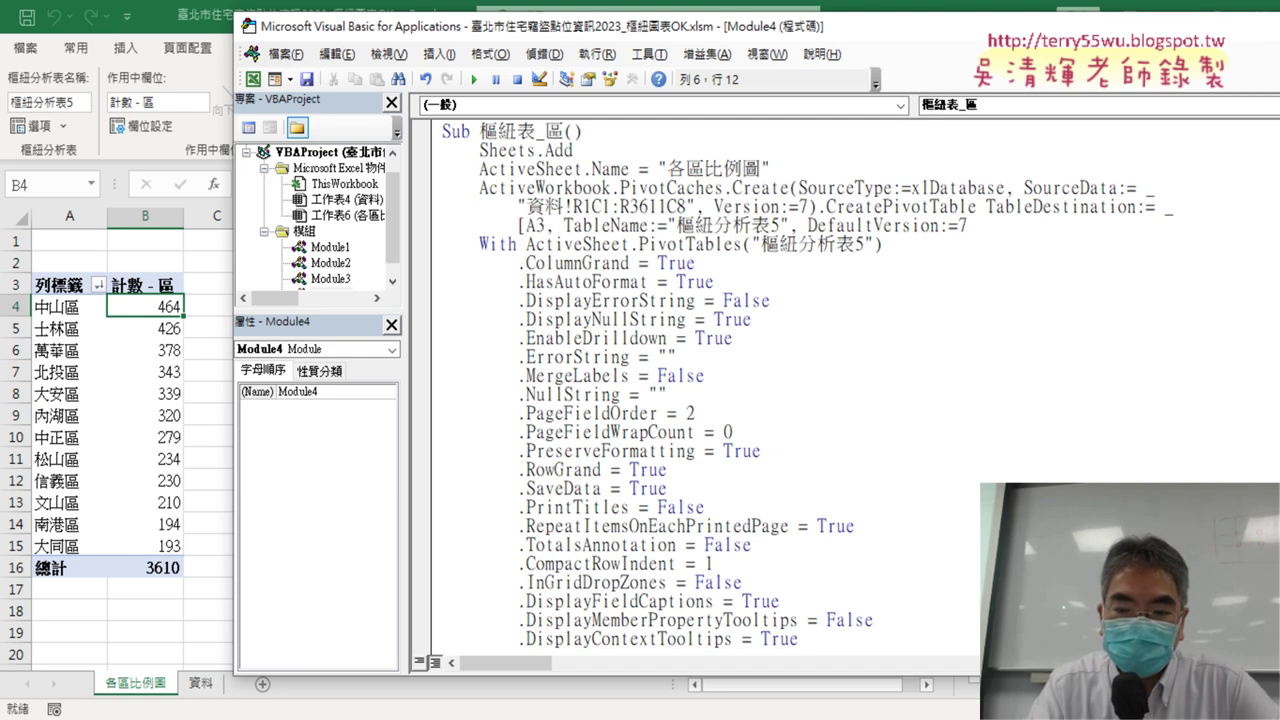
pyautogui.write(']')
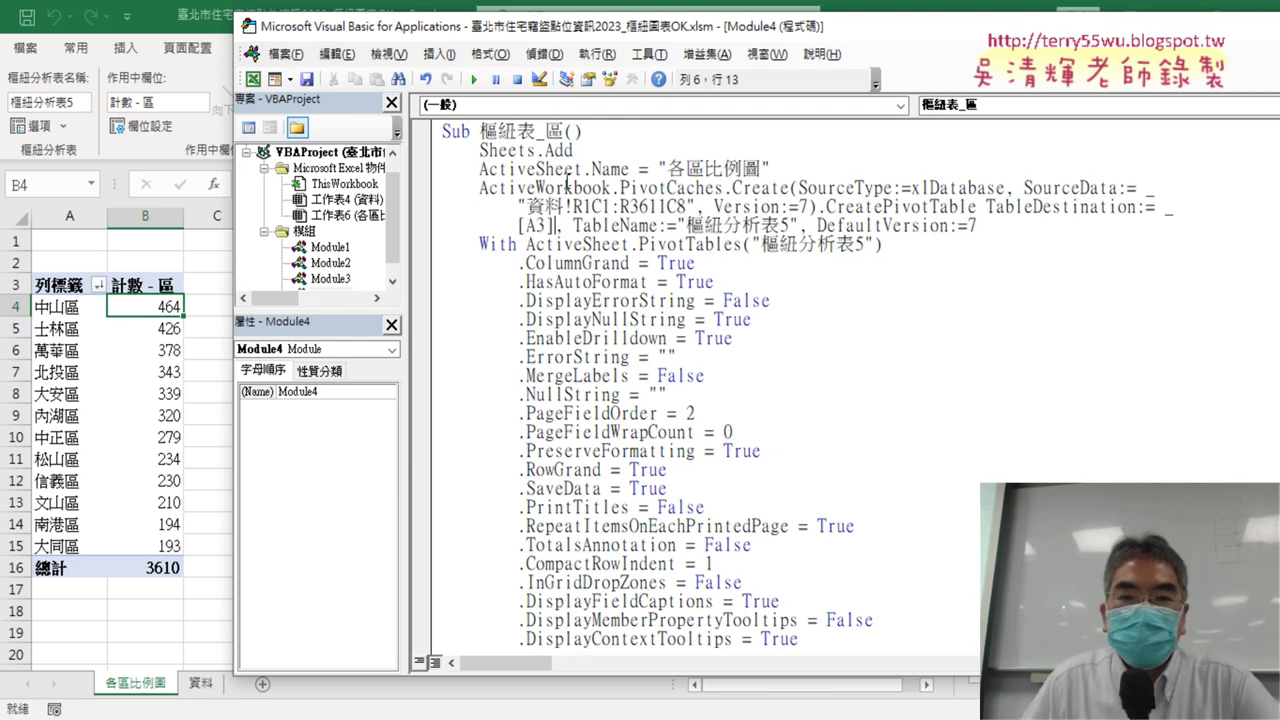
pyautogui.moveTo(518, 225); pyautogui.dragTo(552, 225)
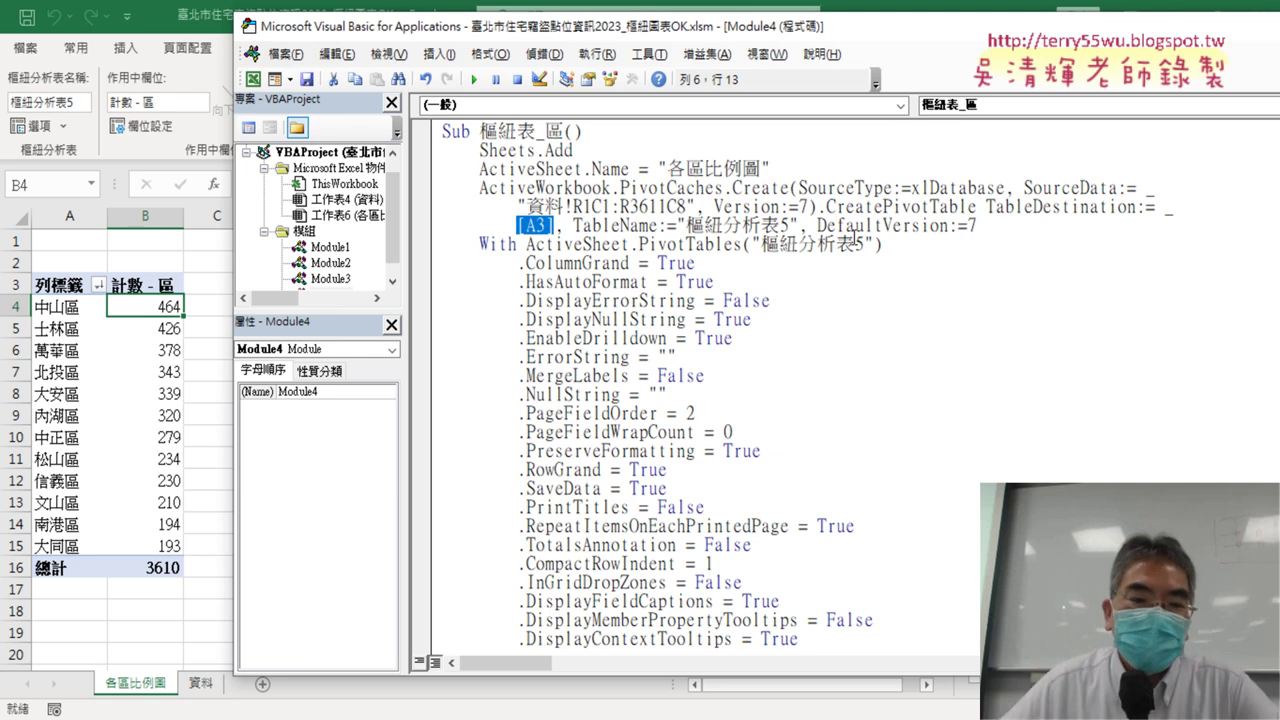
# Delete the old 各區比例圖 sheet.
pyautogui.rightClick(157, 686)
pyautogui.click(245, 440)
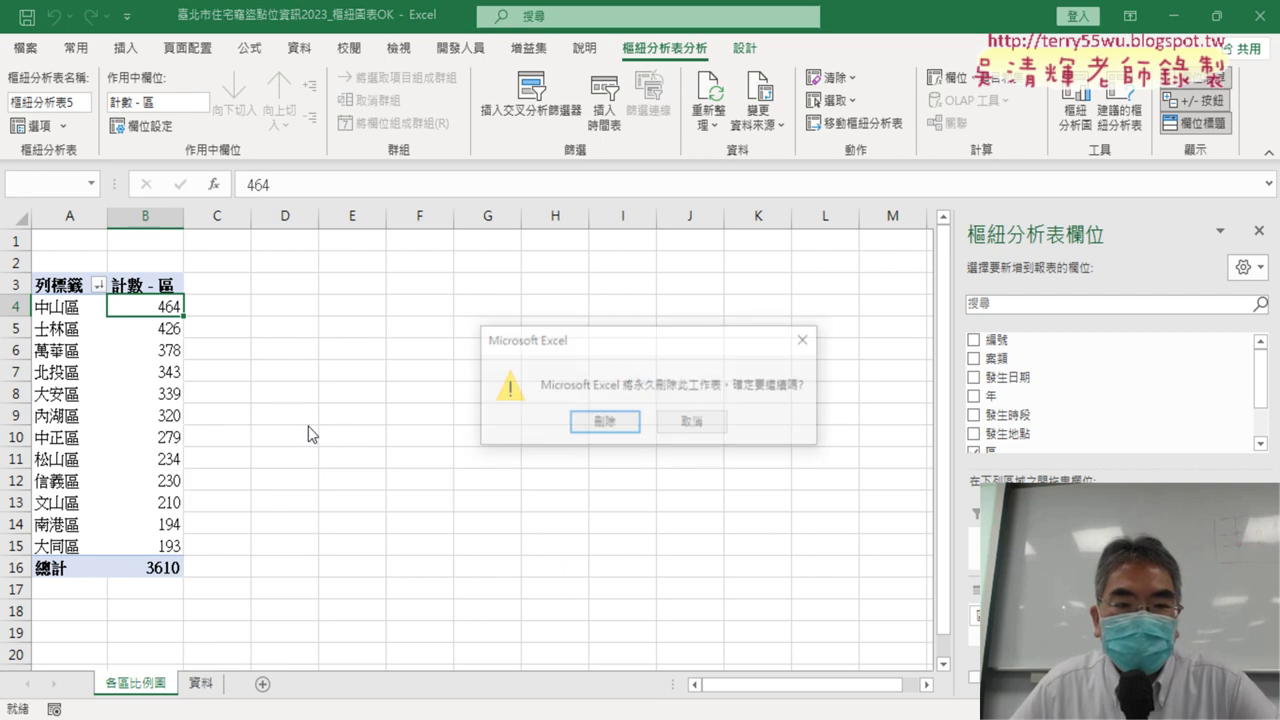
pyautogui.click(603, 420)
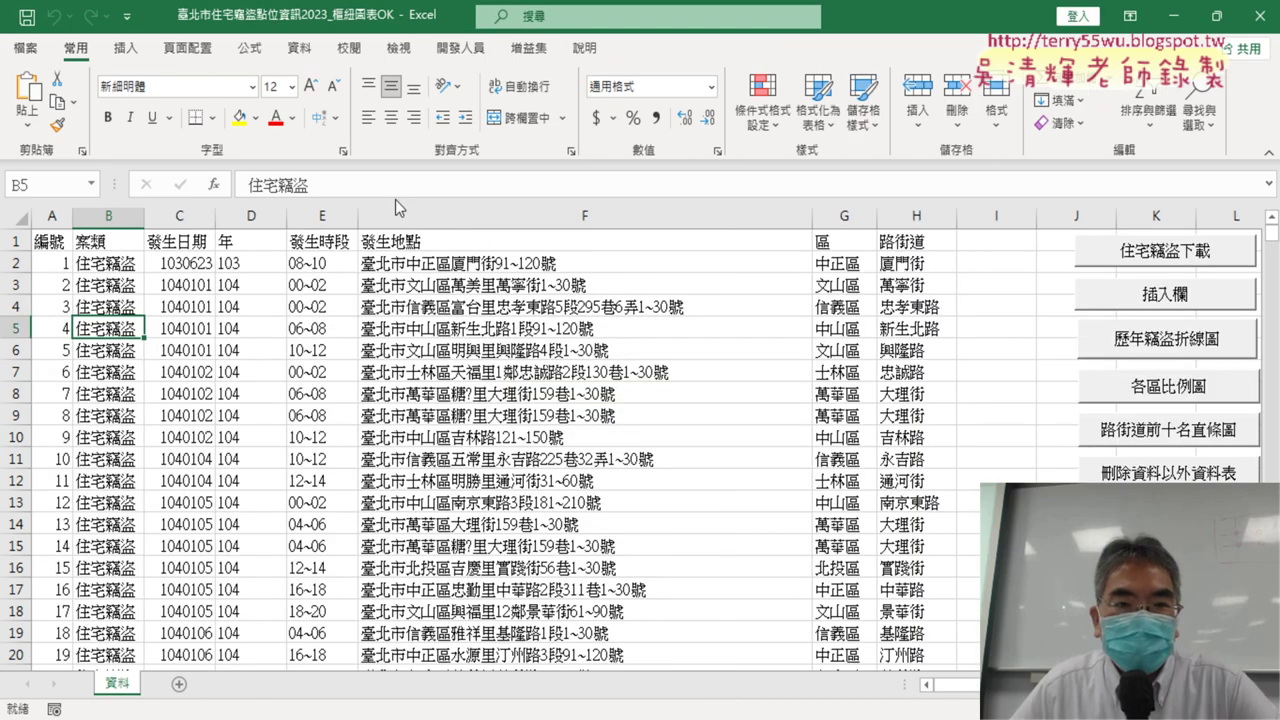
# Rerun the [A3] macro from the Visual Basic editor to regenerate the 各區比例圖 sheet.
pyautogui.click(460, 47)
pyautogui.click(38, 100)
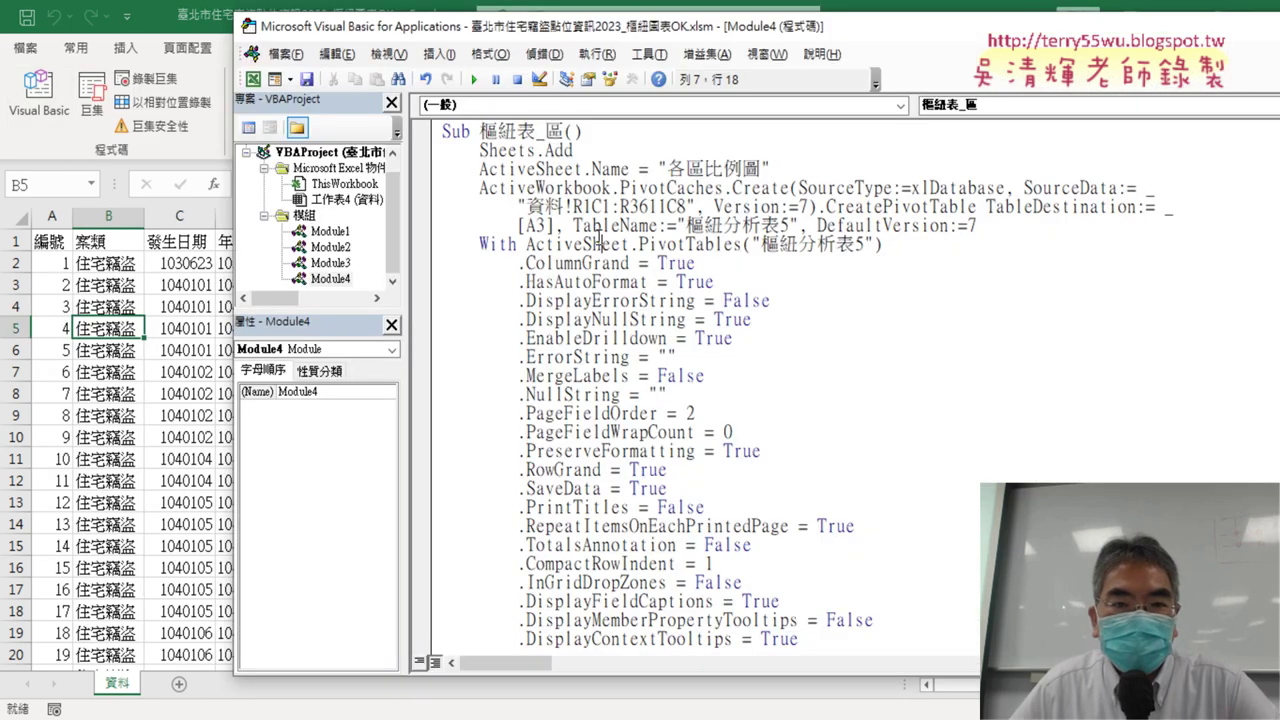
pyautogui.press('F5')
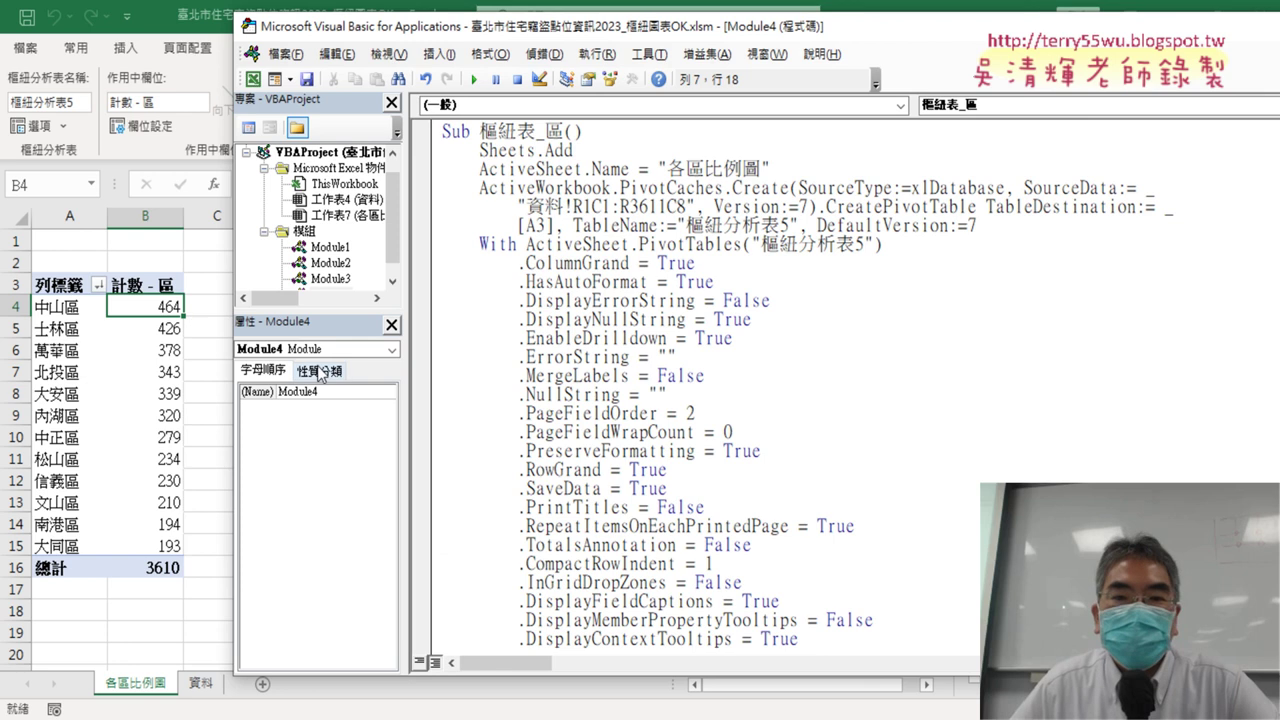
pyautogui.moveTo(551, 226); pyautogui.dragTo(528, 228)
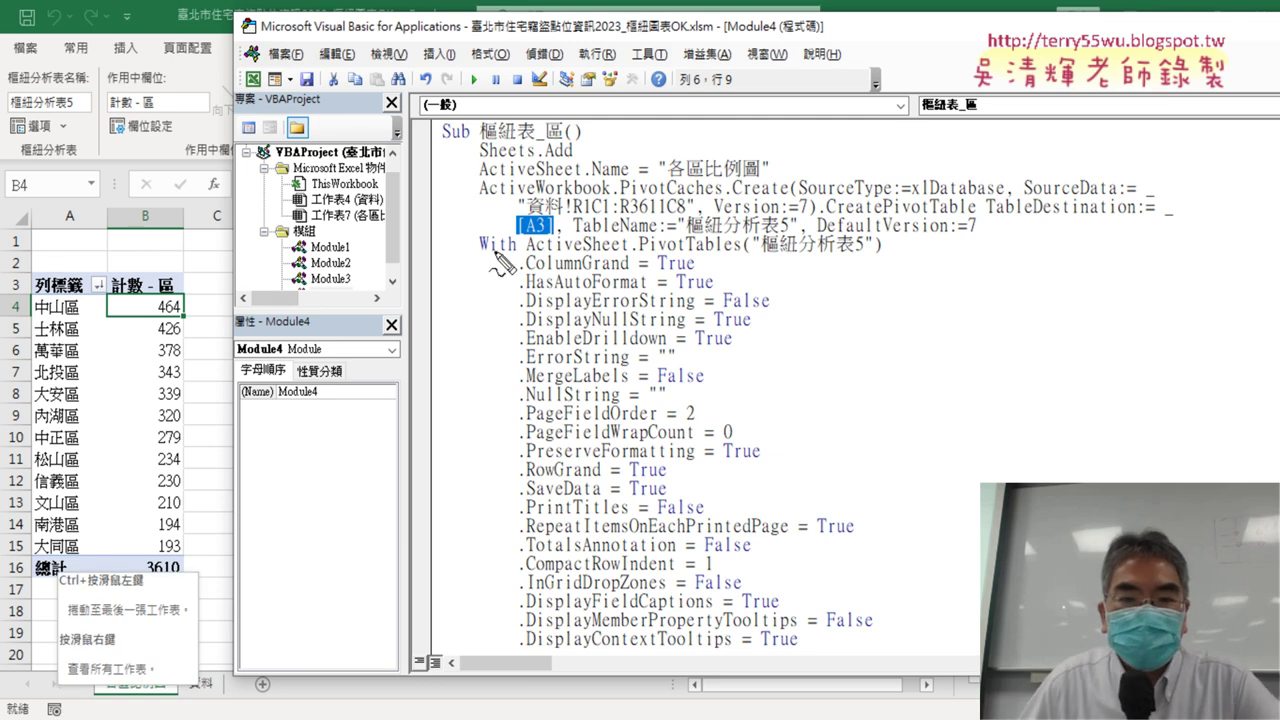
pyautogui.moveTo(550, 240)
pyautogui.mouseDown()
pyautogui.moveTo(514, 222)
pyautogui.moveTo(562, 245)
pyautogui.mouseUp()
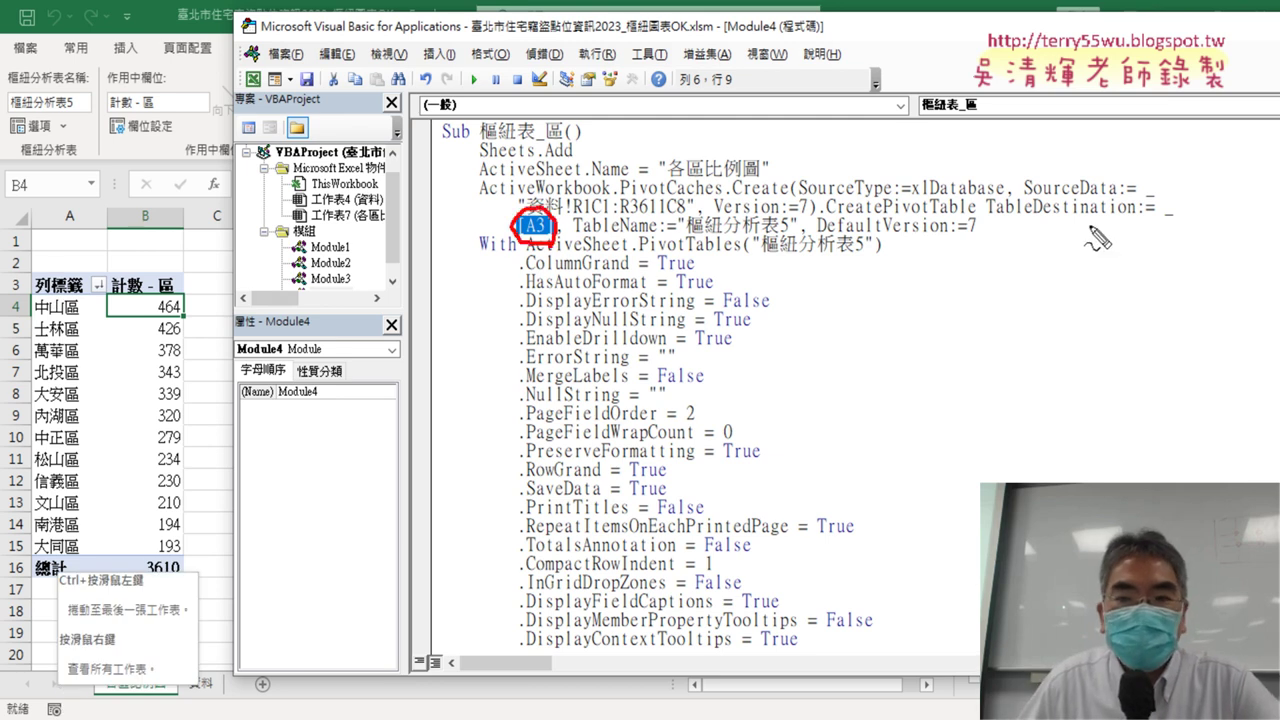
pyautogui.moveTo(29, 272)
pyautogui.mouseDown()
pyautogui.moveTo(29, 300)
pyautogui.moveTo(45, 268)
pyautogui.mouseUp()
pyautogui.moveTo(106, 295); pyautogui.dragTo(30, 298)
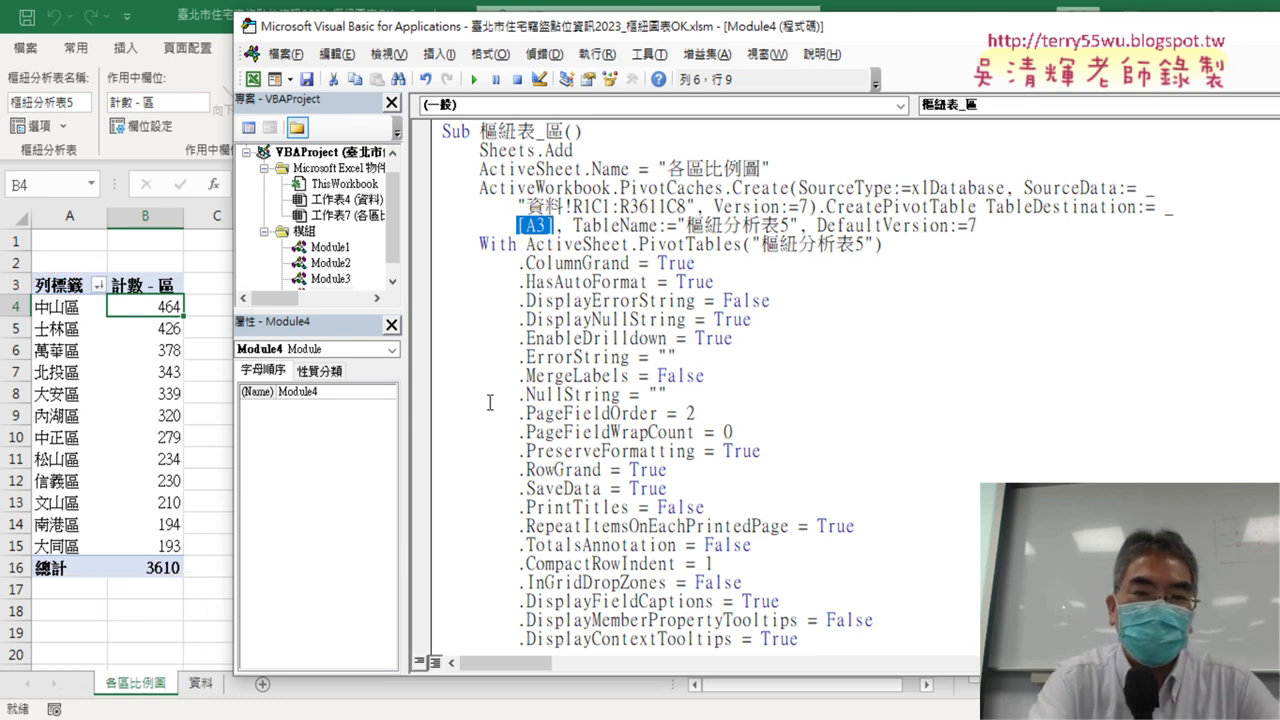
pyautogui.press('Escape')
# Delete the generated 各區比例圖 sheet.
pyautogui.rightClick(150, 688)
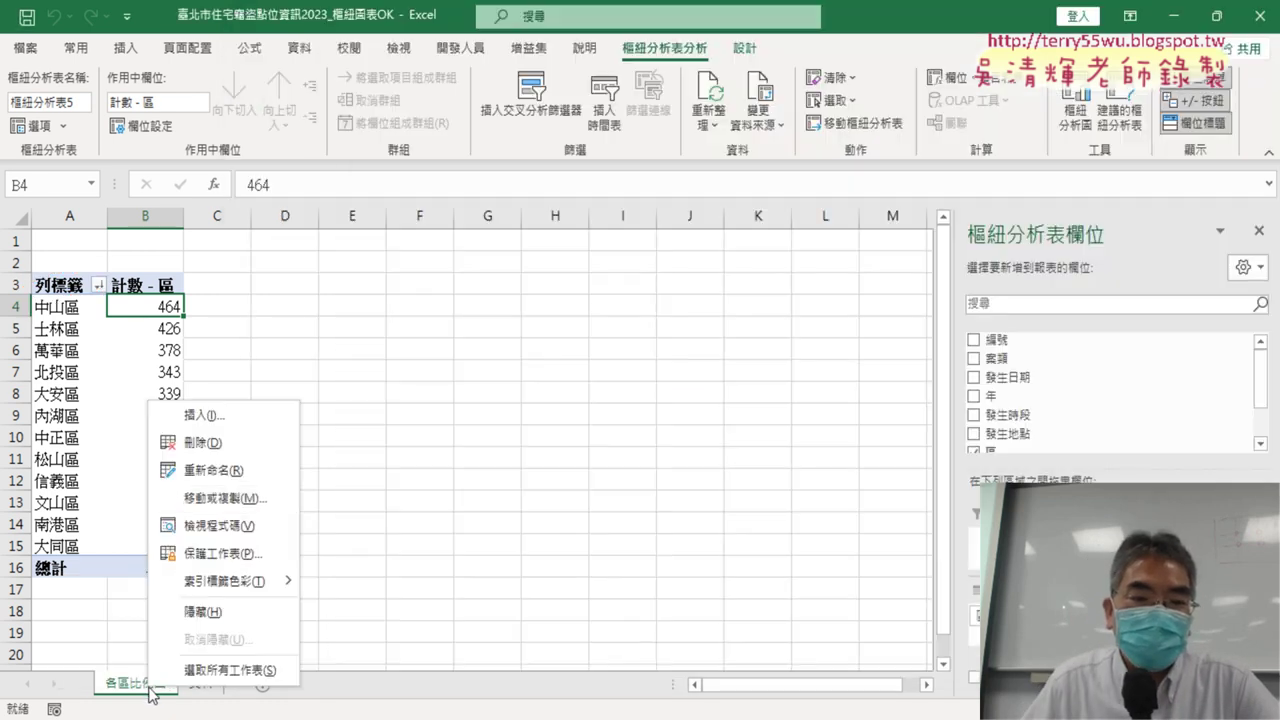
pyautogui.click(190, 438)
pyautogui.click(600, 423)
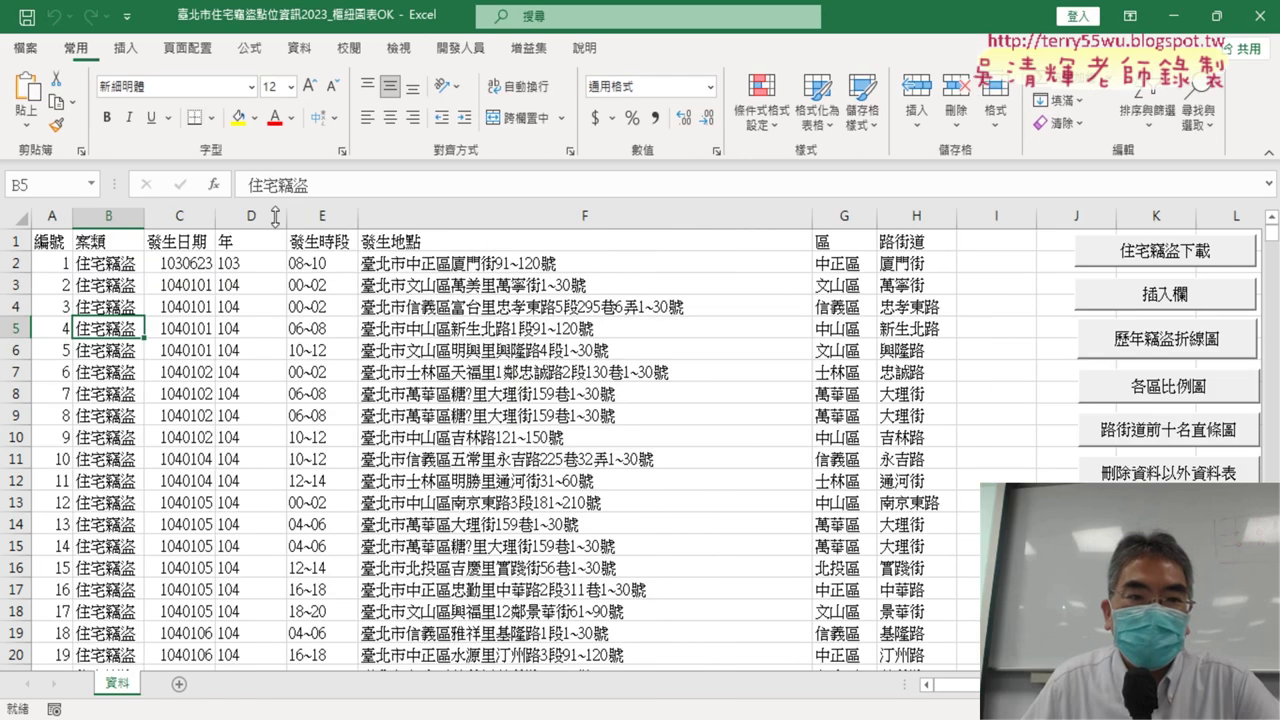
# Change the TableDestination from [A3] to [A1] and rerun the macro.
pyautogui.click(45, 105)
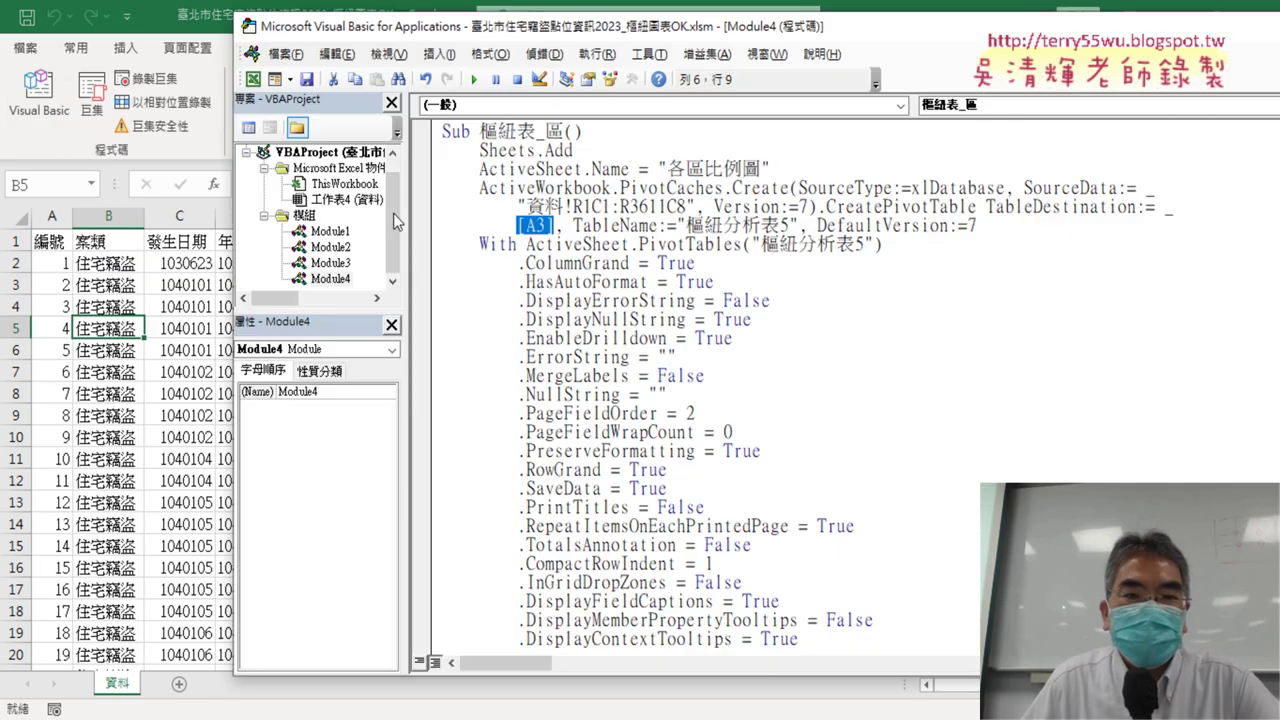
pyautogui.hotkey('shift', 'Left')
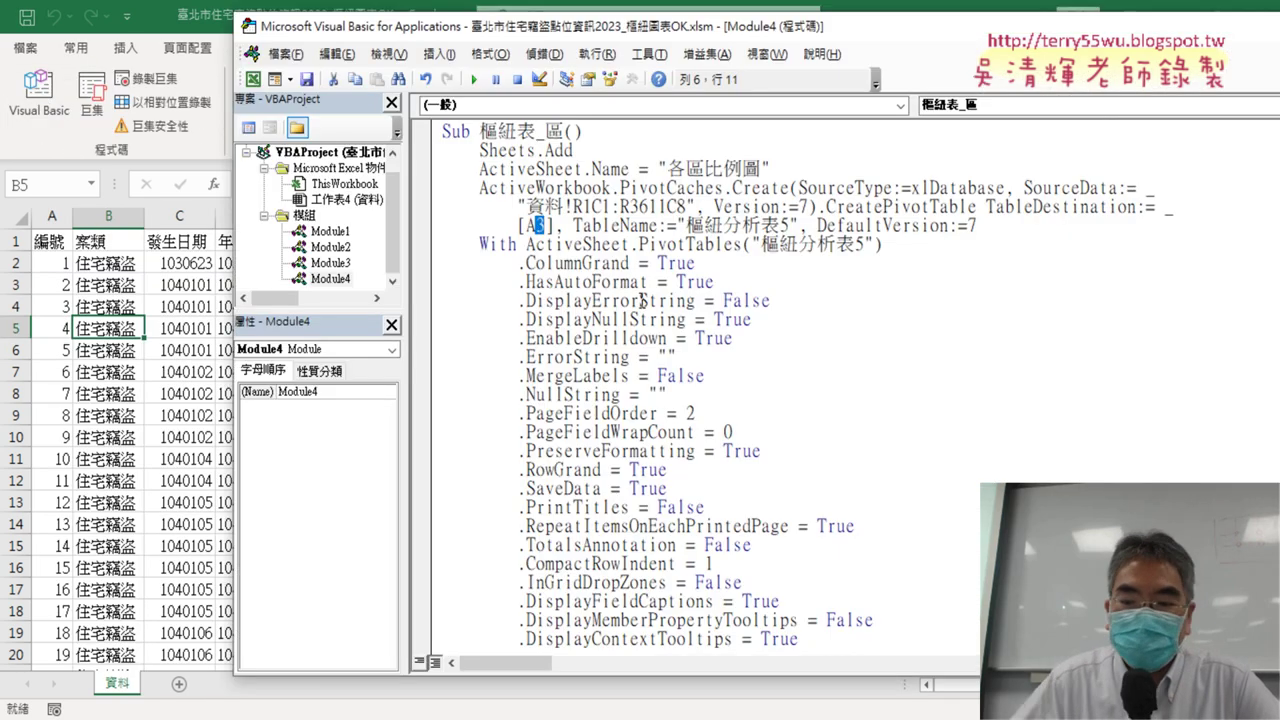
pyautogui.write('1')
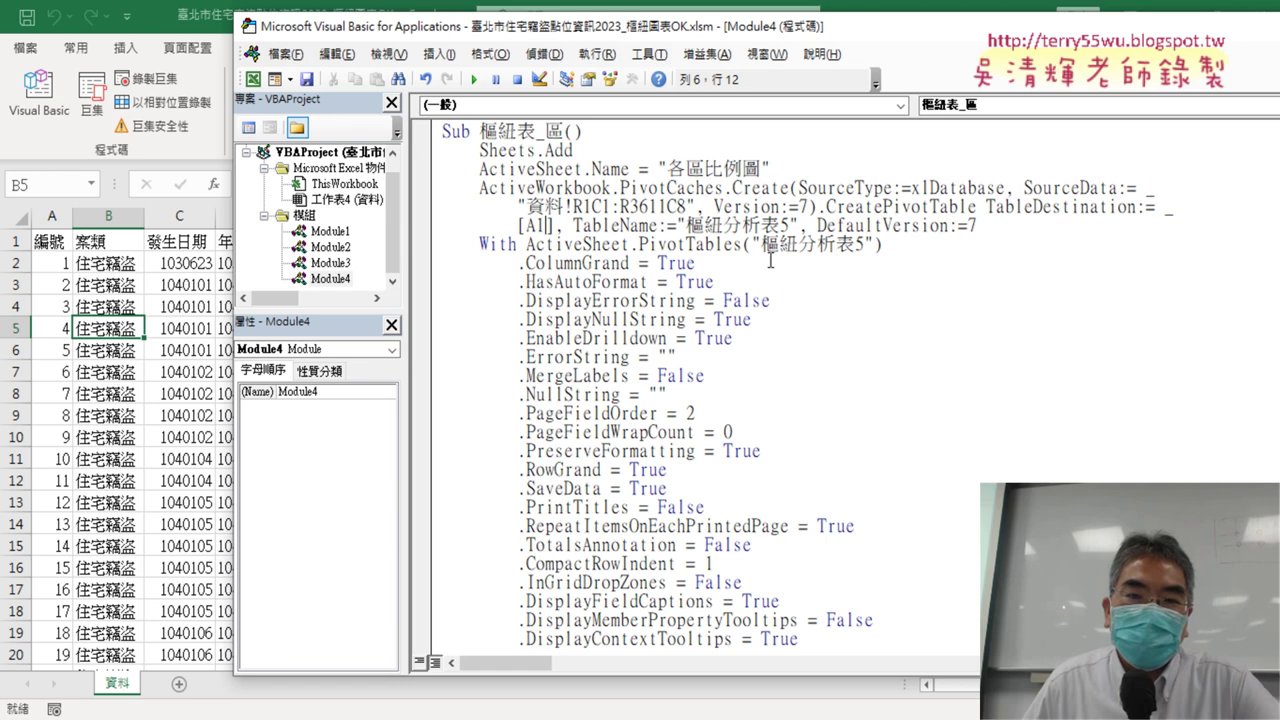
pyautogui.click(470, 80)
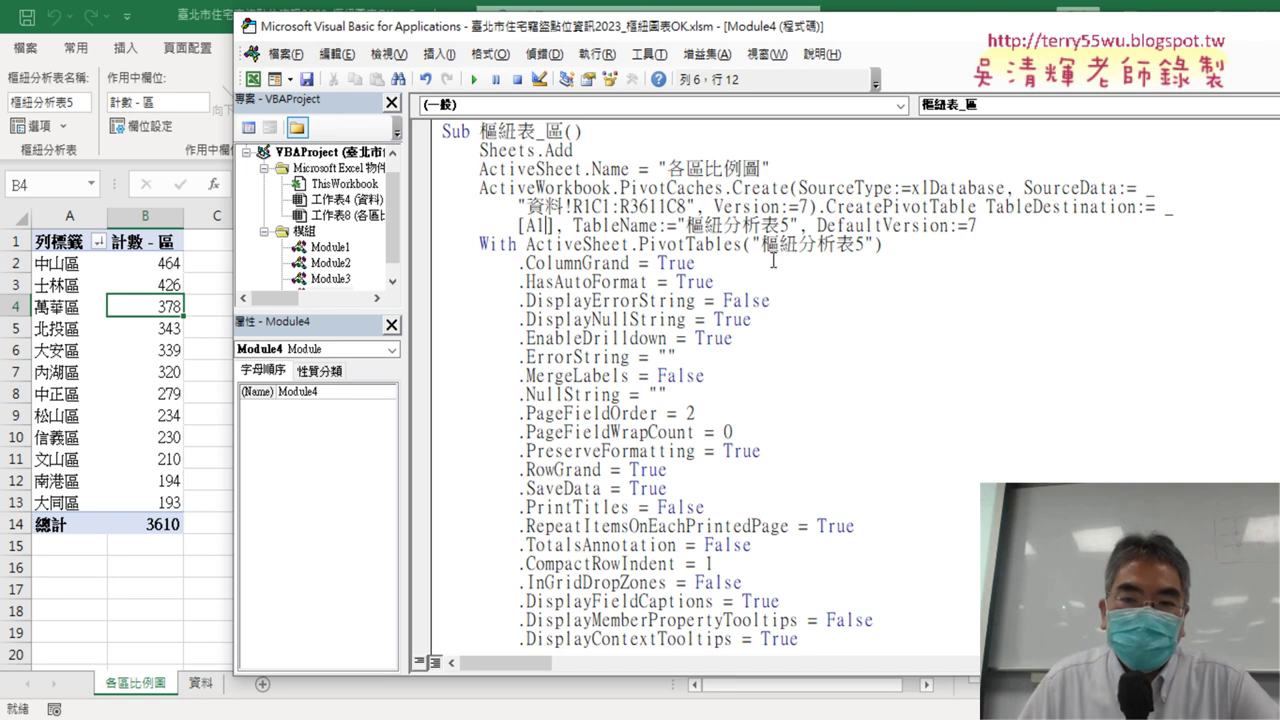
# Delete the With ActiveSheet.PivotTables … End With property block, leaving a blank line before PivotCache.
pyautogui.scroll(-1, 792, 314)
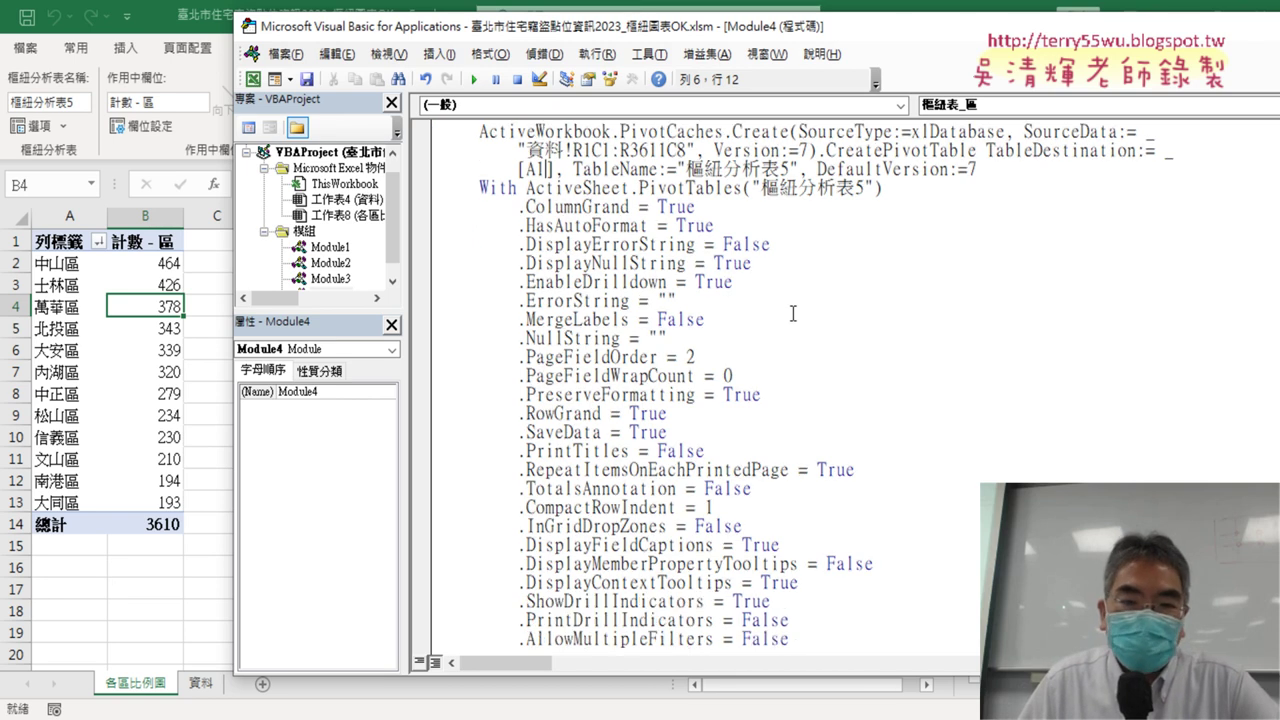
pyautogui.click(431, 190)
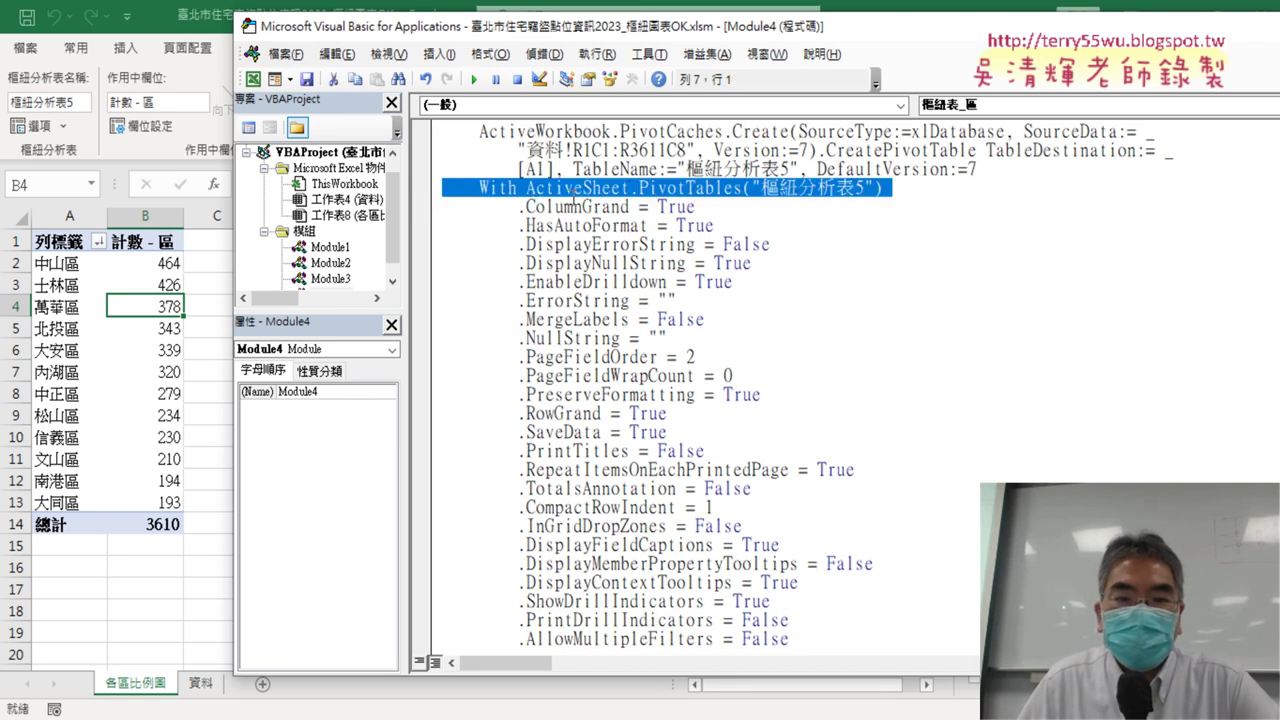
pyautogui.click(660, 206)
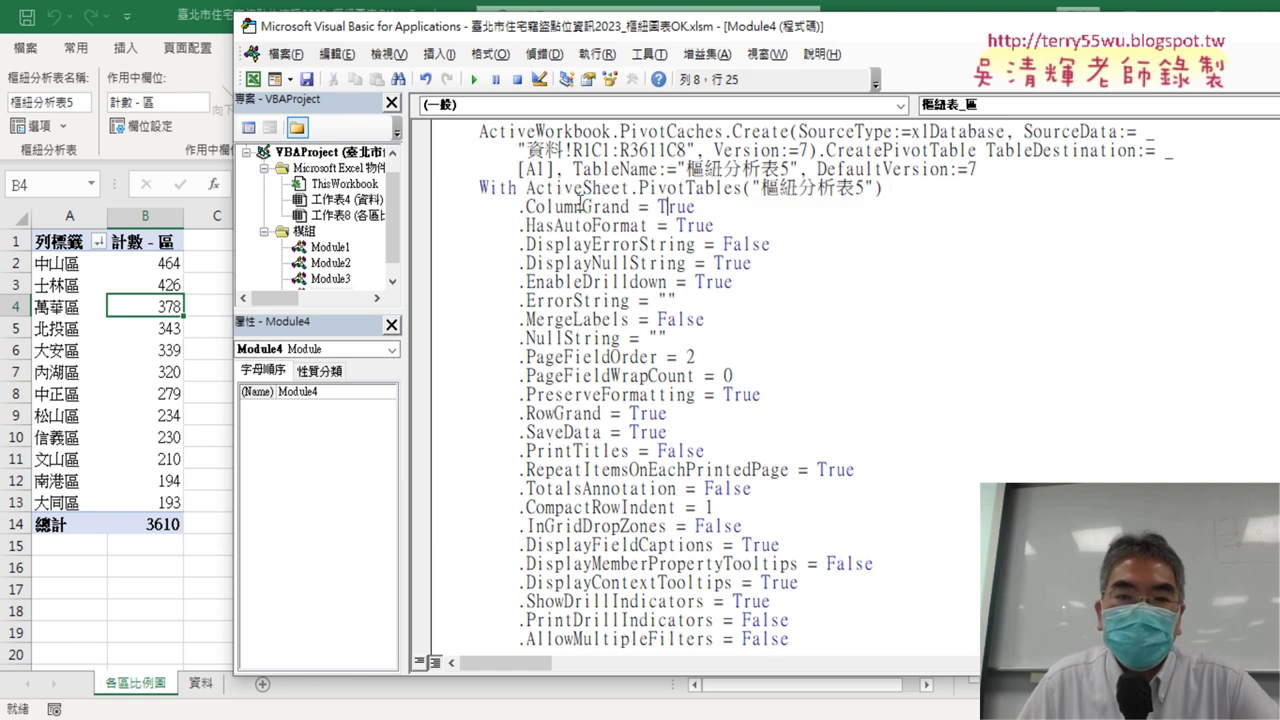
pyautogui.moveTo(430, 190)
pyautogui.mouseDown()
pyautogui.moveTo(444, 613)
pyautogui.moveTo(455, 600)
pyautogui.mouseUp()
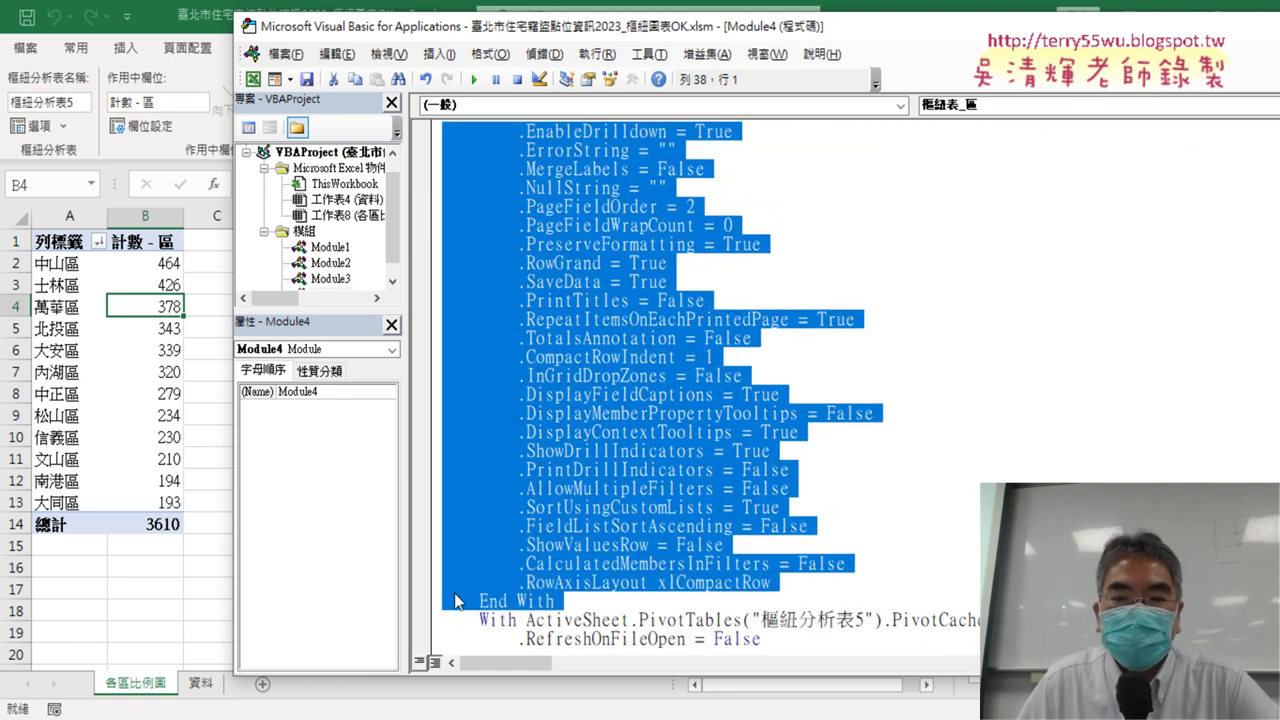
pyautogui.scroll(2, 536, 266)
pyautogui.scroll(-3, 550, 285)
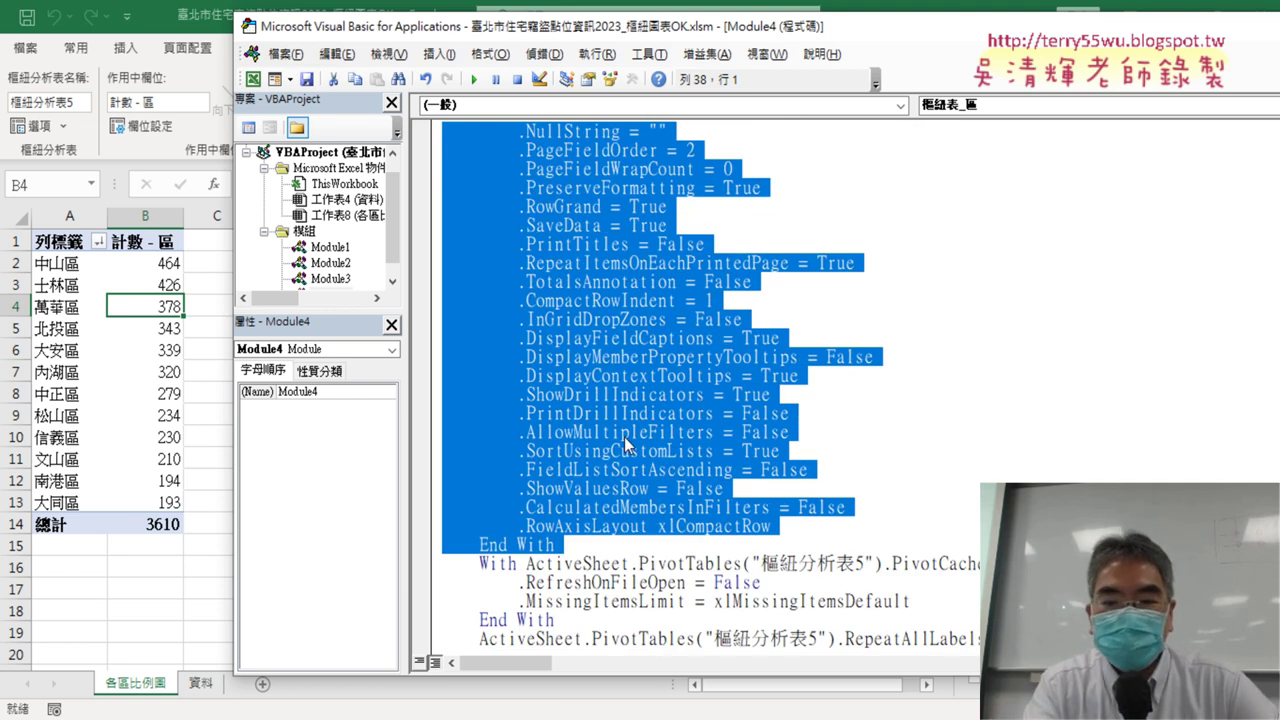
pyautogui.press('Delete')
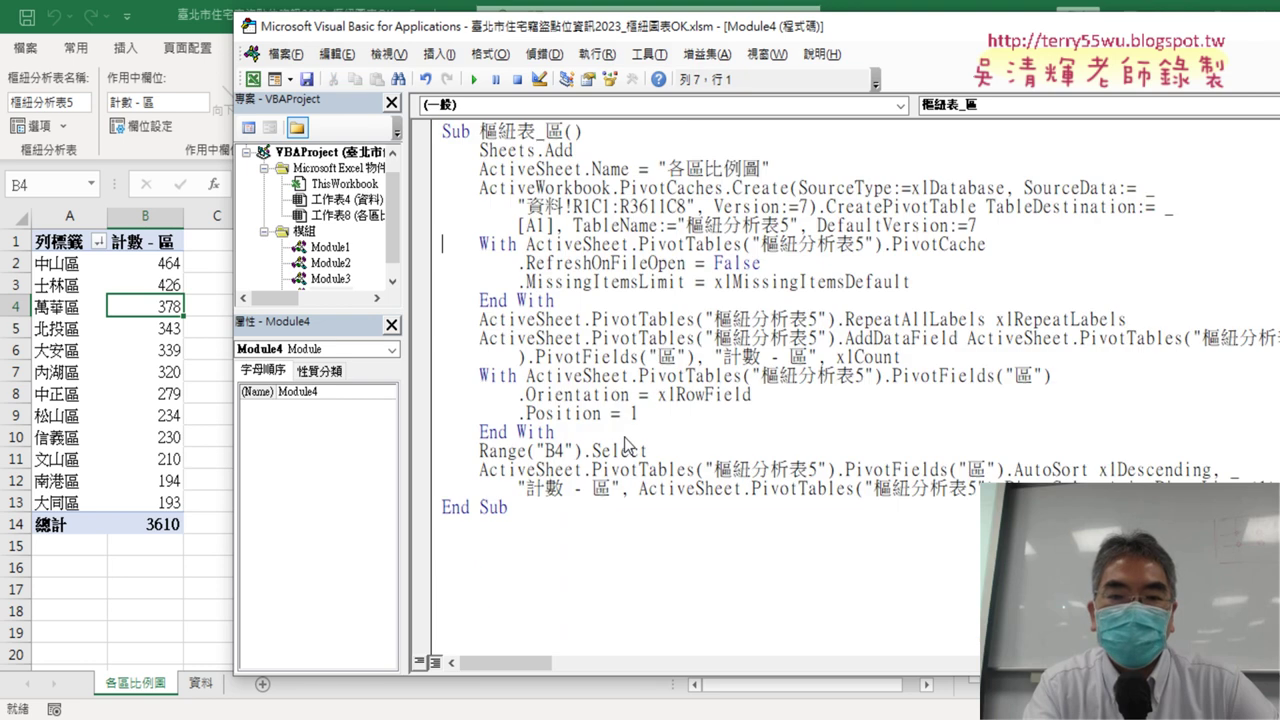
pyautogui.press('Return')
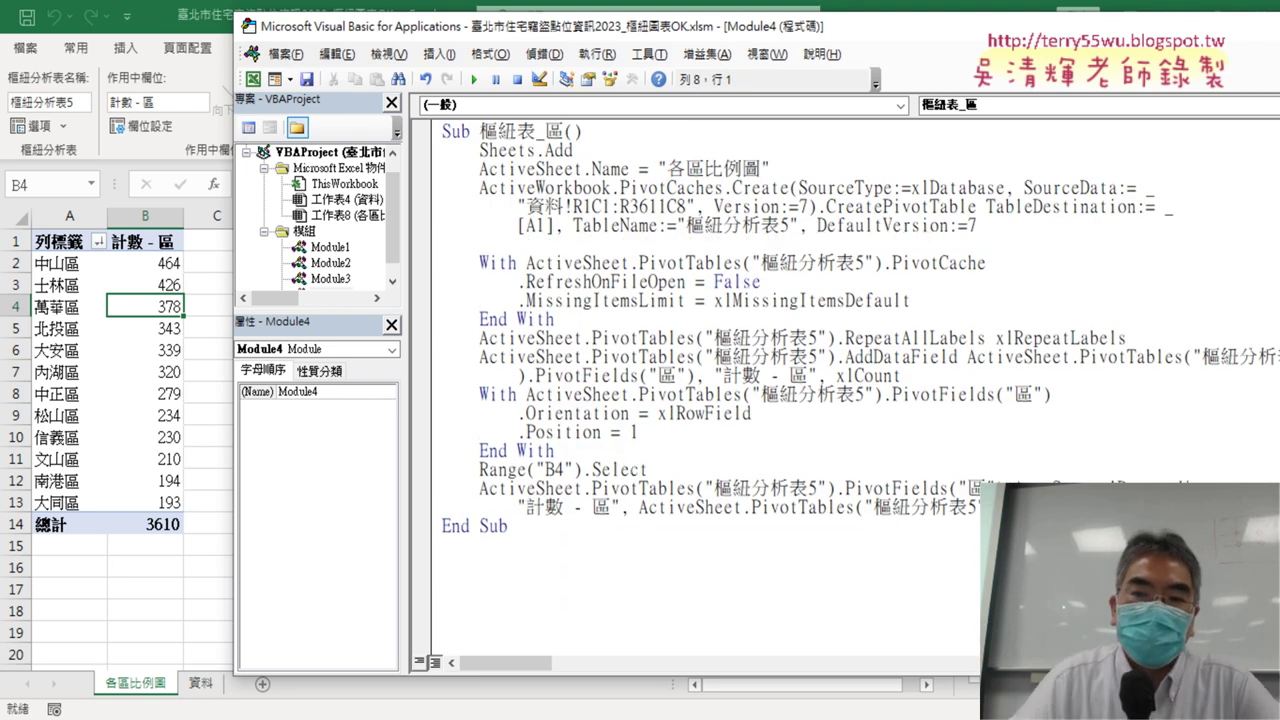
# Delete the generated 各區比例圖 sheet.
pyautogui.rightClick(138, 683)
pyautogui.click(244, 432)
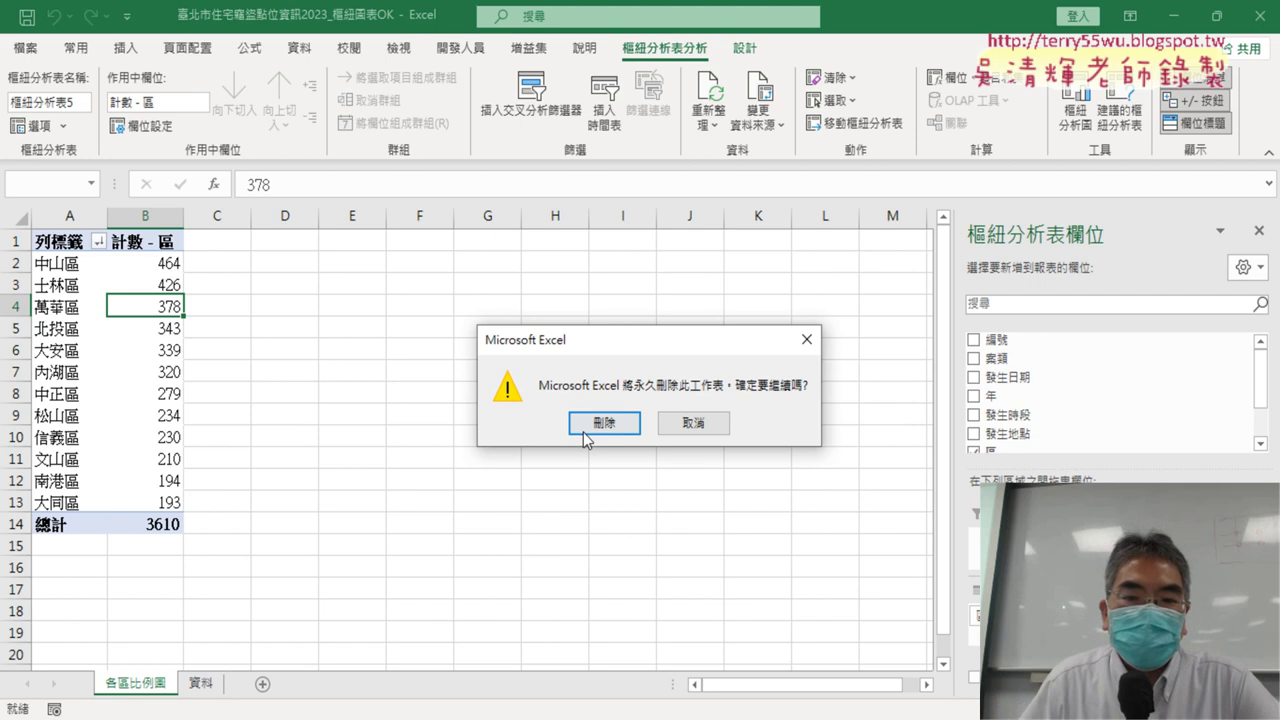
pyautogui.click(584, 424)
# Rerun the shortened 樞紐表_區 macro from the Visual Basic editor to recreate the sheet.
pyautogui.click(460, 47)
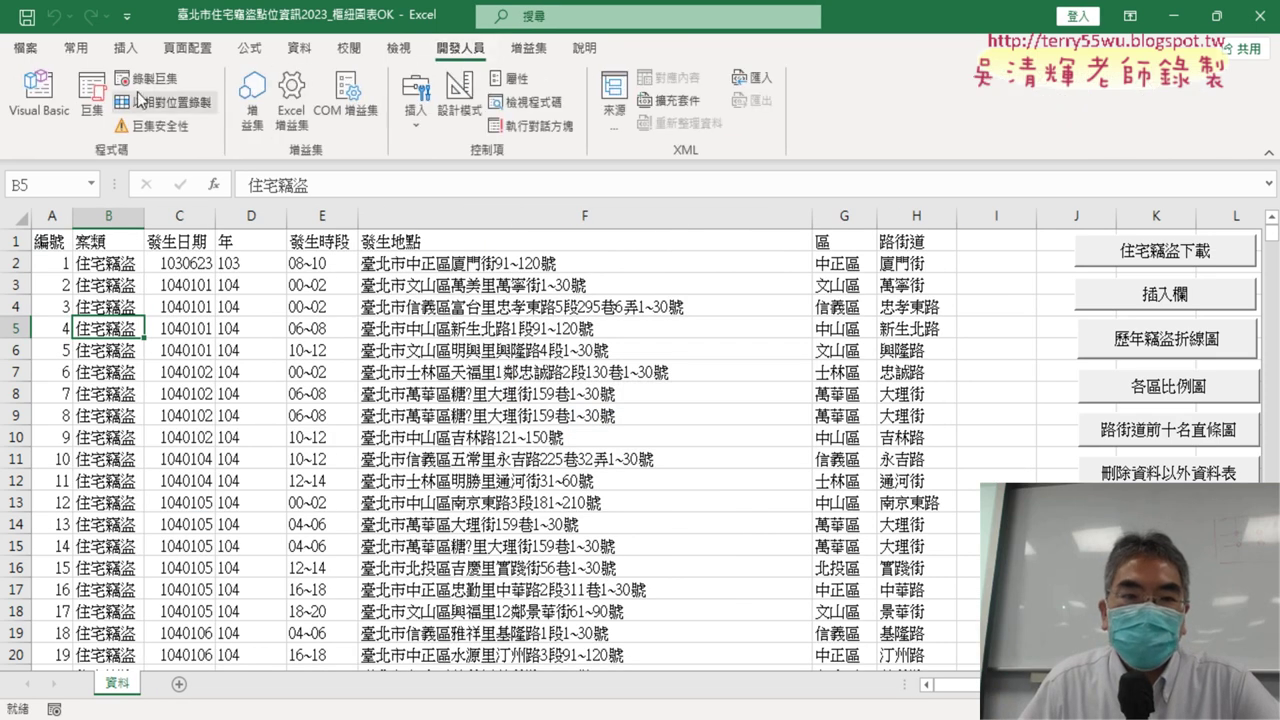
pyautogui.hotkey('alt', 'F11')
pyautogui.click(476, 80)
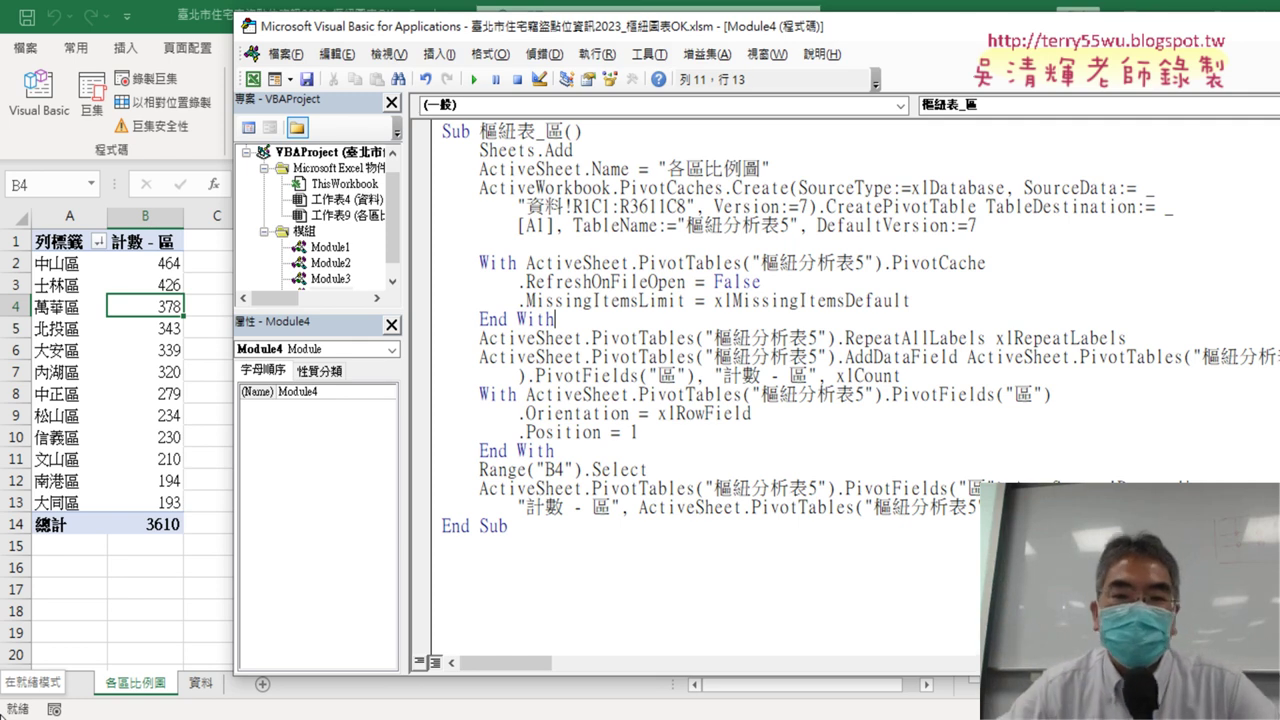
# Restore and then re-delete the With…End With block of pivot-table display properties.
pyautogui.hotkey('ctrl', 'z')
pyautogui.hotkey('ctrl', 'z')
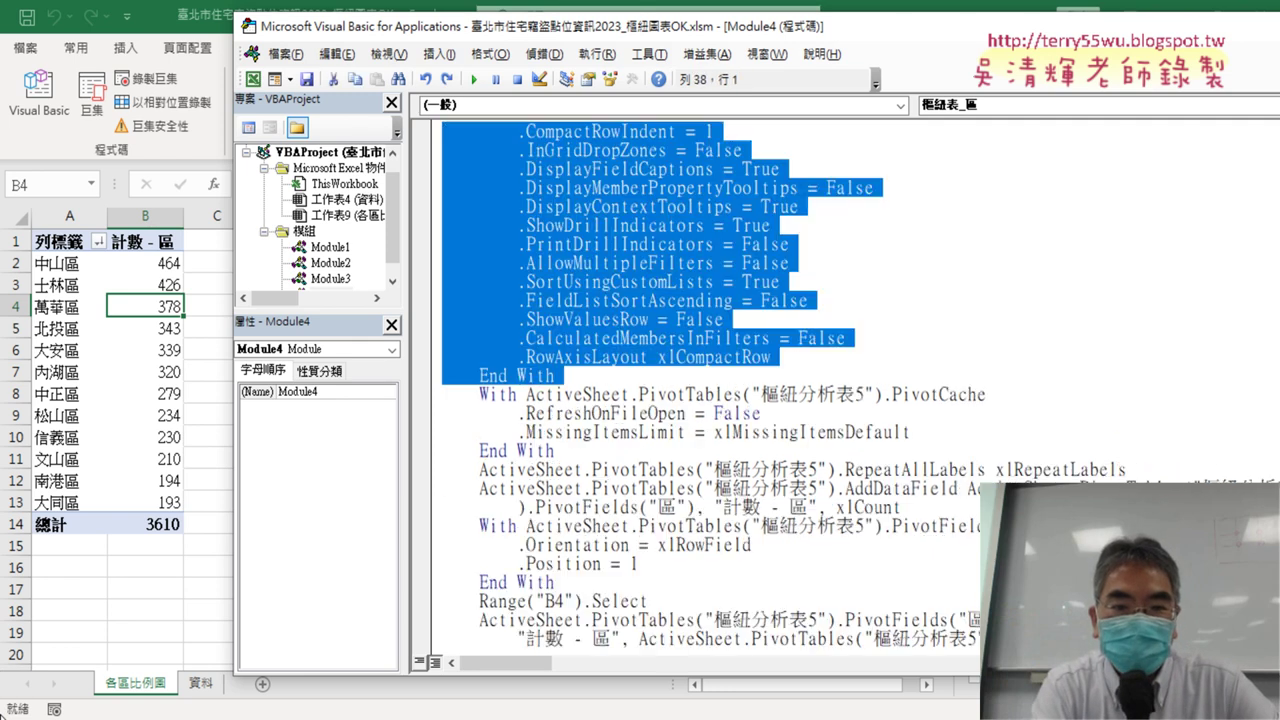
pyautogui.scroll(4, 740, 272)
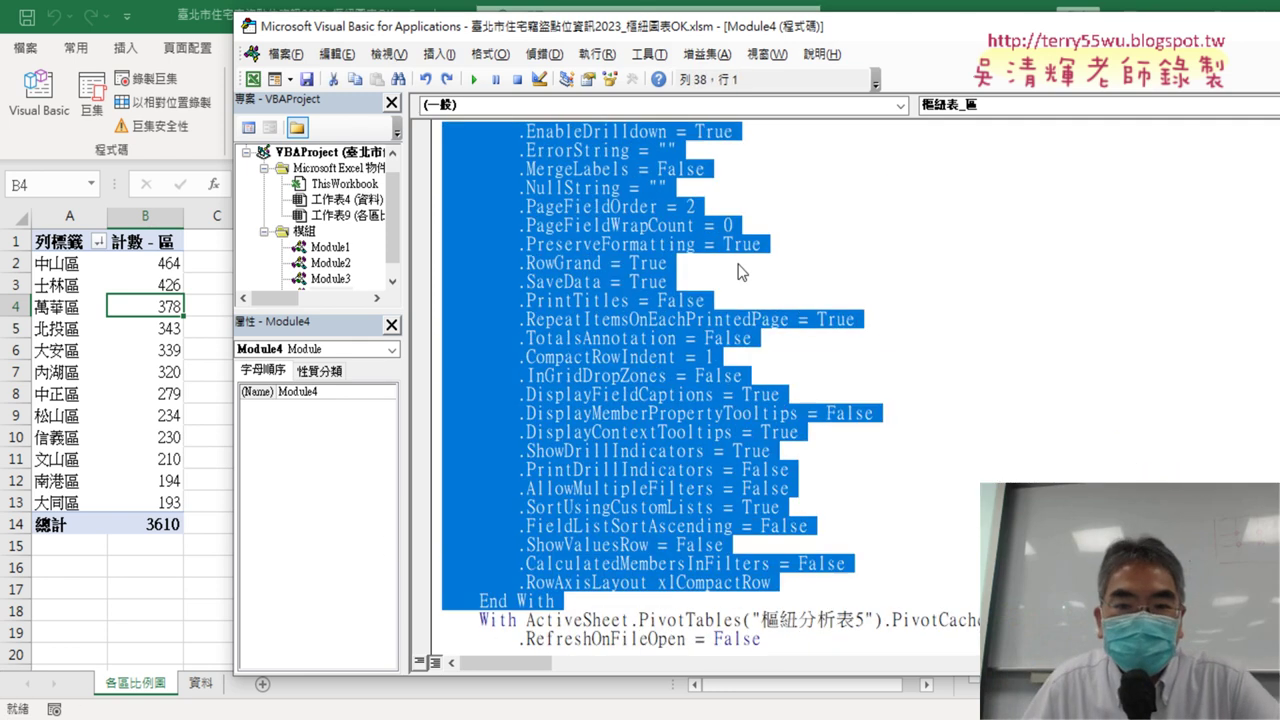
pyautogui.scroll(2, 740, 272)
pyautogui.scroll(-4, 483, 142)
pyautogui.scroll(-2, 483, 142)
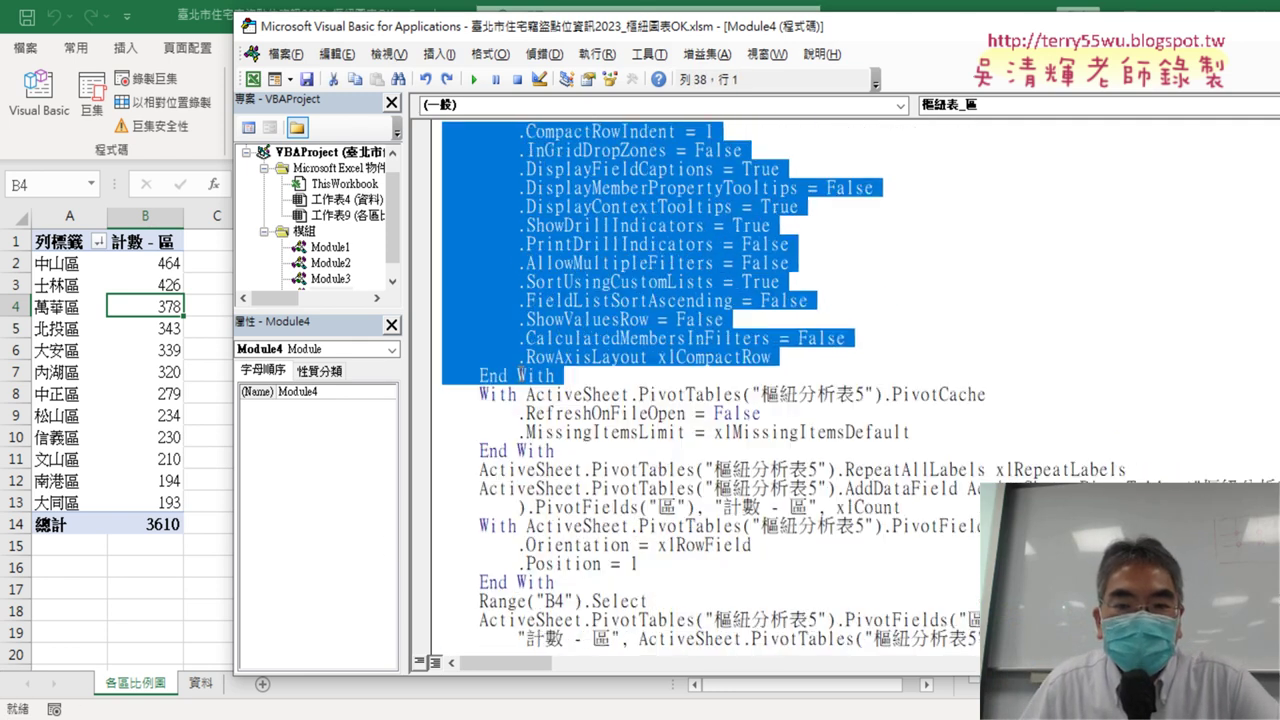
pyautogui.scroll(6, 503, 380)
pyautogui.scroll(1, 567, 381)
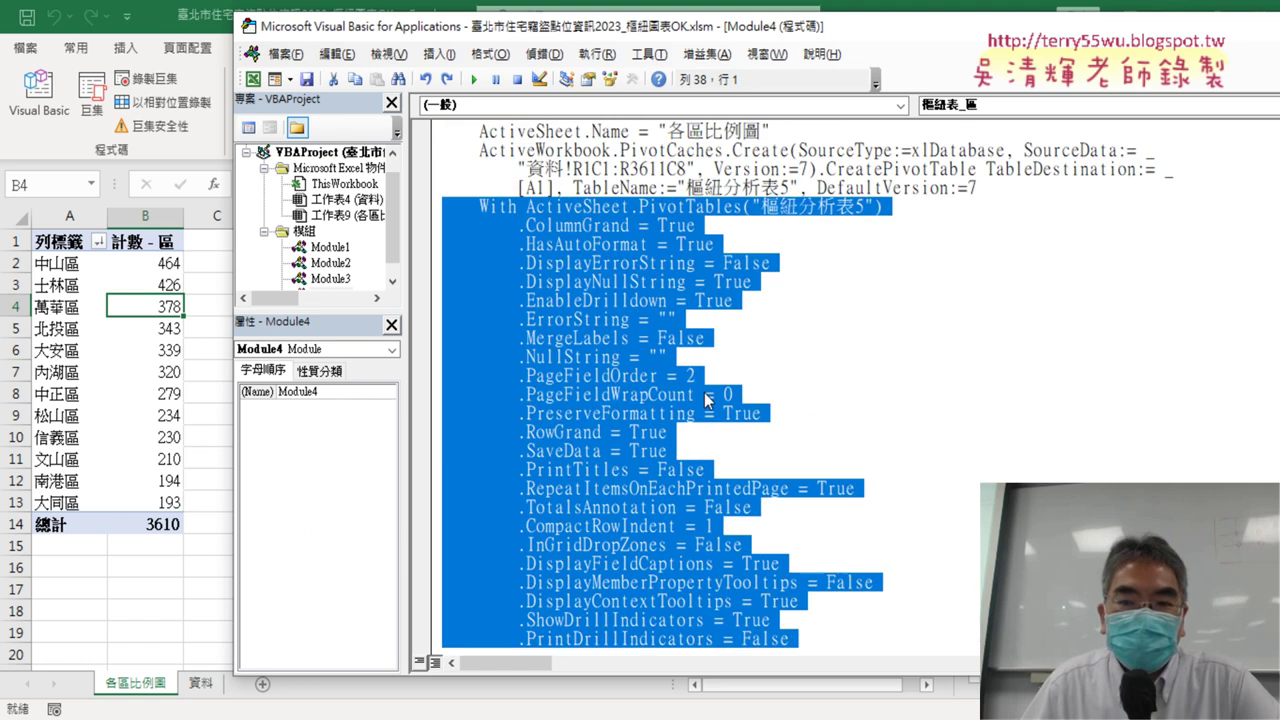
pyautogui.press('Delete')
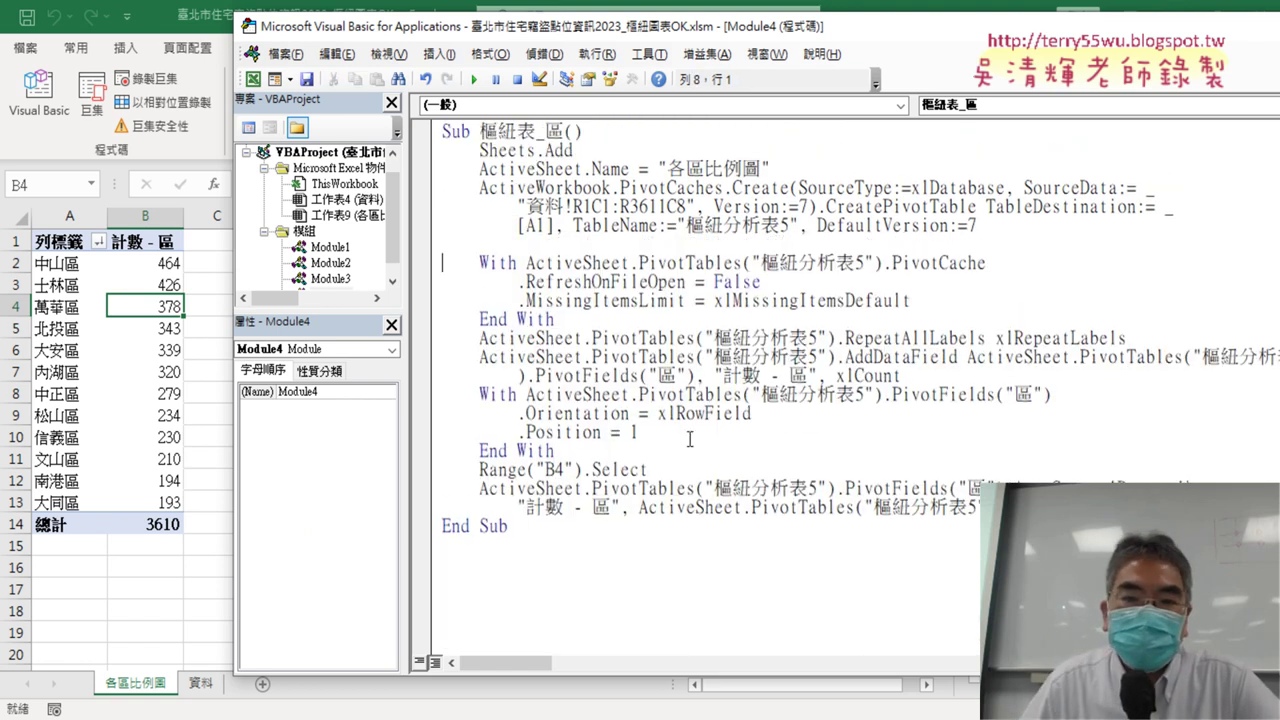
# Insert a blank line under the Sub header to space out the macro's steps.
pyautogui.click(621, 132)
pyautogui.press('Return')
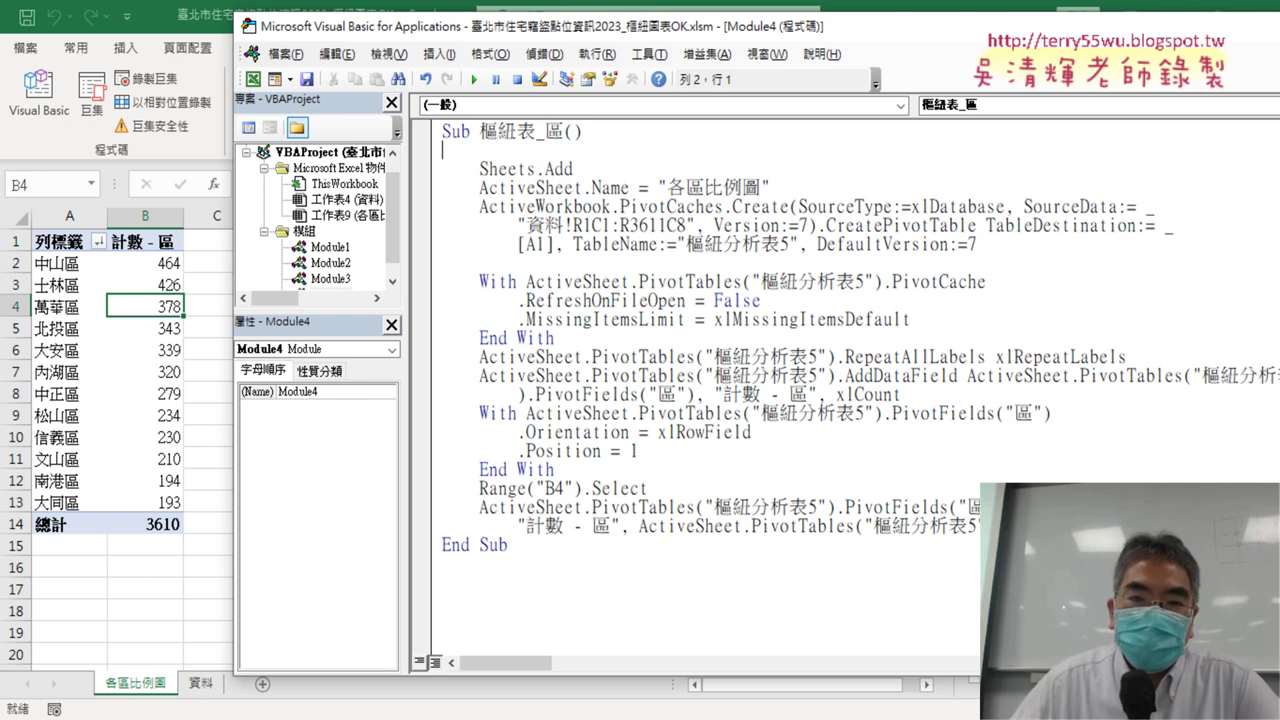
pyautogui.moveTo(603, 167); pyautogui.dragTo(488, 168)
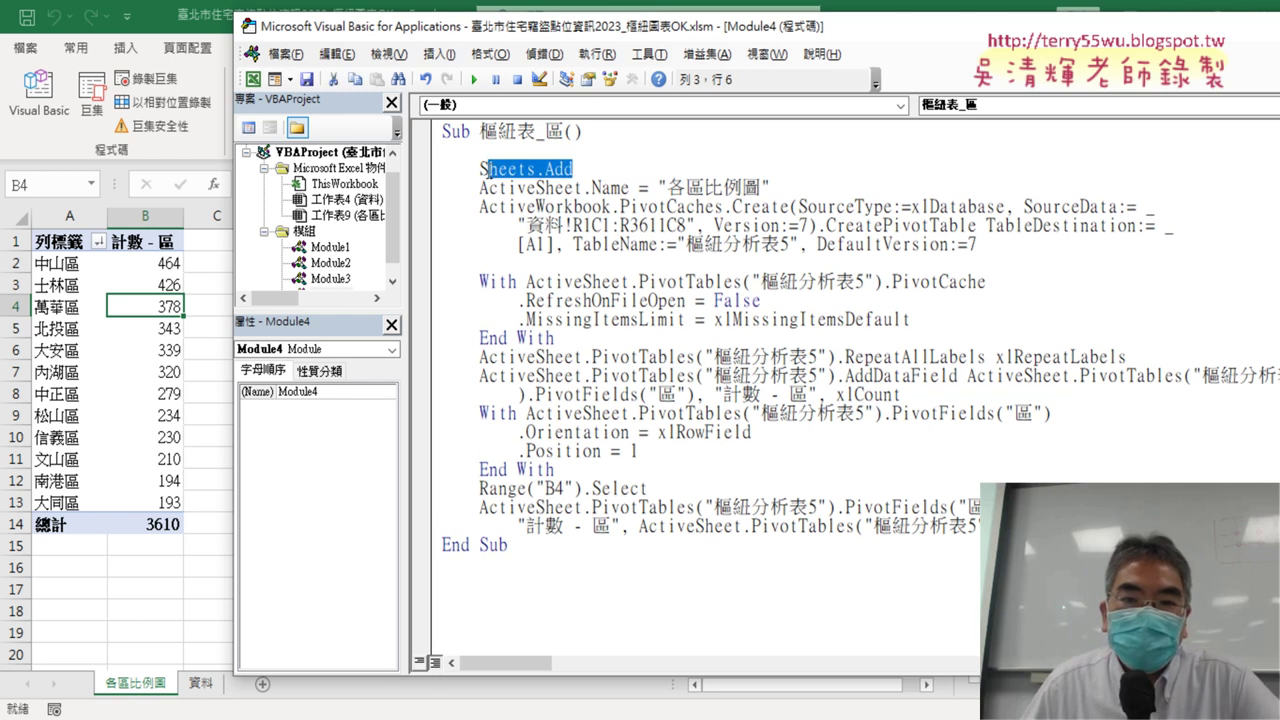
pyautogui.click(500, 187)
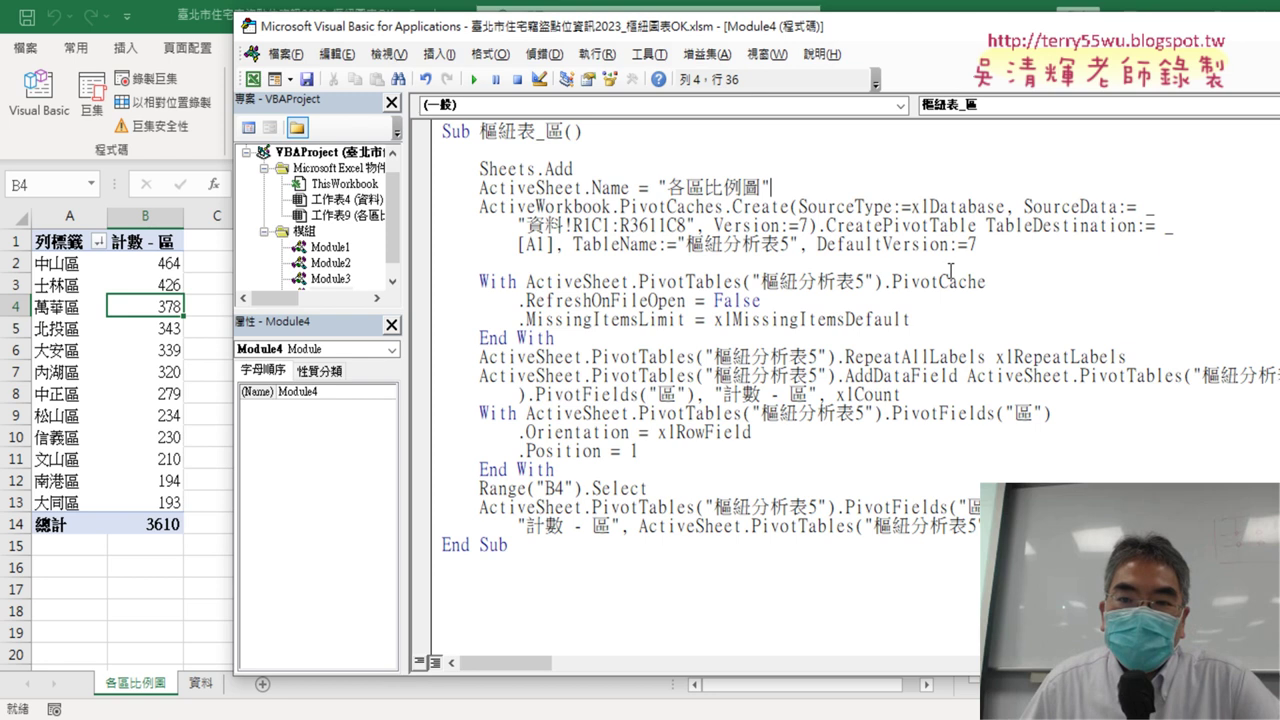
pyautogui.click(790, 262)
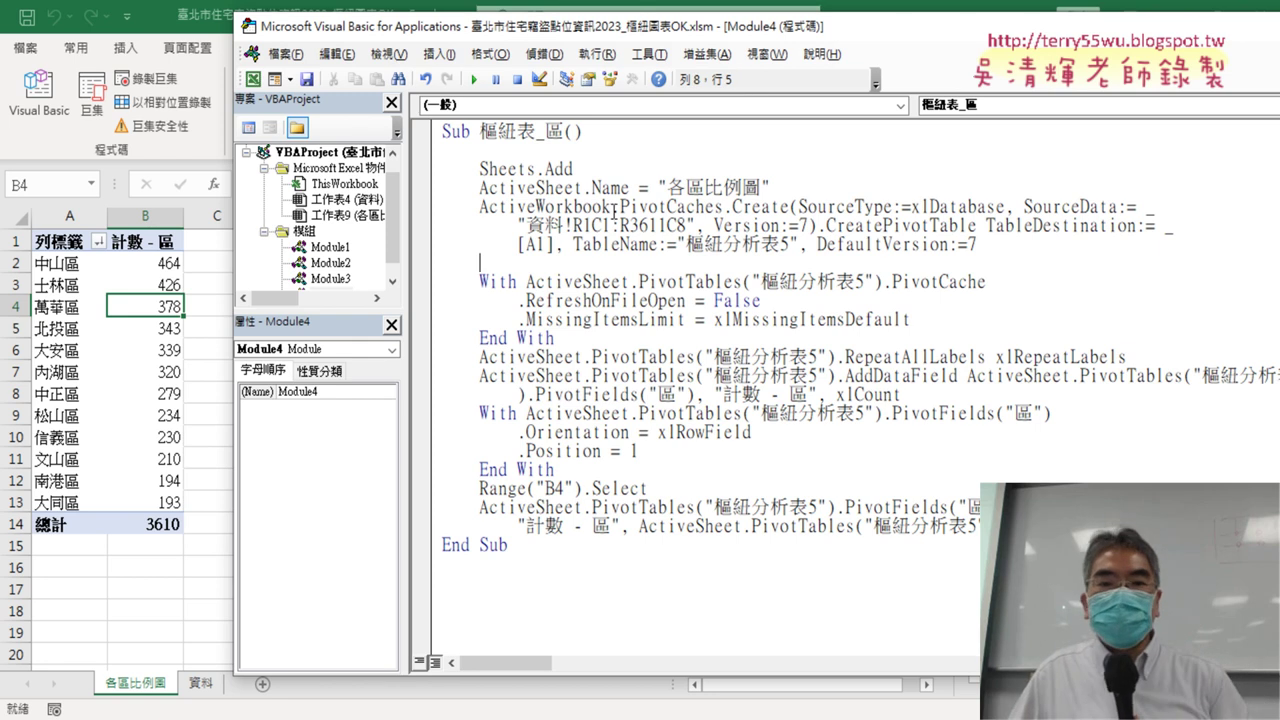
pyautogui.click(797, 192)
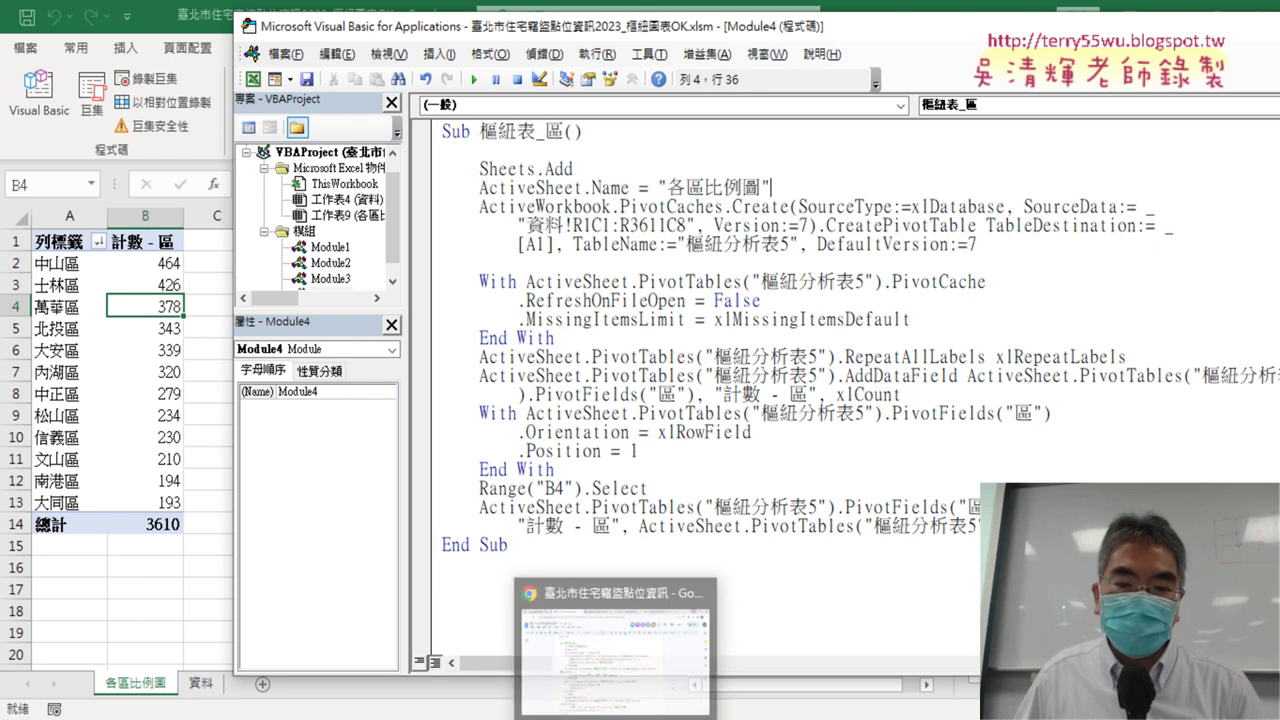
# Paste the comment 1.新增工作與重新命名 from the Google Docs notes under the Sub line.
pyautogui.click(620, 685)
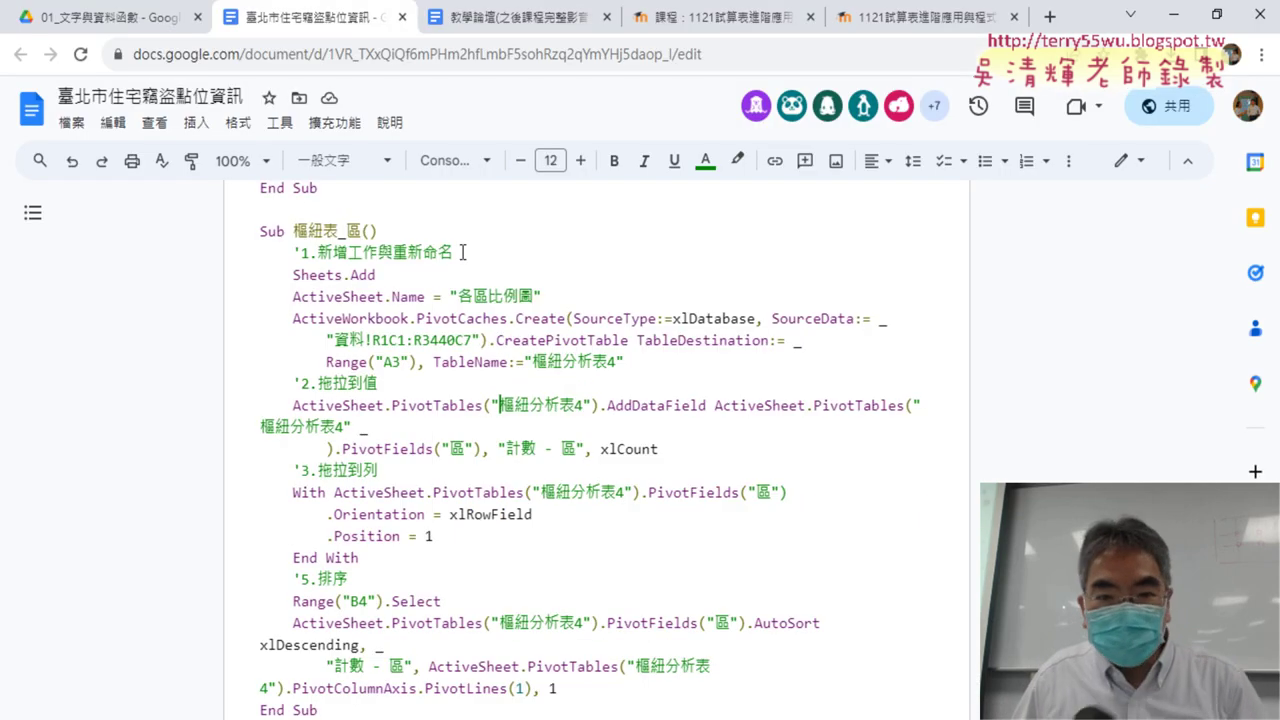
pyautogui.moveTo(452, 252); pyautogui.dragTo(242, 249)
pyautogui.hotkey('ctrl', 'c')
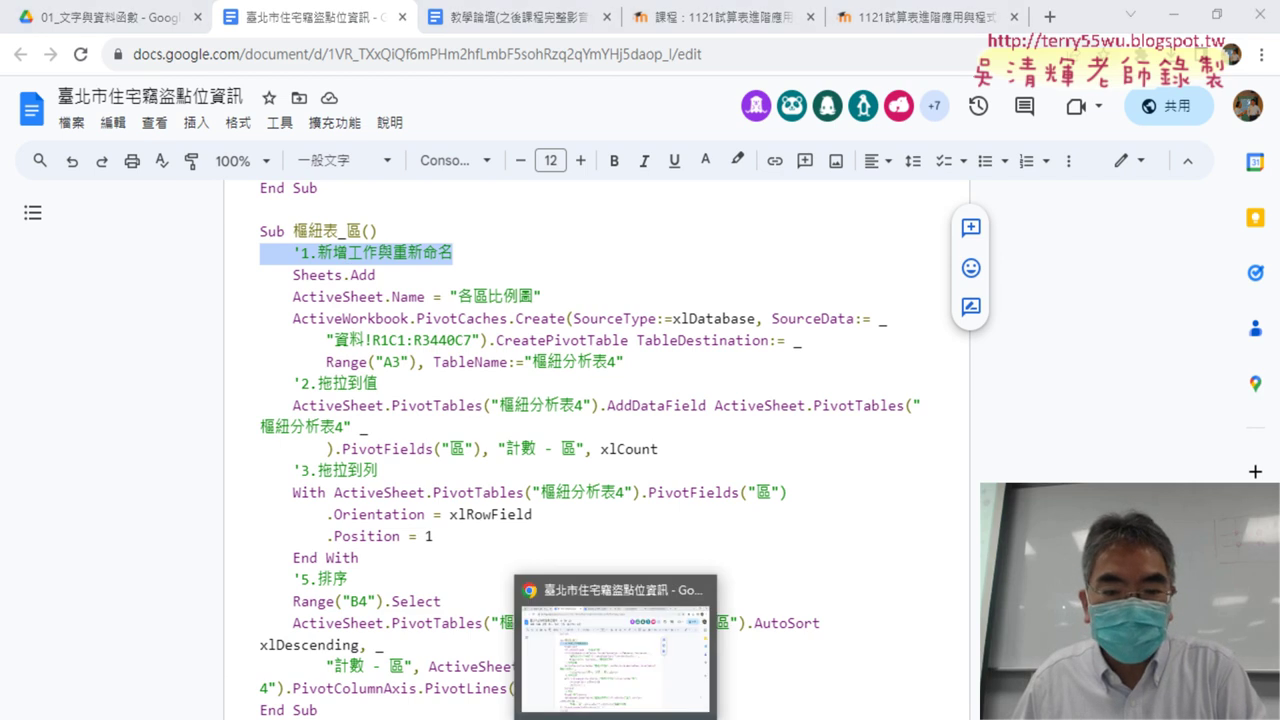
pyautogui.click(780, 650)
pyautogui.click(708, 149)
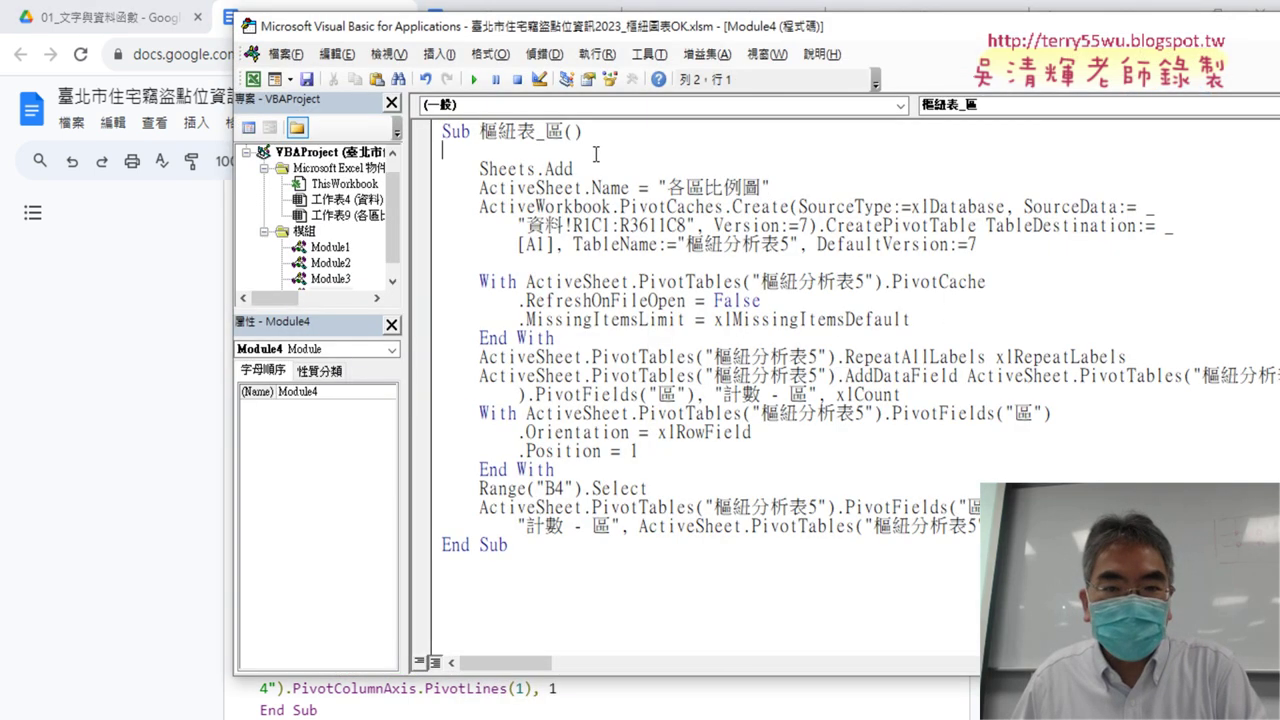
pyautogui.hotkey('ctrl', 'v')
# Paste the comment 2.拖拉到值 from the notes above the PivotCache With block.
pyautogui.click(630, 267)
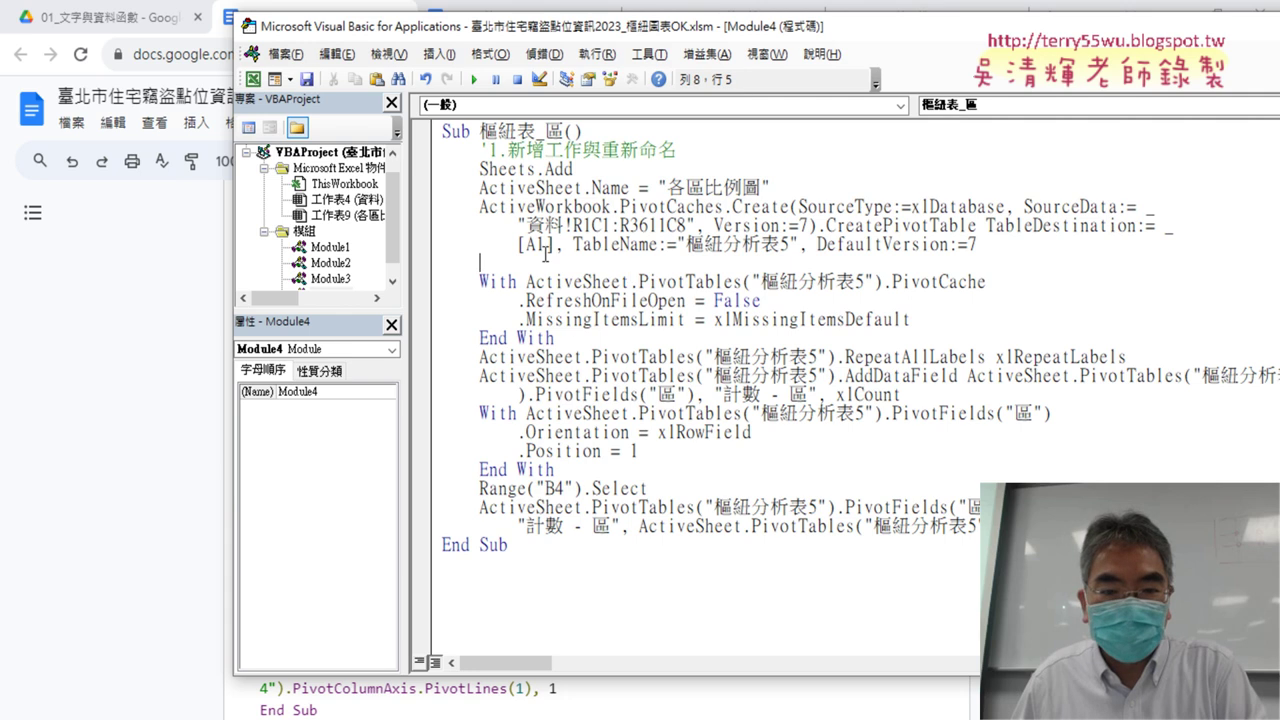
pyautogui.hotkey('alt', 'Tab')
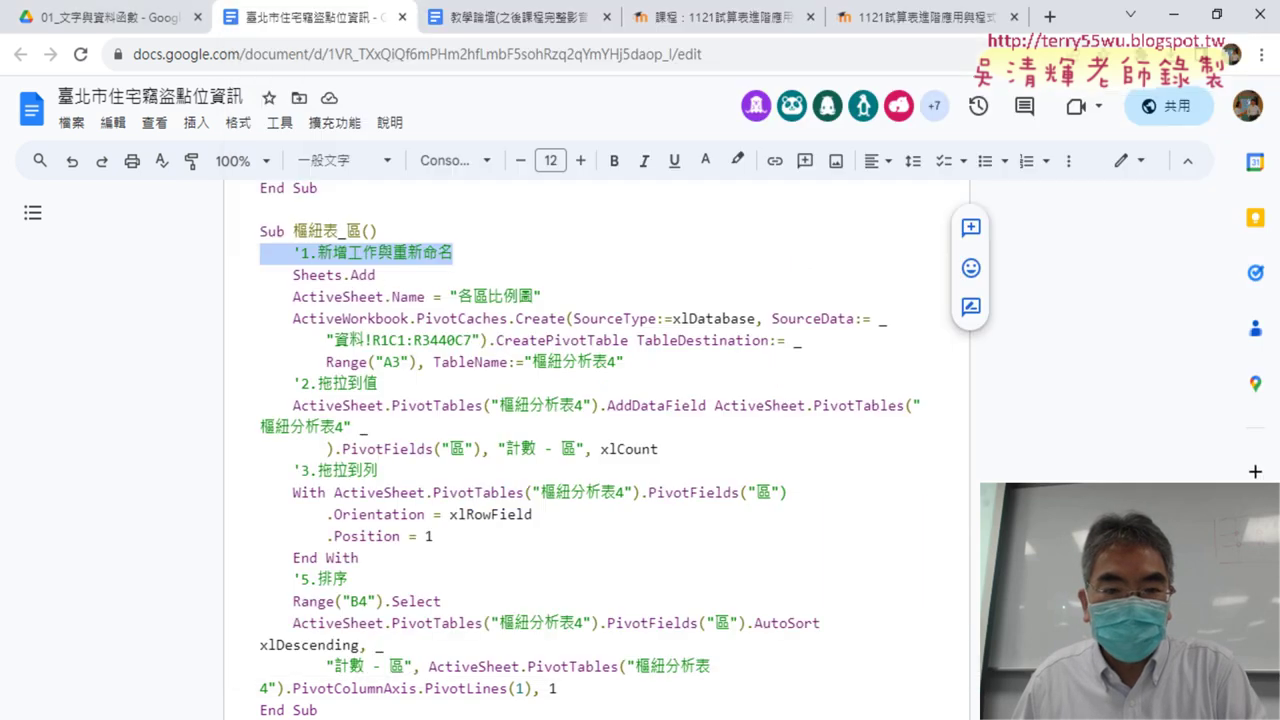
pyautogui.moveTo(380, 383); pyautogui.dragTo(193, 396)
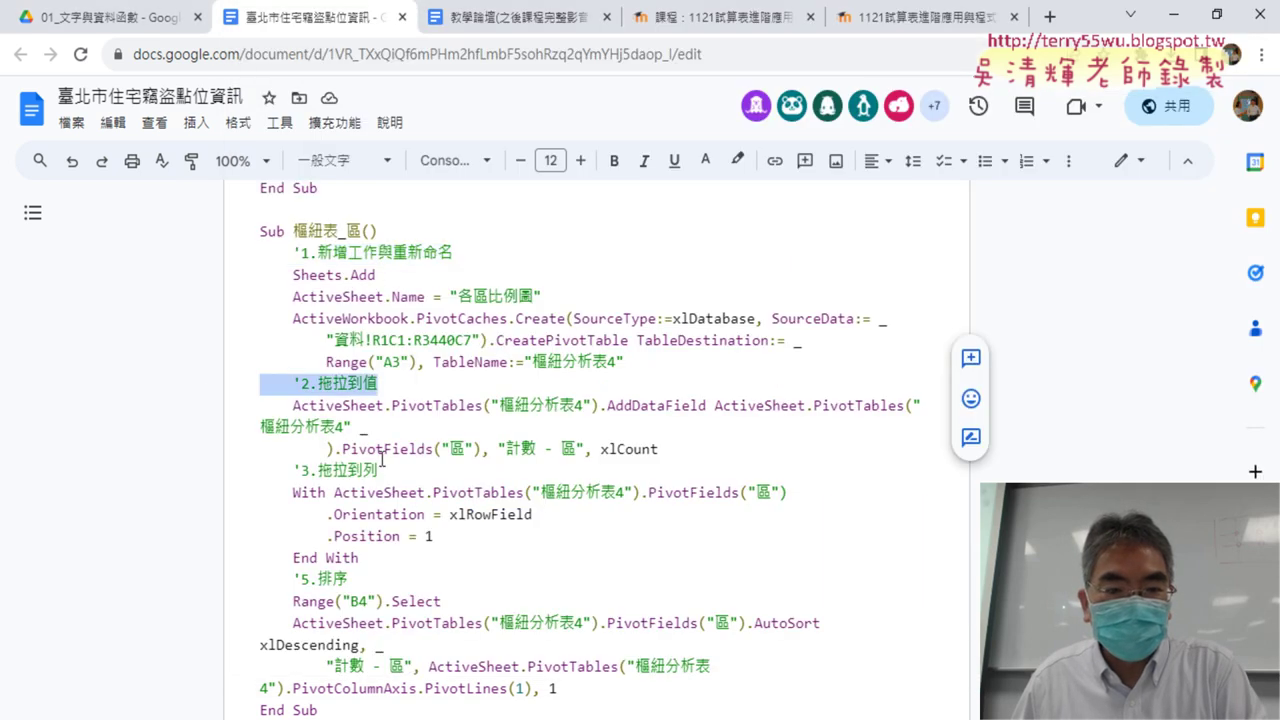
pyautogui.click(1183, 17)
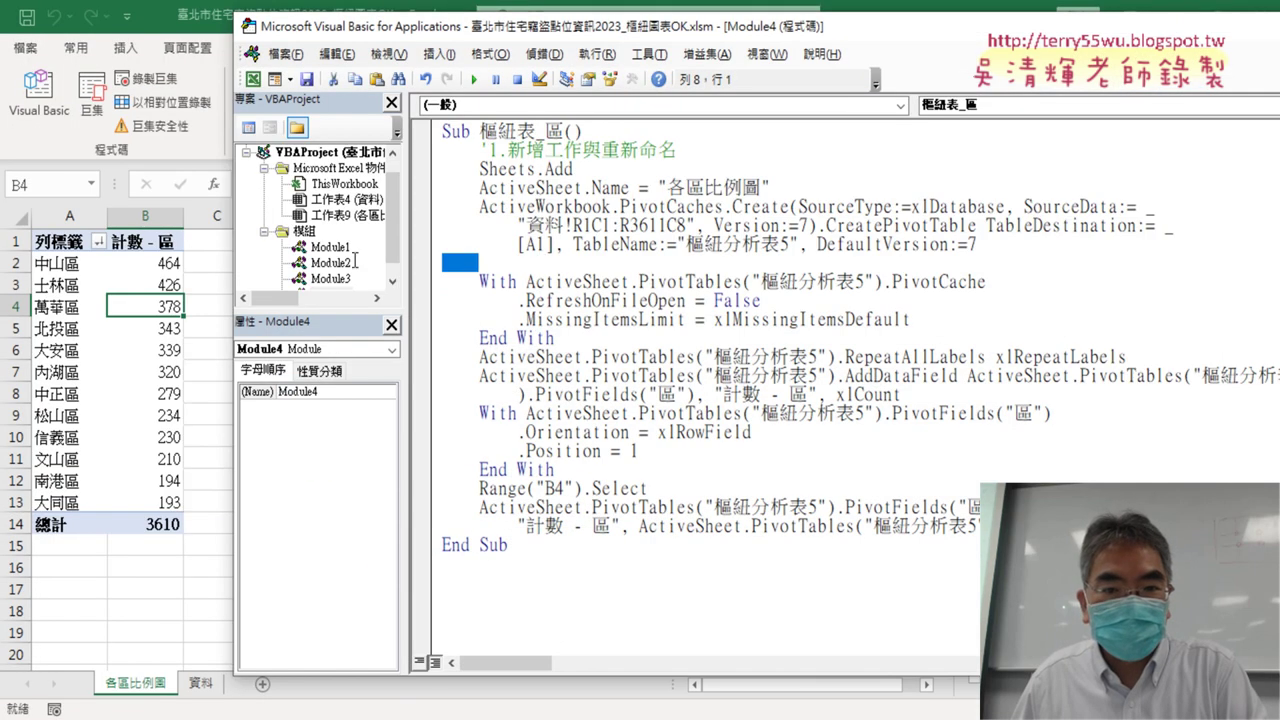
pyautogui.write("'2.拖拉到值")
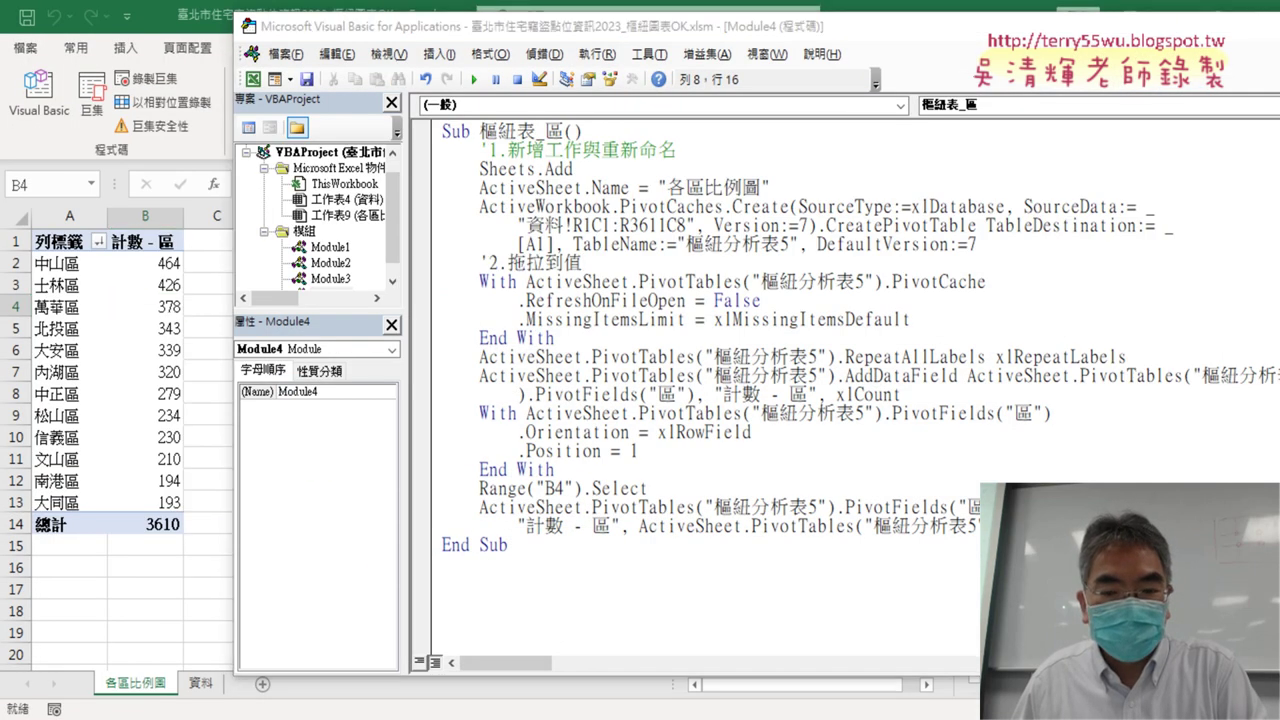
# Copy the comment 3.拖拉到列 from the notes and place the cursor after the first End With.
pyautogui.hotkey('alt', 'Tab')
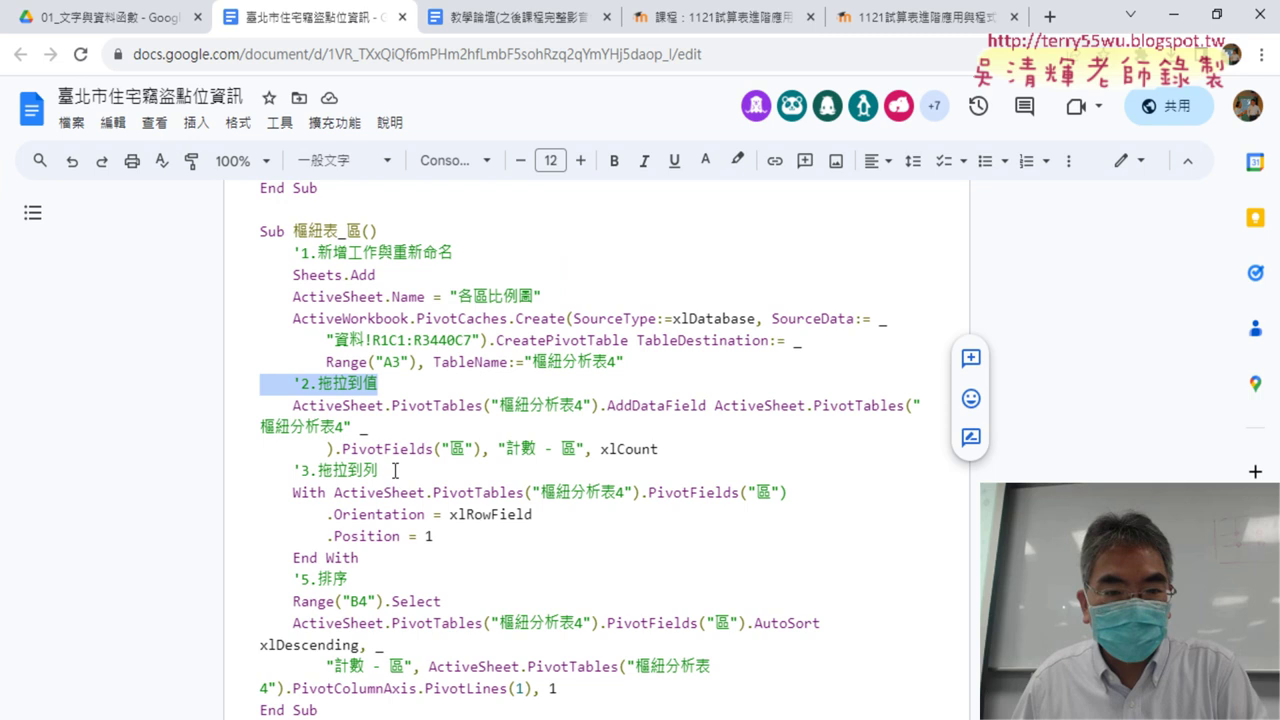
pyautogui.moveTo(395, 470); pyautogui.dragTo(193, 474)
pyautogui.hotkey('ctrl', 'c')
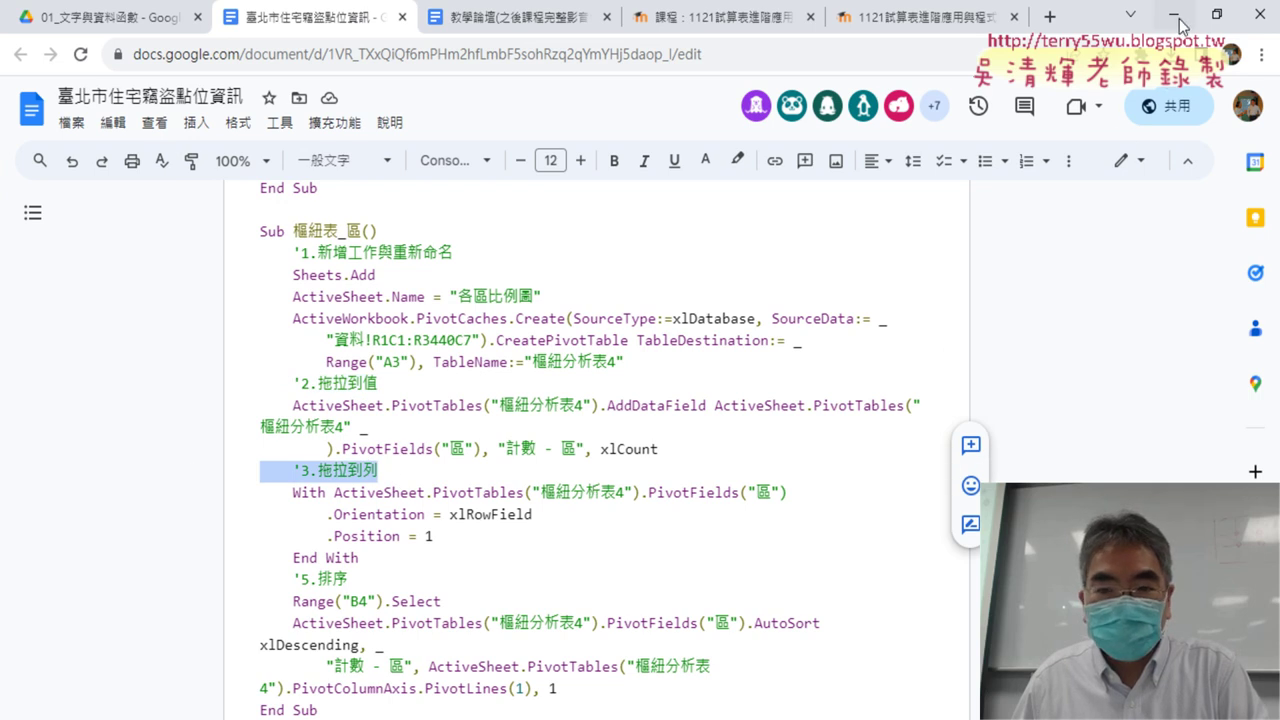
pyautogui.hotkey('alt', 'Tab')
pyautogui.click(589, 337)
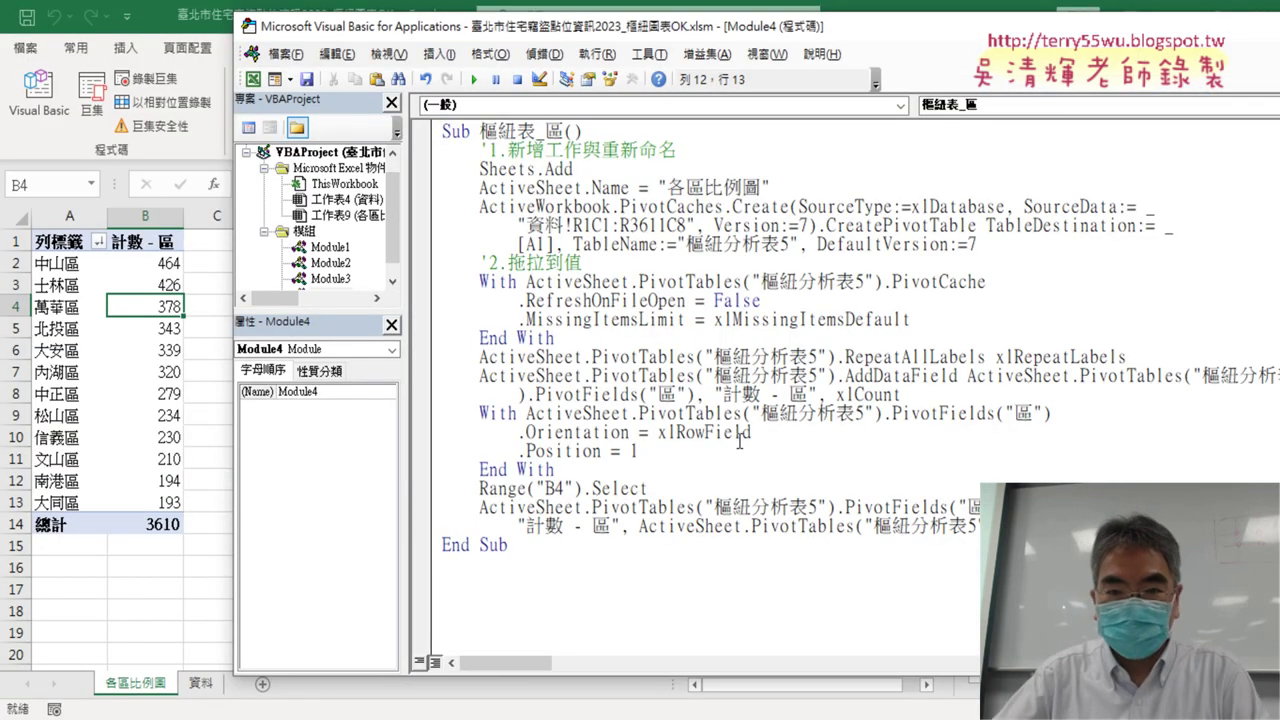
# Paste '3.拖拉到列 after the first End With and add '4.排序 above Range("B4").Select.
pyautogui.press('Return')
pyautogui.hotkey('ctrl', 'v')
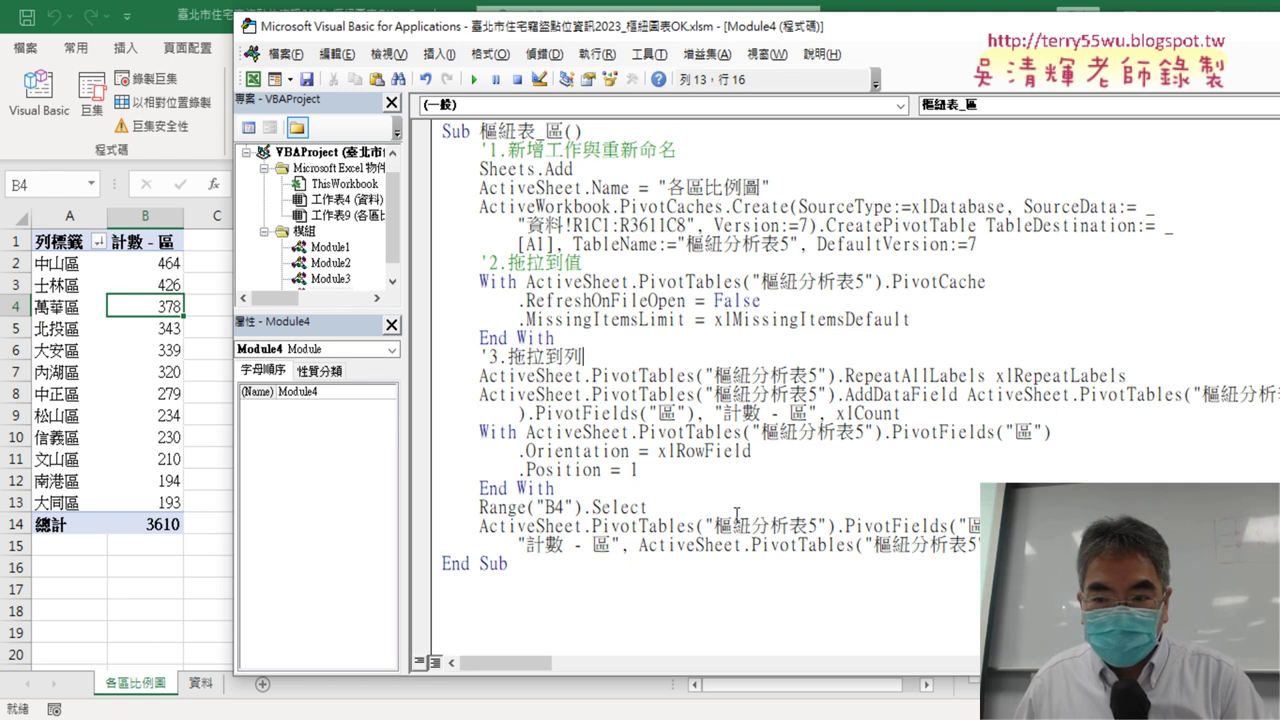
pyautogui.click(640, 507)
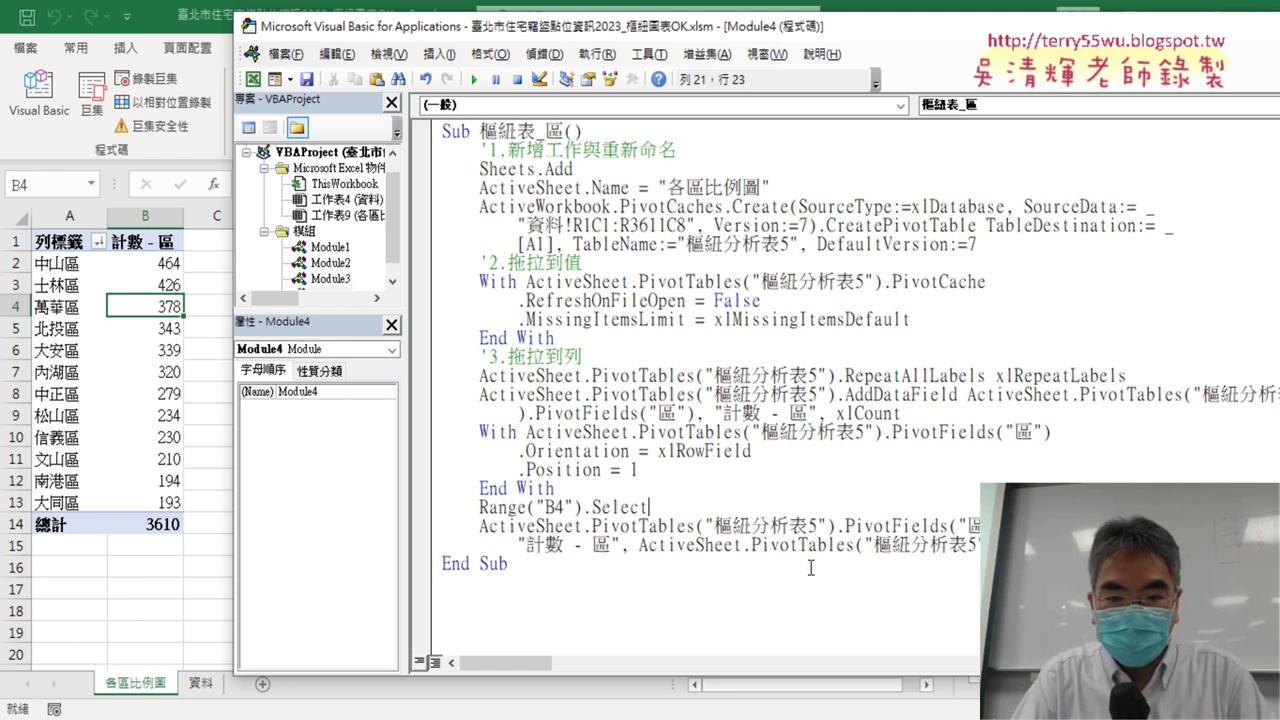
pyautogui.press('Home')
pyautogui.press('Return')
pyautogui.press('Up')
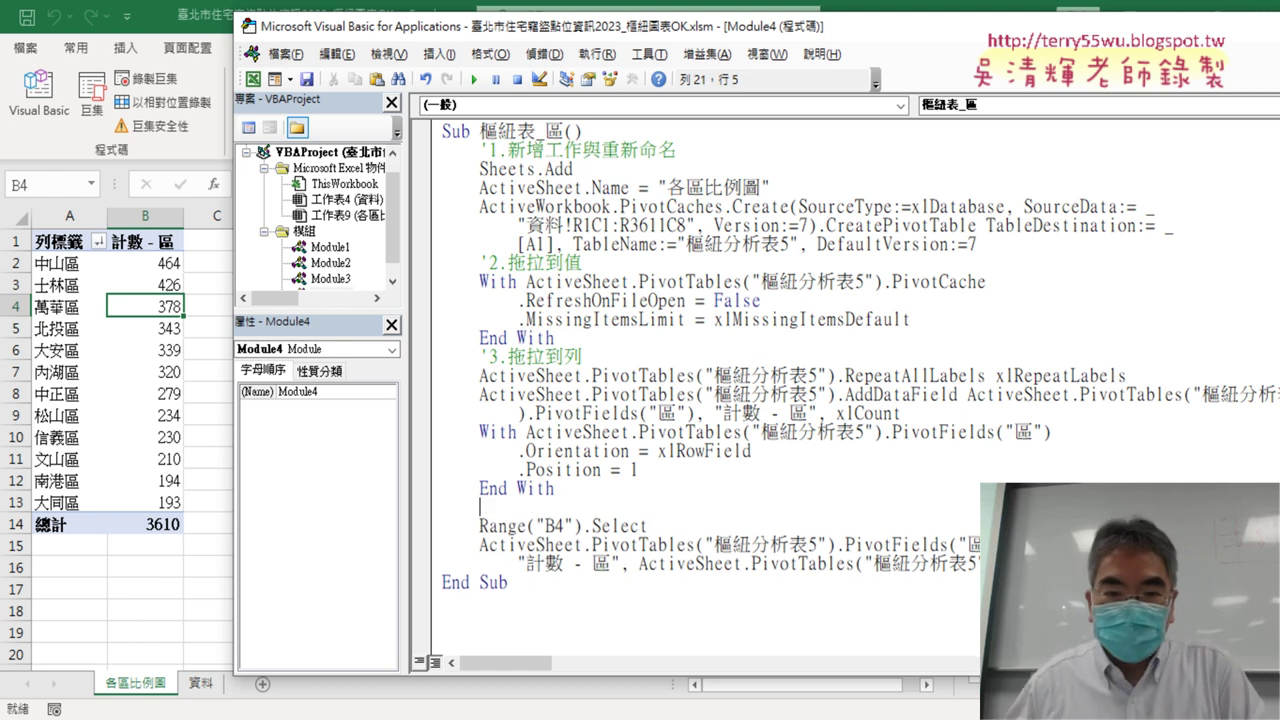
pyautogui.write("'")
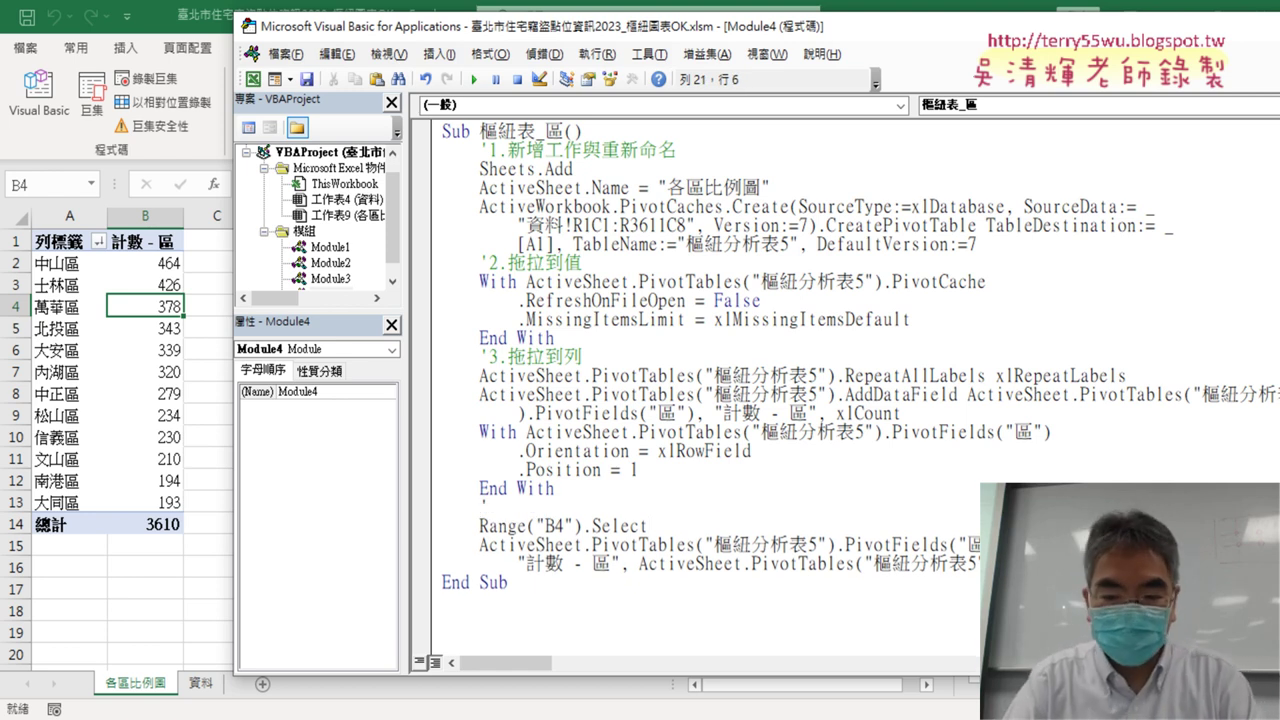
pyautogui.write('ㄆ')
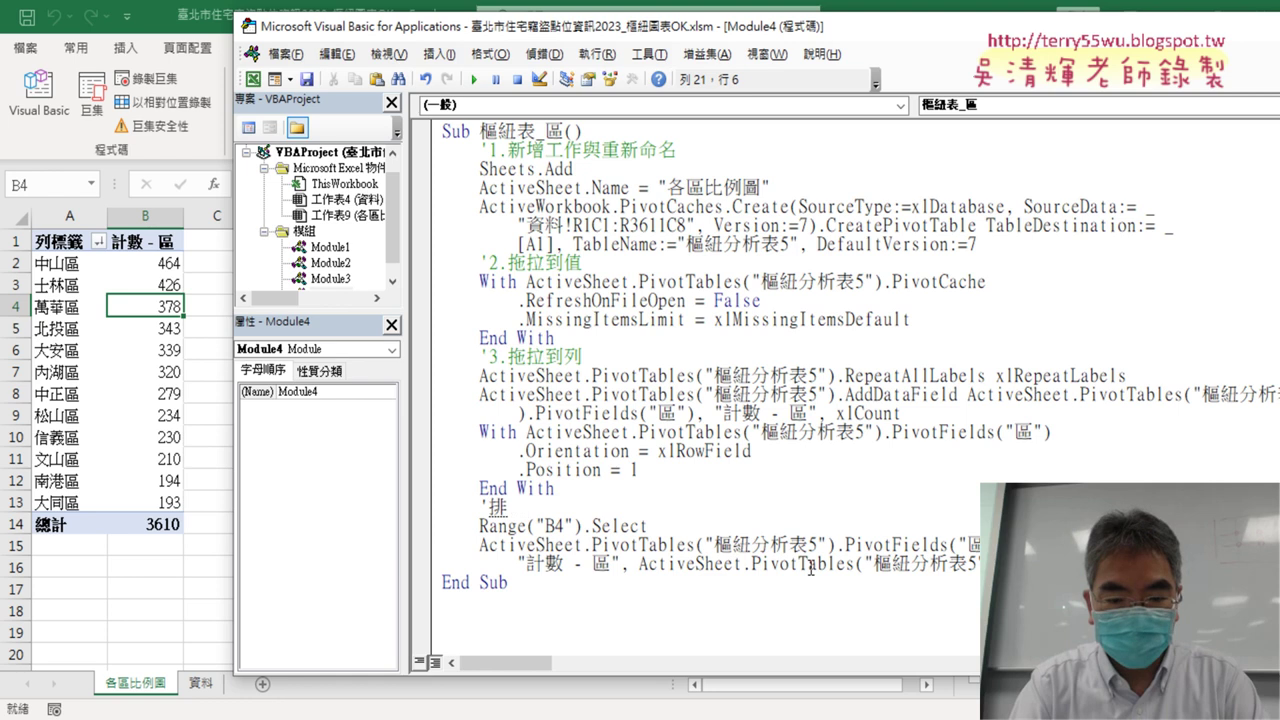
pyautogui.write('4')
pyautogui.press('Return')
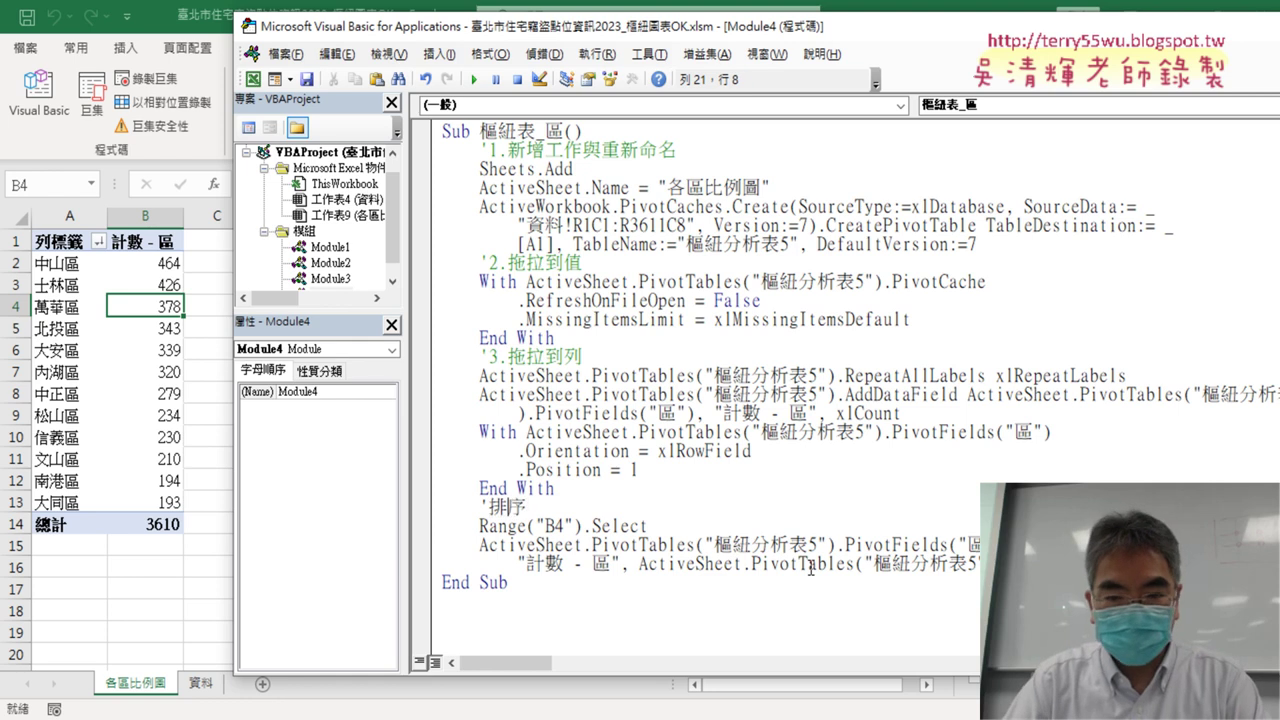
pyautogui.write('4.')
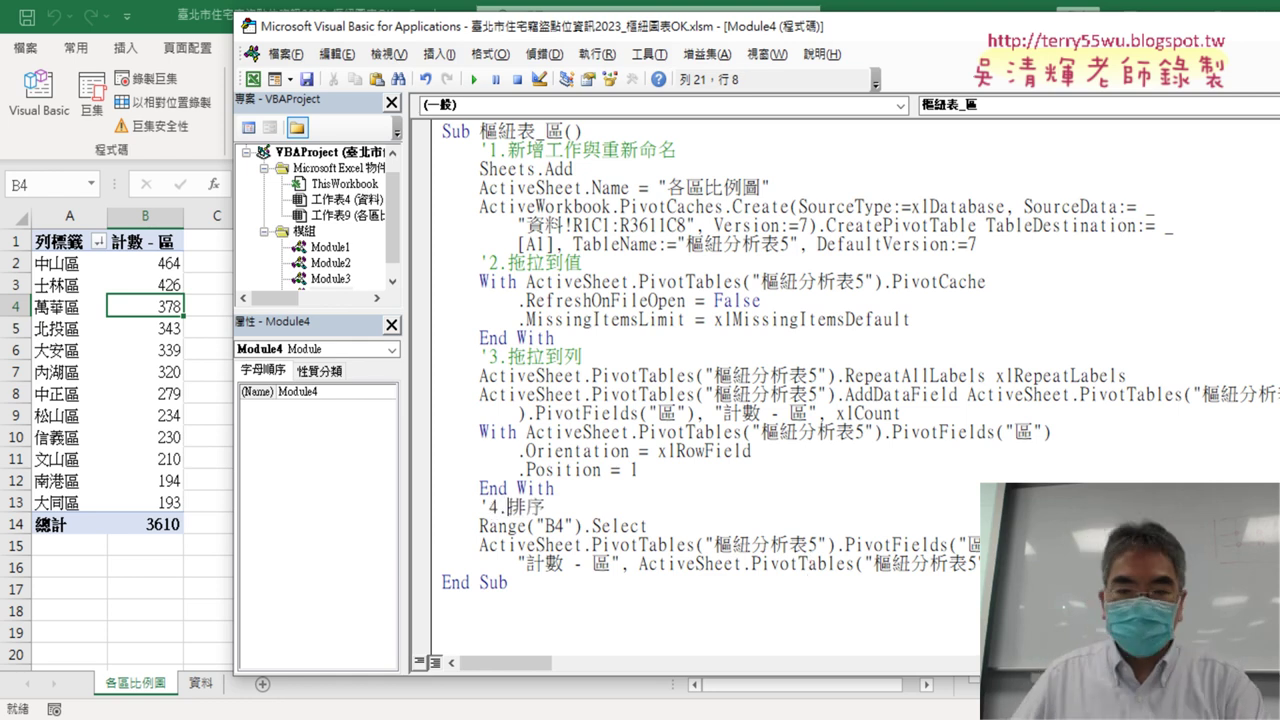
pyautogui.click(763, 413)
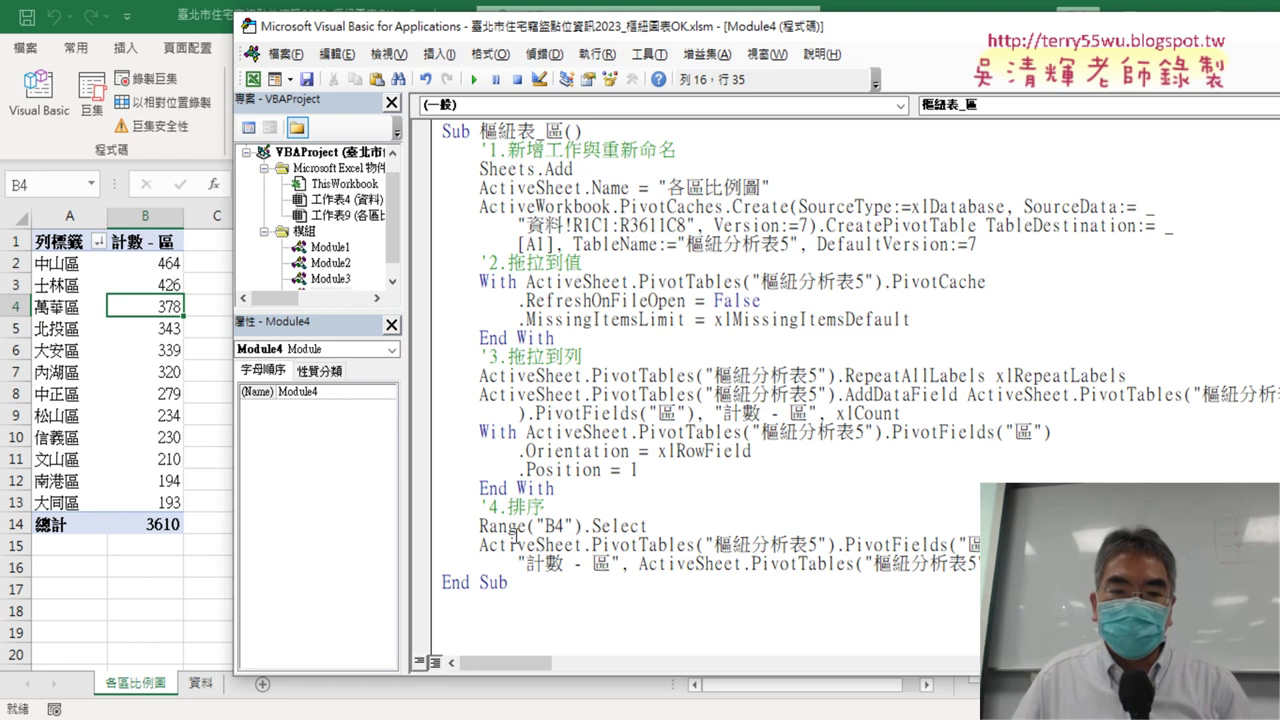
pyautogui.moveTo(478, 525); pyautogui.dragTo(661, 522)
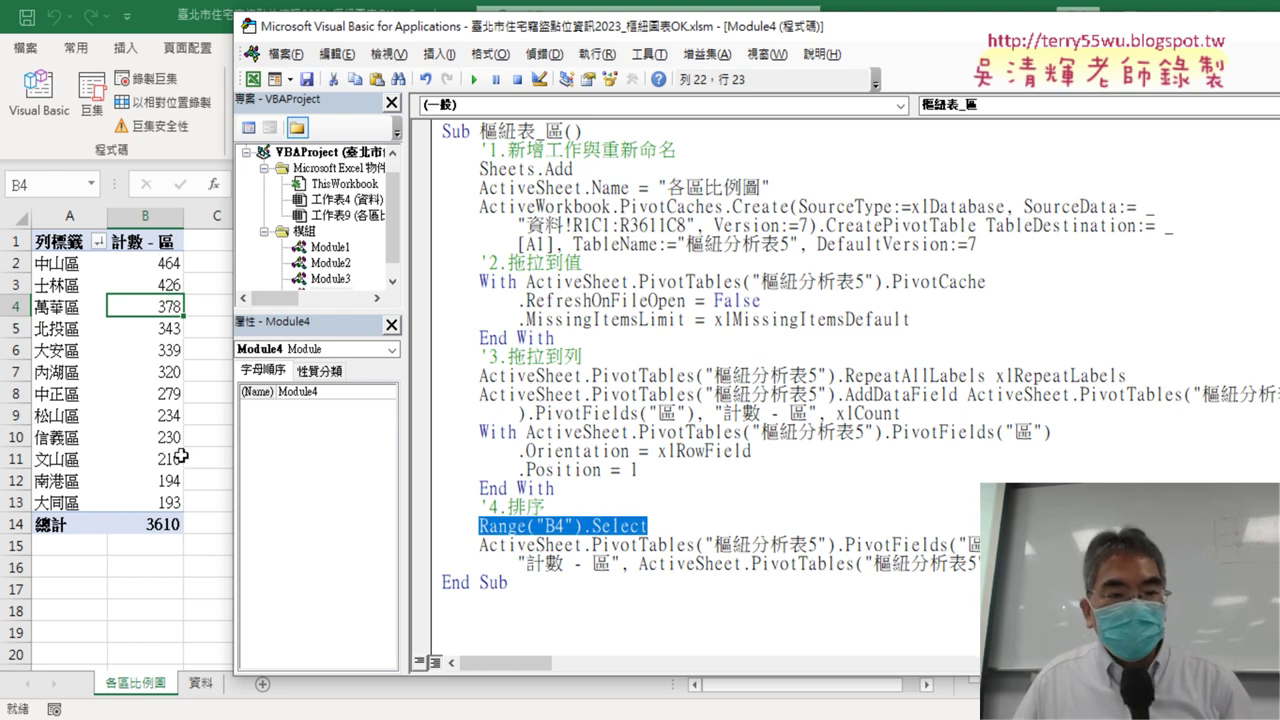
pyautogui.click(540, 244)
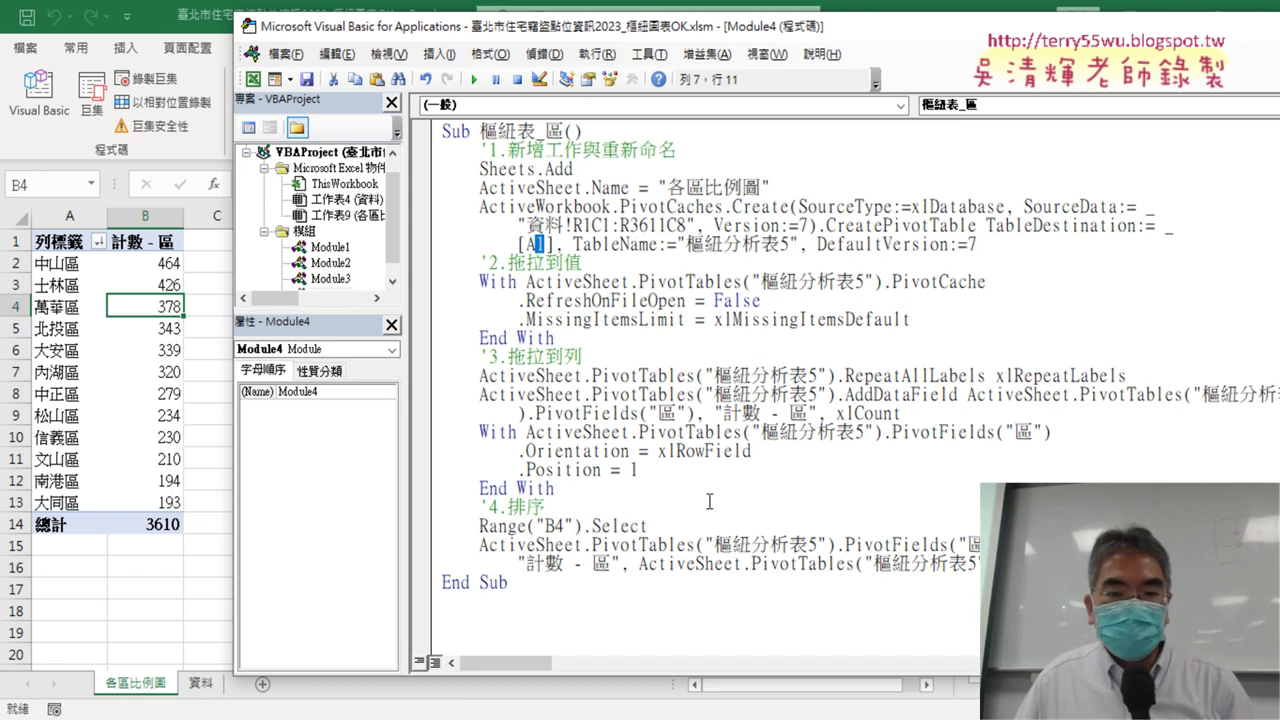
pyautogui.moveTo(150, 262)
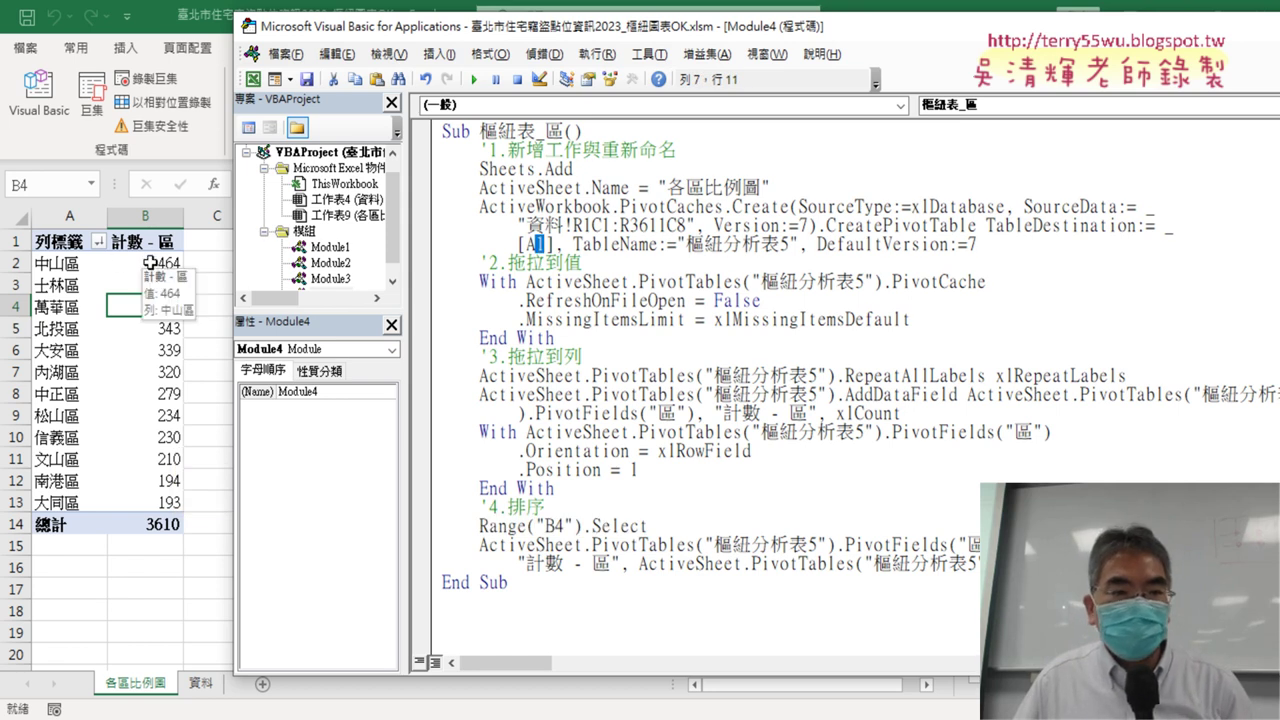
pyautogui.doubleClick(556, 526)
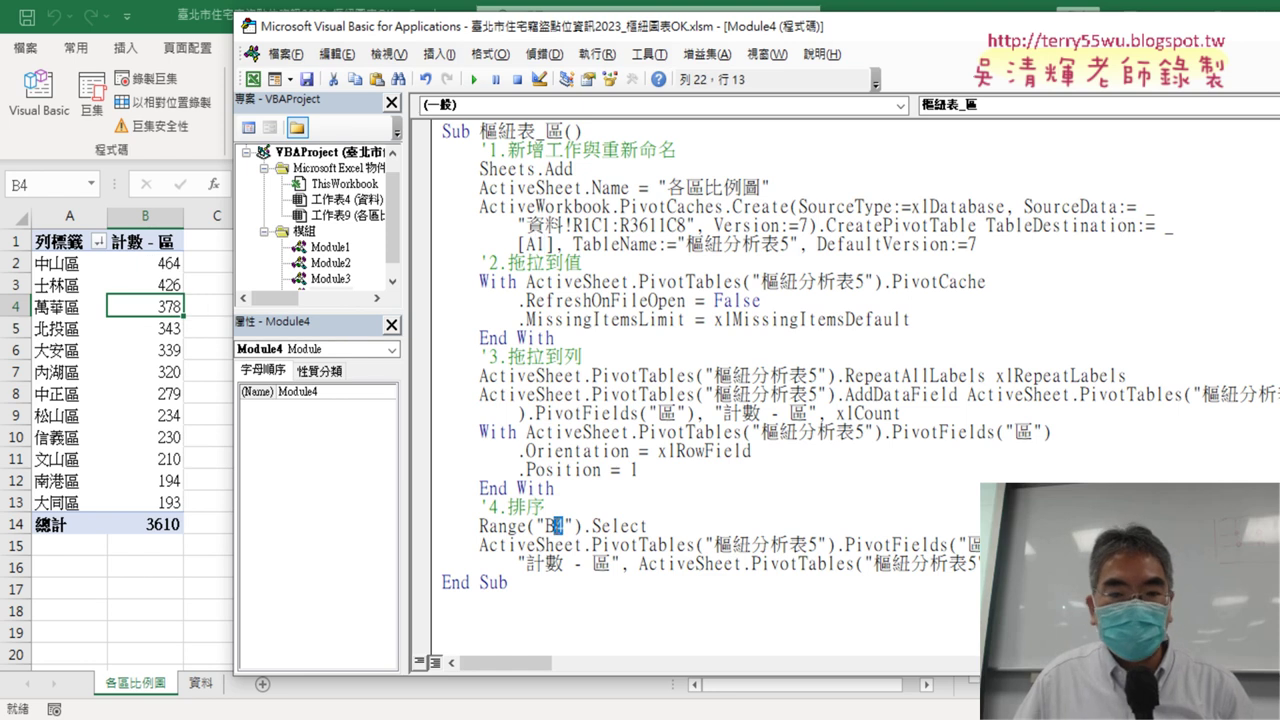
pyautogui.write('B2')
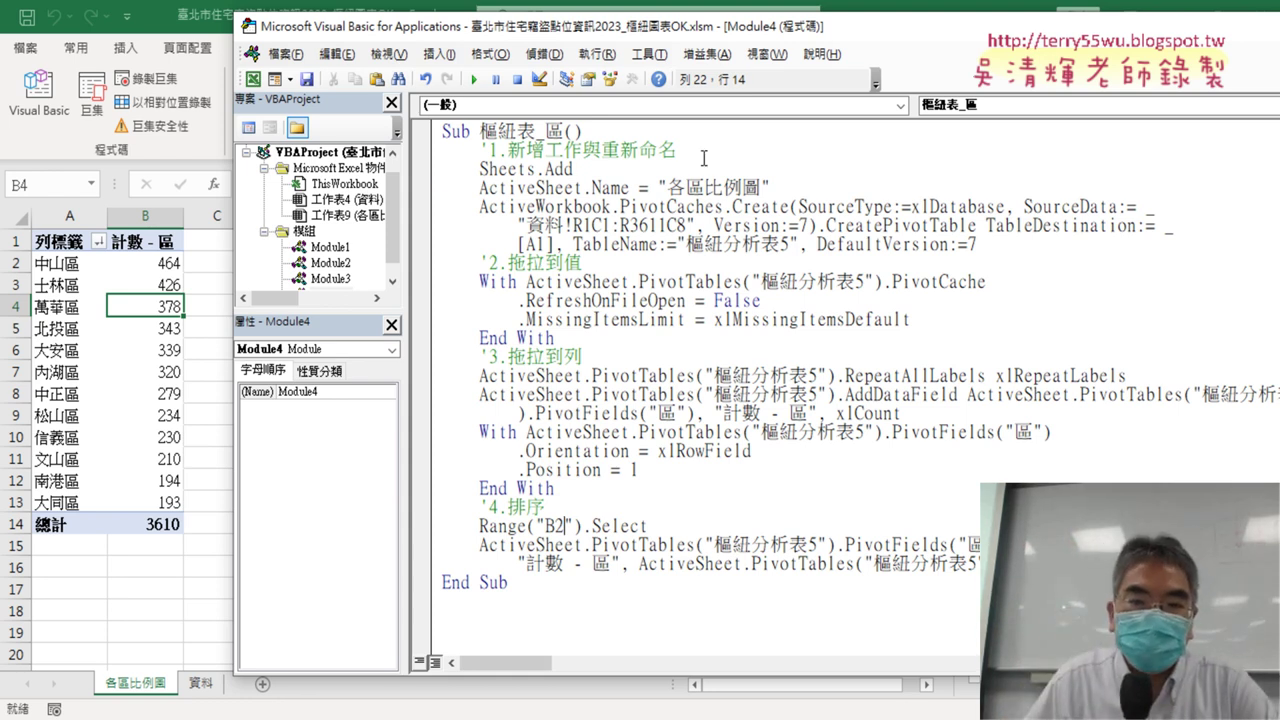
pyautogui.moveTo(694, 150); pyautogui.dragTo(508, 150)
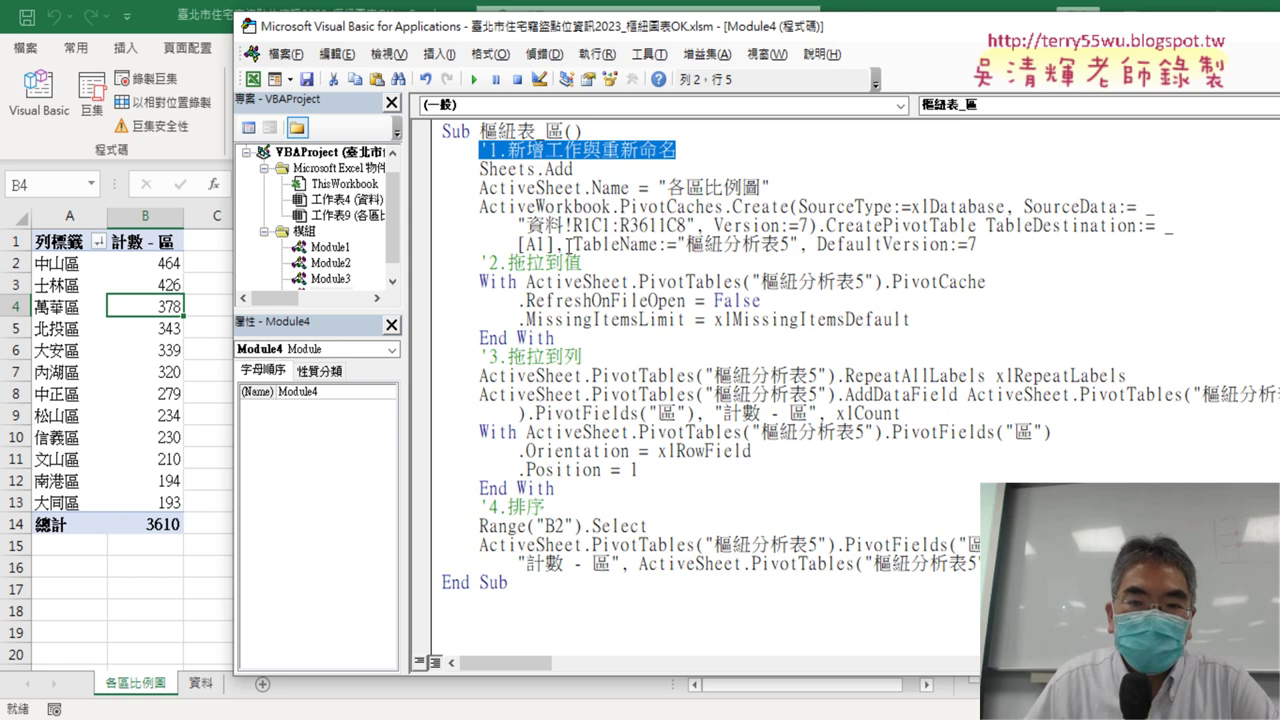
pyautogui.click(586, 262)
pyautogui.click(594, 357)
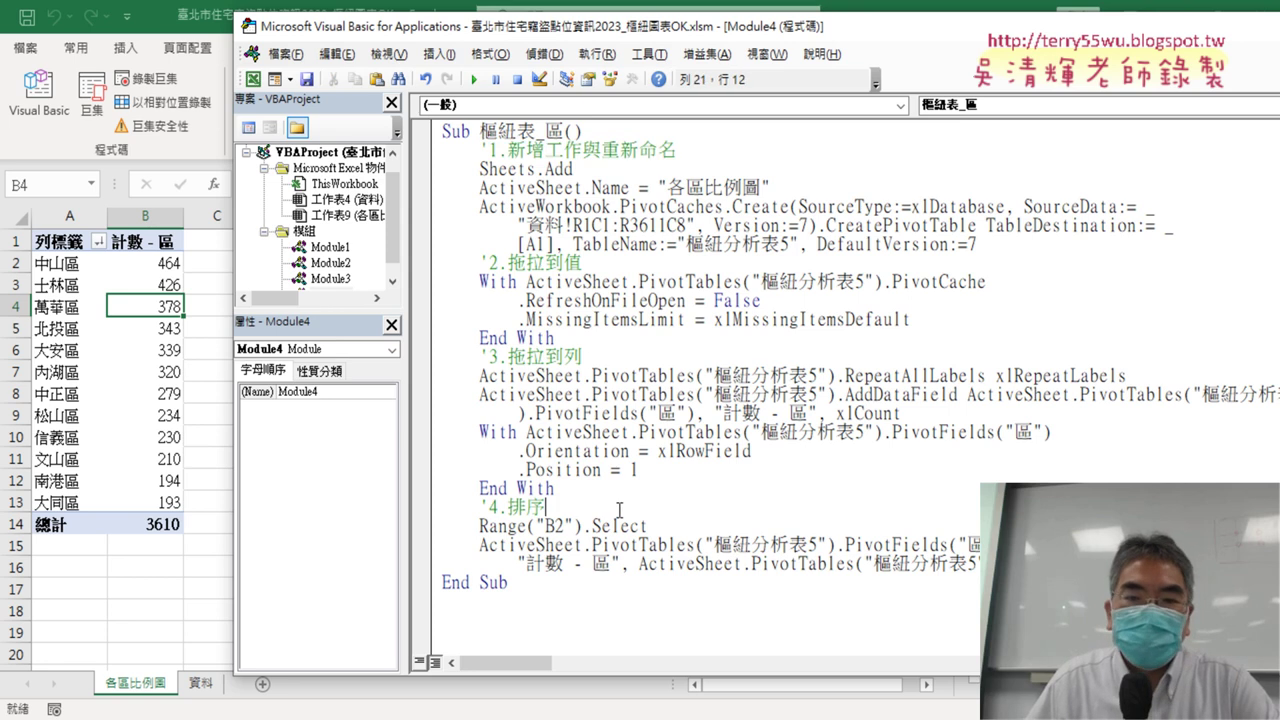
pyautogui.moveTo(619, 510); pyautogui.dragTo(442, 508)
pyautogui.click(646, 452)
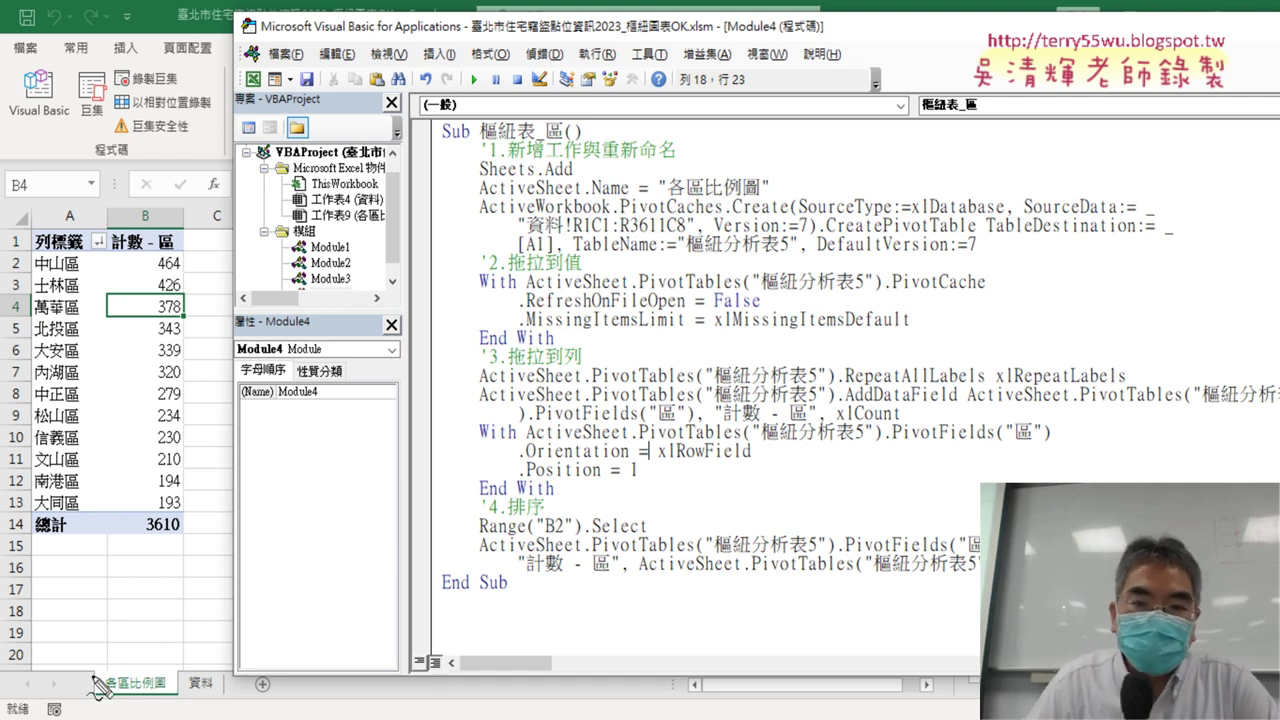
pyautogui.moveTo(790, 192)
pyautogui.mouseDown()
pyautogui.moveTo(748, 200)
pyautogui.moveTo(795, 200)
pyautogui.mouseUp()
pyautogui.moveTo(163, 708)
pyautogui.mouseDown()
pyautogui.moveTo(86, 690)
pyautogui.moveTo(147, 714)
pyautogui.mouseUp()
pyautogui.moveTo(738, 200)
pyautogui.mouseDown()
pyautogui.moveTo(270, 505)
pyautogui.moveTo(140, 640)
pyautogui.mouseUp()
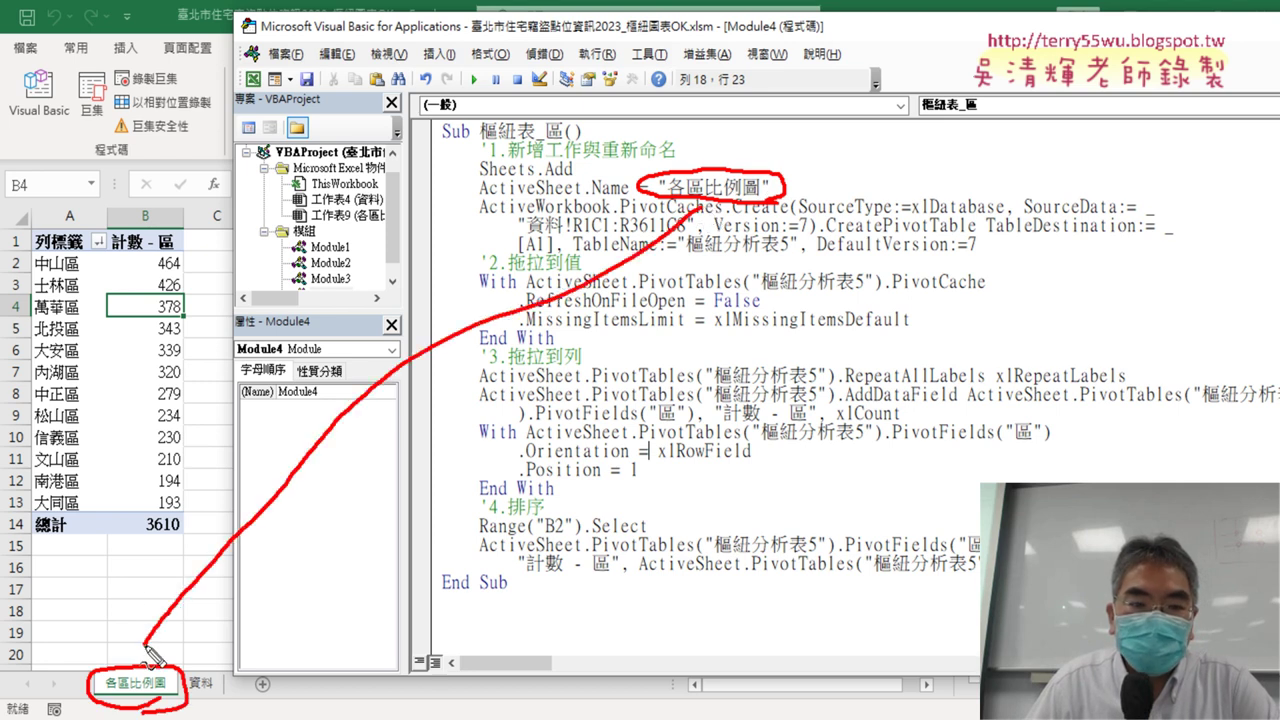
pyautogui.moveTo(147, 595); pyautogui.dragTo(185, 622)
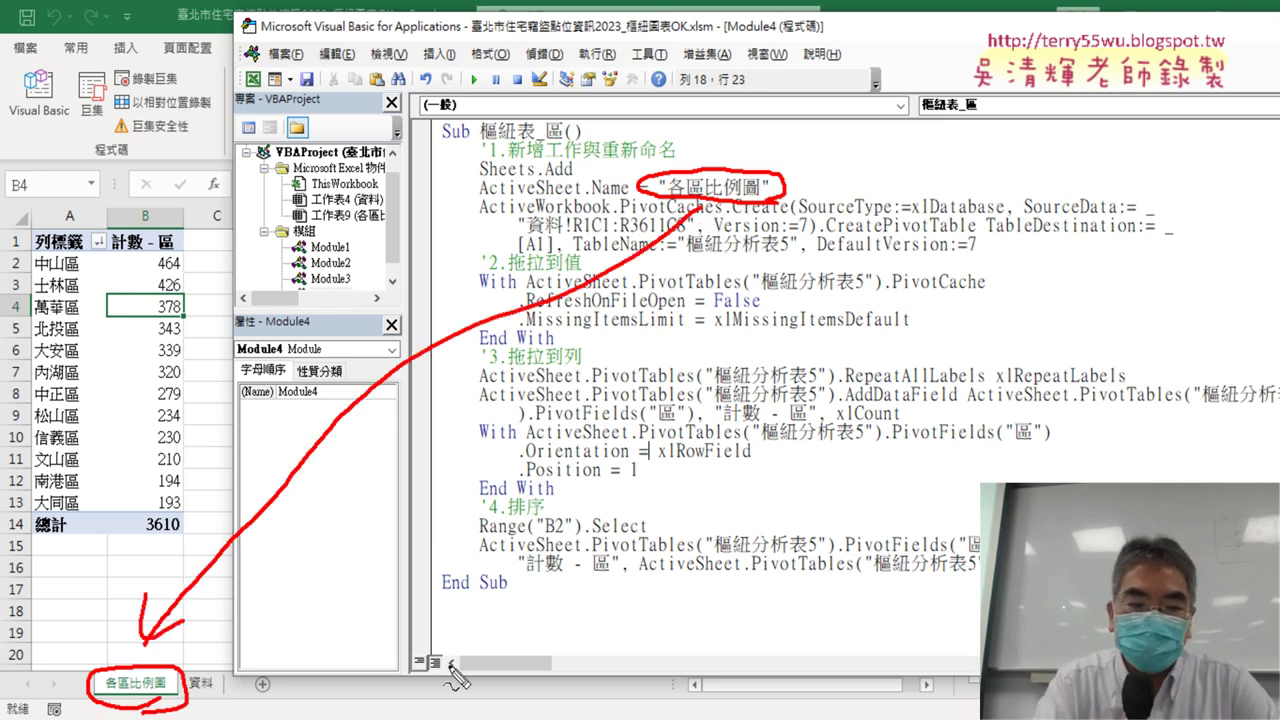
pyautogui.press('Escape')
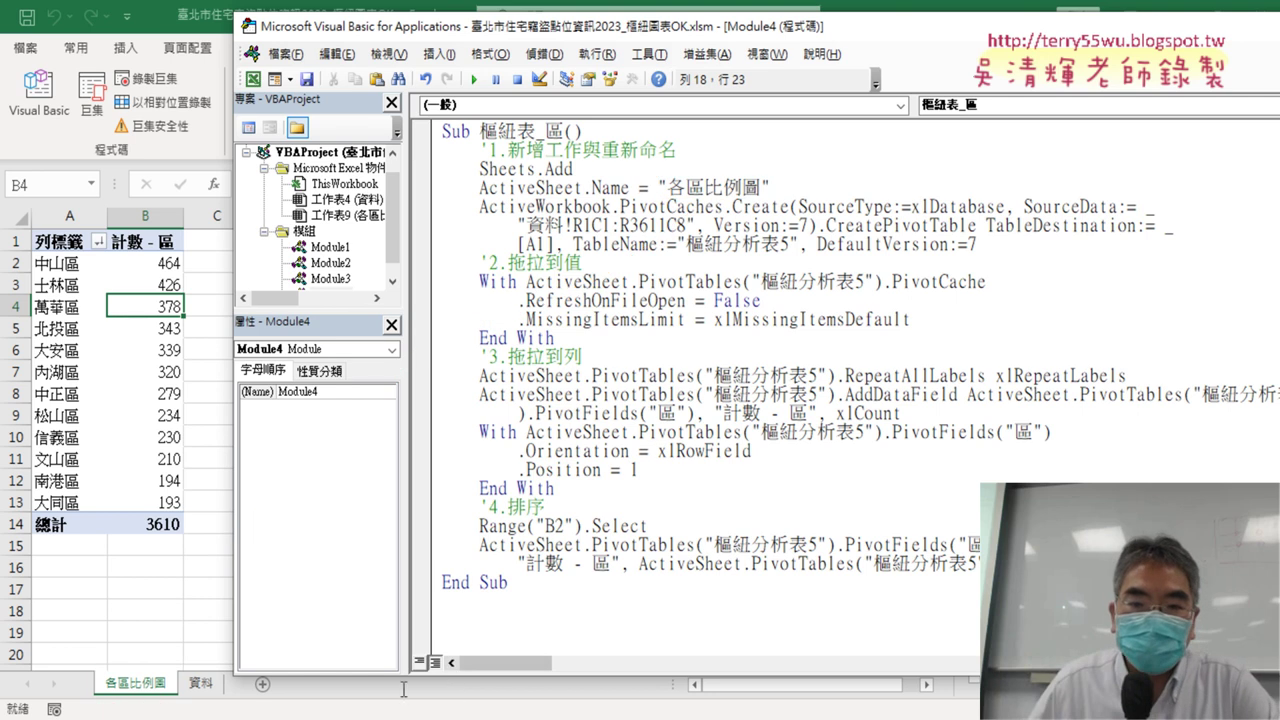
# Delete the old 各區比例圖 sheet and confirm the deletion.
pyautogui.rightClick(141, 690)
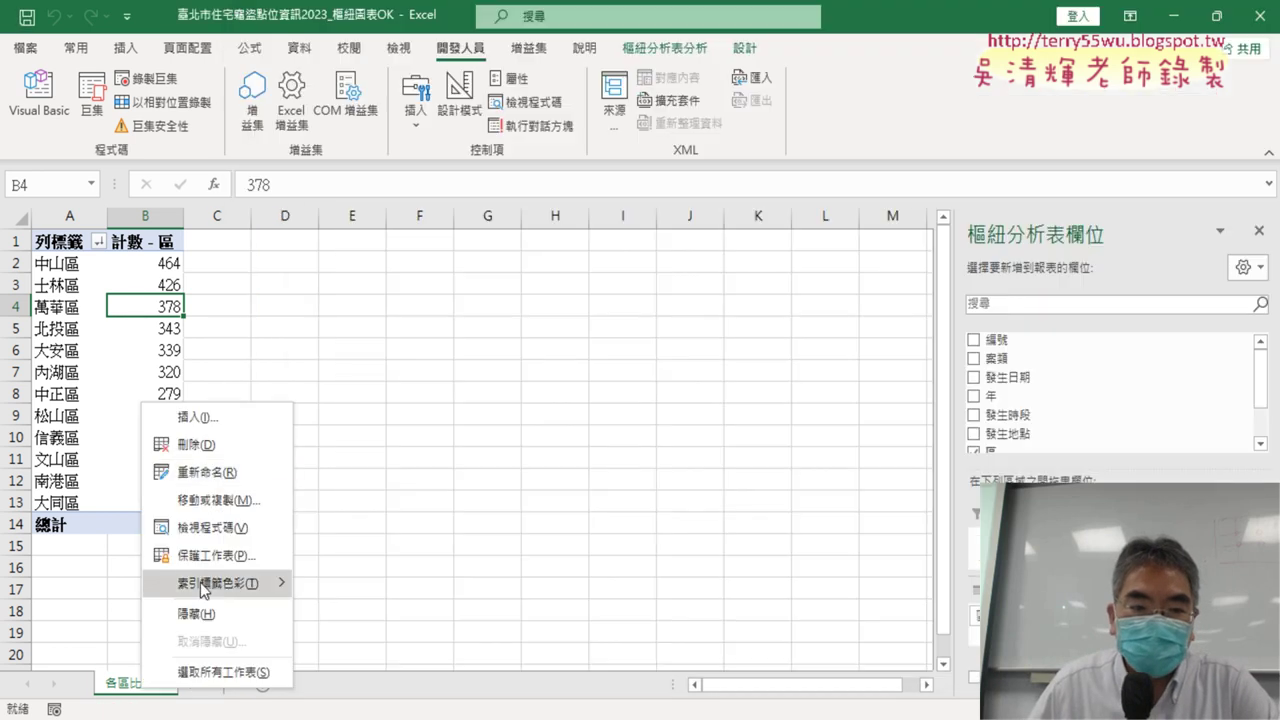
pyautogui.click(214, 443)
pyautogui.click(585, 422)
# Run the 樞紐表_區 macro in Visual Basic and return to the rebuilt district pivot table.
pyautogui.click(64, 119)
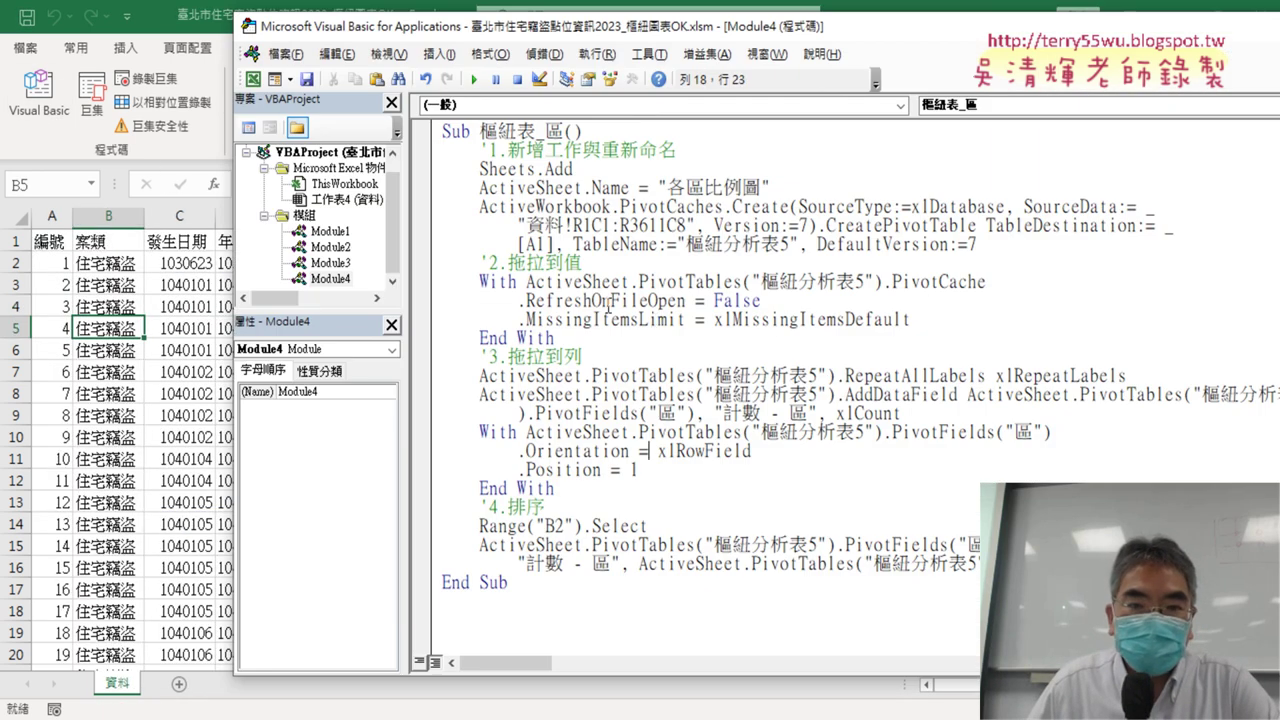
pyautogui.click(474, 79)
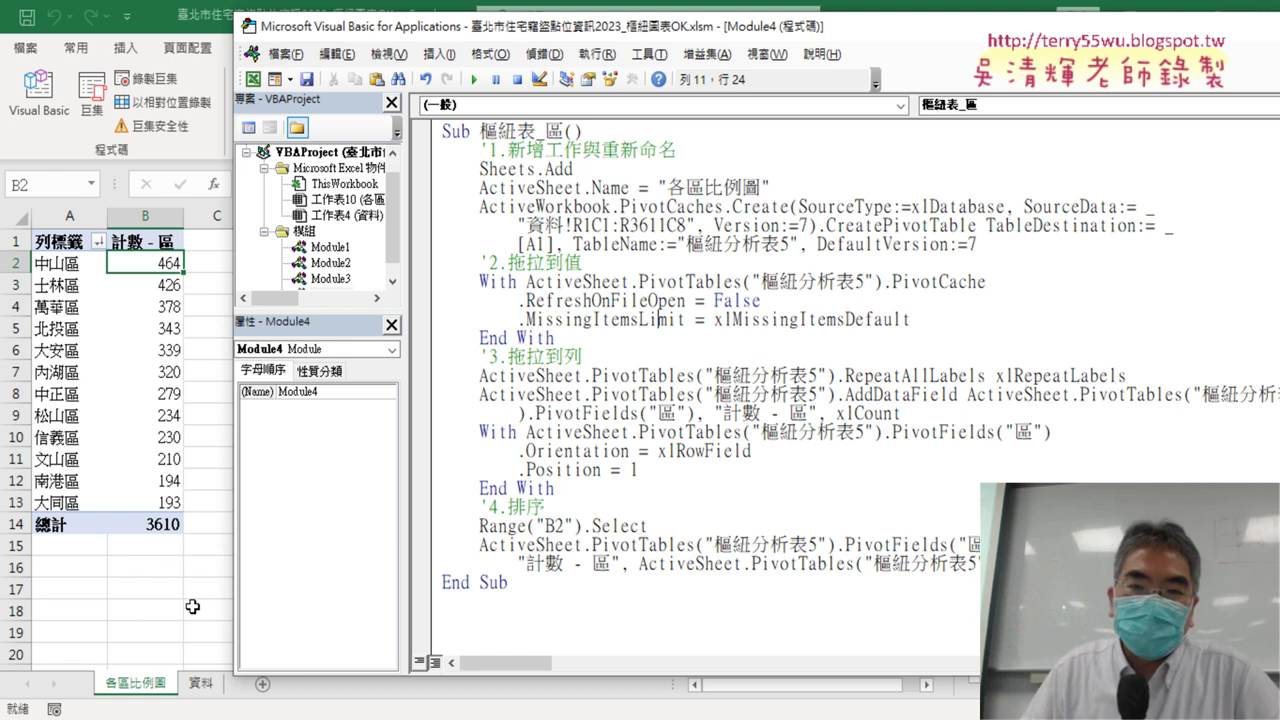
pyautogui.click(127, 395)
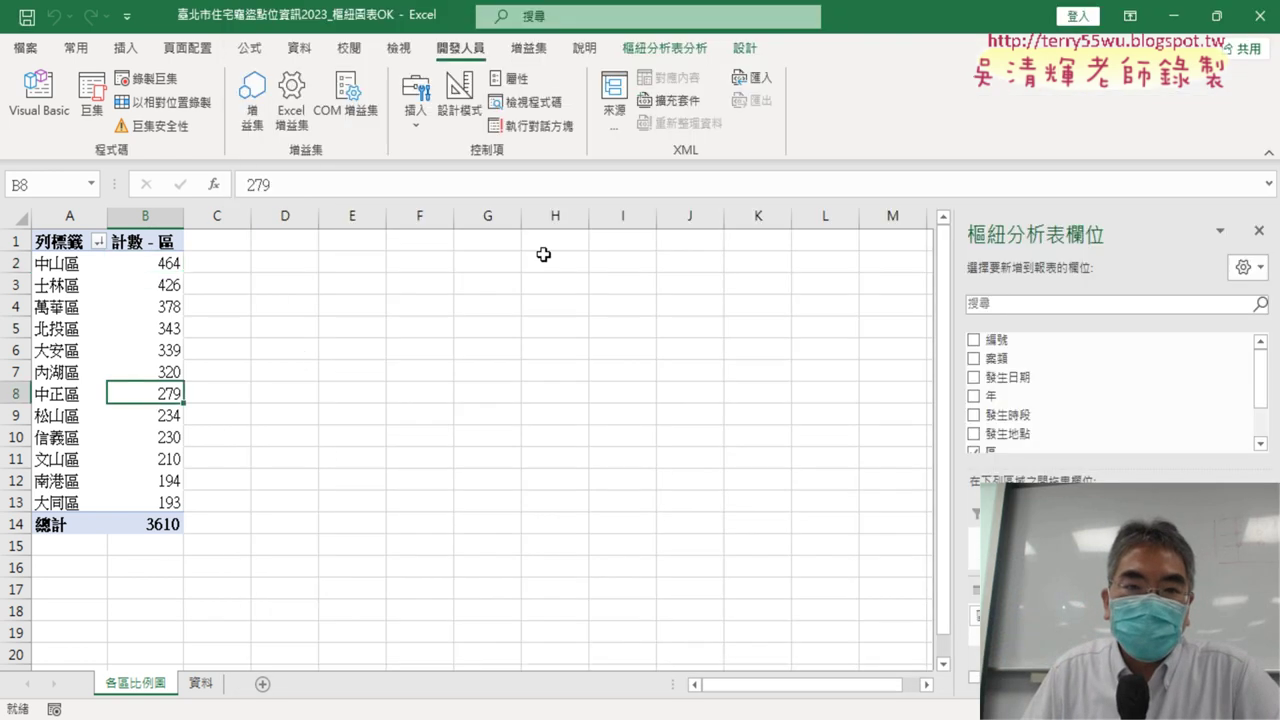
# Change the macro's TableDestination to [A3] and the sort cell from B2 to B4.
pyautogui.click(38, 95)
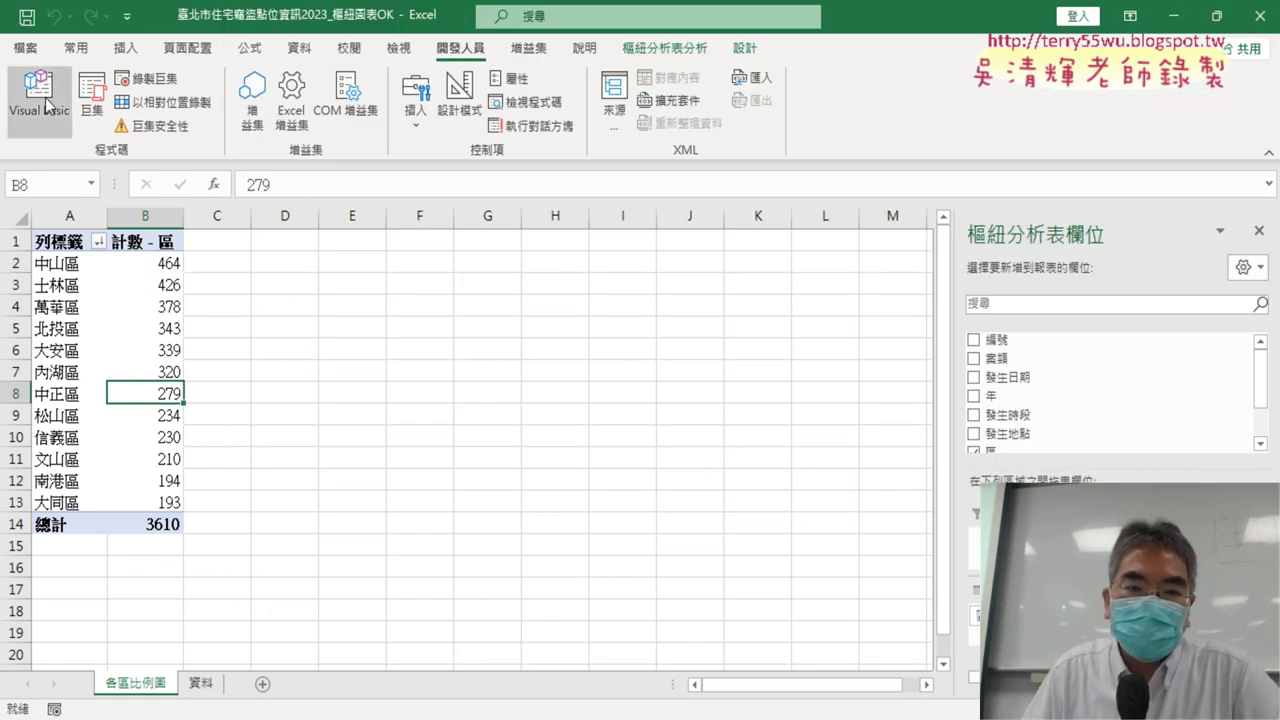
pyautogui.click(540, 244)
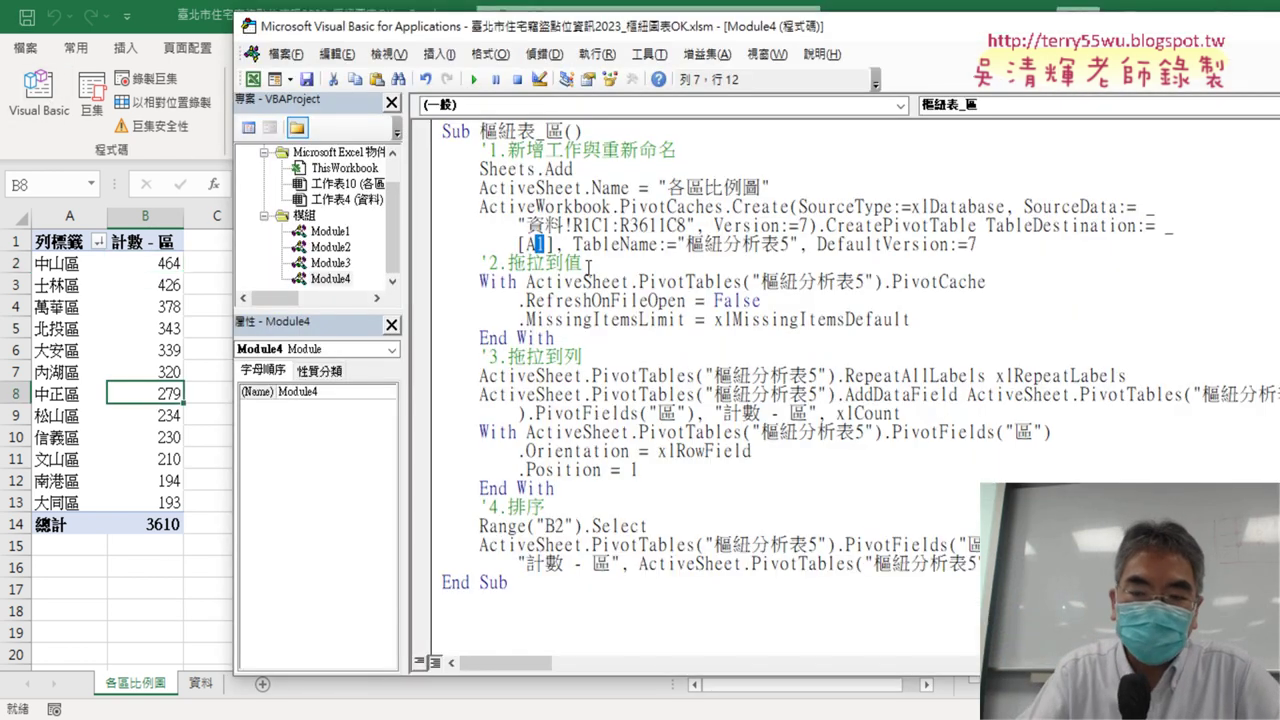
pyautogui.doubleClick(558, 525)
pyautogui.write('B4')
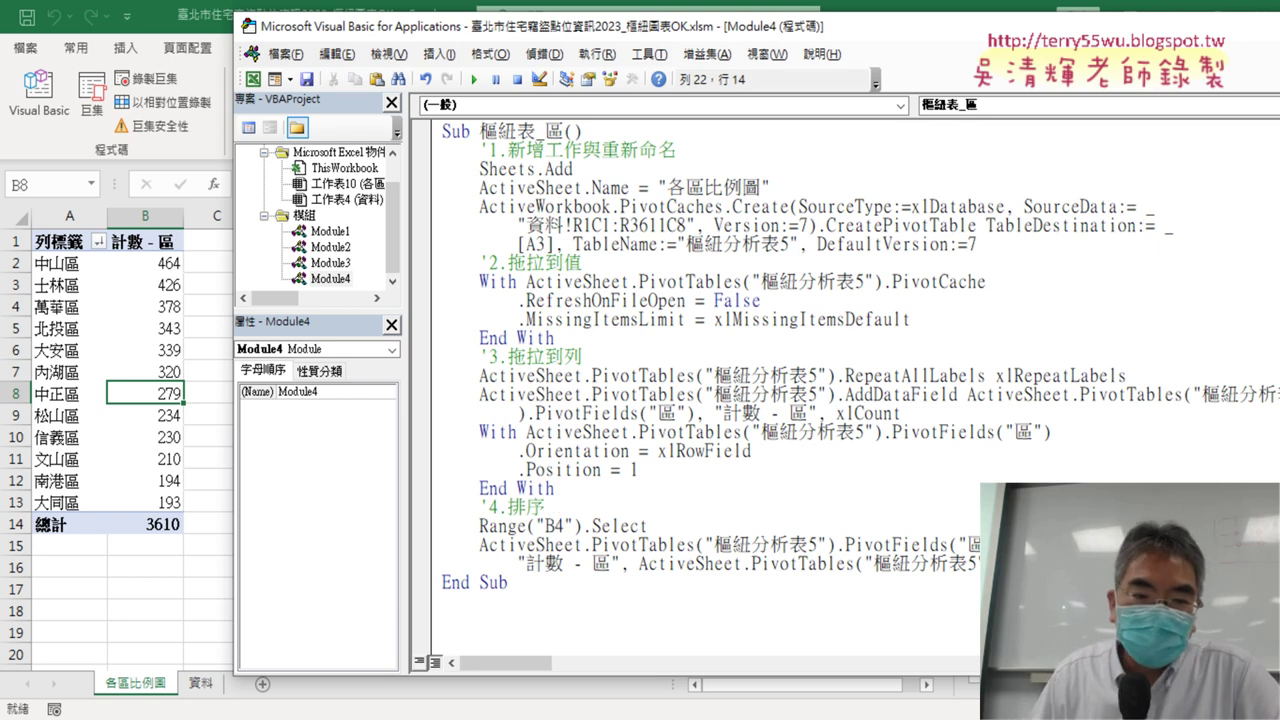
# Delete the 各區比例圖 sheet and rerun the macro with F5 to rebuild it at row 3.
pyautogui.rightClick(143, 688)
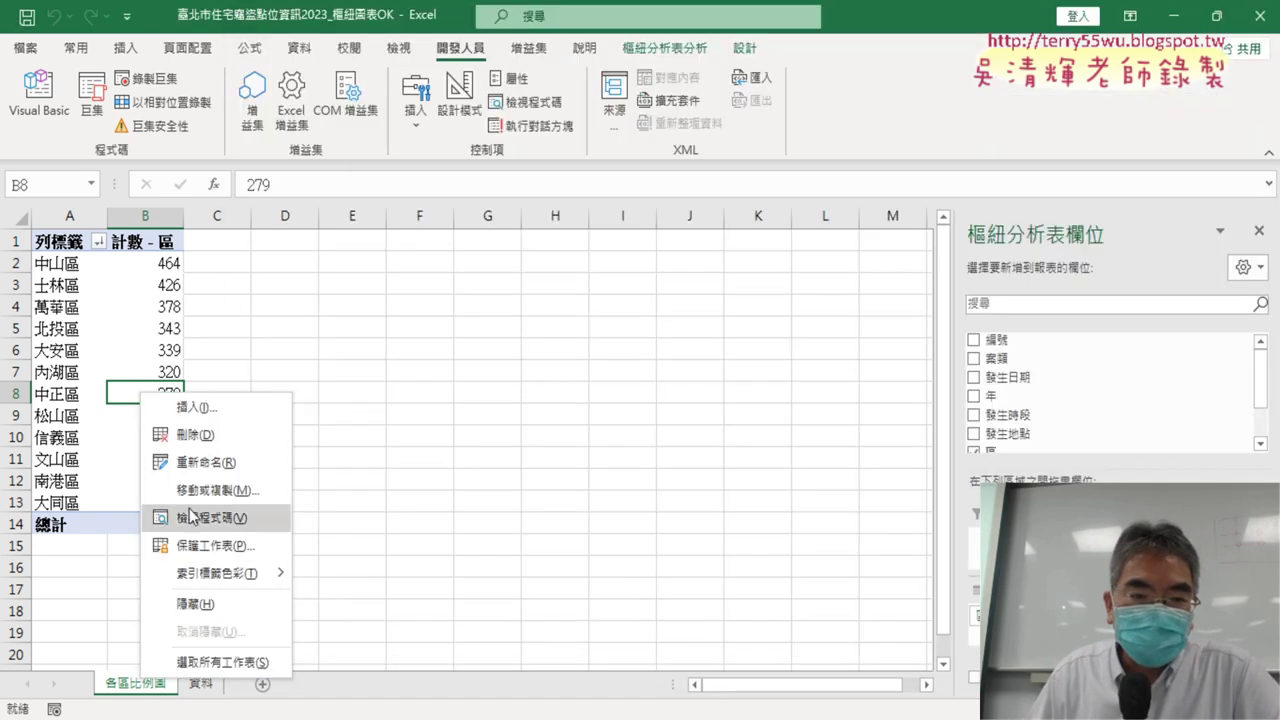
pyautogui.click(205, 437)
pyautogui.click(597, 420)
pyautogui.hotkey('alt', 'F11')
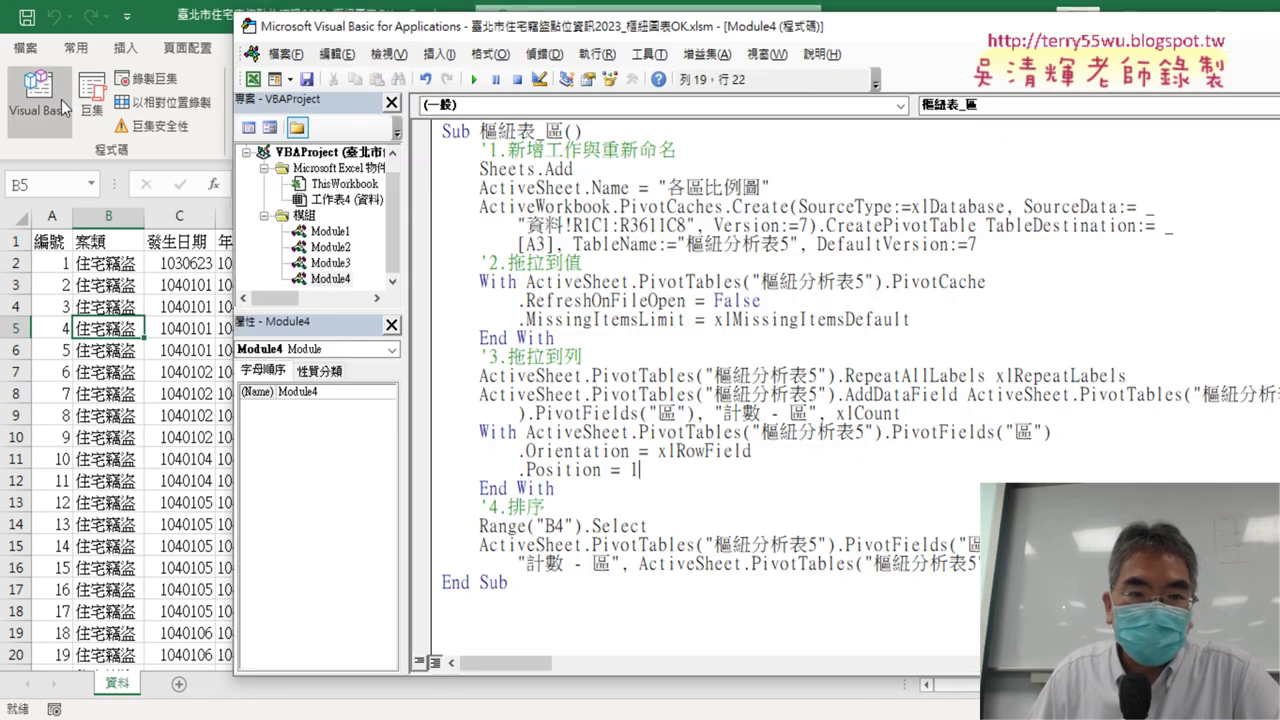
pyautogui.press('F5')
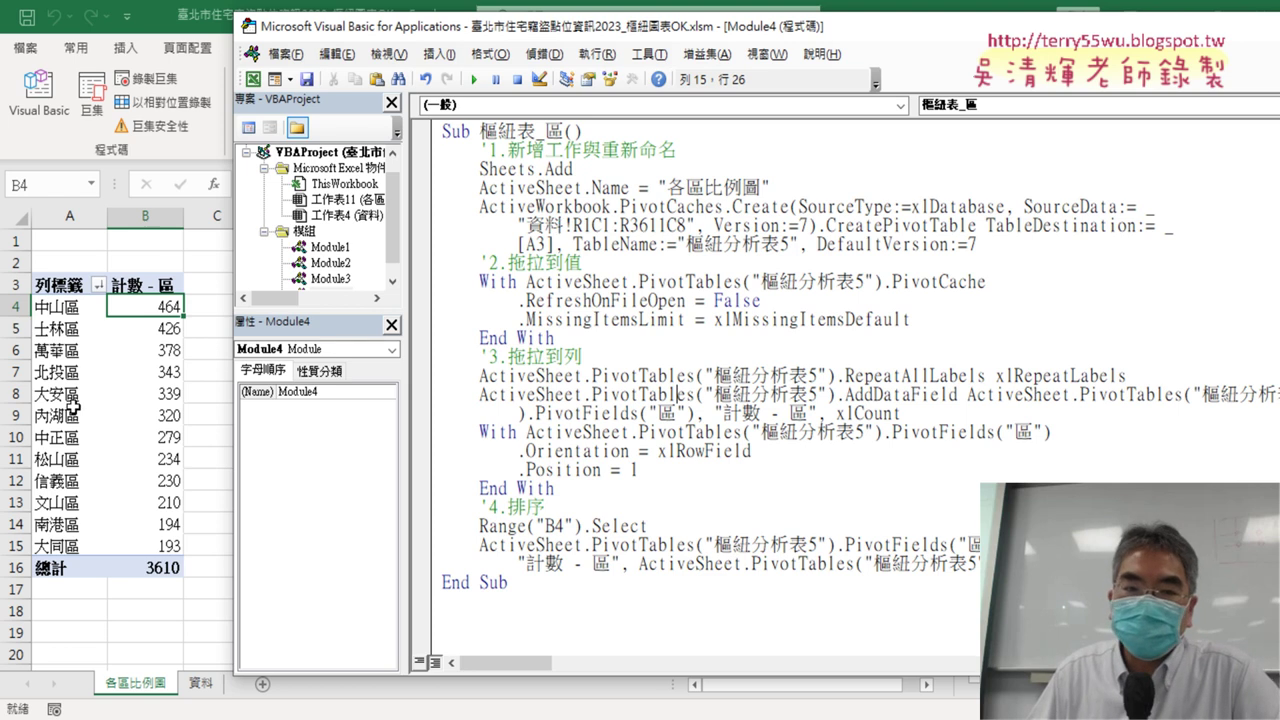
pyautogui.click(225, 432)
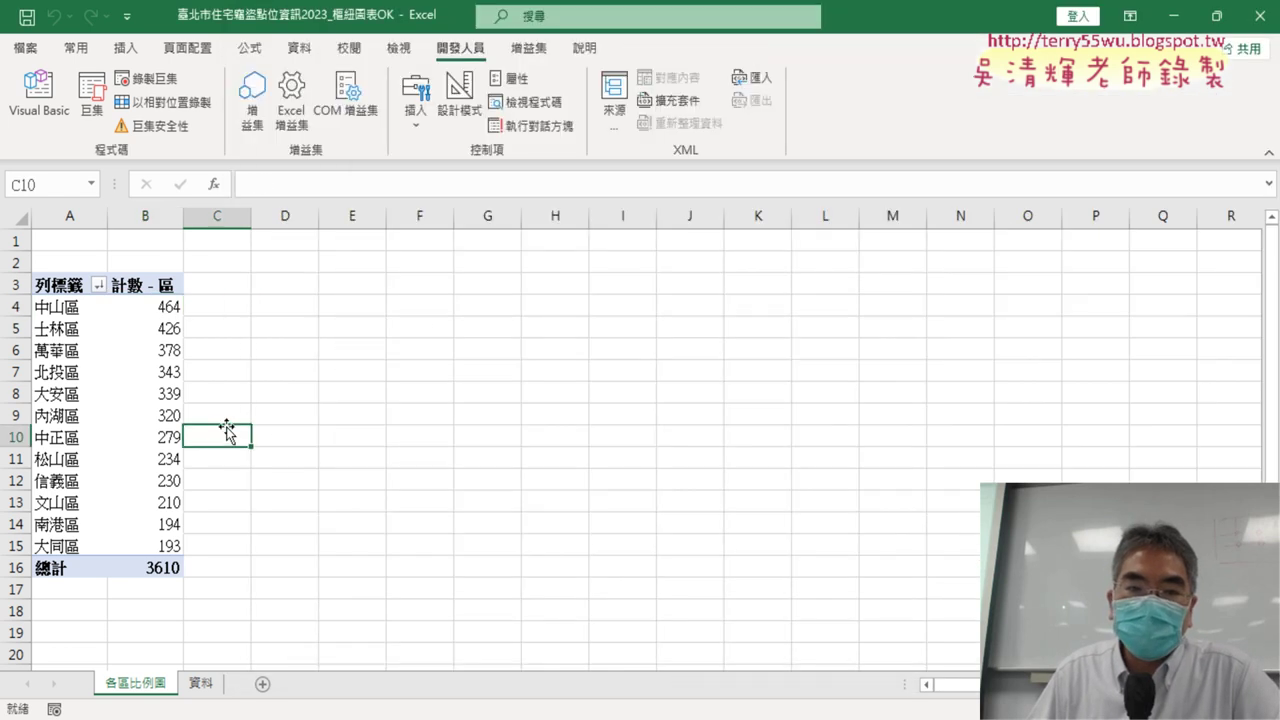
# Insert a pie PivotChart of the district counts from the 各區比例圖 pivot table.
pyautogui.click(63, 386)
pyautogui.click(120, 389)
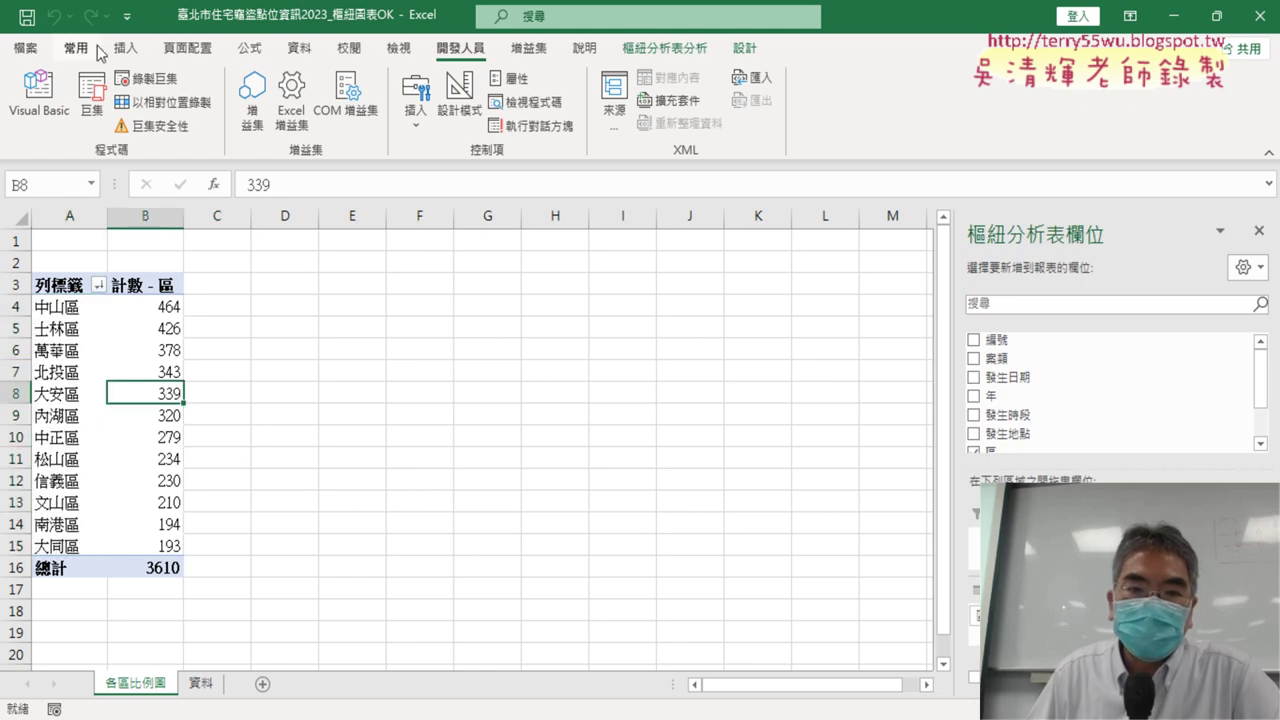
pyautogui.click(686, 50)
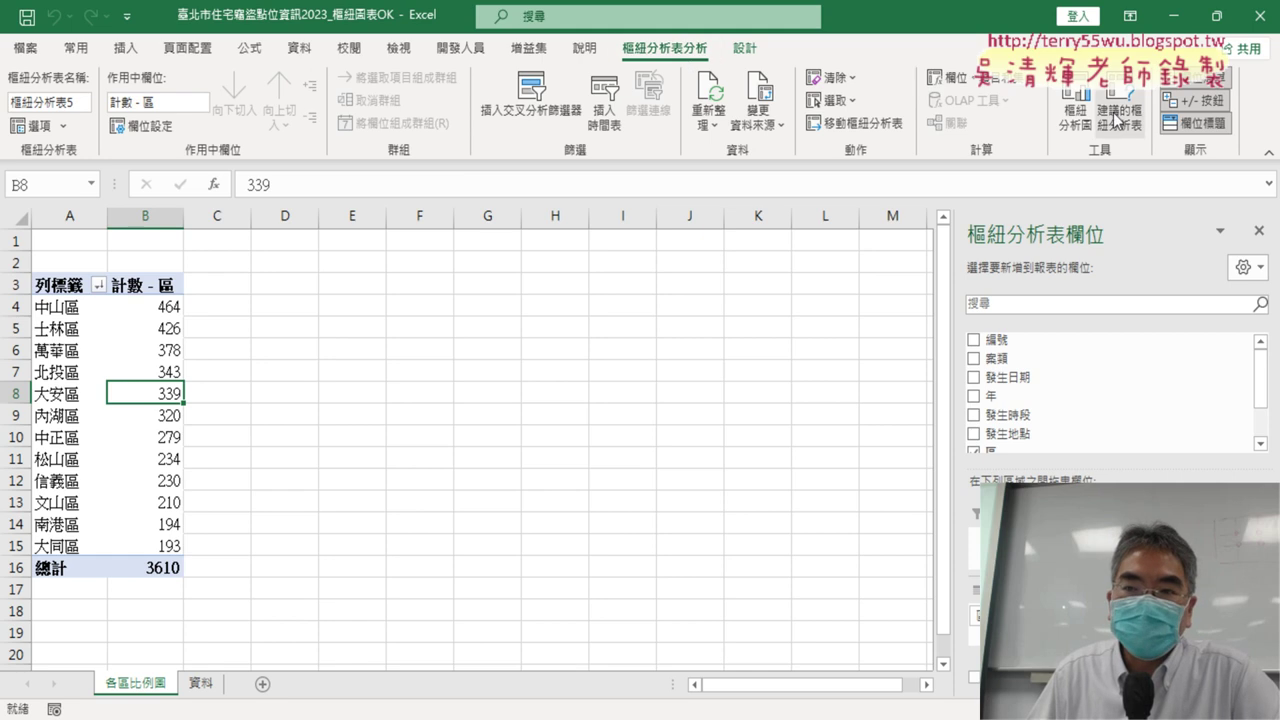
pyautogui.click(1083, 118)
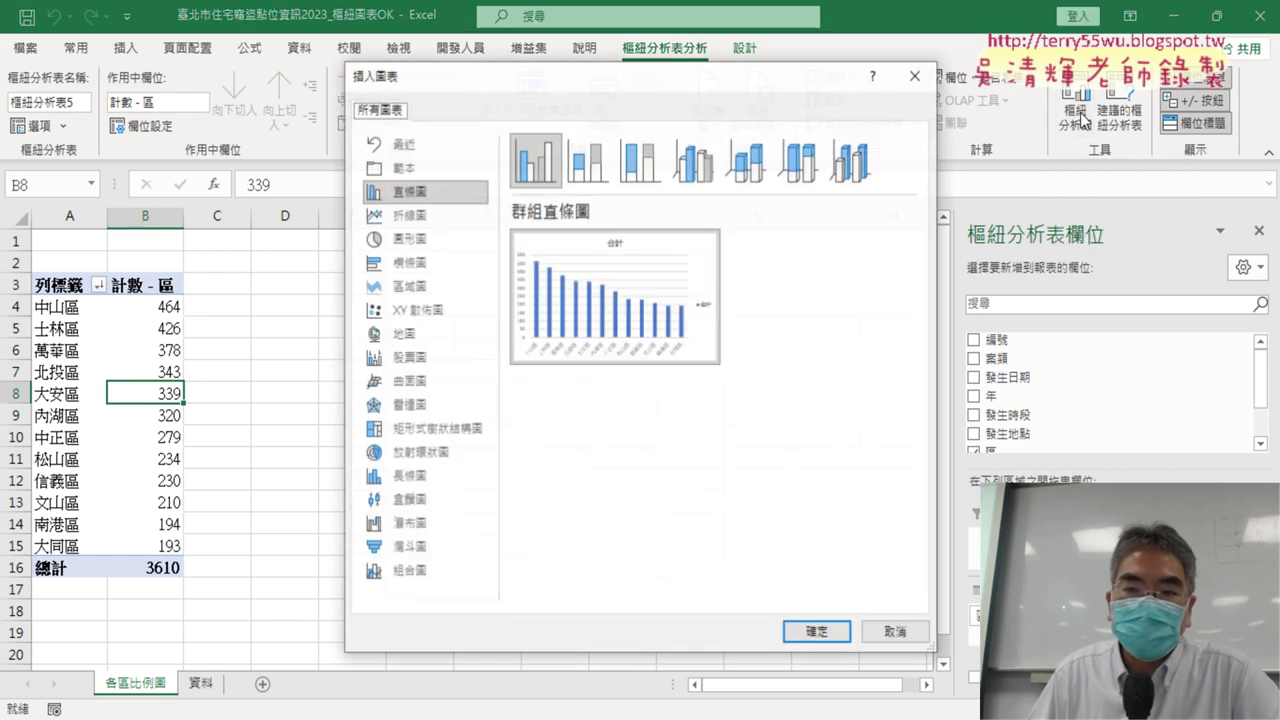
pyautogui.click(398, 240)
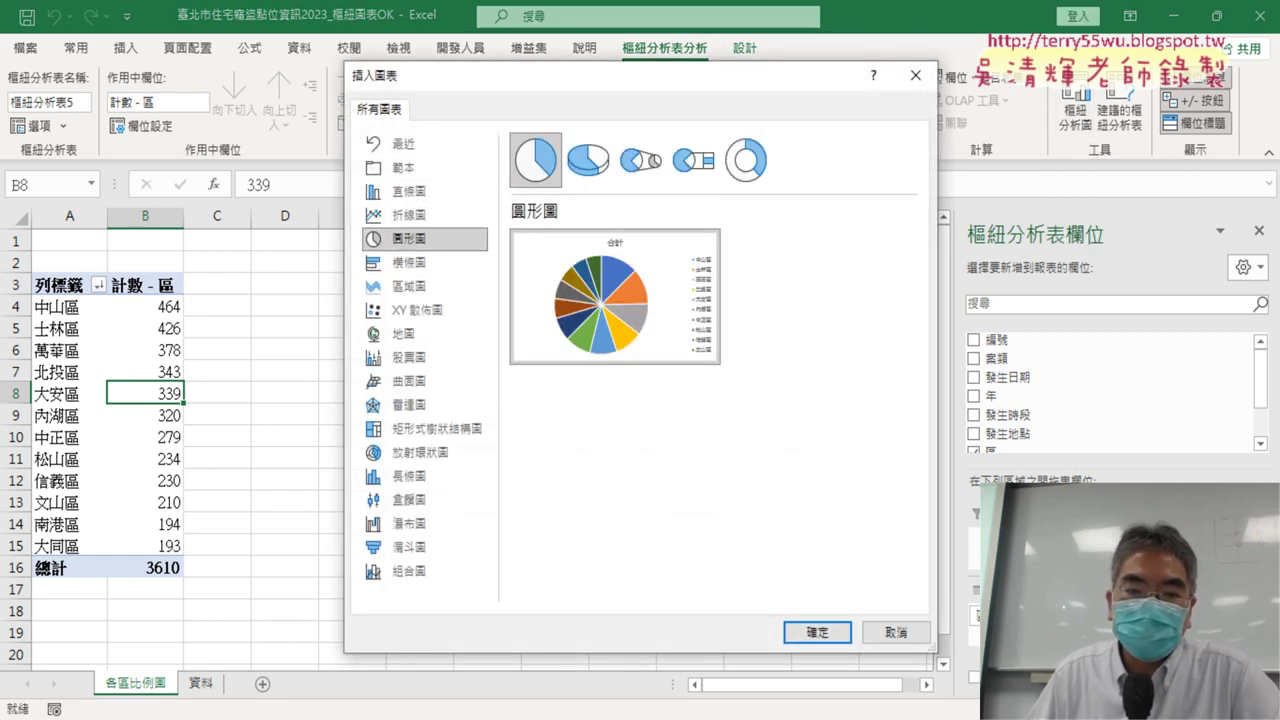
pyautogui.click(818, 632)
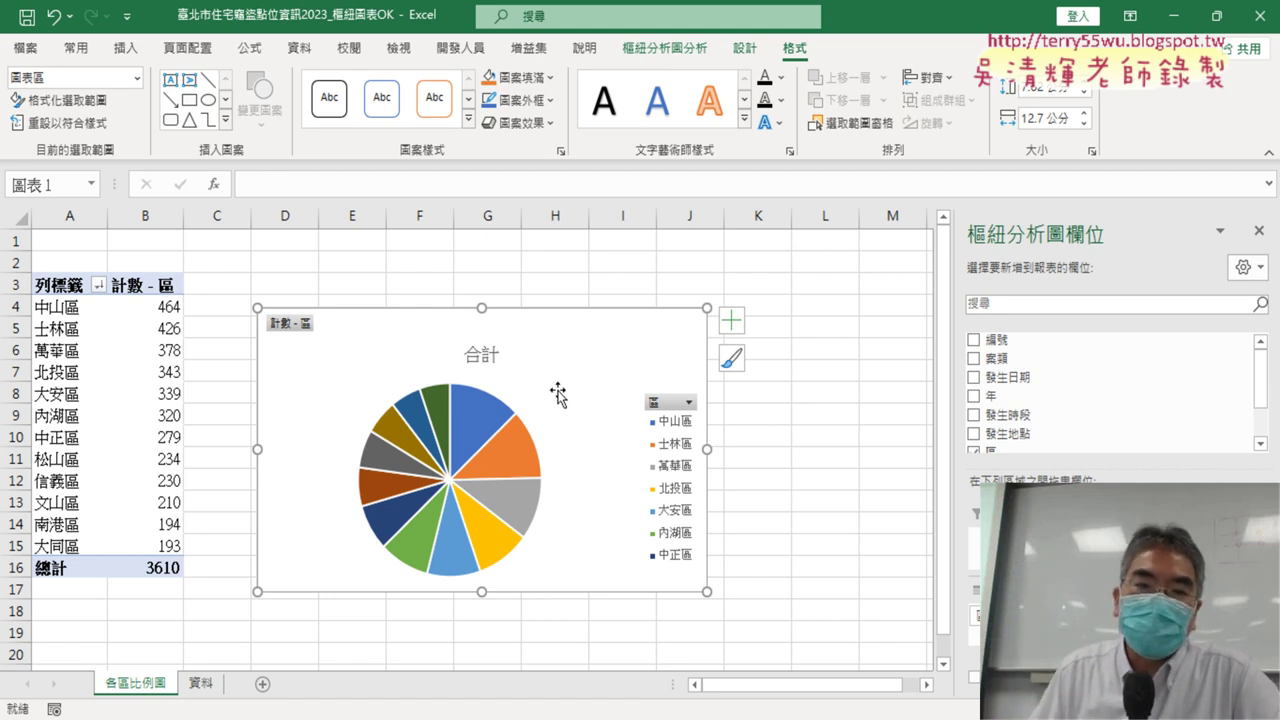
# Add data callouts showing district names and percentages to the pie slices.
pyautogui.click(478, 355)
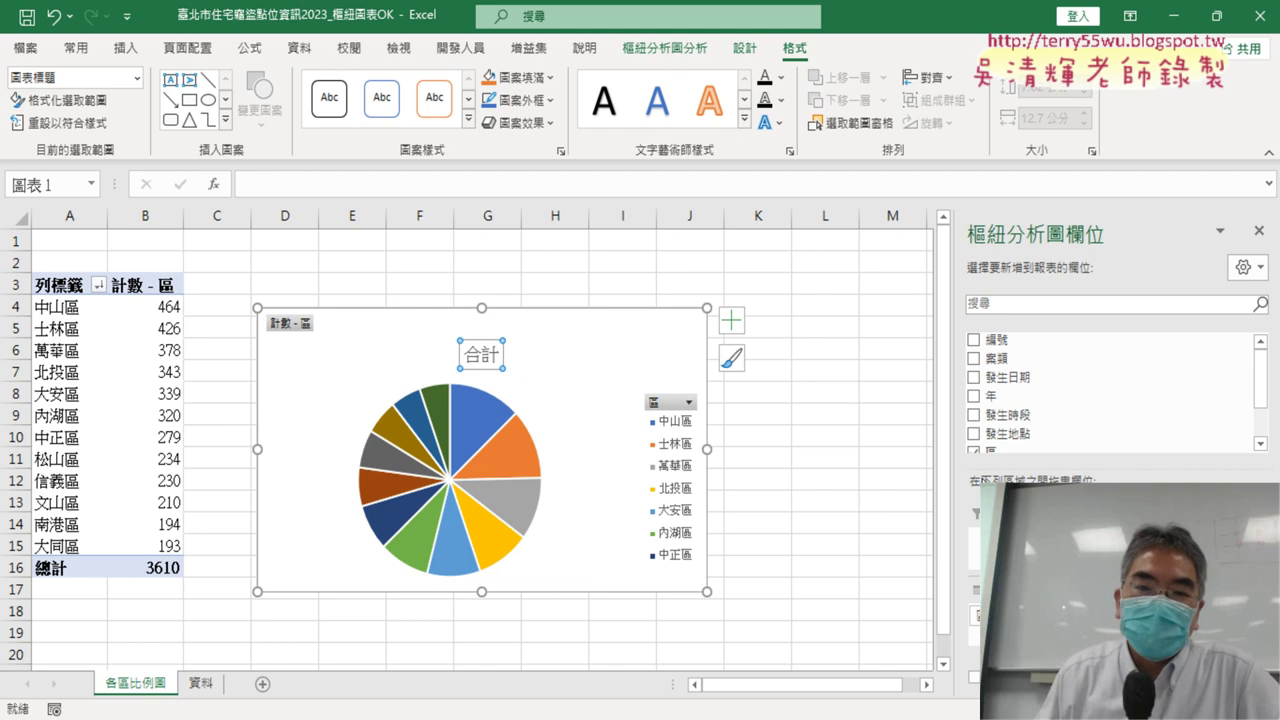
pyautogui.rightClick(476, 425)
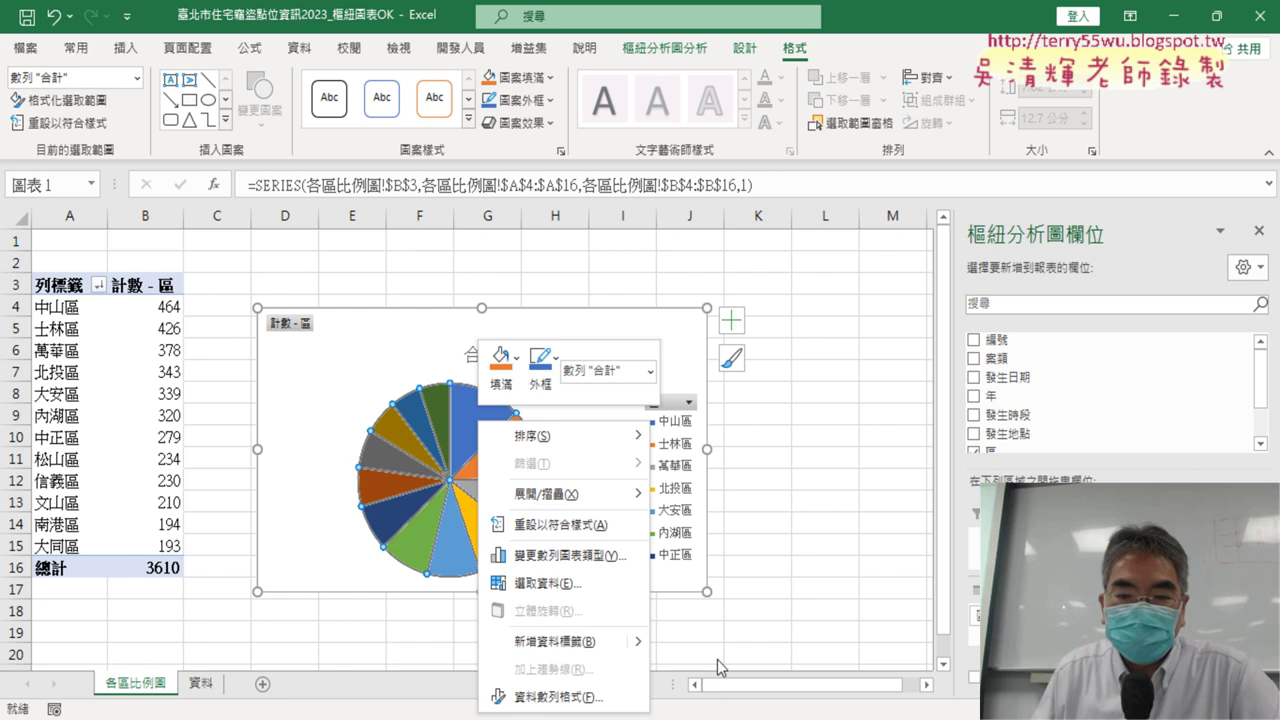
pyautogui.moveTo(554, 641)
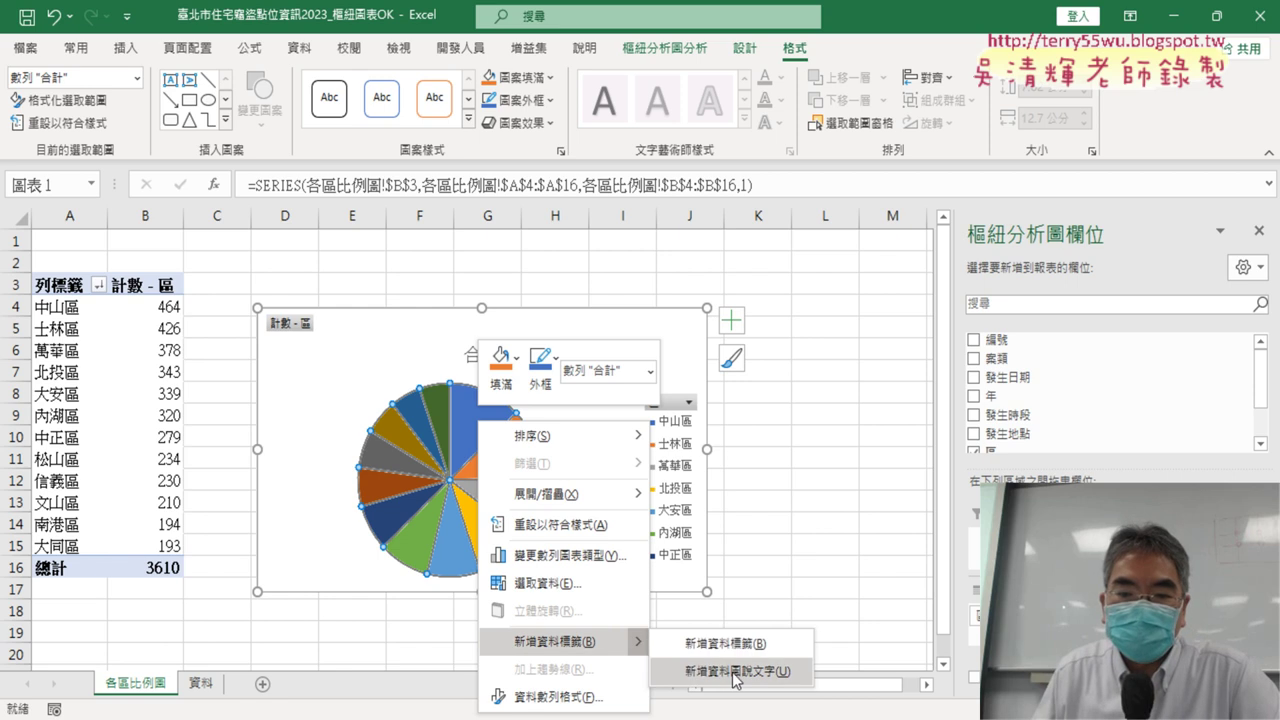
pyautogui.click(735, 671)
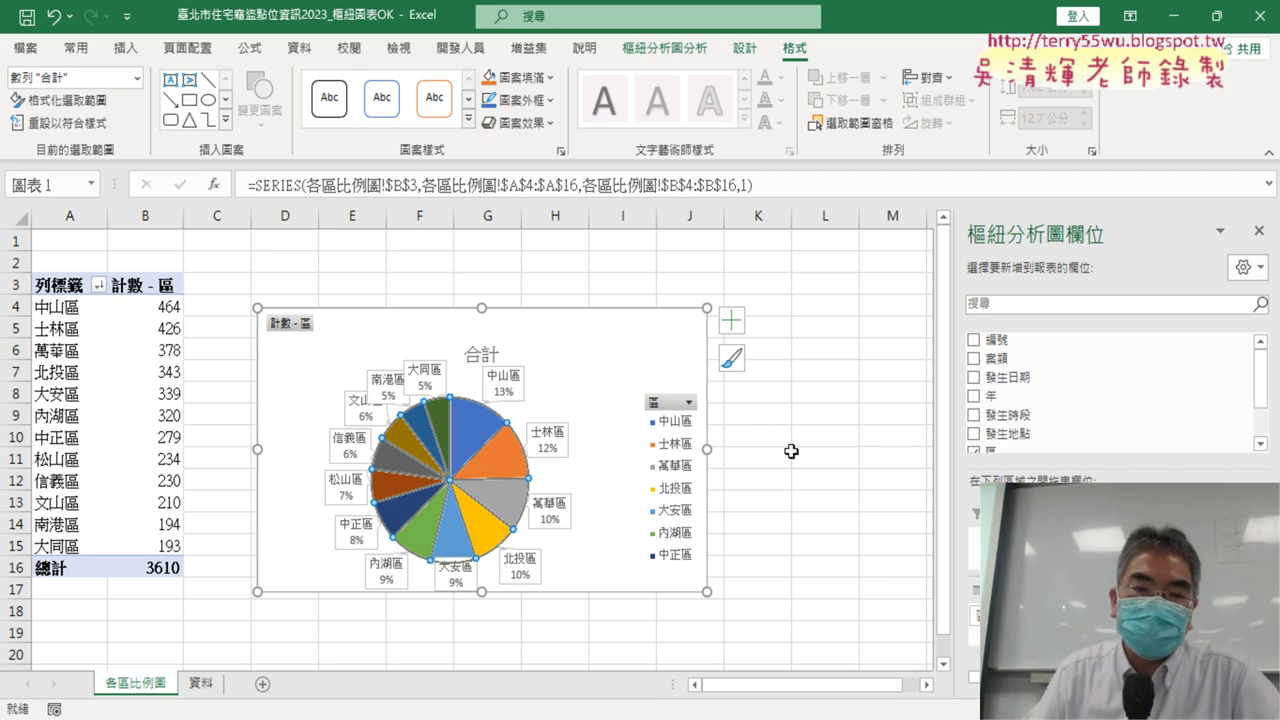
# Pull out the 中山區 slice, undo it, then delete the whole pie chart.
pyautogui.click(477, 436)
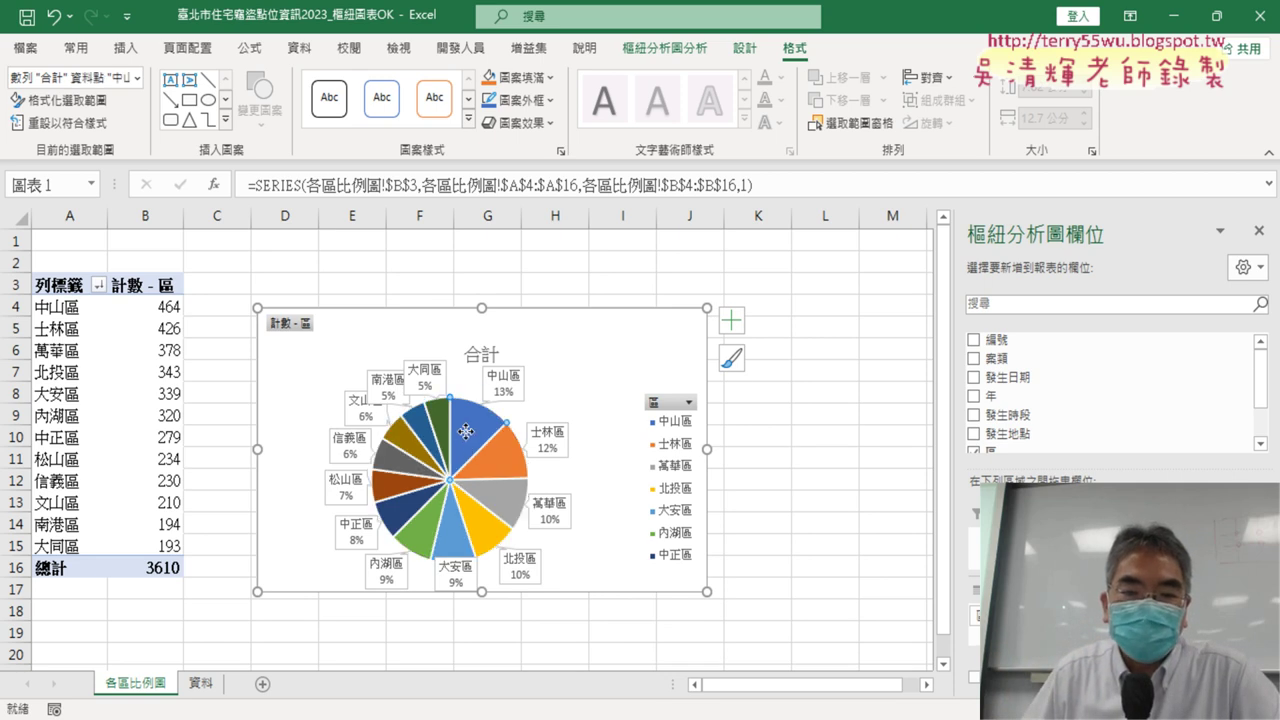
pyautogui.moveTo(465, 431); pyautogui.dragTo(474, 423)
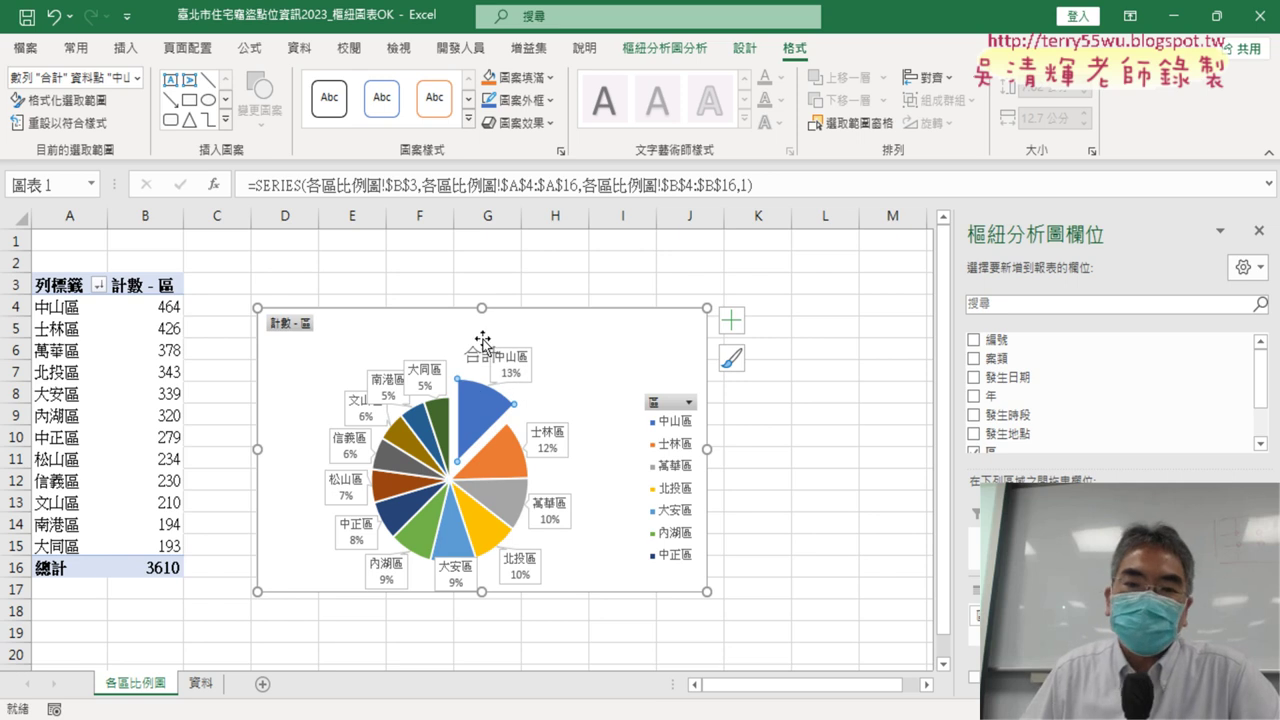
pyautogui.moveTo(453, 510)
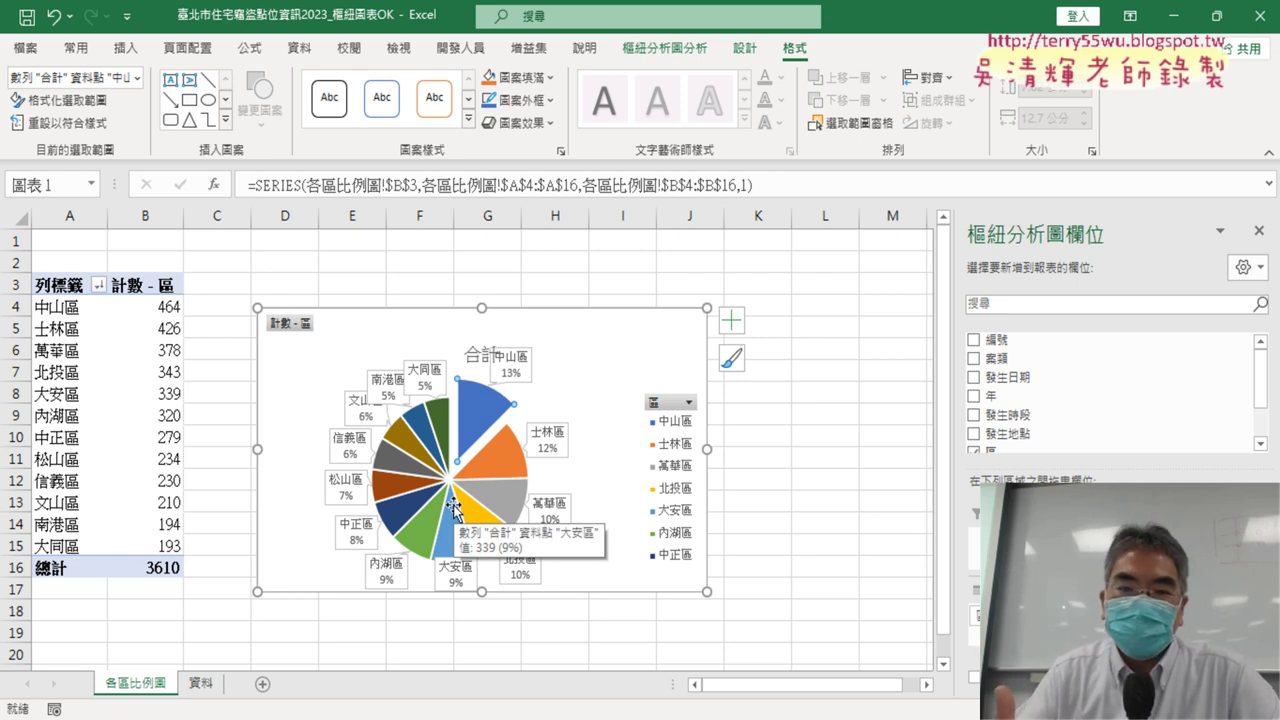
pyautogui.hotkey('ctrl', 'z')
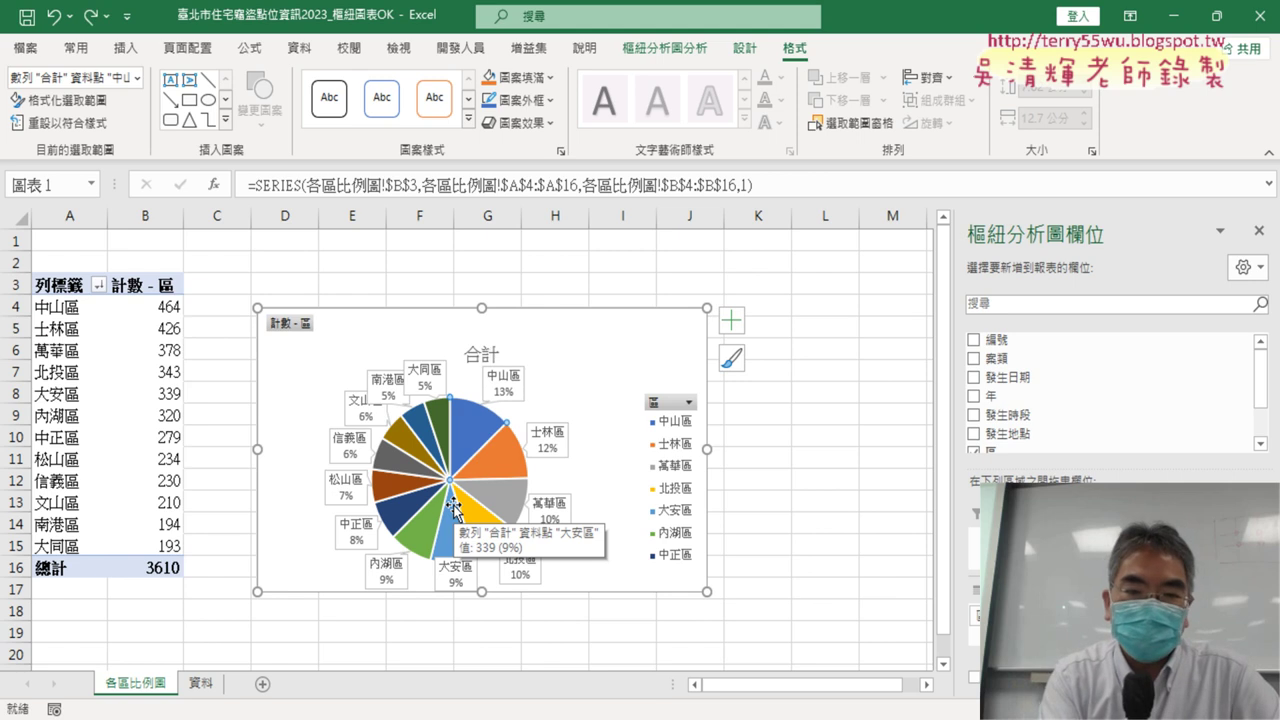
pyautogui.click(661, 333)
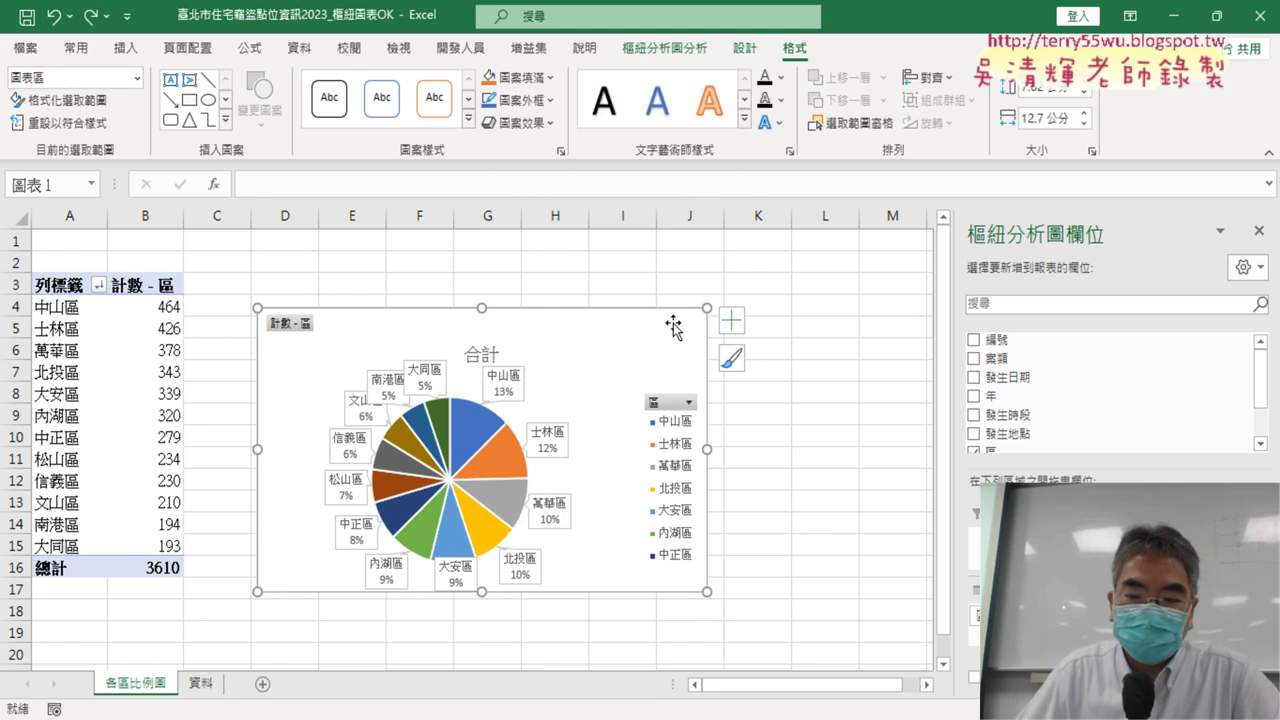
pyautogui.press('Delete')
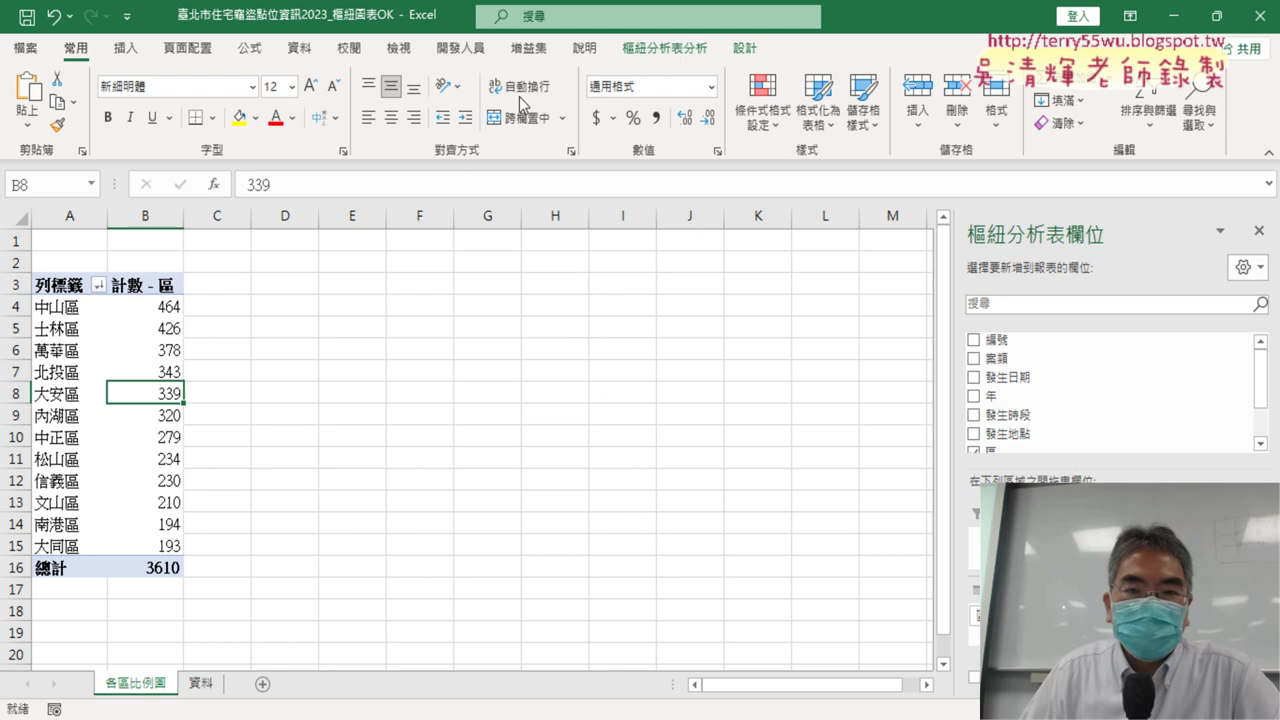
# Record a new macro named 樞紐圖_區 from the Developer tab, replacing the existing one.
pyautogui.click(462, 48)
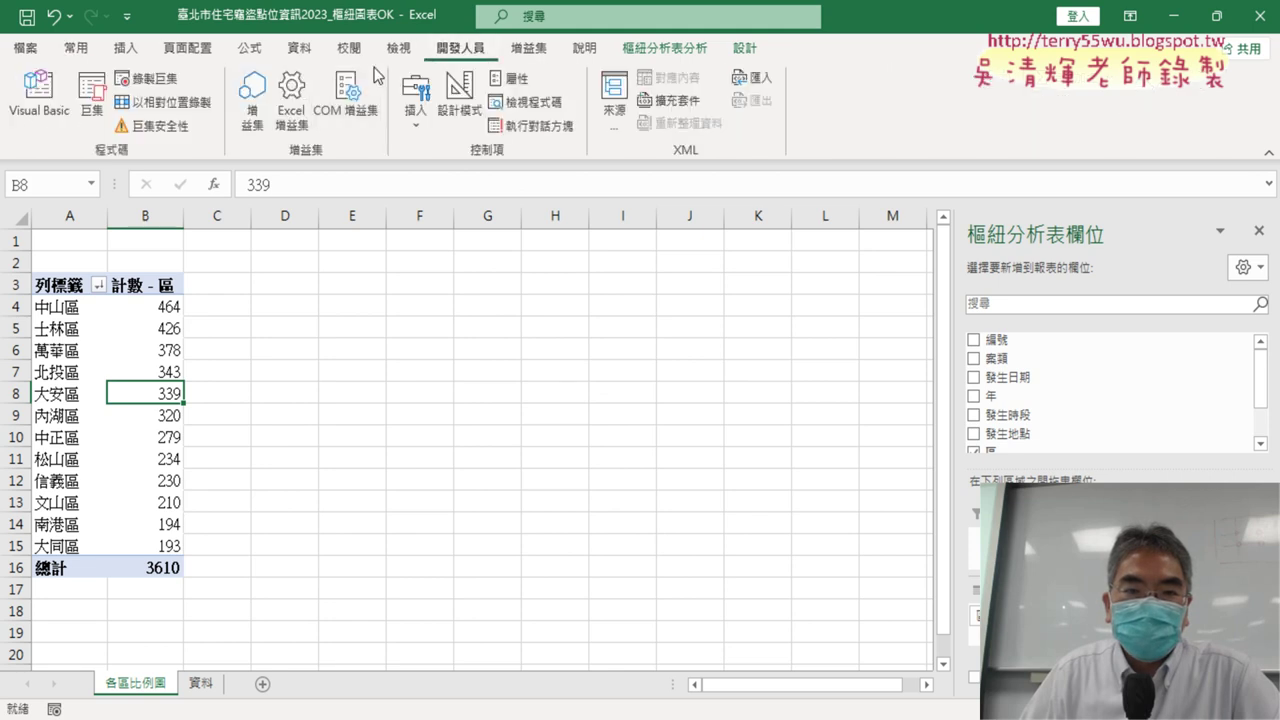
pyautogui.click(147, 78)
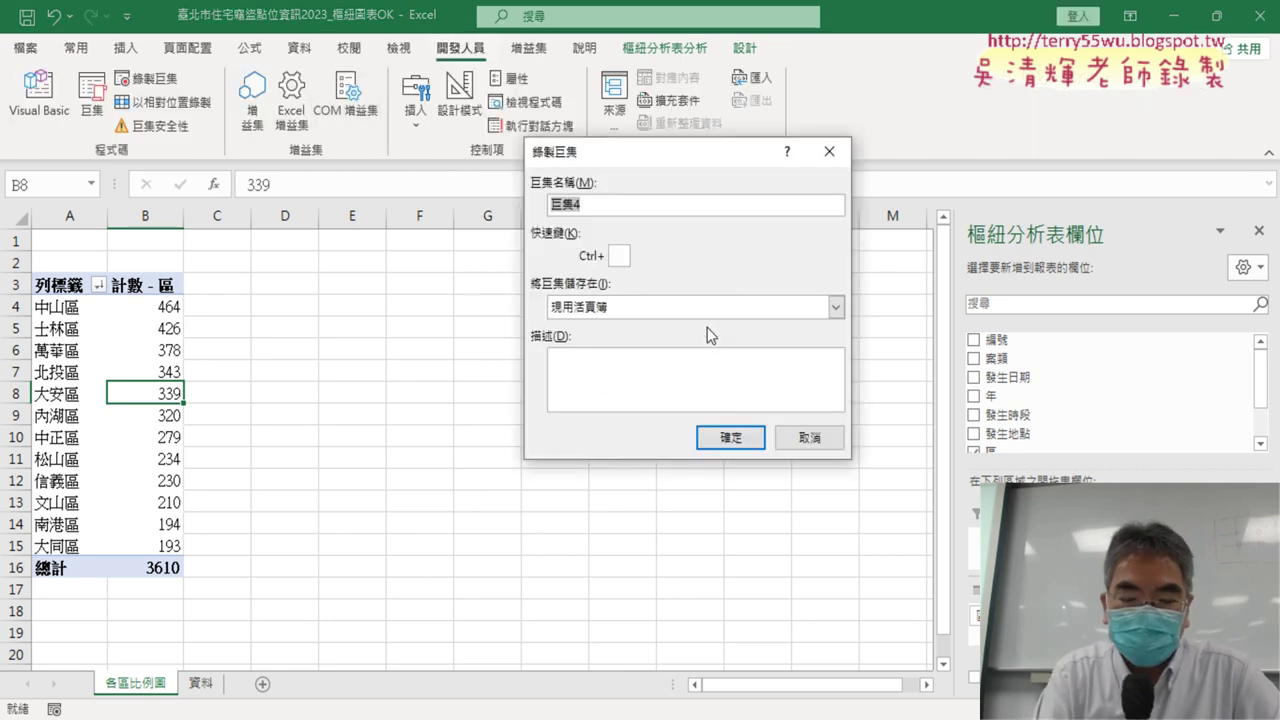
pyautogui.write('ㄕㄨ')
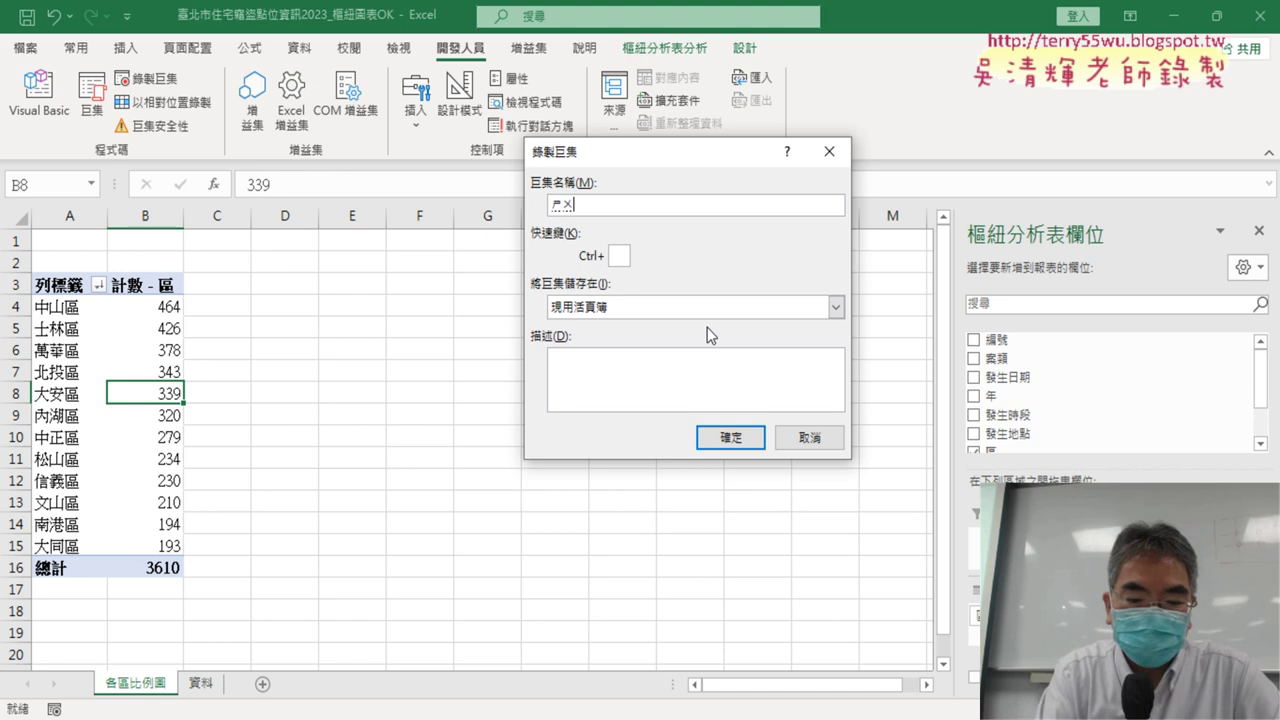
pyautogui.write('書ㄅ一ㄡˇ')
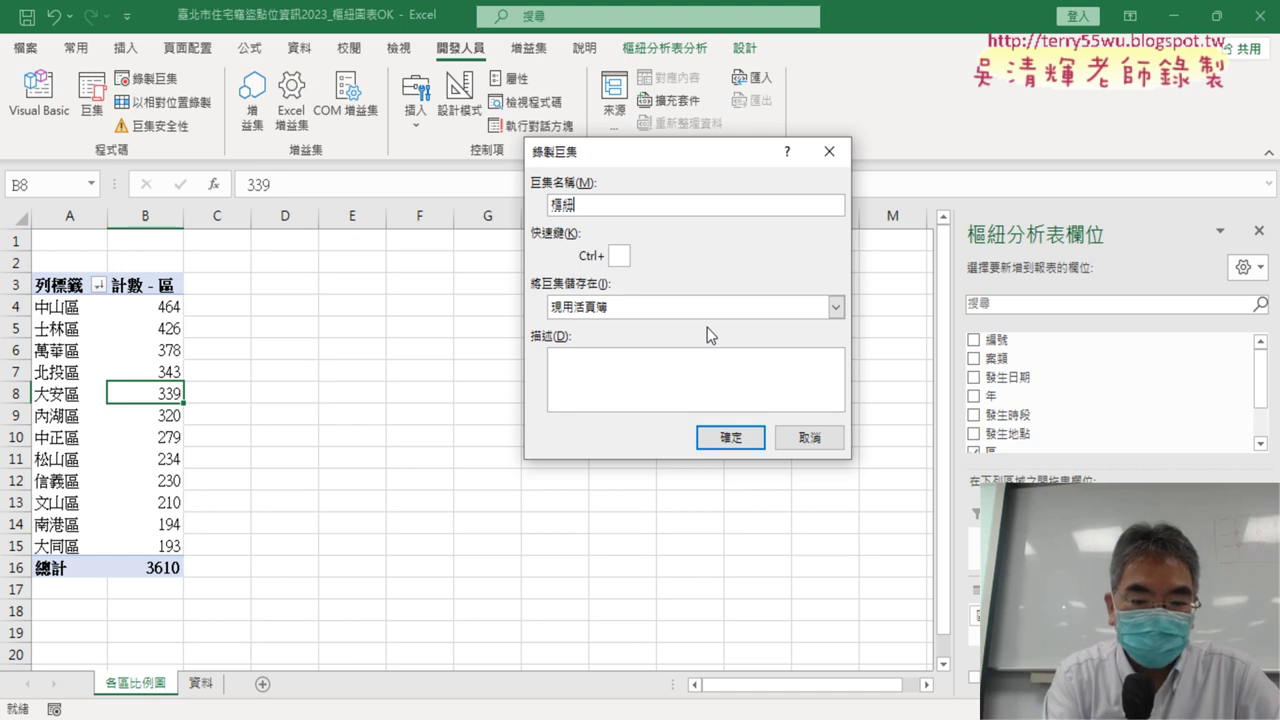
pyautogui.write('ㄊㄨˊ')
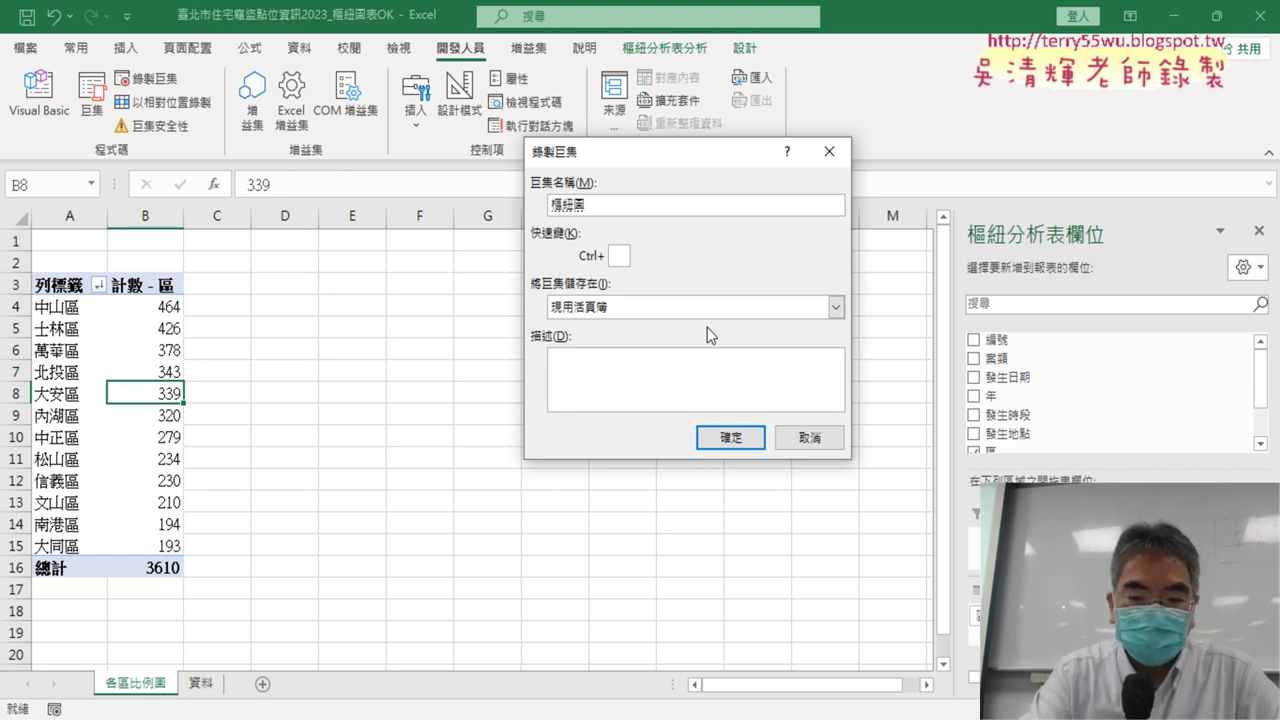
pyautogui.write('_ㄑㄩ')
pyautogui.press('space')
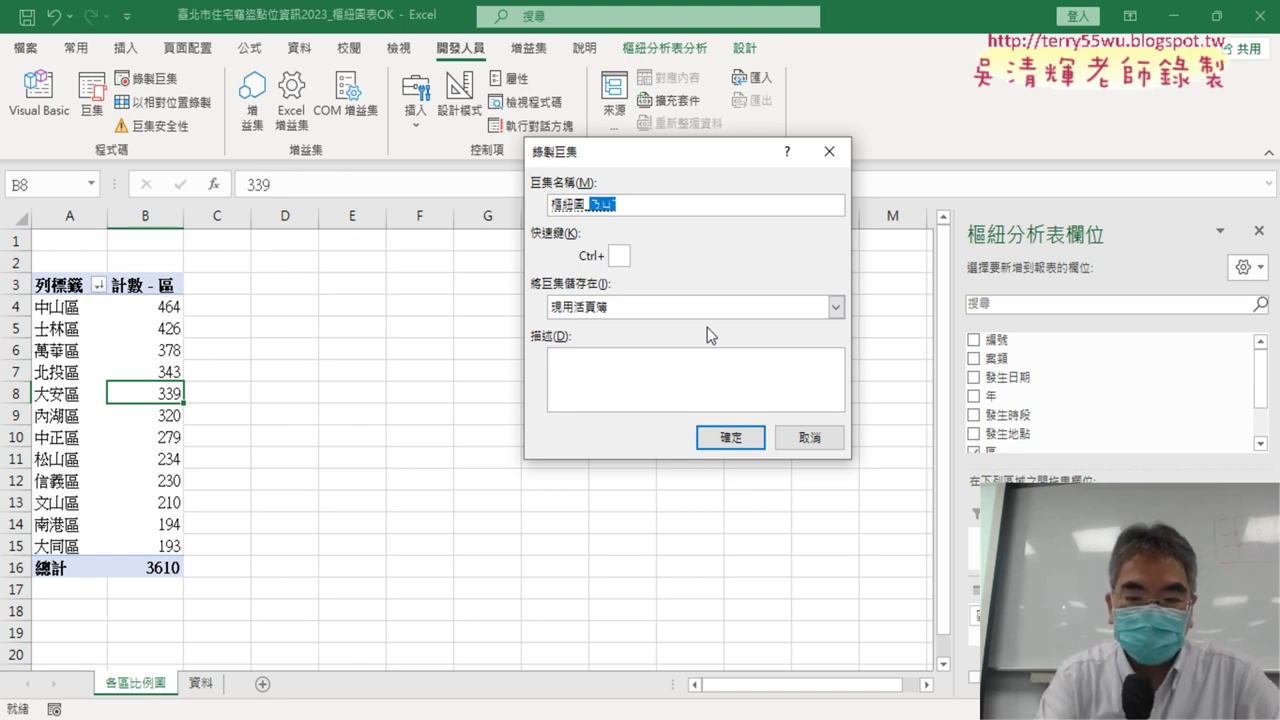
pyautogui.press('BackSpace')
pyautogui.write('ㄋ')
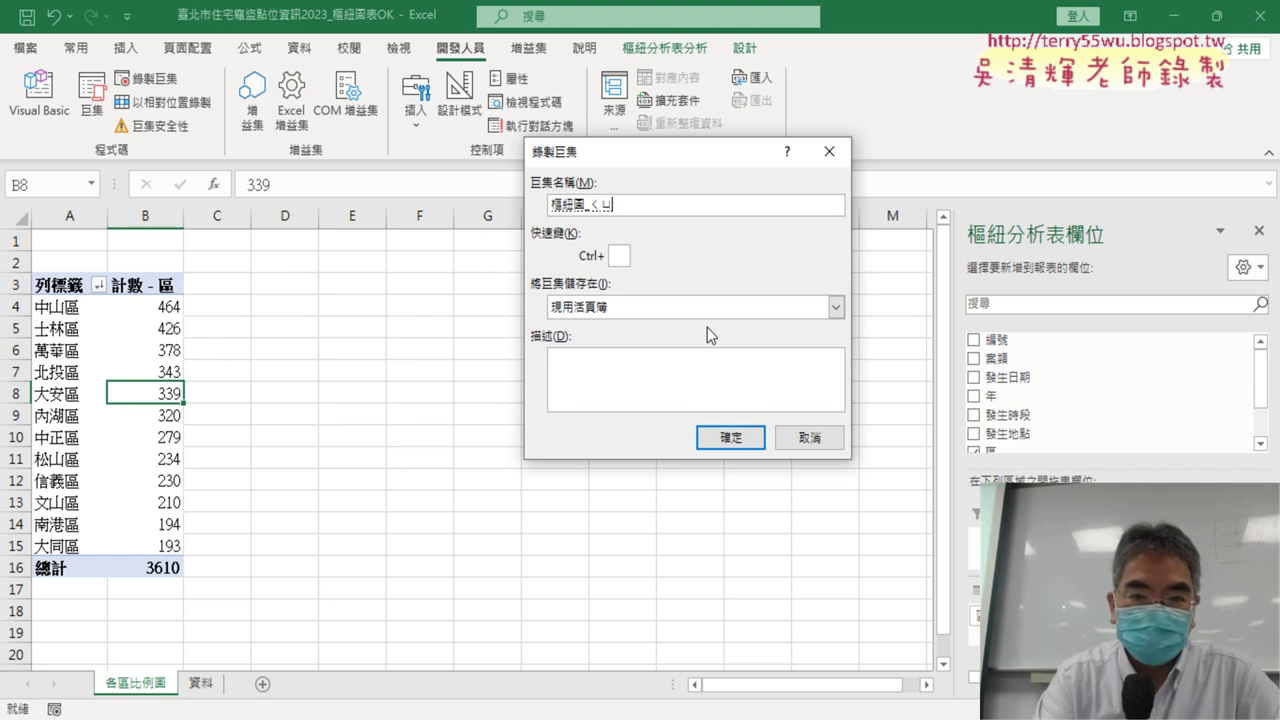
pyautogui.press('space')
pyautogui.press('Return')
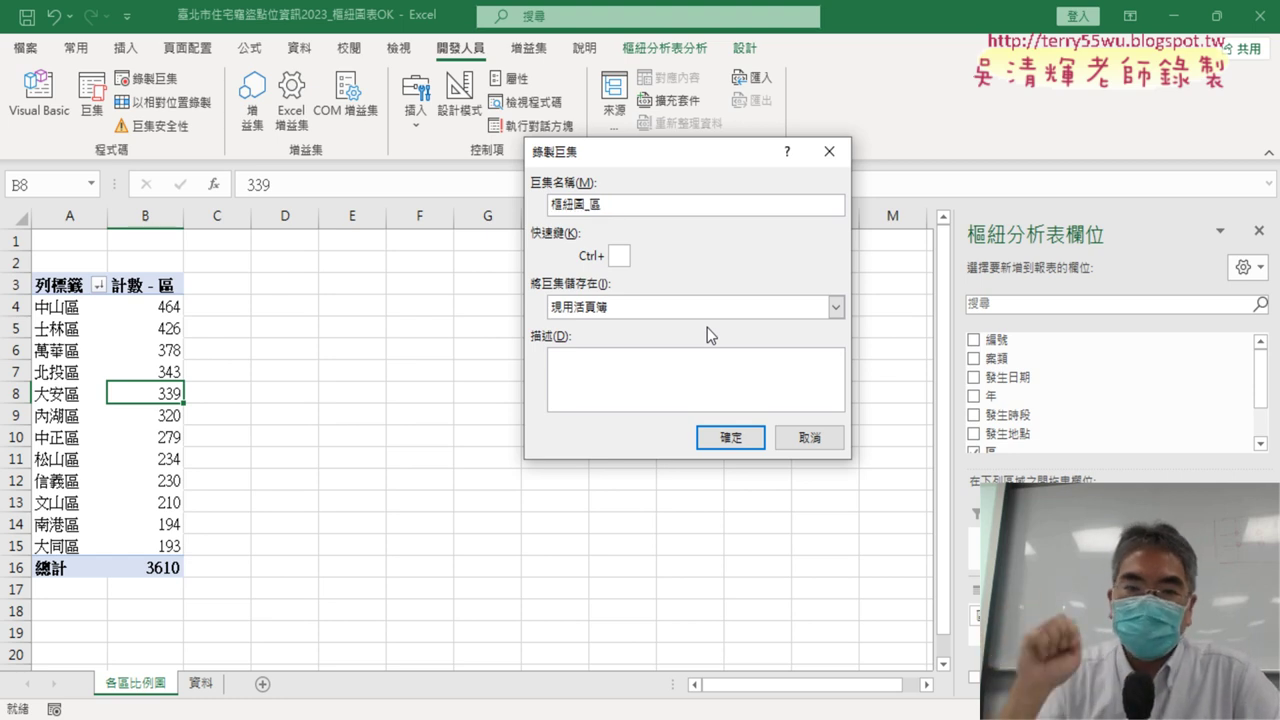
pyautogui.click(730, 437)
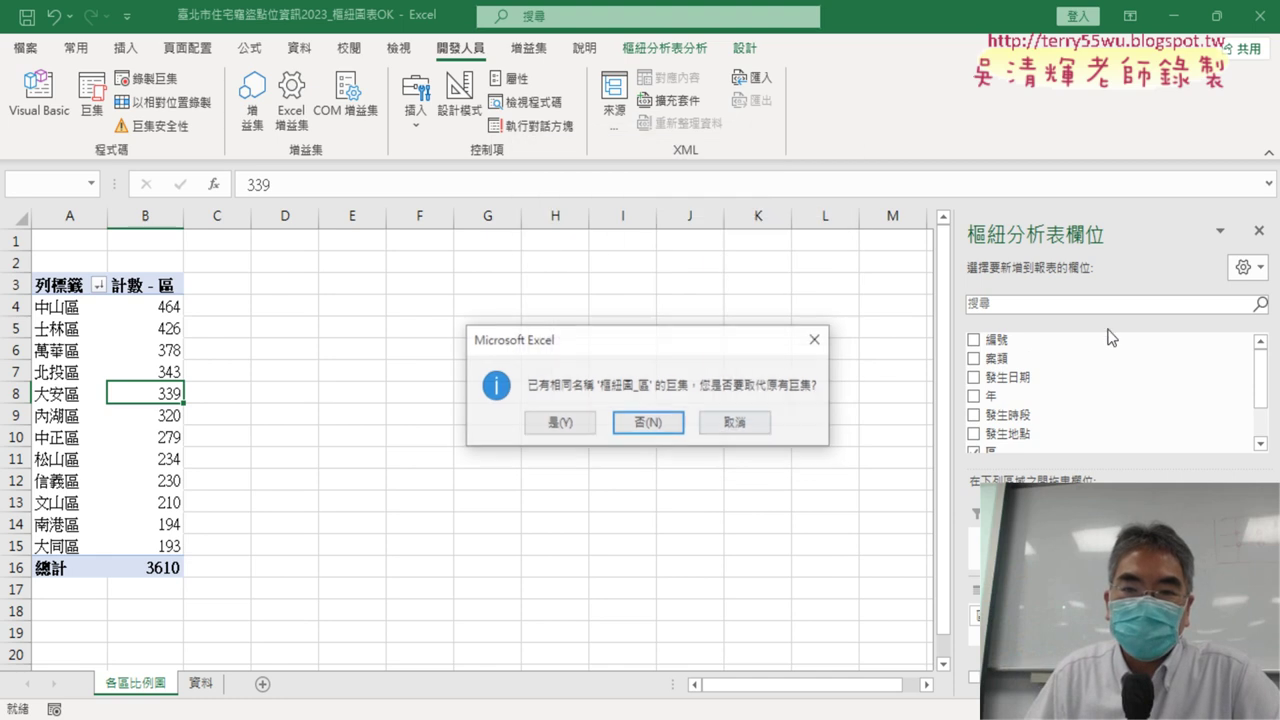
pyautogui.click(559, 422)
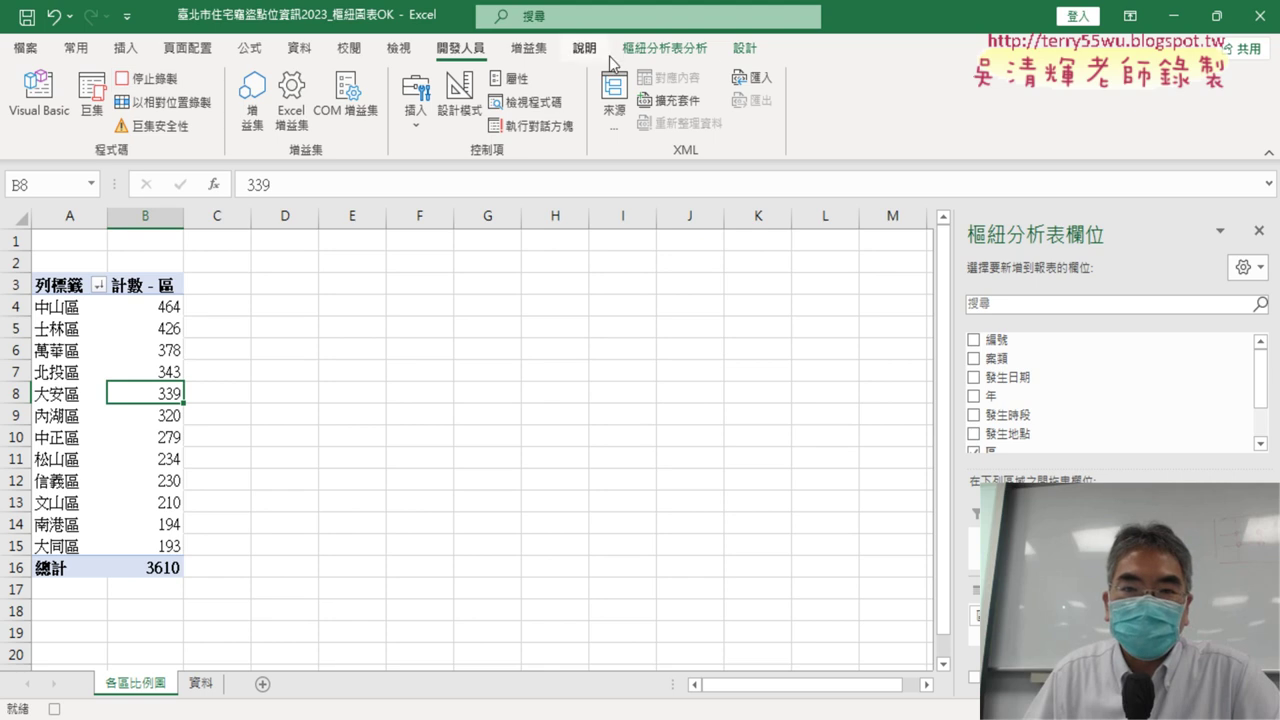
# Insert a pie PivotChart of the district counts from the pivot table.
pyautogui.click(664, 48)
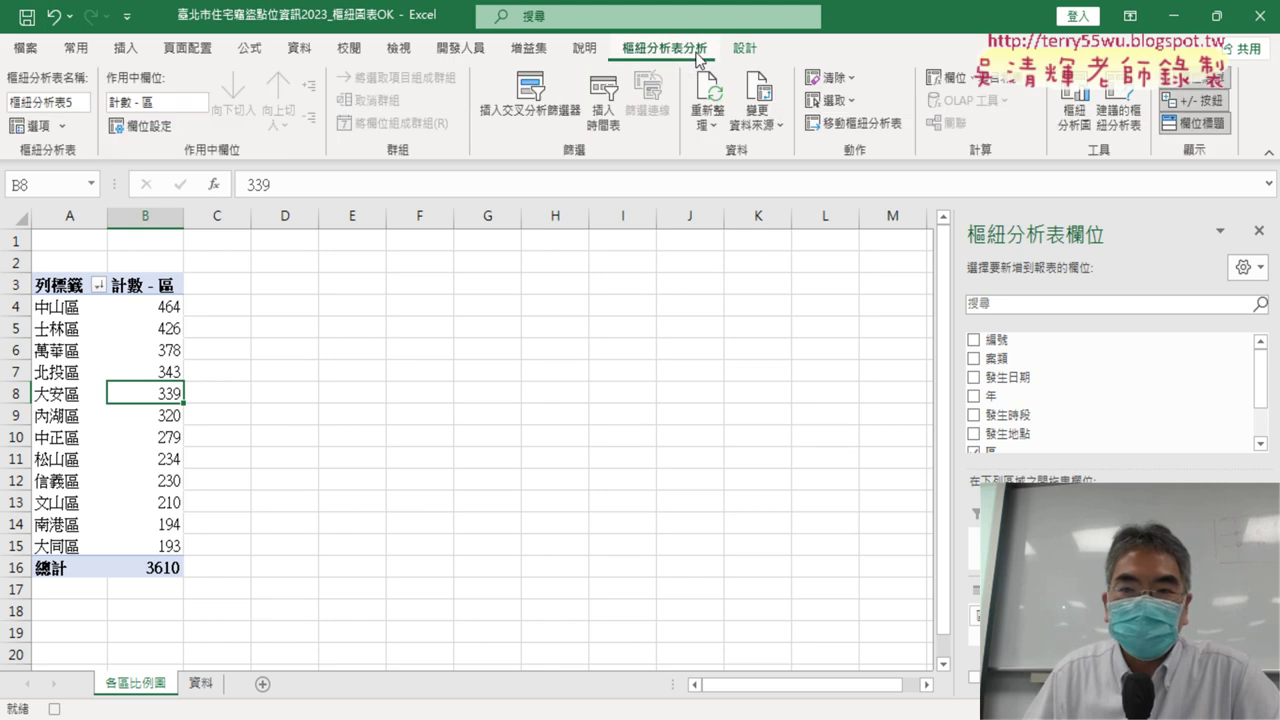
pyautogui.click(1080, 115)
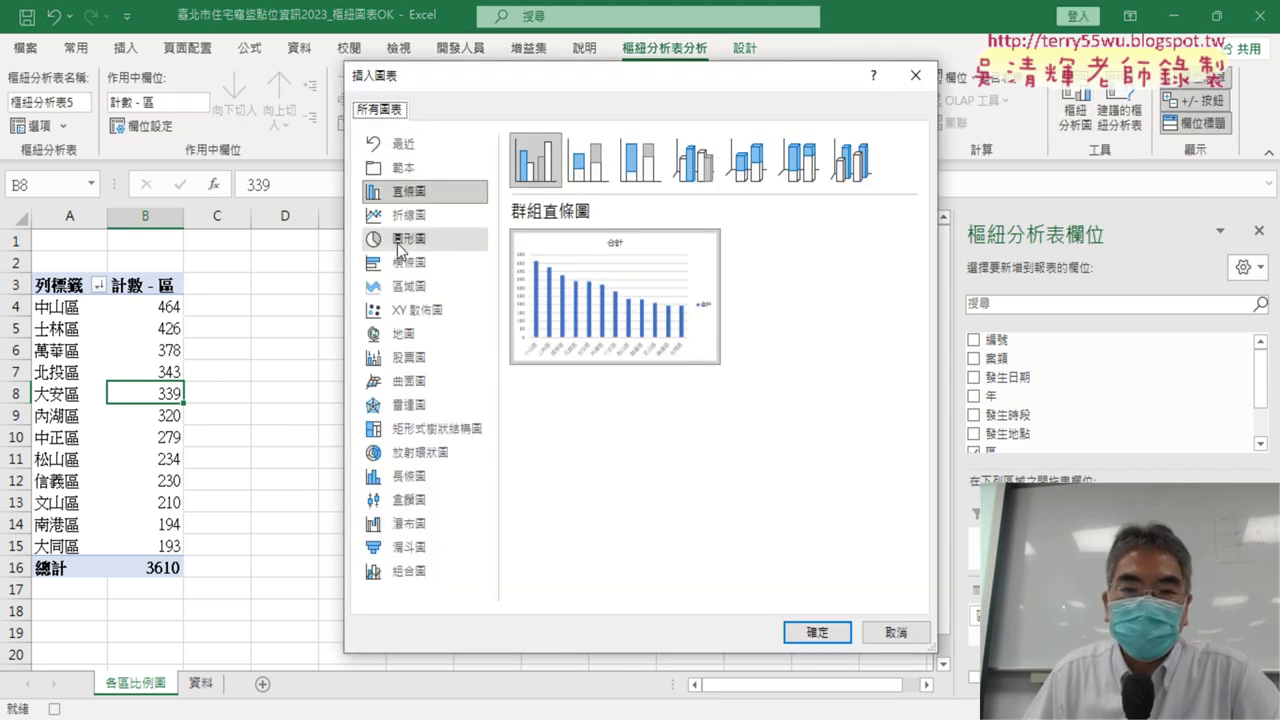
pyautogui.click(399, 240)
pyautogui.click(816, 632)
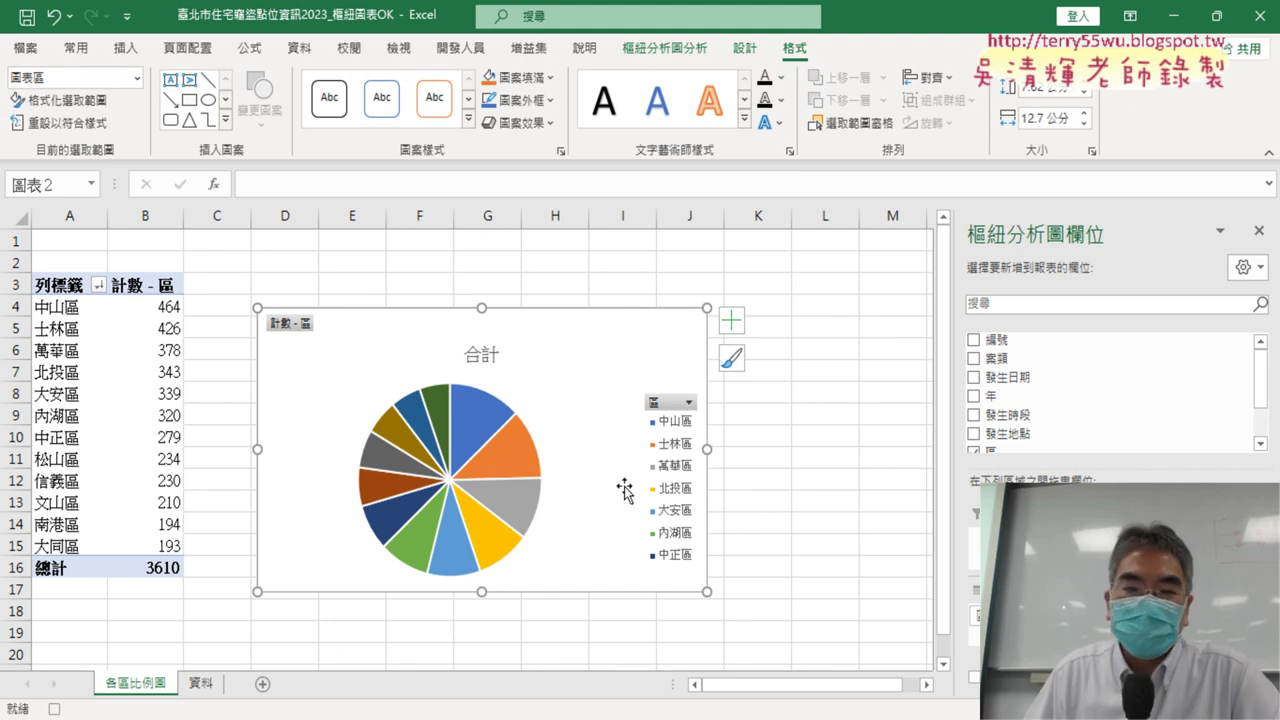
# Add callout data labels to the pie and pull the 中山區 slice outward.
pyautogui.rightClick(473, 432)
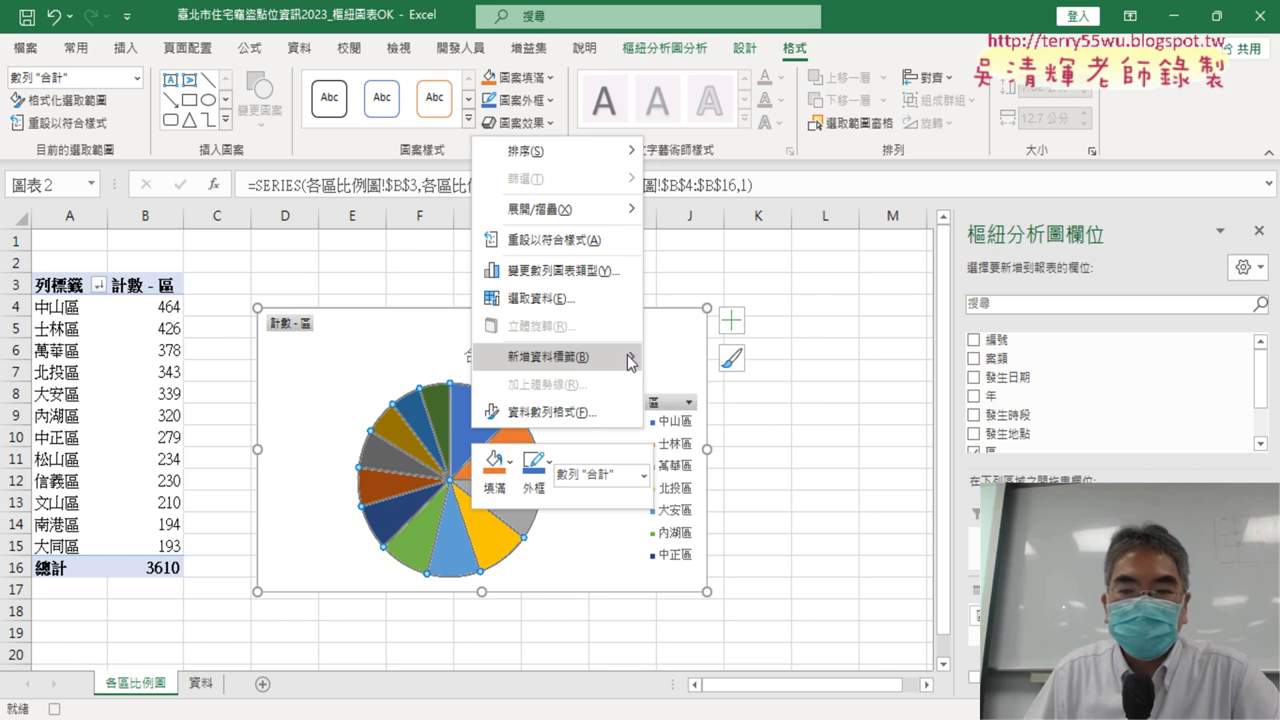
pyautogui.moveTo(628, 357)
pyautogui.click(722, 390)
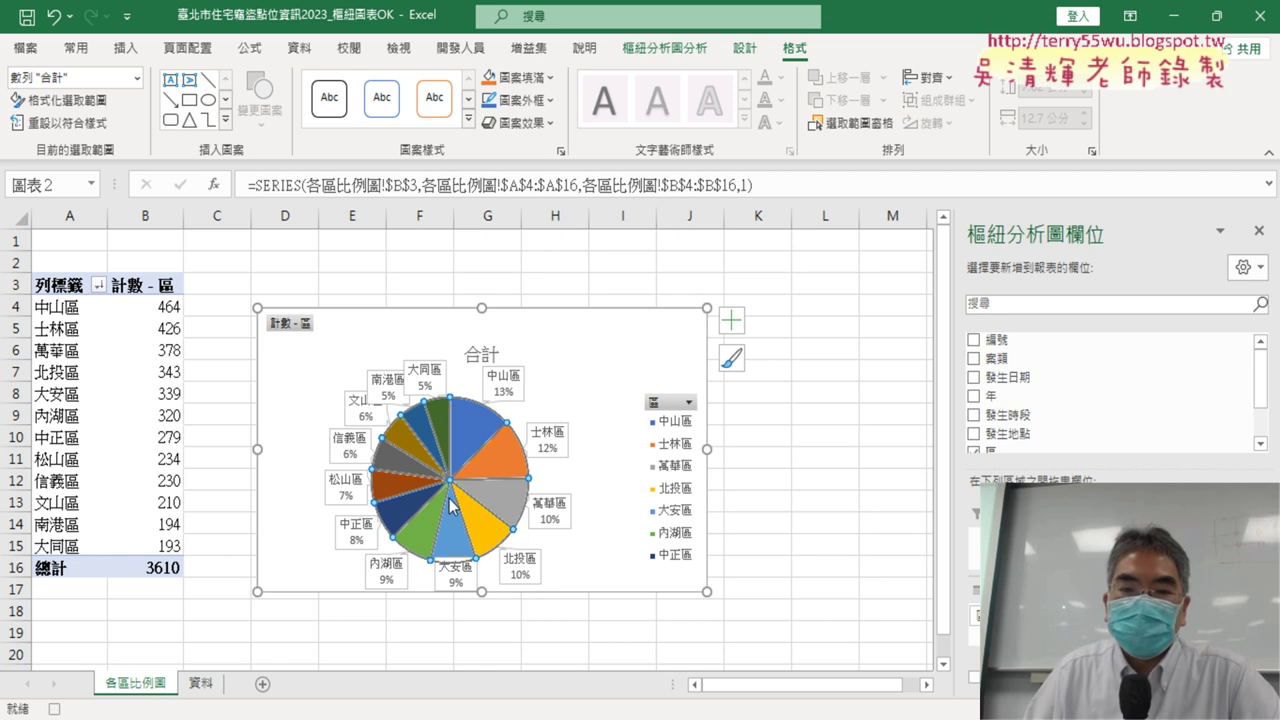
pyautogui.moveTo(471, 428)
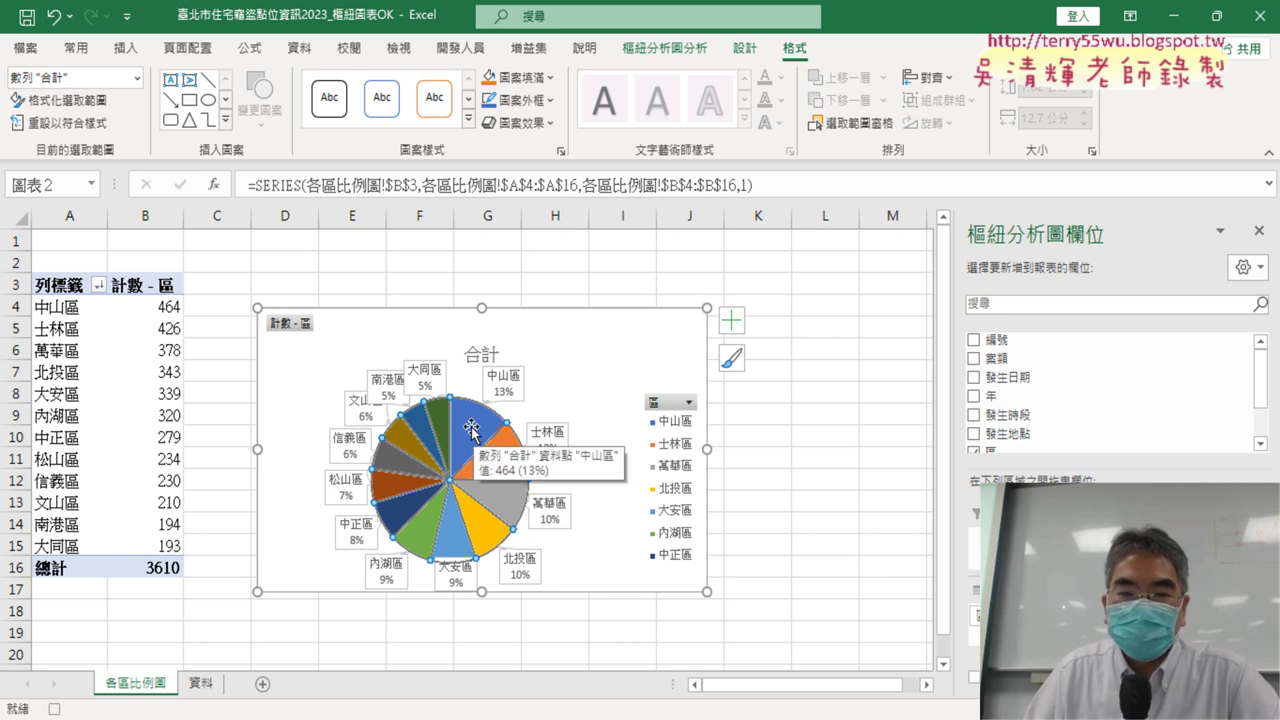
pyautogui.click(470, 426)
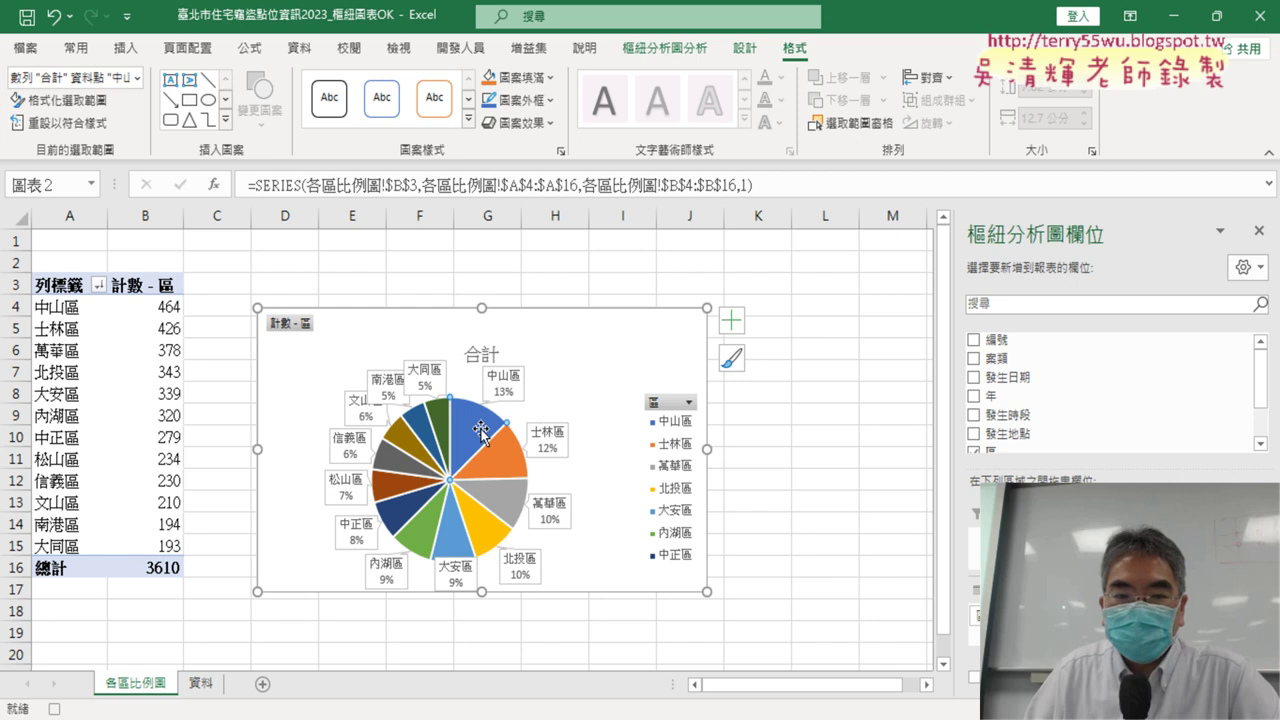
pyautogui.moveTo(469, 432); pyautogui.dragTo(474, 415)
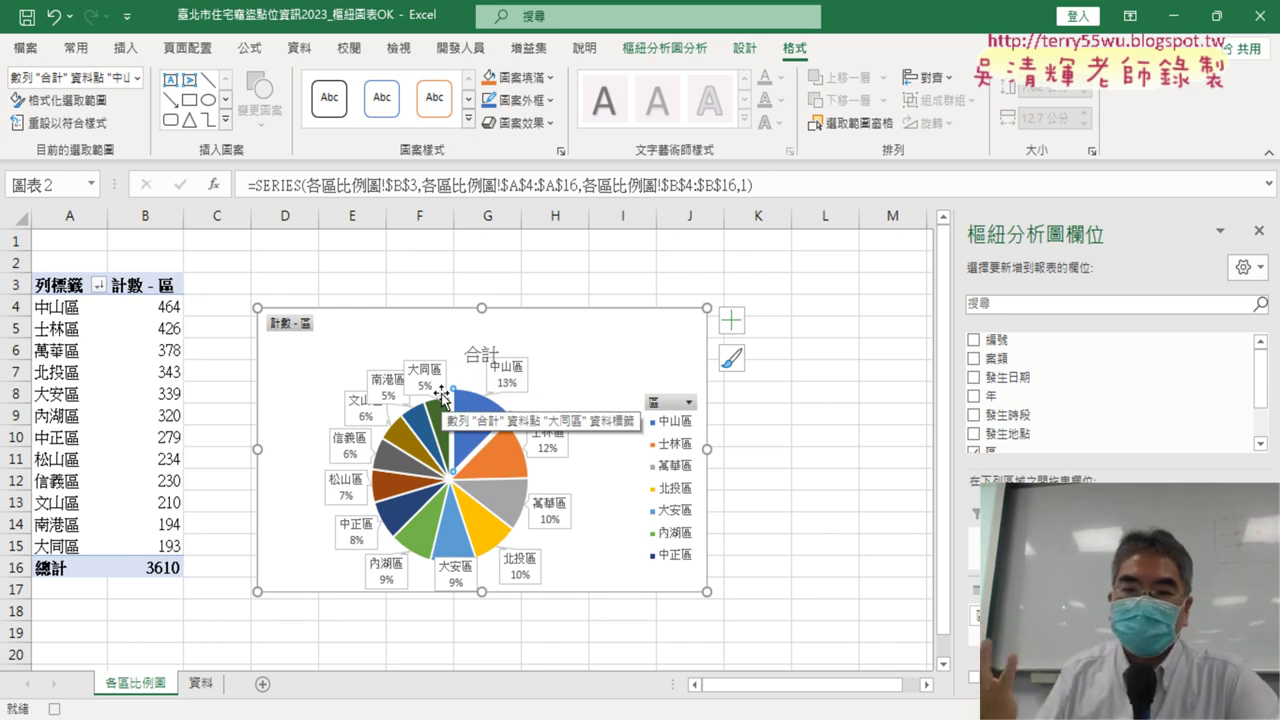
pyautogui.click(443, 398)
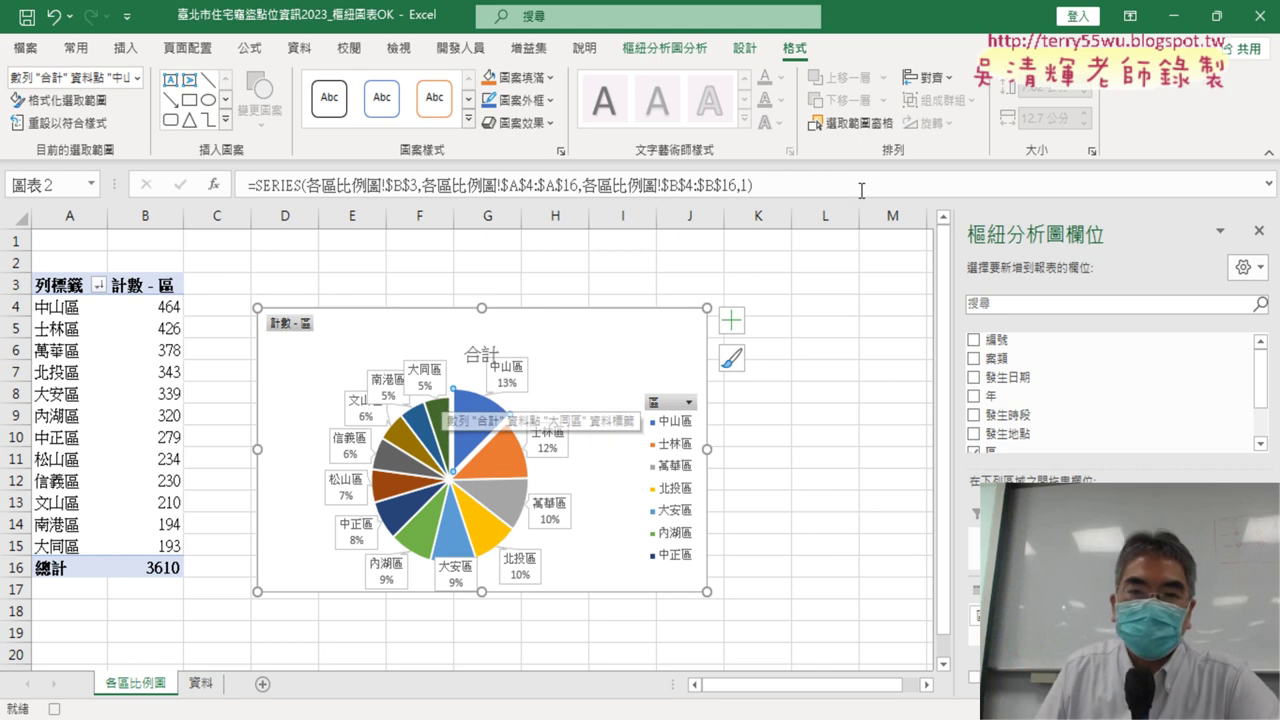
pyautogui.click(460, 47)
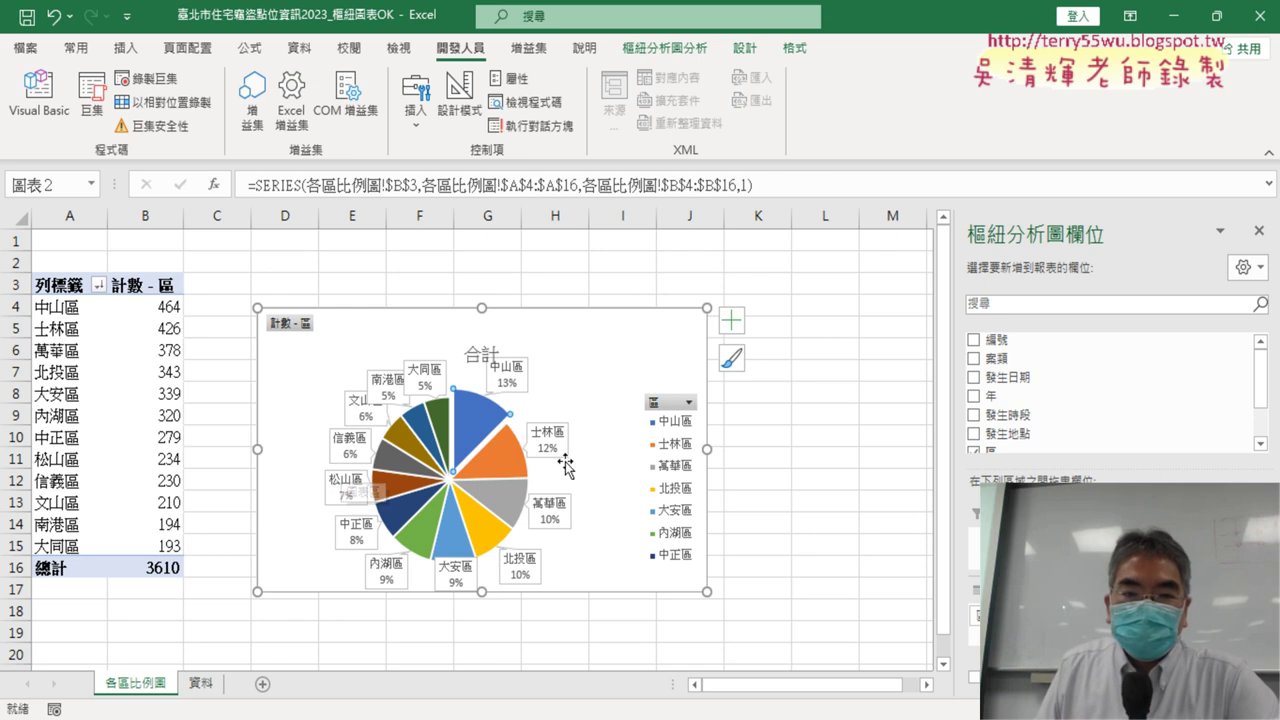
# Delete the test pie chart and open the 樞紐圖_區 macro's code via Macros > Edit.
pyautogui.click(628, 325)
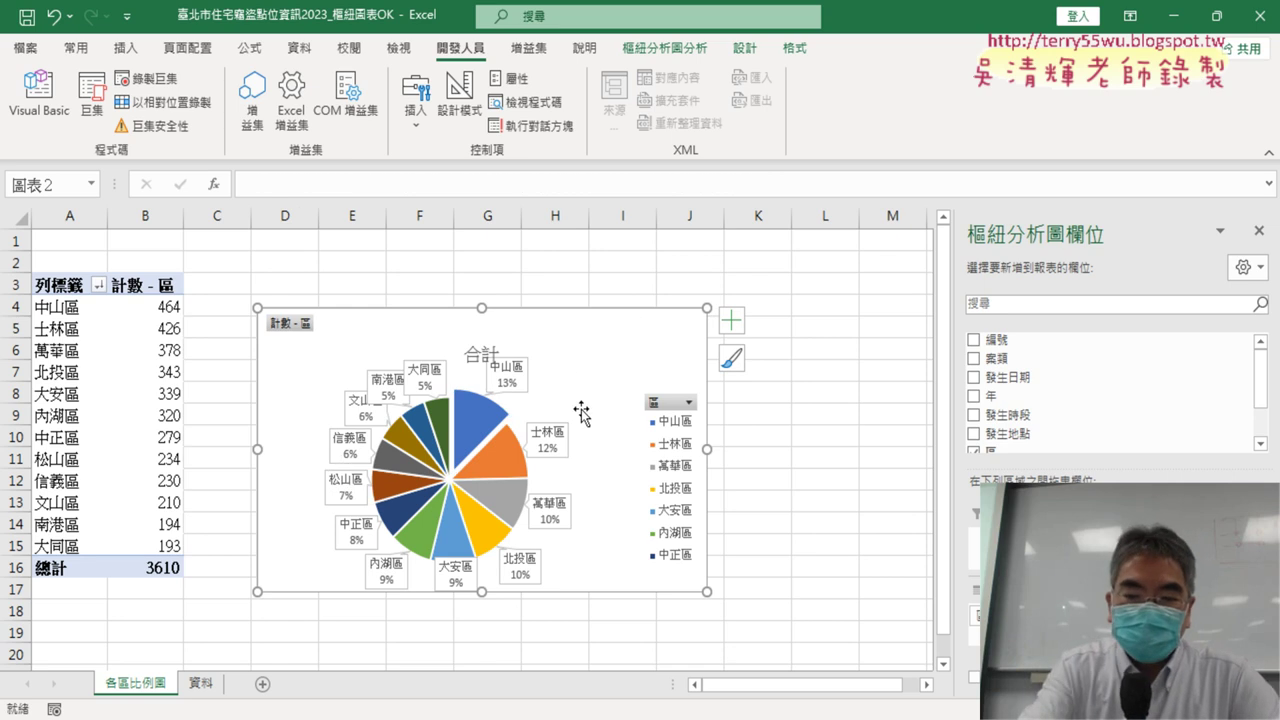
pyautogui.press('Delete')
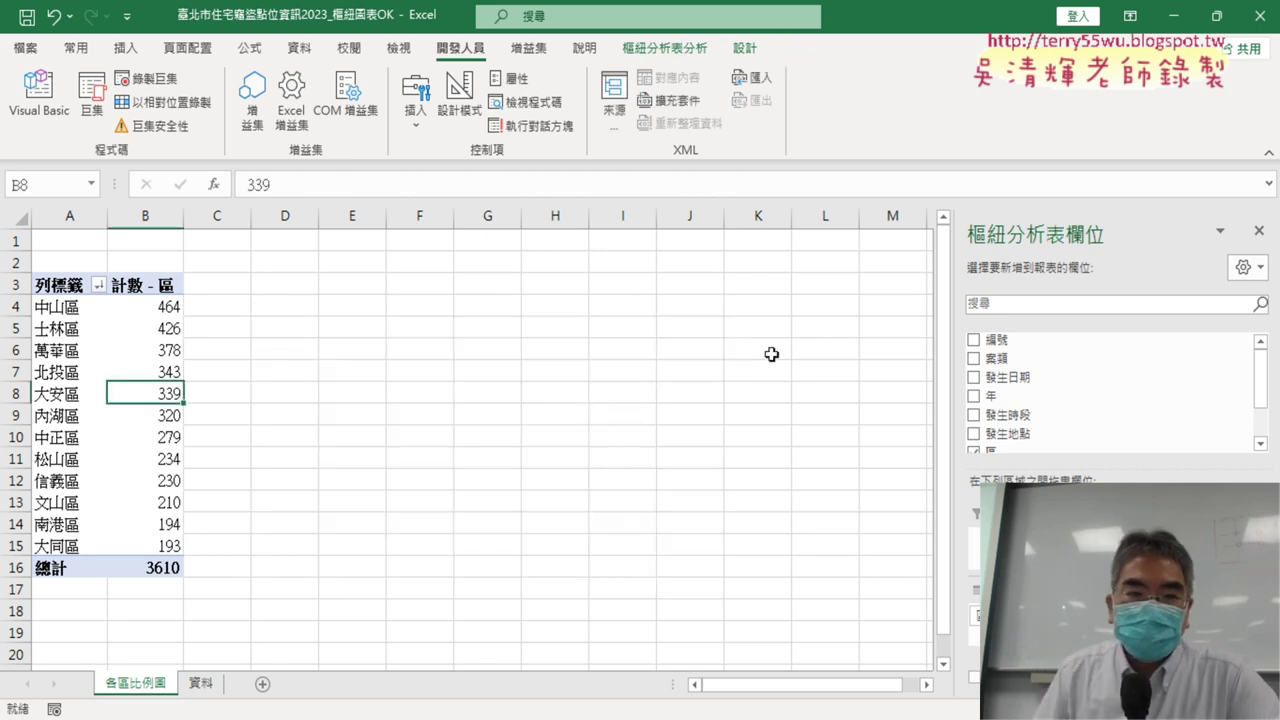
pyautogui.click(98, 116)
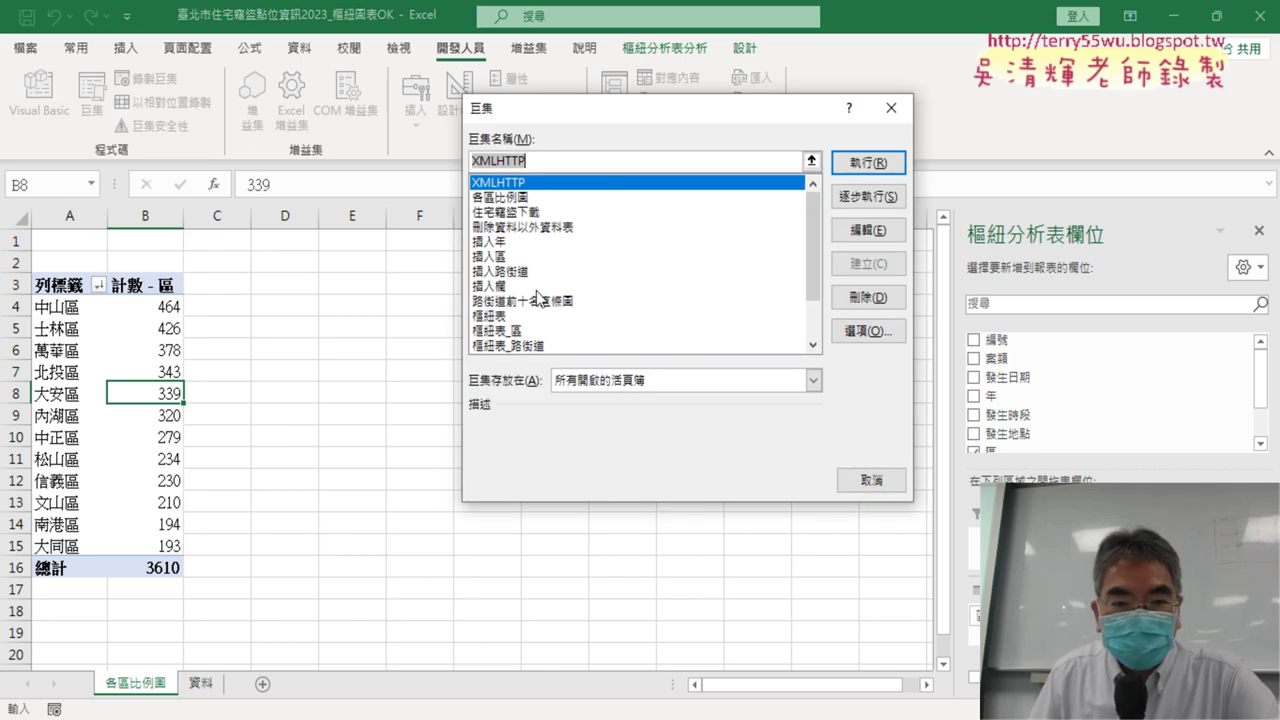
pyautogui.click(813, 344)
pyautogui.click(813, 344)
pyautogui.click(813, 344)
pyautogui.click(510, 316)
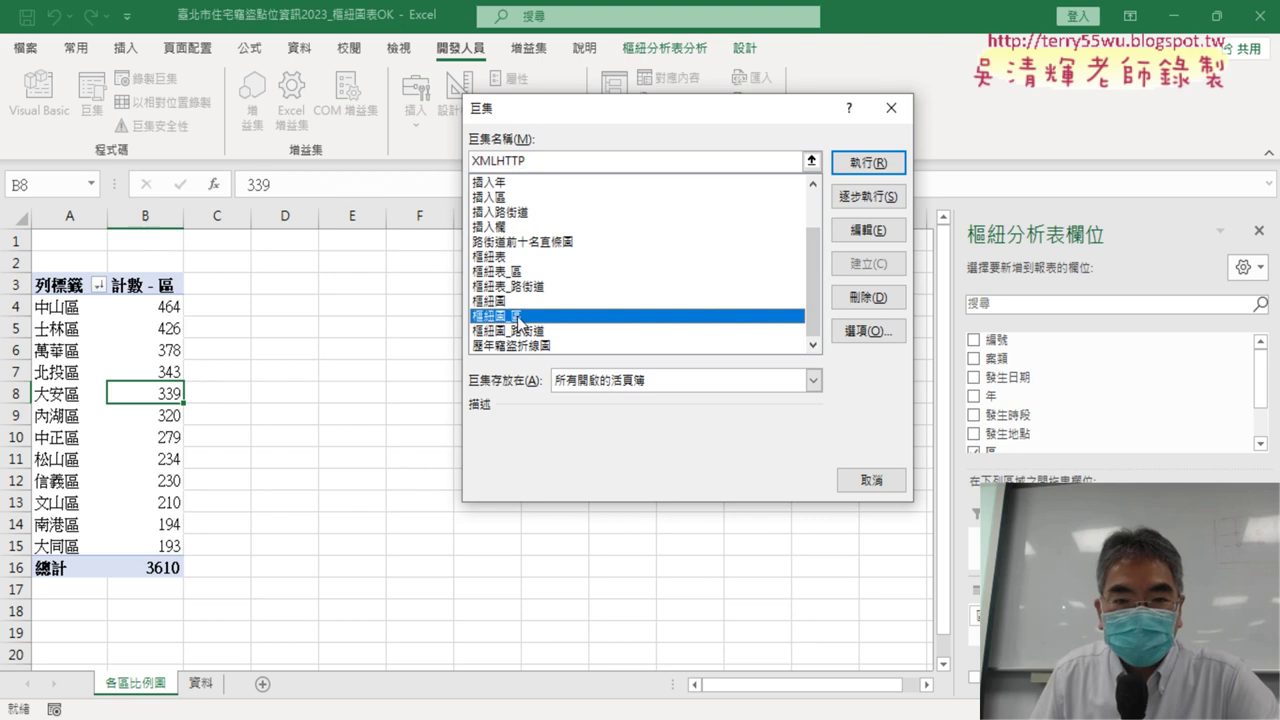
pyautogui.click(868, 231)
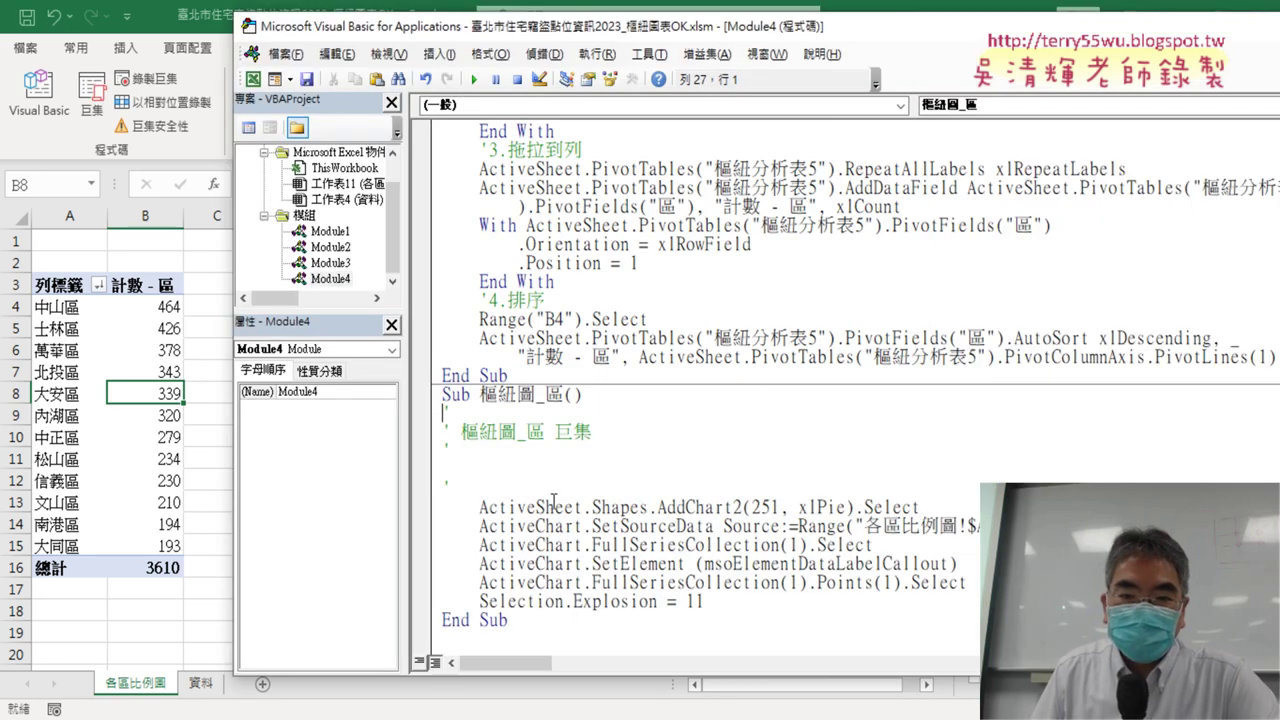
# Delete the comment lines under Sub 樞紐圖_區() and review the AddChart2(251, xlPie) line.
pyautogui.moveTo(449, 490); pyautogui.dragTo(443, 405)
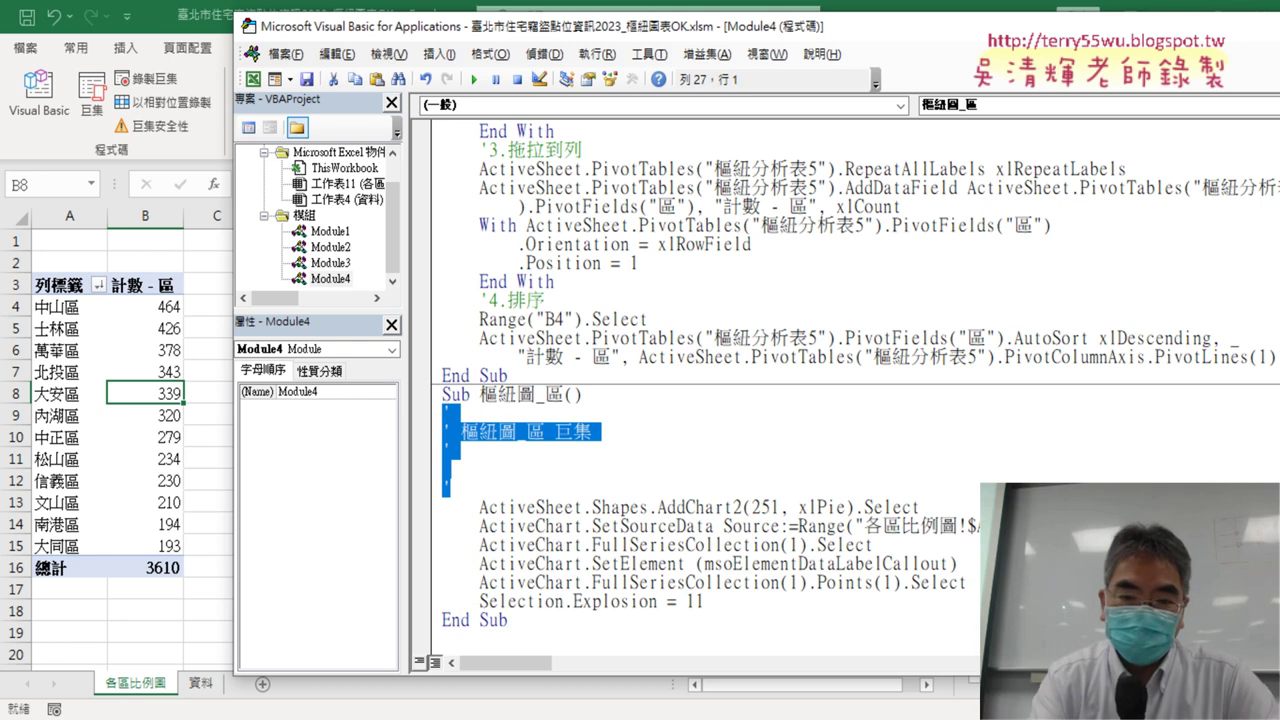
pyautogui.press('Delete')
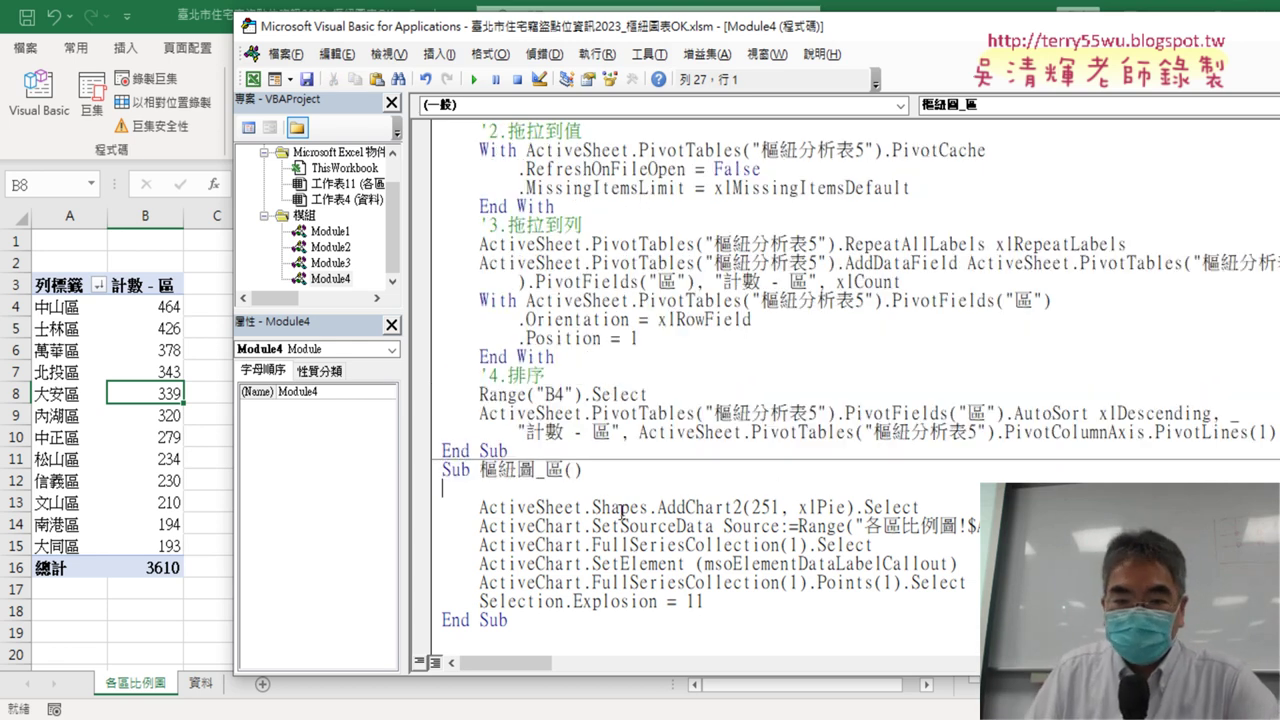
pyautogui.moveTo(479, 507); pyautogui.dragTo(930, 508)
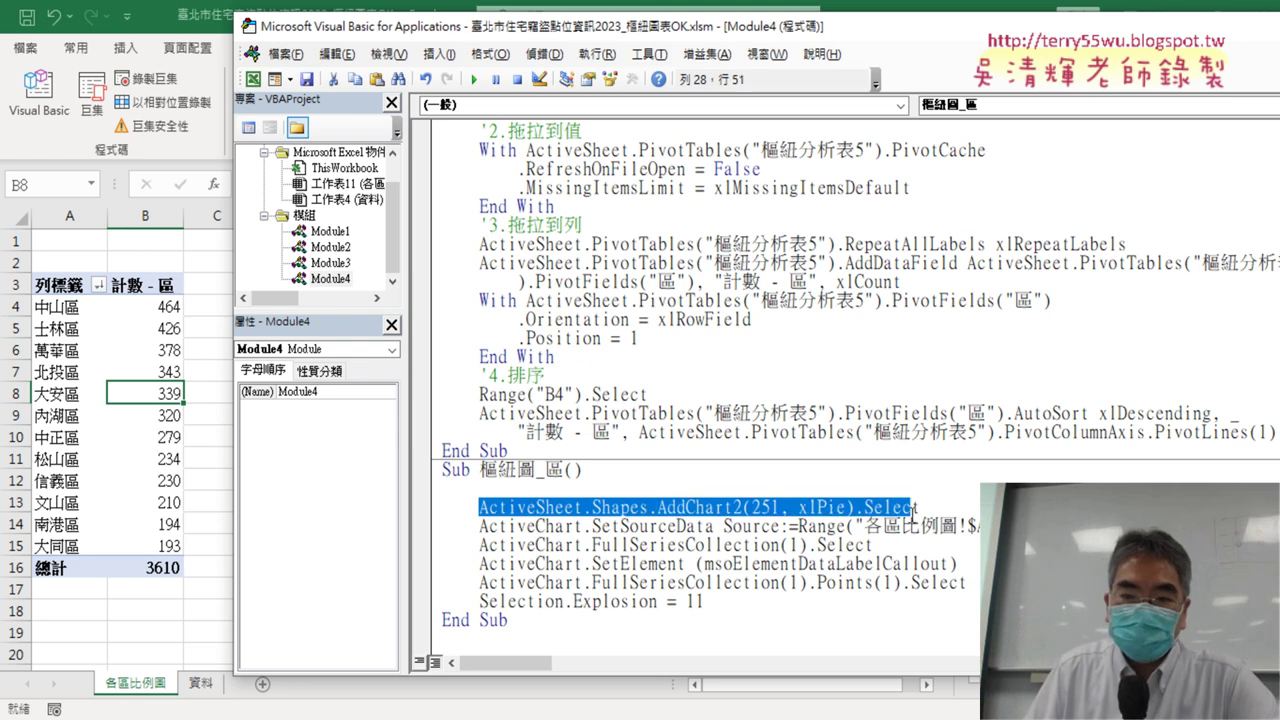
pyautogui.click(848, 508)
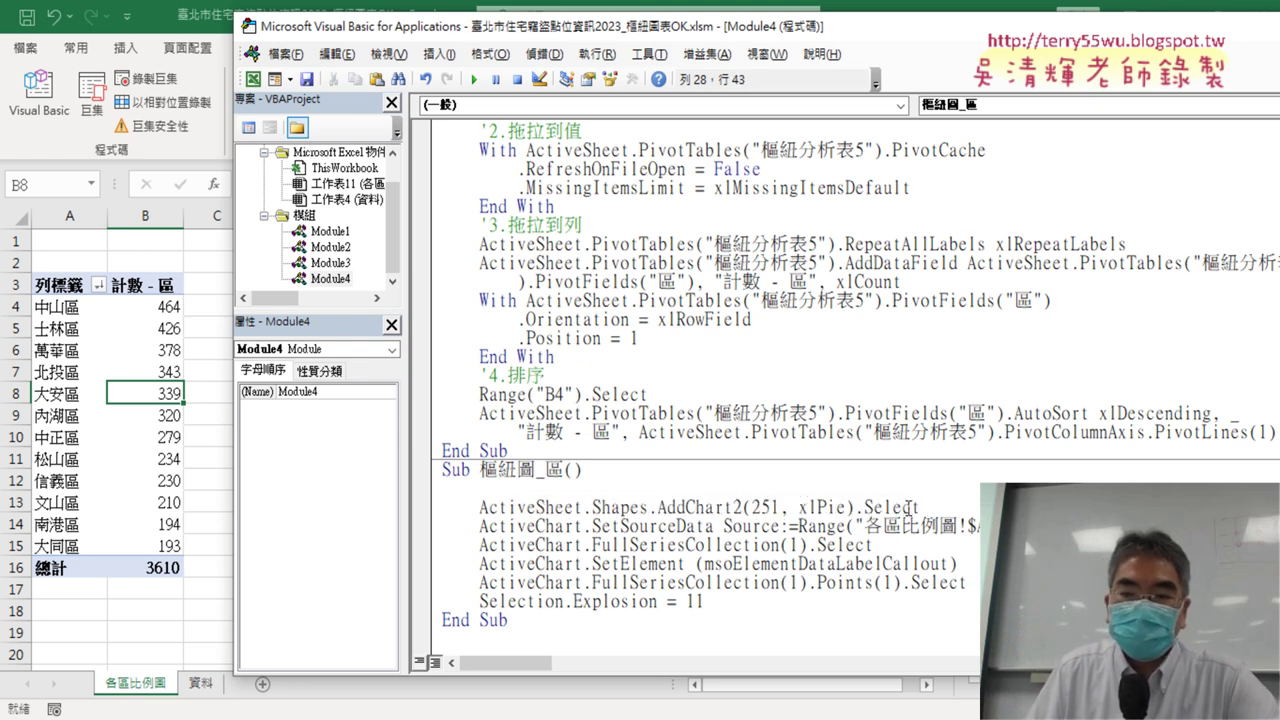
pyautogui.moveTo(846, 508); pyautogui.dragTo(750, 508)
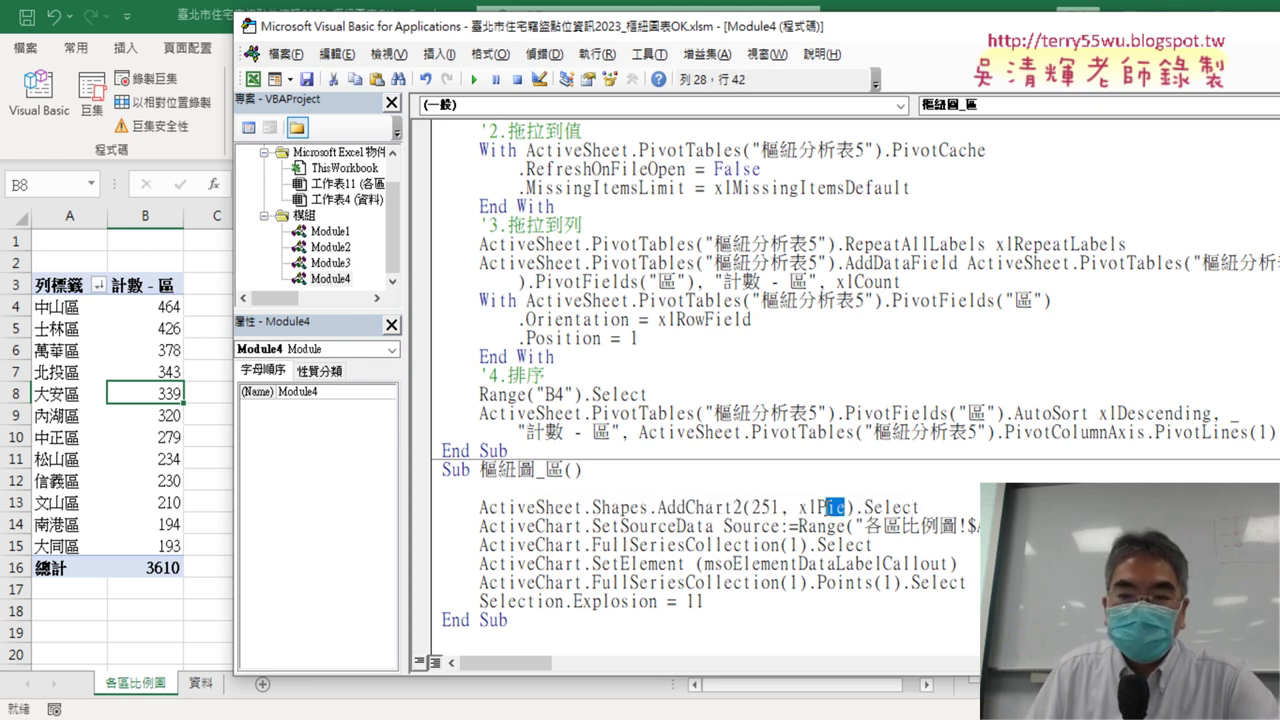
pyautogui.click(848, 507)
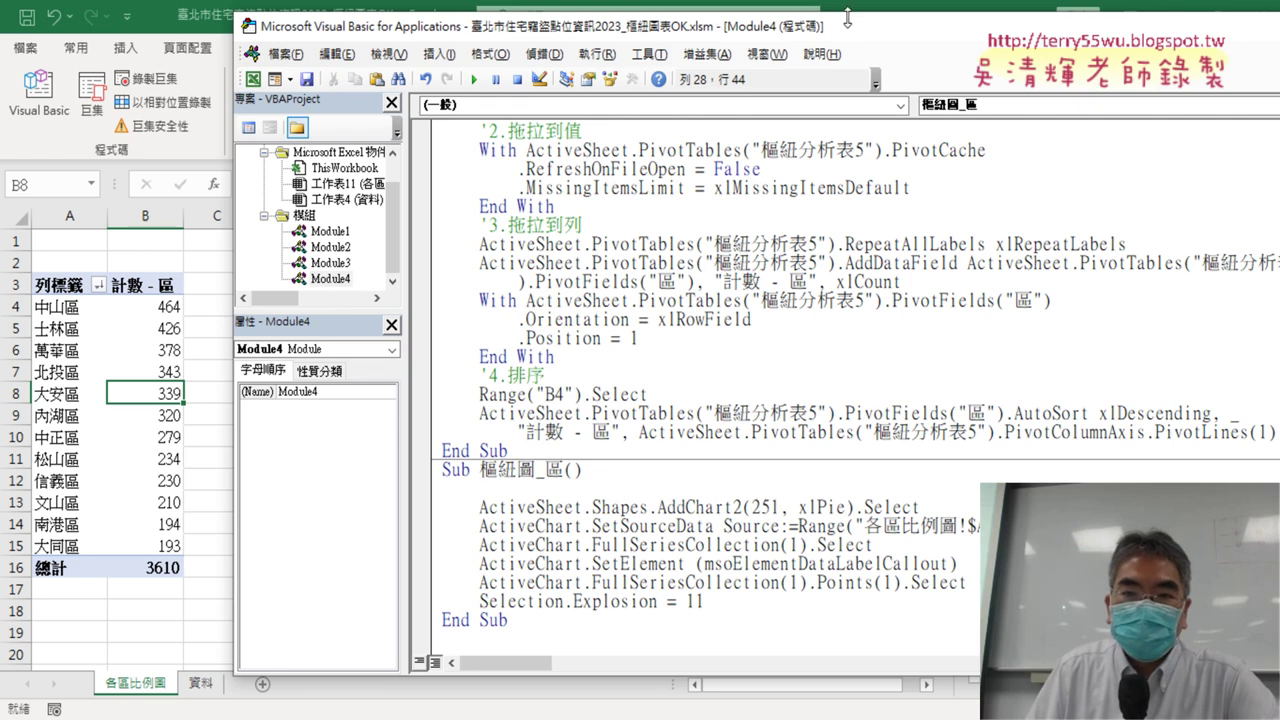
pyautogui.moveTo(847, 18); pyautogui.dragTo(980, 39)
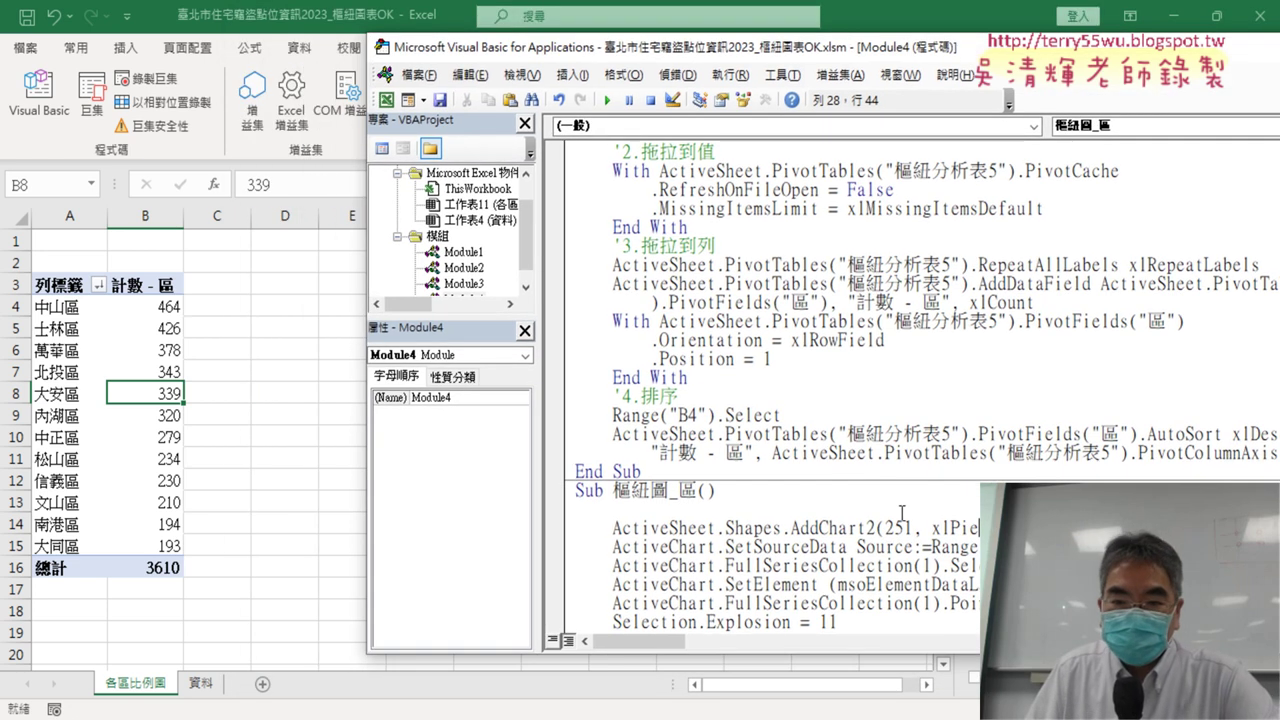
pyautogui.moveTo(793, 530); pyautogui.dragTo(877, 530)
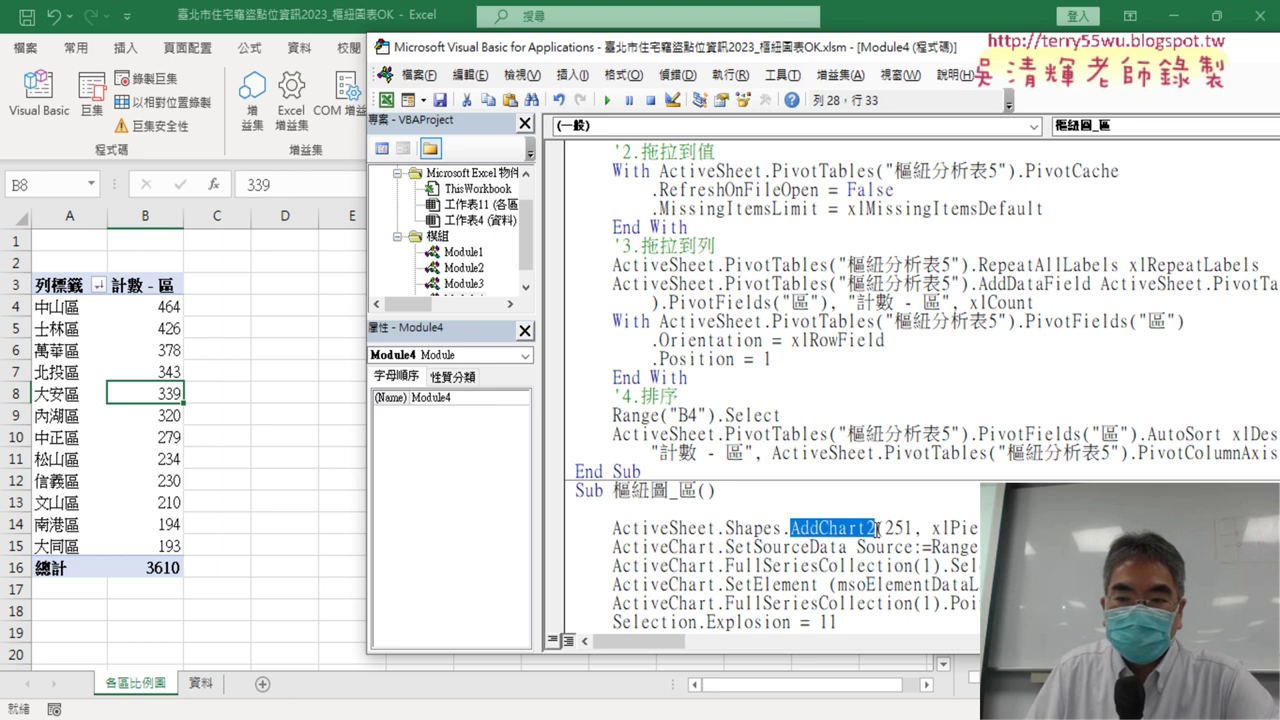
pyautogui.click(979, 528)
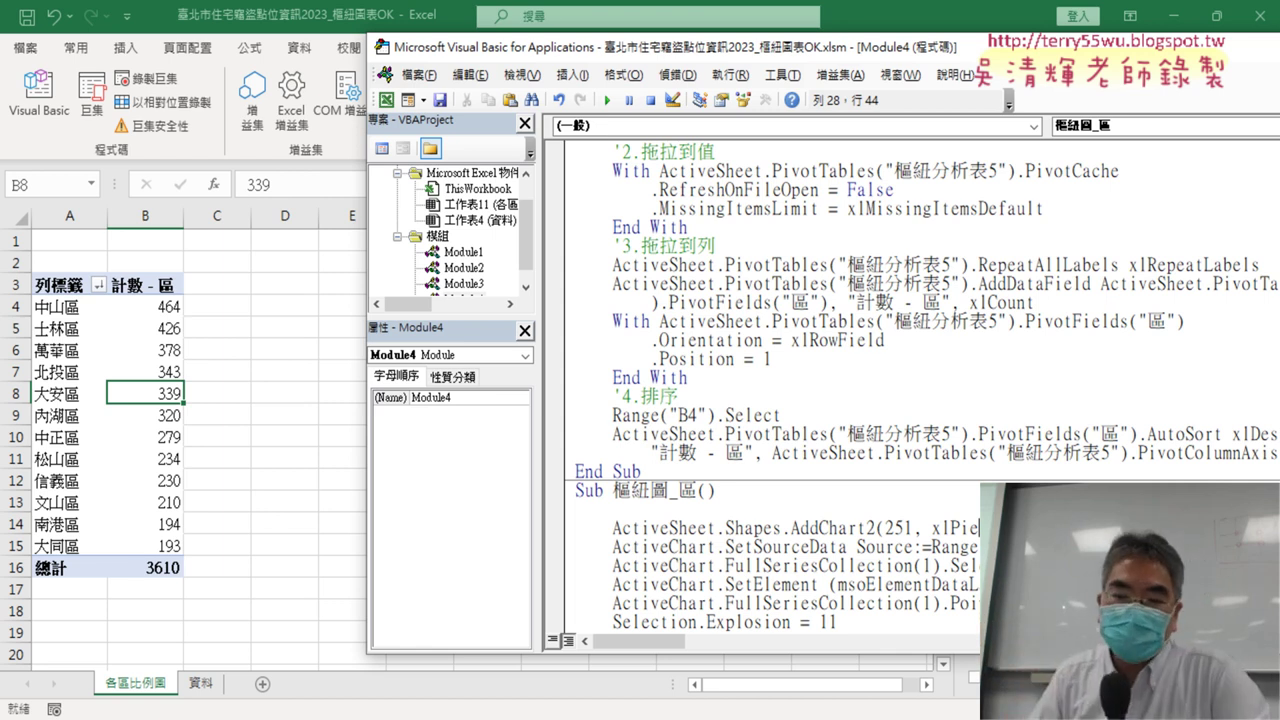
pyautogui.hotkey('alt', 'Tab')
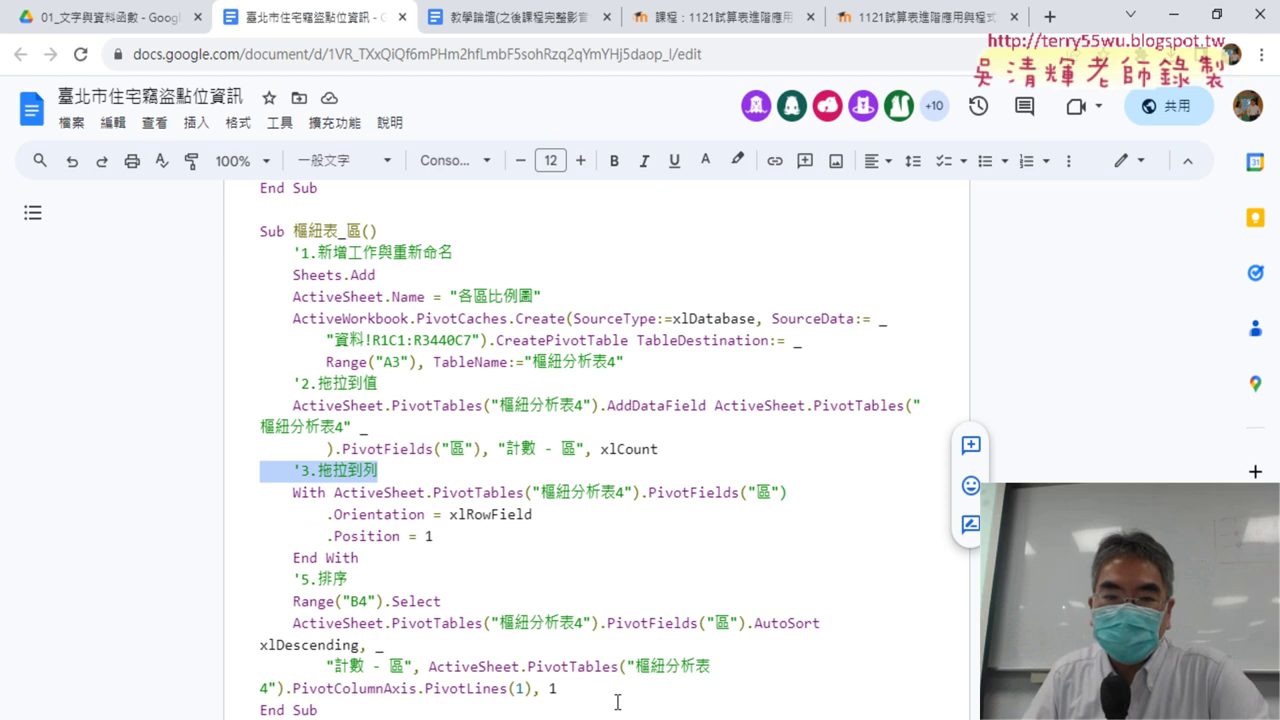
# Scroll the notes to Sub 樞紐圖() and locate the chart's Range("D2").Left position arguments.
pyautogui.scroll(3, 620, 428)
pyautogui.scroll(10, 620, 428)
pyautogui.scroll(5, 620, 428)
pyautogui.scroll(5, 620, 428)
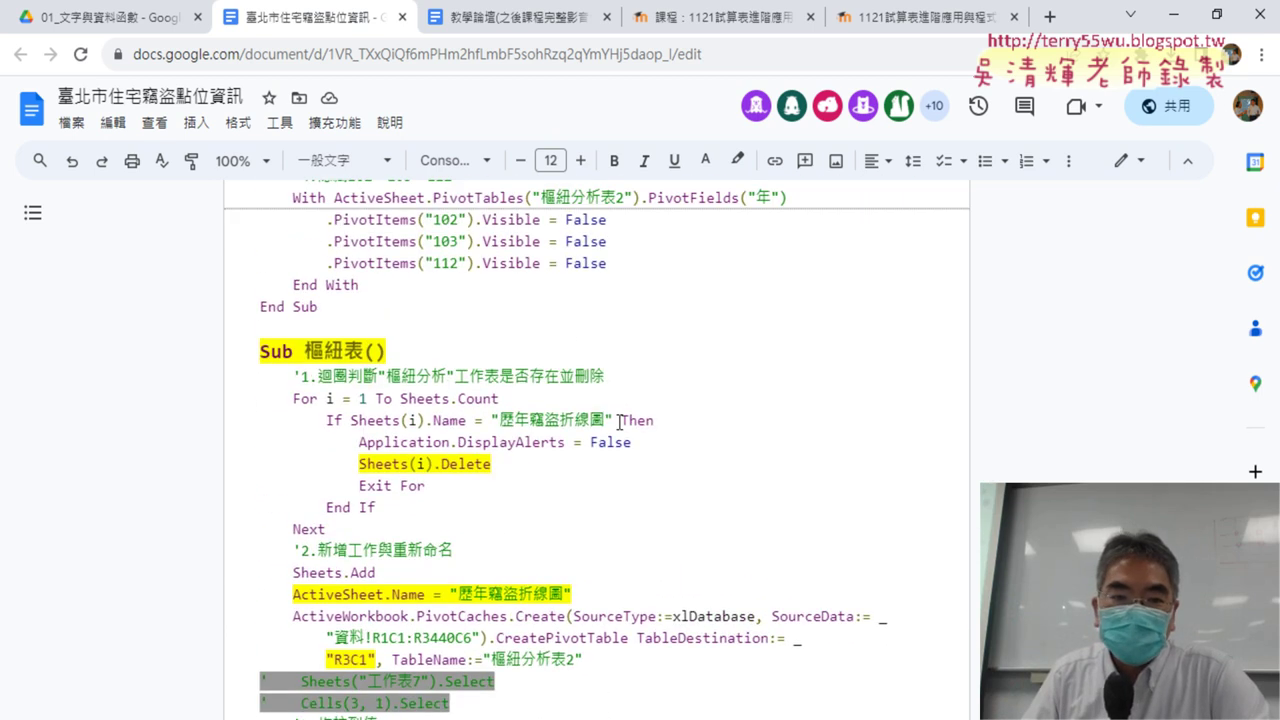
pyautogui.scroll(3, 620, 421)
pyautogui.scroll(1, 620, 421)
pyautogui.scroll(1, 620, 421)
pyautogui.scroll(3, 620, 421)
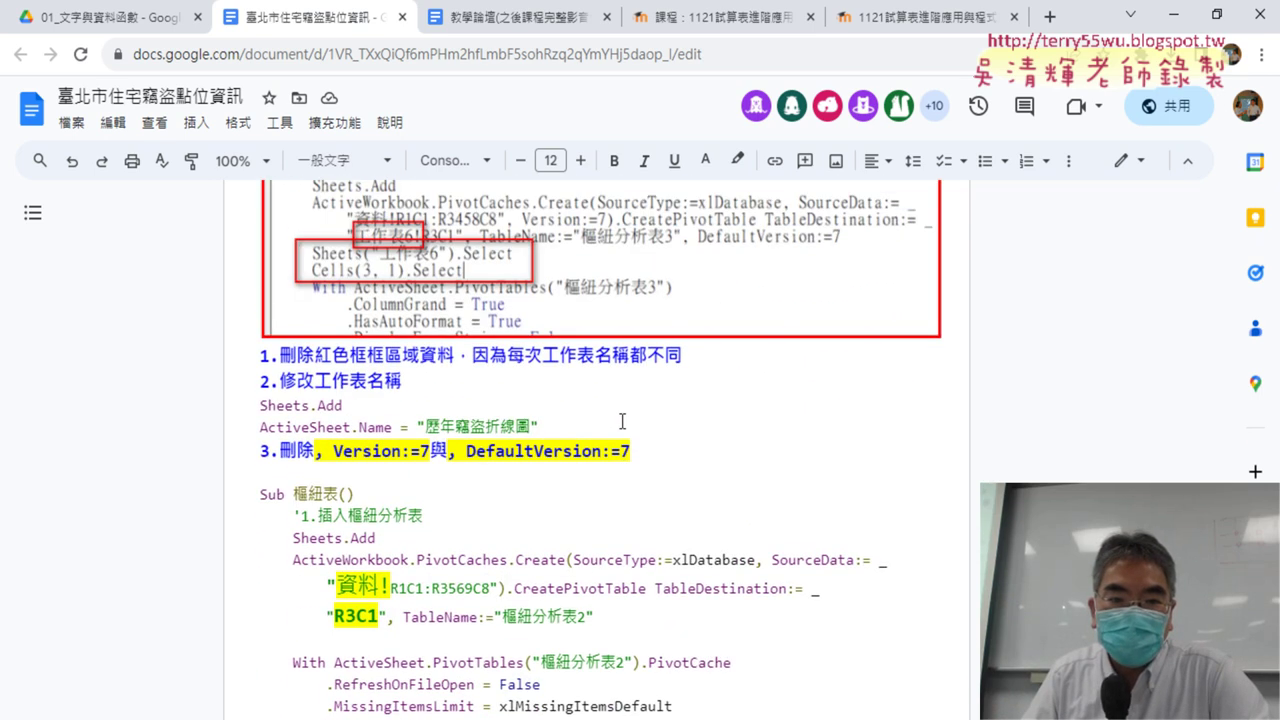
pyautogui.scroll(-5, 622, 421)
pyautogui.scroll(-2, 622, 421)
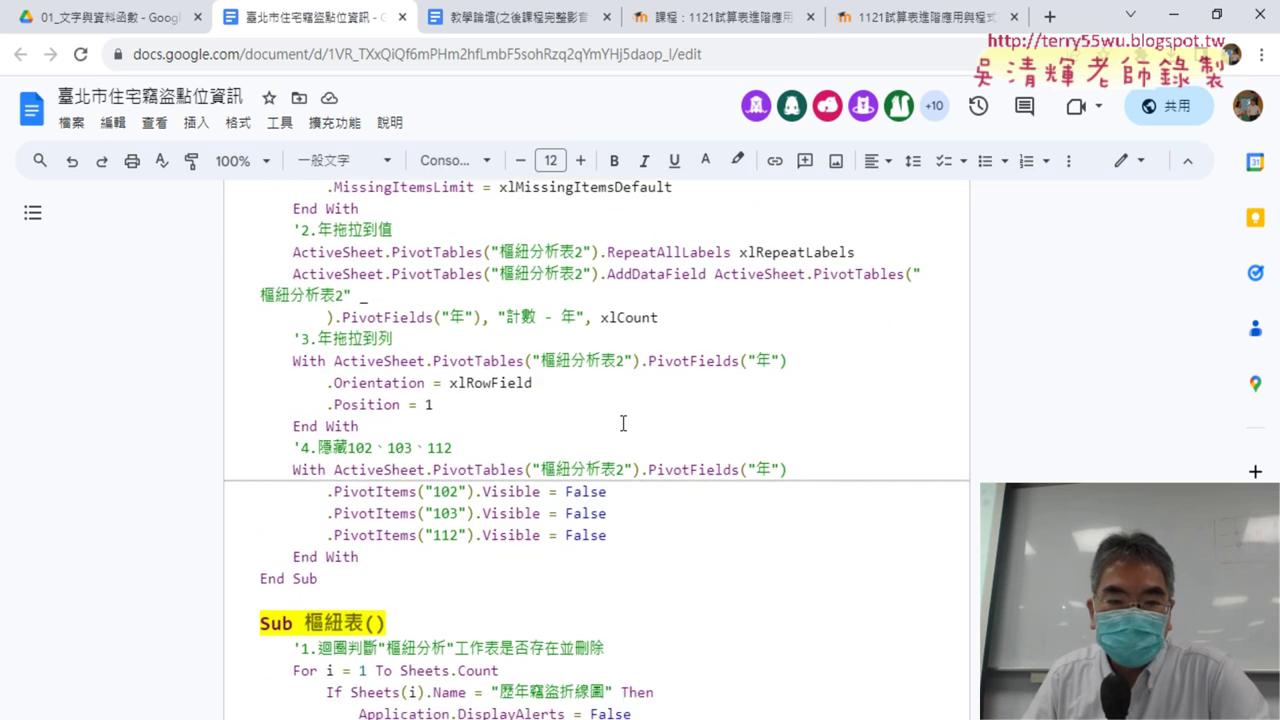
pyautogui.scroll(-2, 622, 421)
pyautogui.scroll(-4, 326, 355)
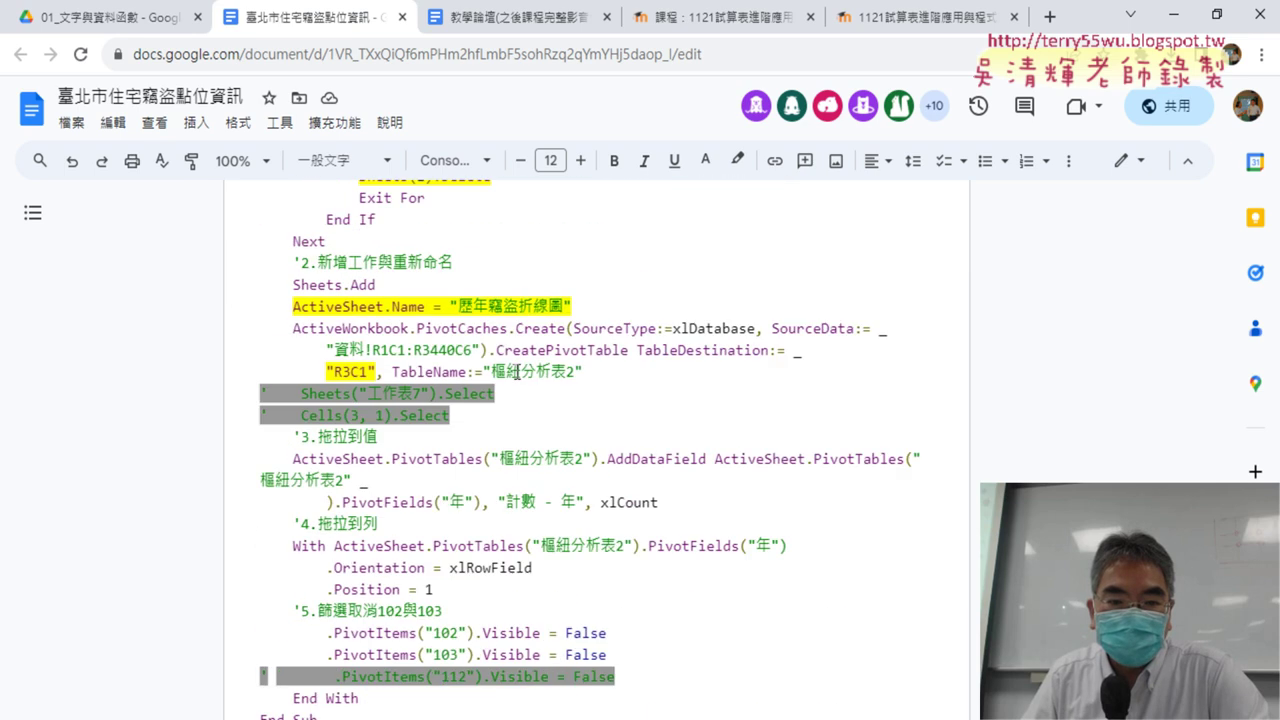
pyautogui.scroll(-3, 540, 350)
pyautogui.scroll(-2, 700, 345)
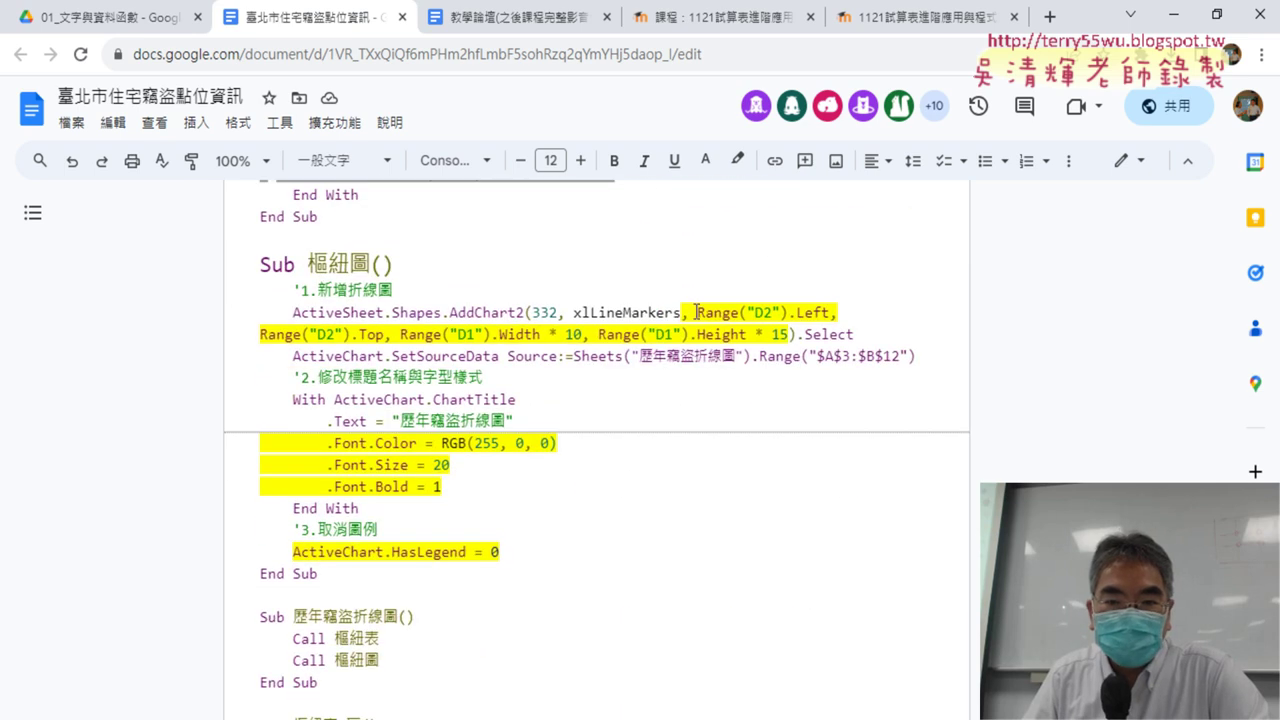
pyautogui.moveTo(681, 313)
pyautogui.mouseDown()
pyautogui.moveTo(840, 313)
pyautogui.moveTo(388, 334)
pyautogui.mouseUp()
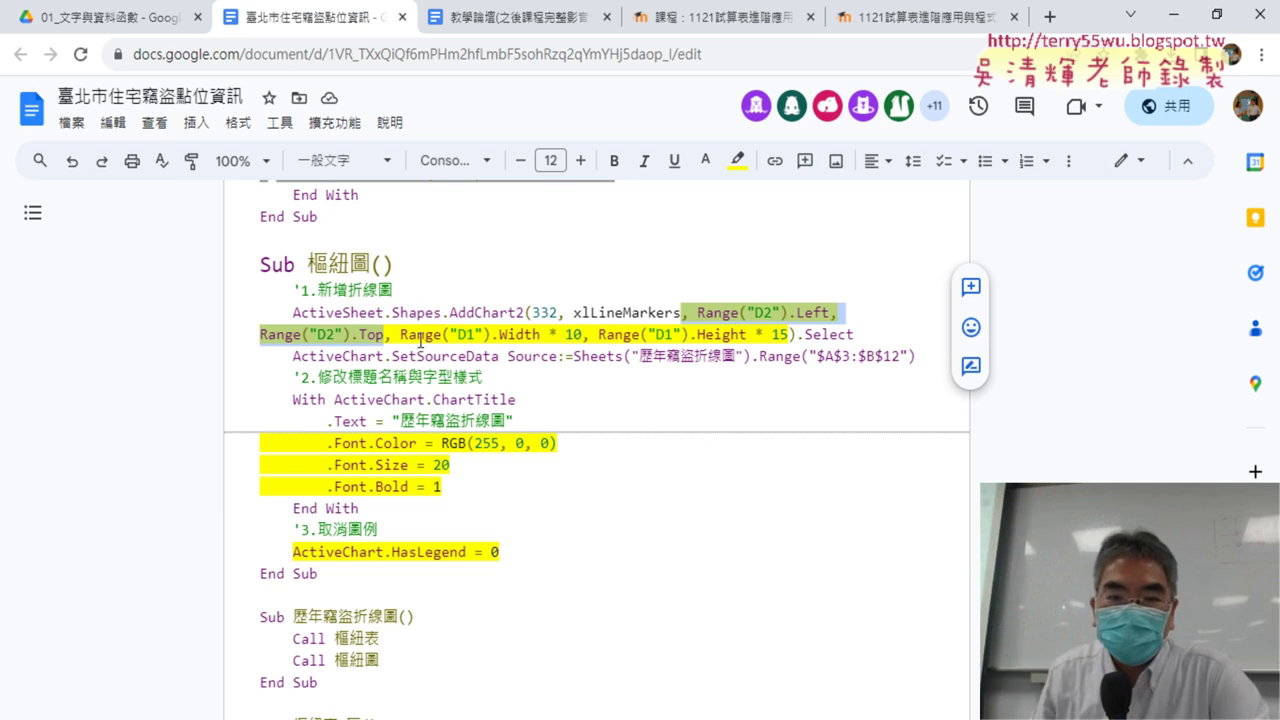
pyautogui.click(433, 335)
# Select the full D2 position and D1-based width and height arguments, then return to VBA.
pyautogui.moveTo(450, 334); pyautogui.dragTo(582, 334)
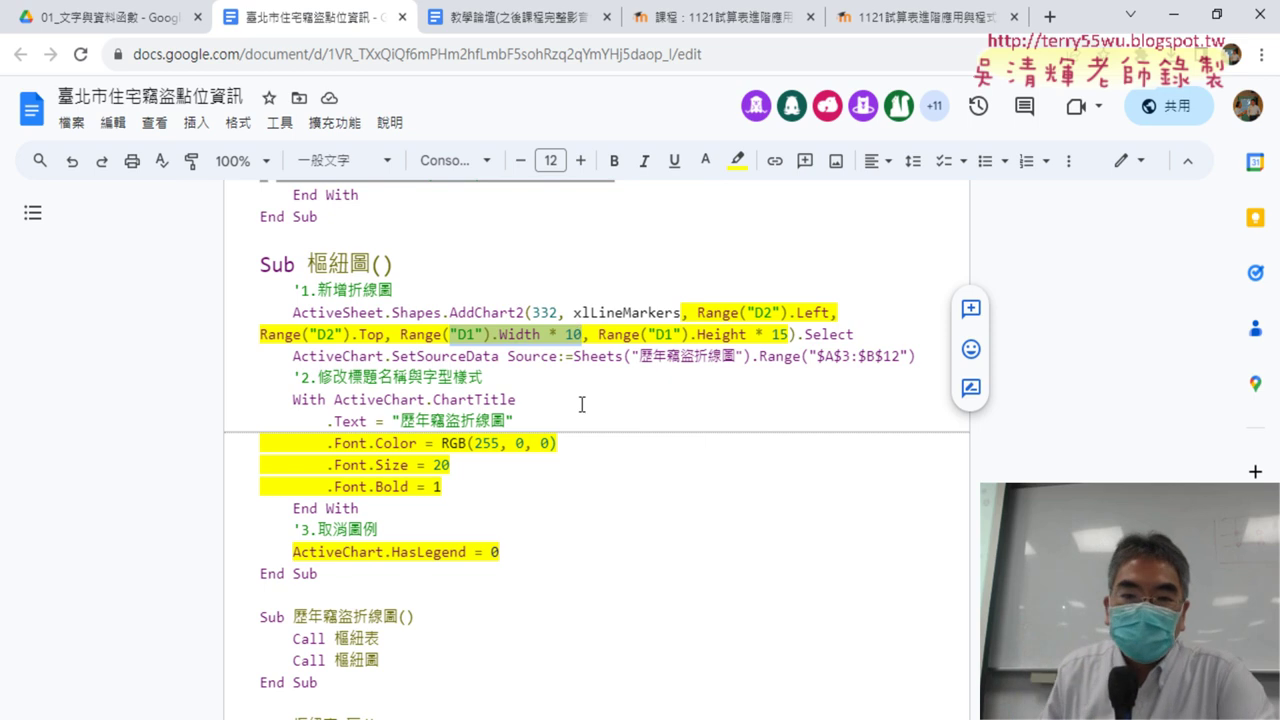
pyautogui.moveTo(648, 334); pyautogui.dragTo(686, 334)
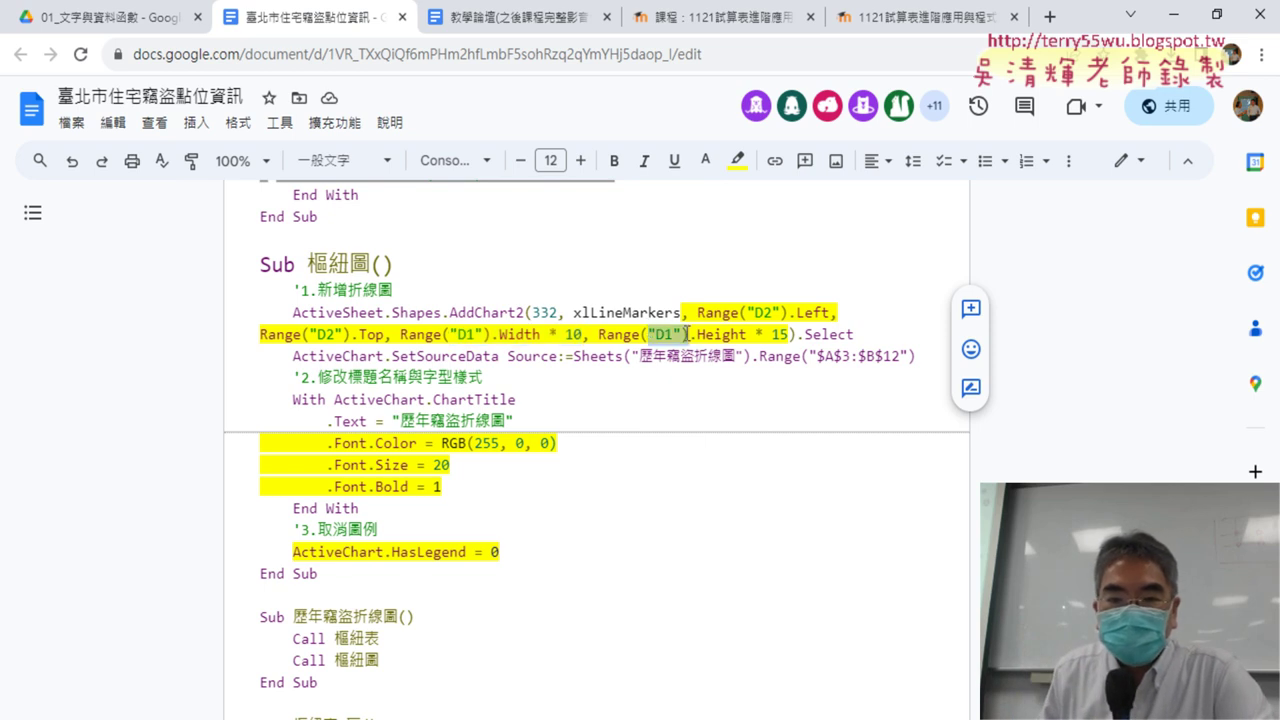
pyautogui.click(706, 334)
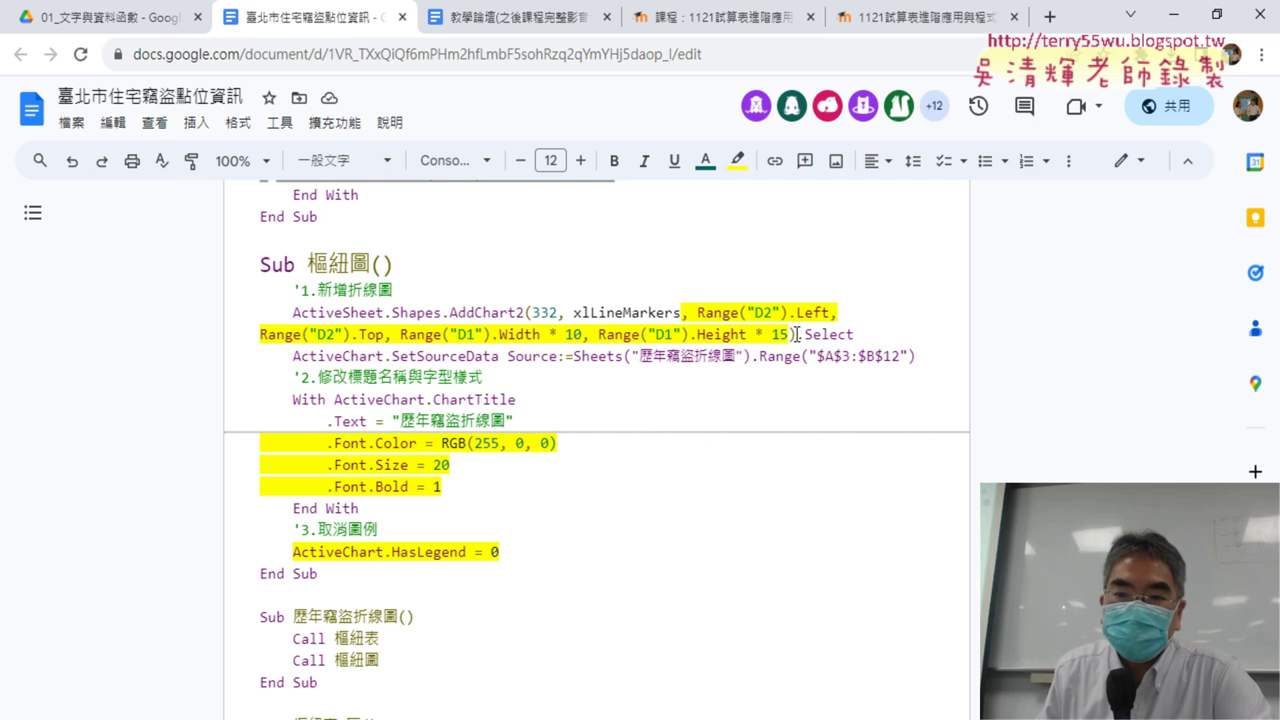
pyautogui.moveTo(794, 335); pyautogui.dragTo(681, 313)
pyautogui.hotkey('ctrl', 'c')
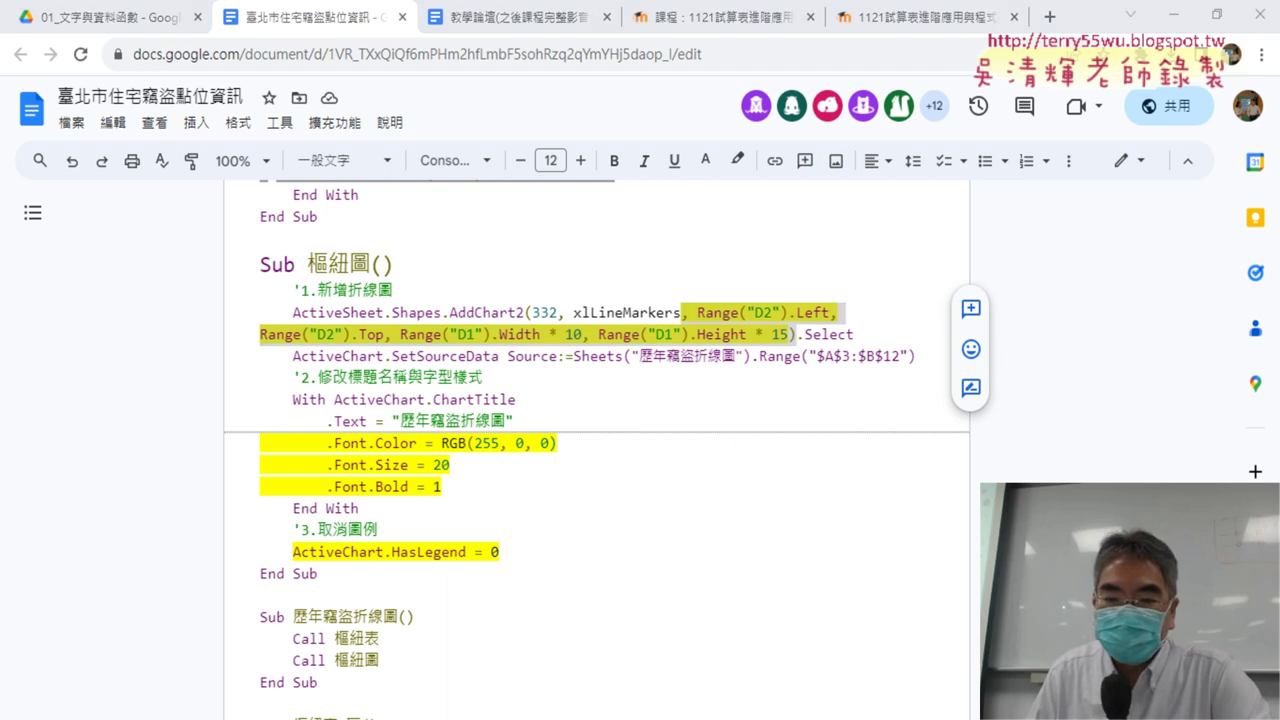
pyautogui.click(885, 590)
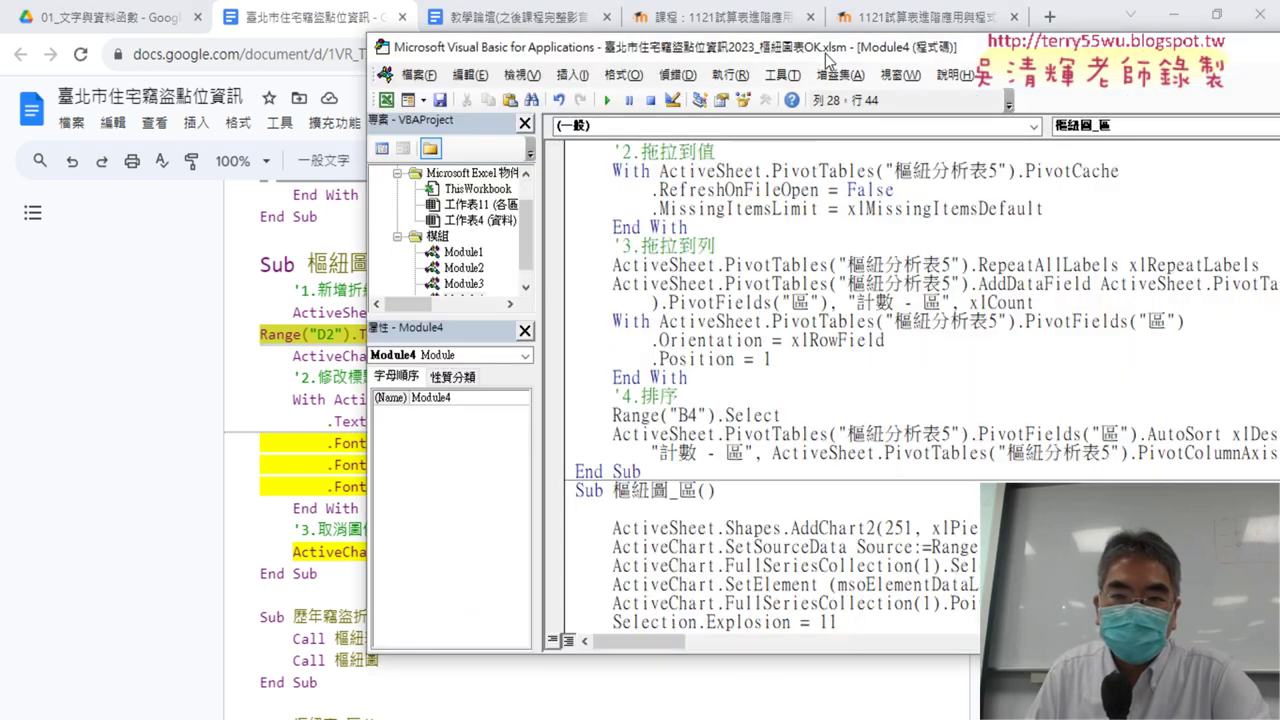
# Paste the D2 position and D1-based size arguments into the AddChart2(251, xlPie) line.
pyautogui.doubleClick(455, 46)
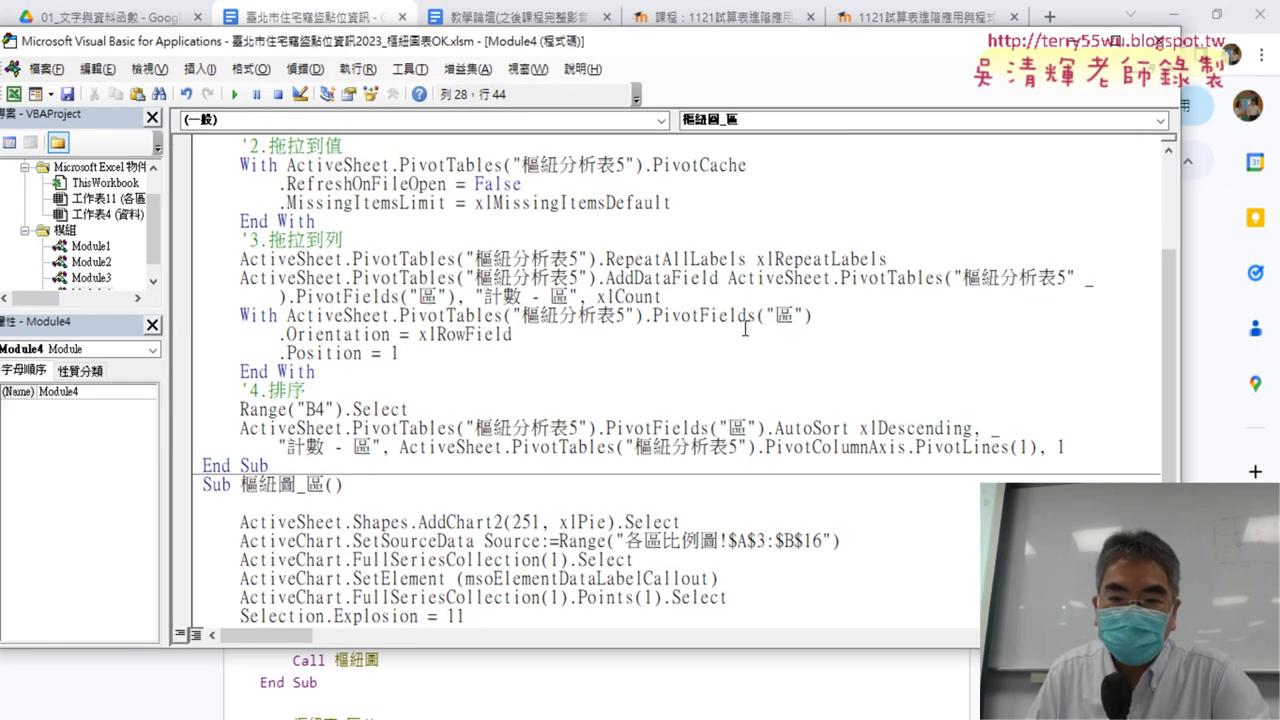
pyautogui.hotkey('ctrl', 'v')
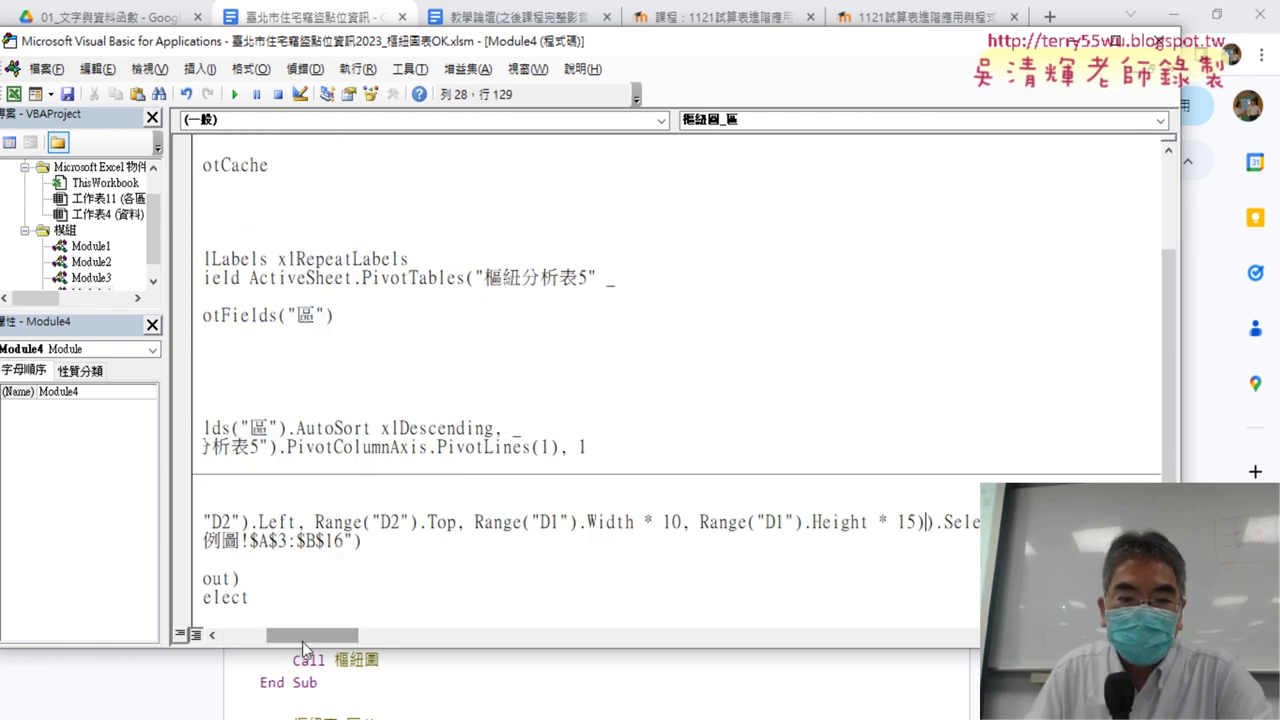
pyautogui.moveTo(302, 636); pyautogui.dragTo(256, 636)
pyautogui.scroll(-1, 478, 297)
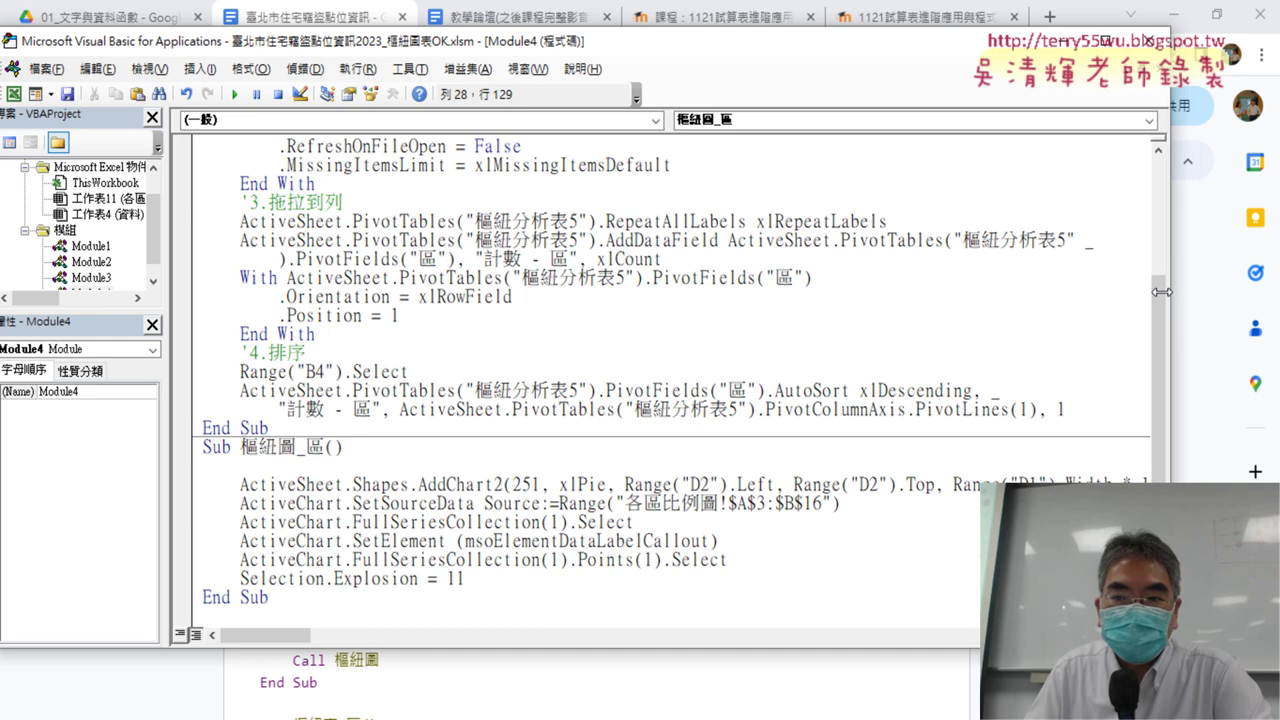
pyautogui.moveTo(1181, 291); pyautogui.dragTo(1115, 291)
# Copy the Google Docs code block from '2.修改標題名稱與字型樣式' through ActiveChart.HasLegend = 0.
pyautogui.click(1079, 19)
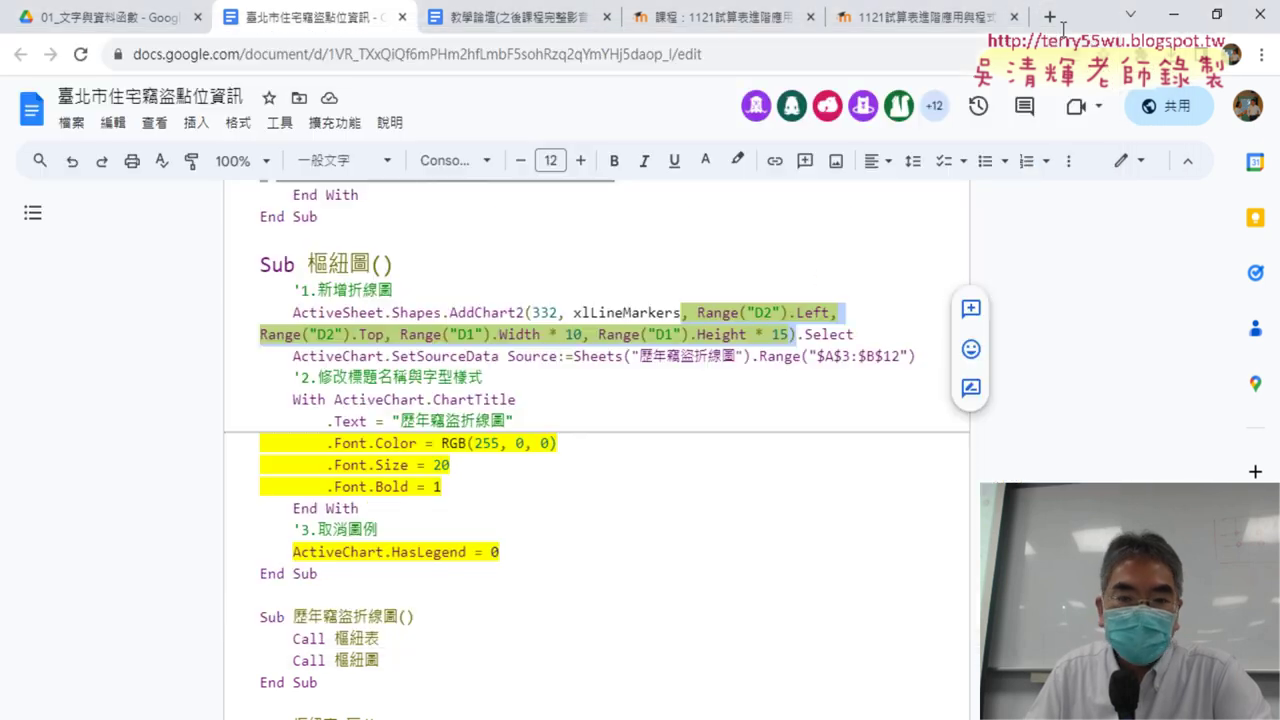
pyautogui.scroll(-2, 672, 371)
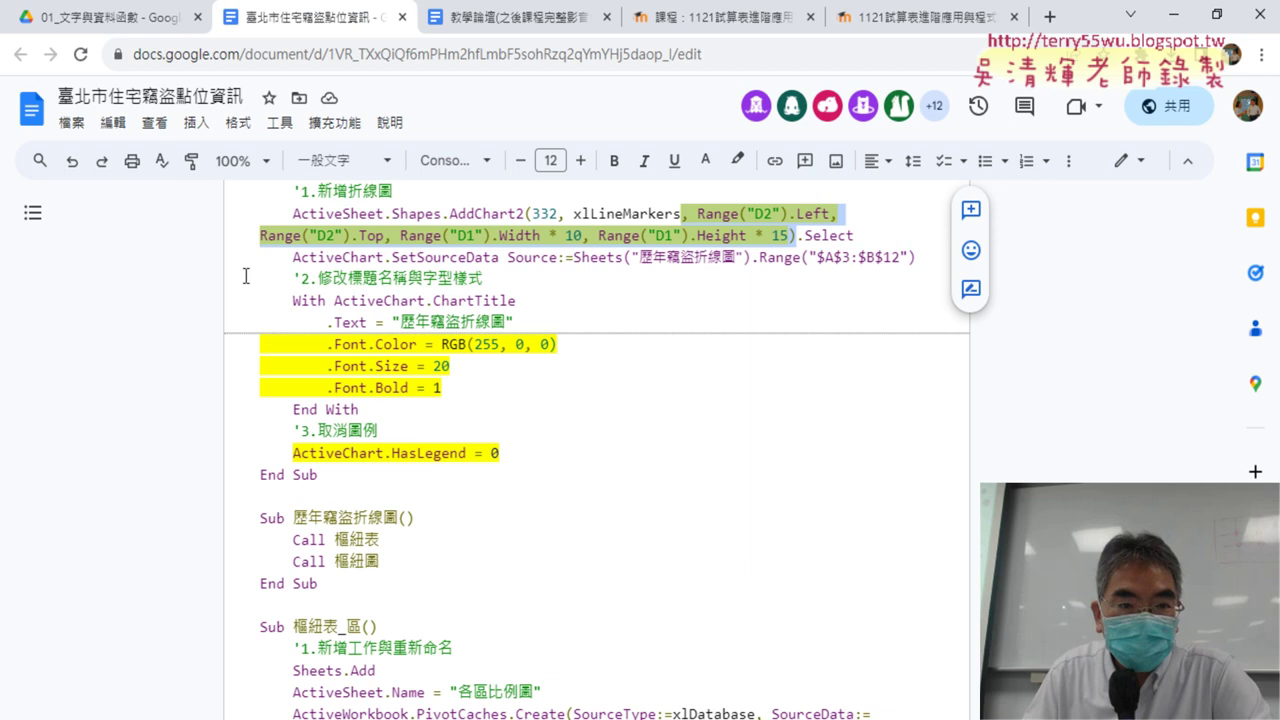
pyautogui.moveTo(239, 282)
pyautogui.mouseDown()
pyautogui.moveTo(520, 285)
pyautogui.moveTo(536, 446)
pyautogui.mouseUp()
pyautogui.hotkey('ctrl', 'c')
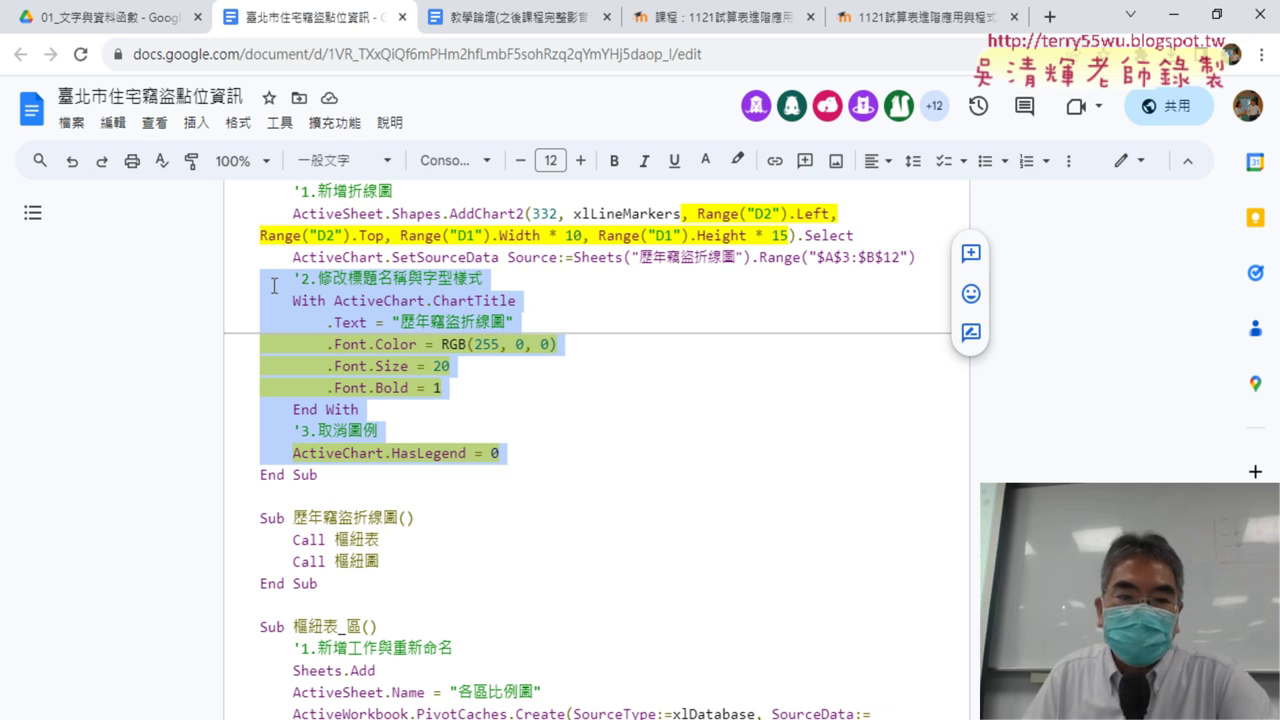
pyautogui.moveTo(252, 282)
pyautogui.mouseDown()
pyautogui.moveTo(587, 420)
pyautogui.moveTo(589, 443)
pyautogui.mouseUp()
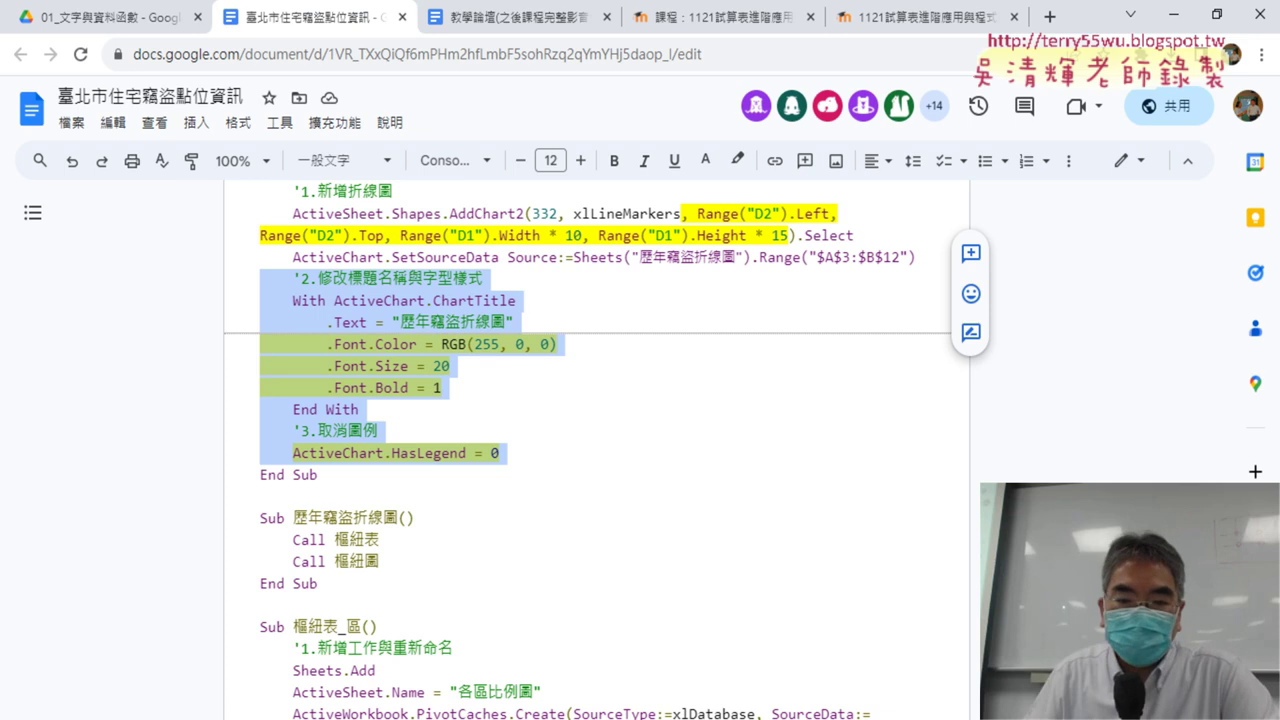
pyautogui.click(745, 672)
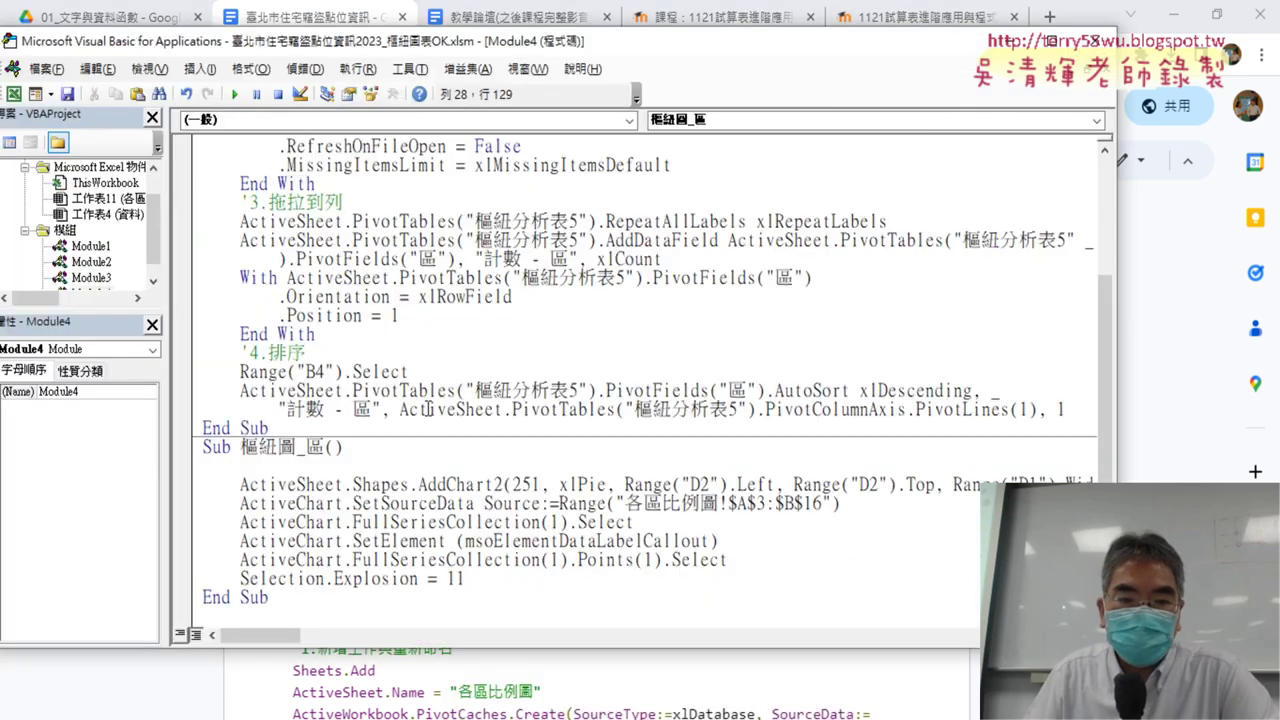
# Dismiss the compile error and delete the extra ')' from the AddChart2 line.
pyautogui.click(520, 588)
pyautogui.click(590, 447)
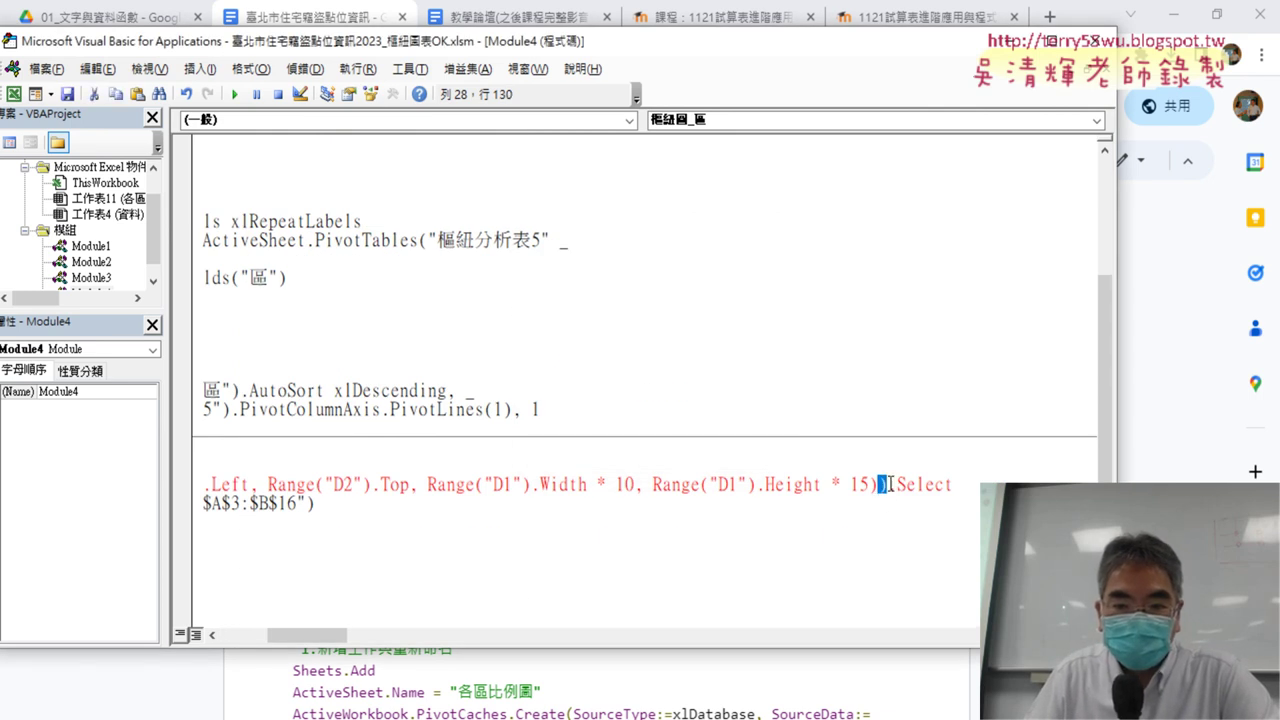
pyautogui.press('Delete')
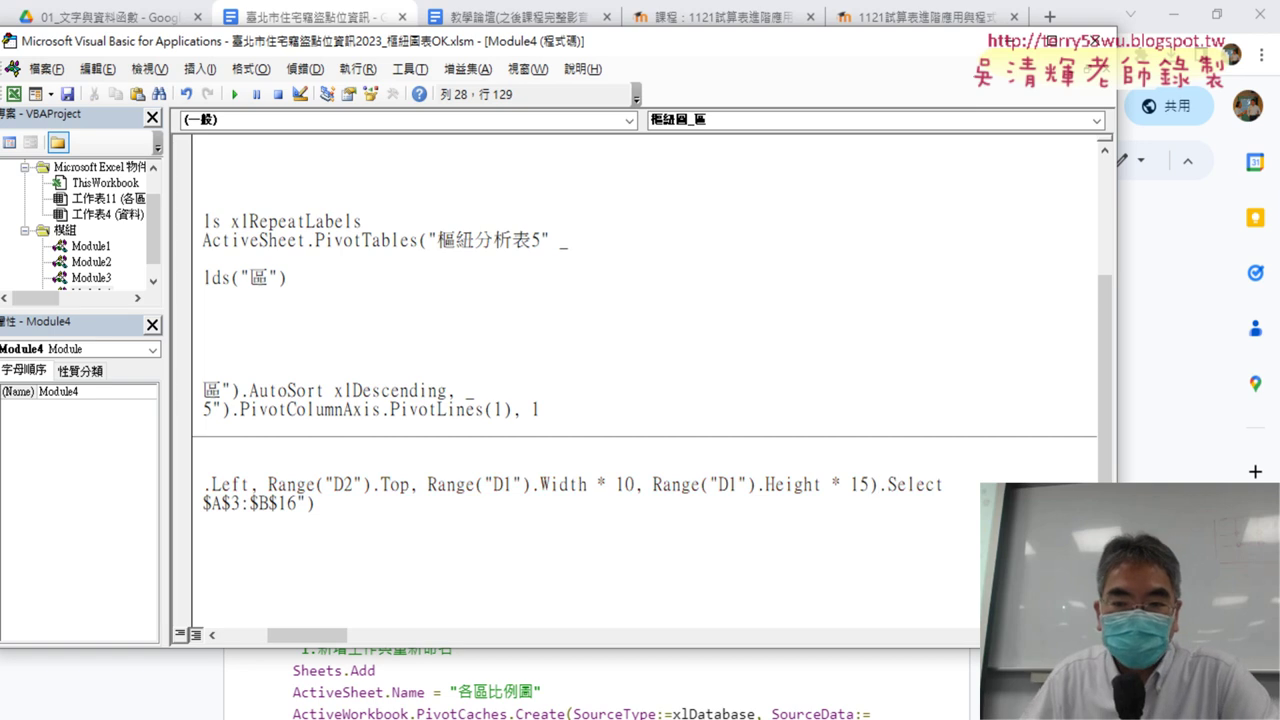
# Paste the title-formatting and legend-hiding code after the Selection.Explosion = 11 line.
pyautogui.click(887, 540)
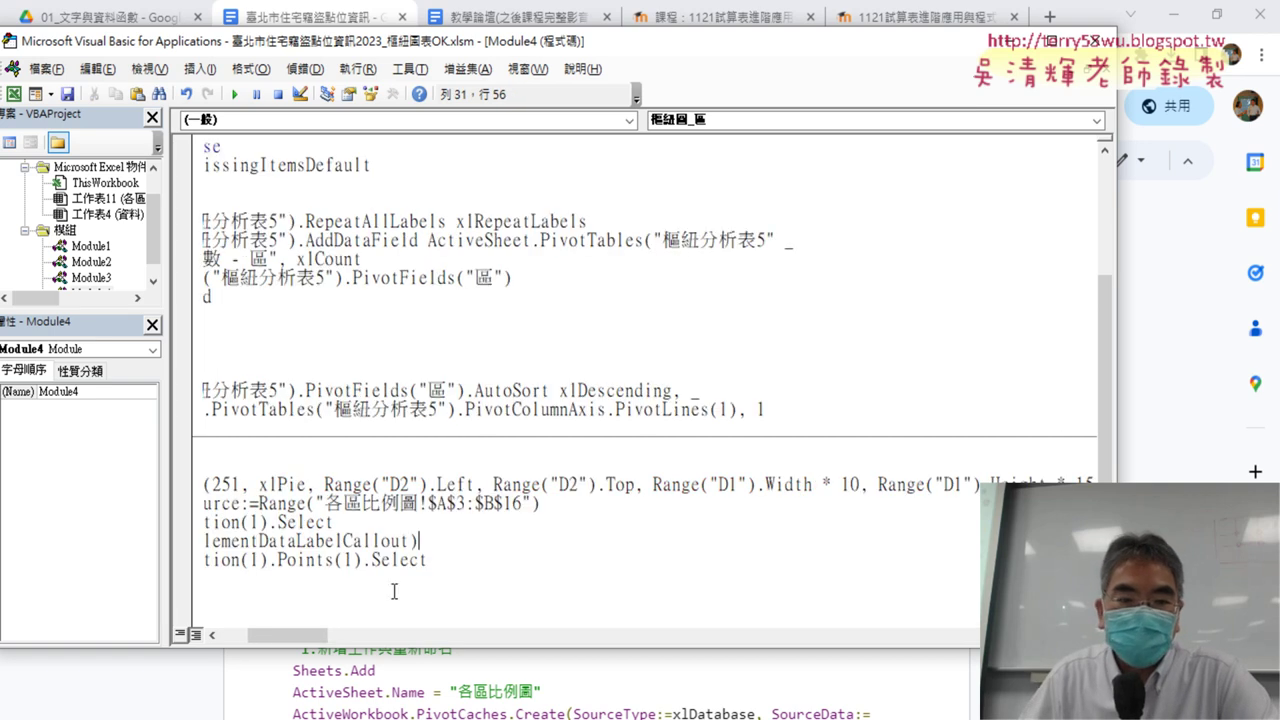
pyautogui.moveTo(326, 636)
pyautogui.mouseDown()
pyautogui.moveTo(300, 640)
pyautogui.moveTo(380, 606)
pyautogui.moveTo(242, 629)
pyautogui.mouseUp()
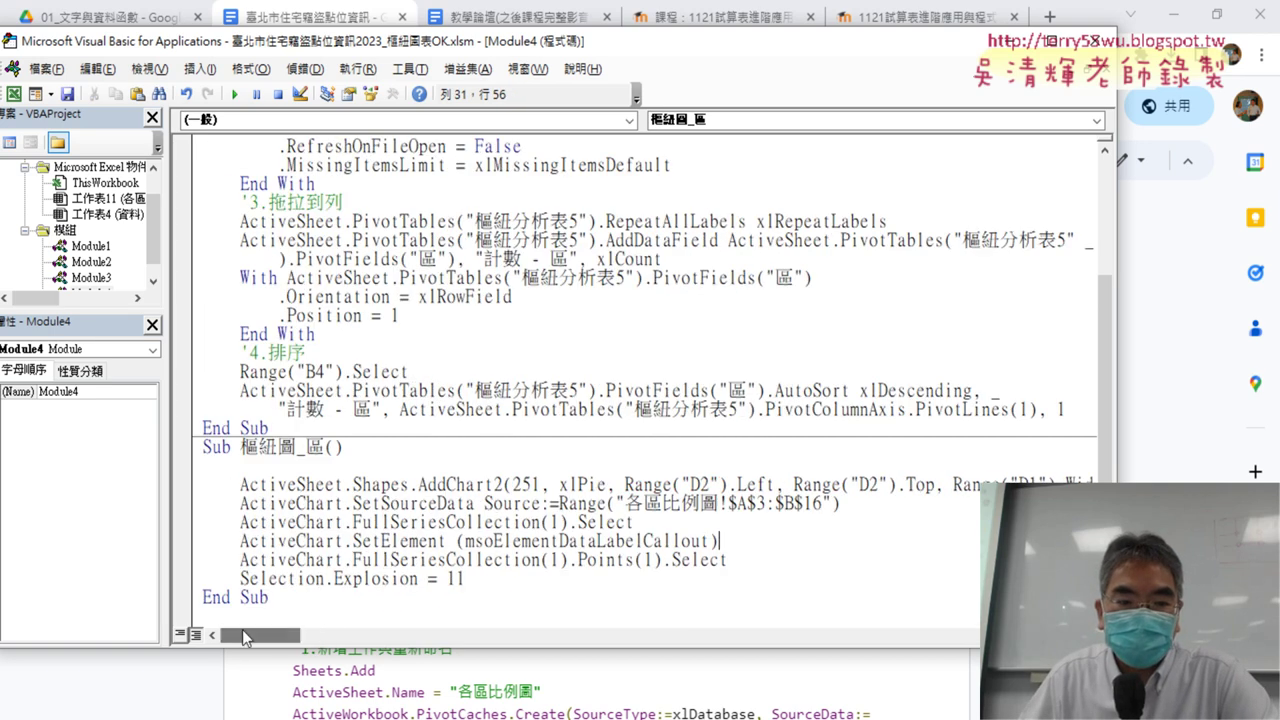
pyautogui.press('Down')
pyautogui.press('Down')
pyautogui.press('Return')
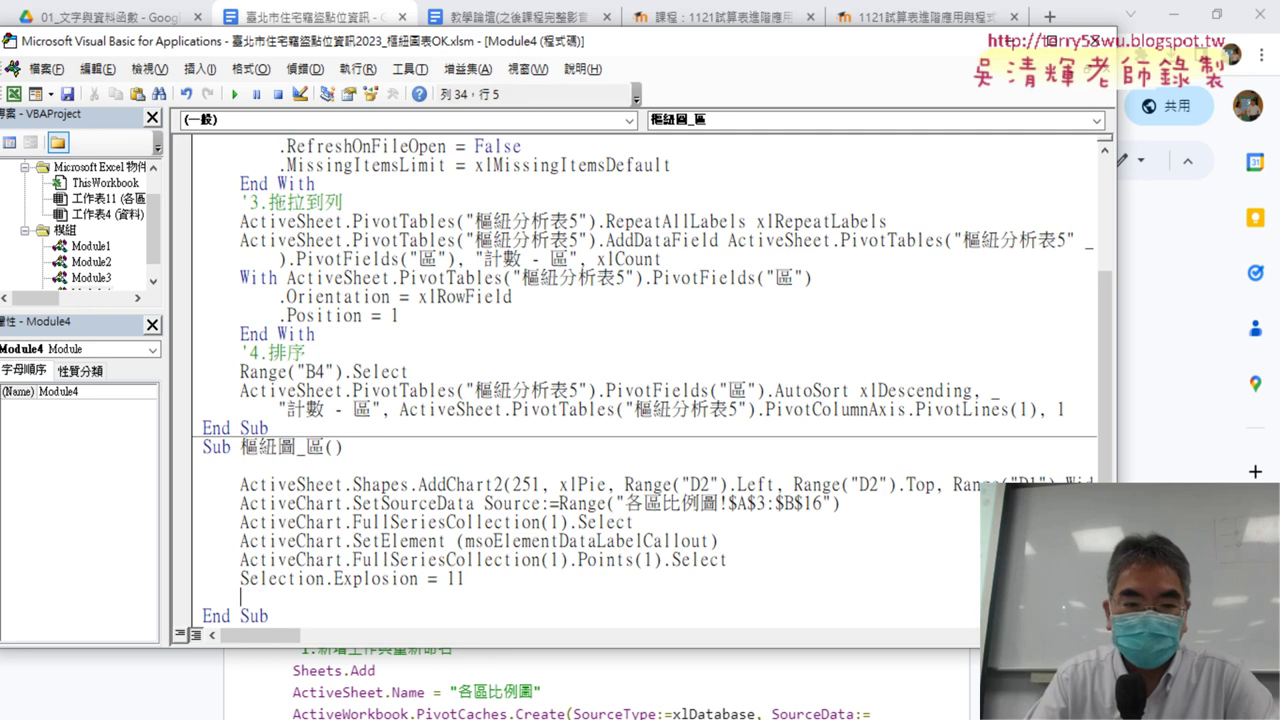
pyautogui.press('Return')
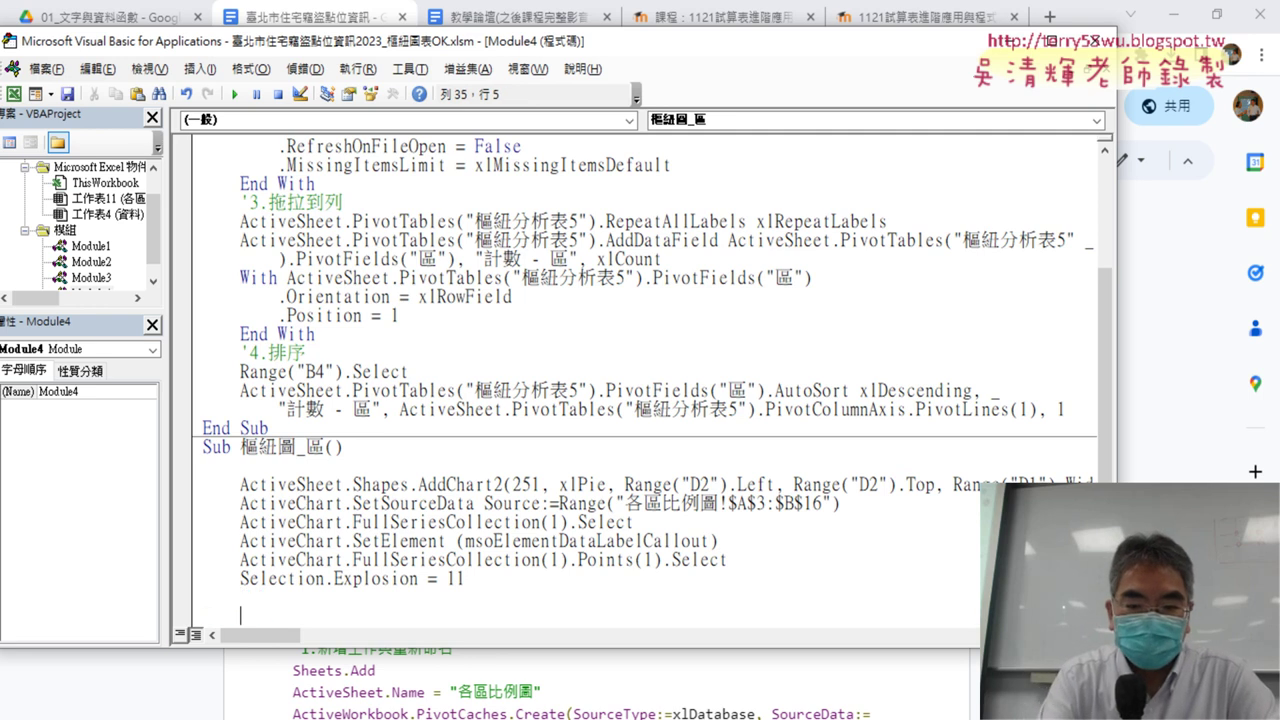
pyautogui.hotkey('ctrl', 'v')
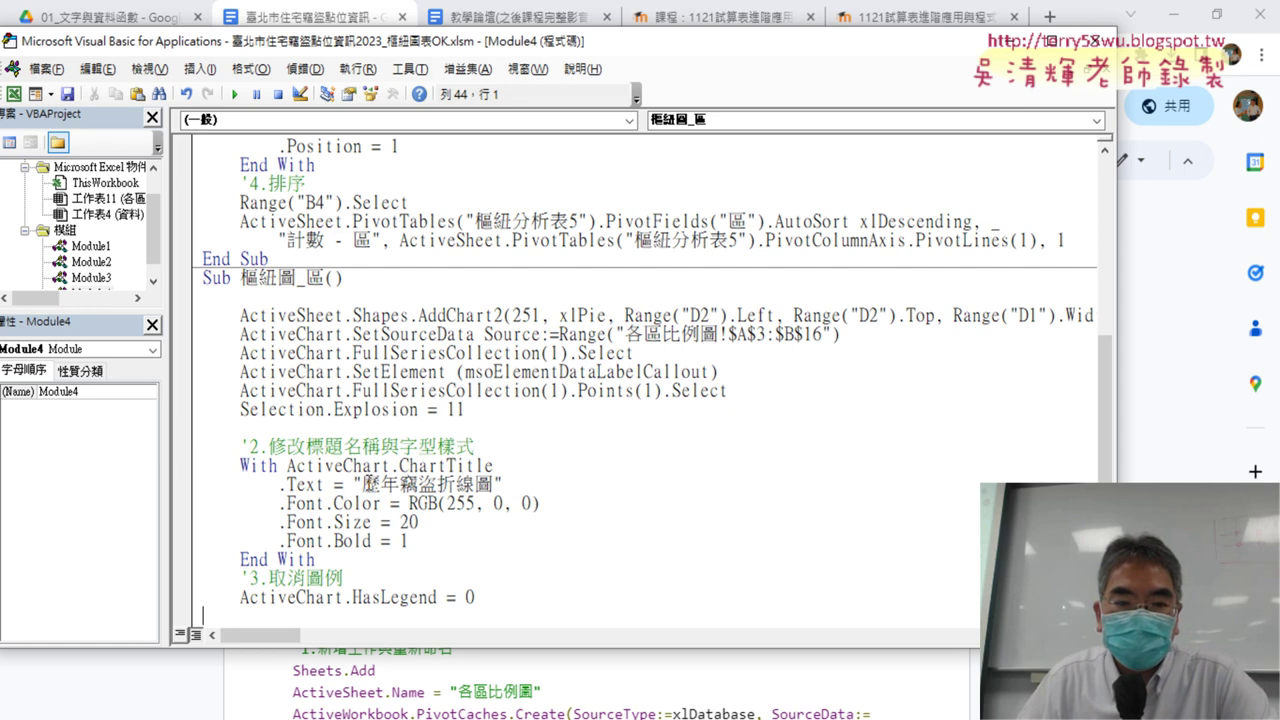
# Replace the chart title text "歷年竊盜折線圖" with "各區比例圖".
pyautogui.moveTo(362, 484); pyautogui.dragTo(476, 484)
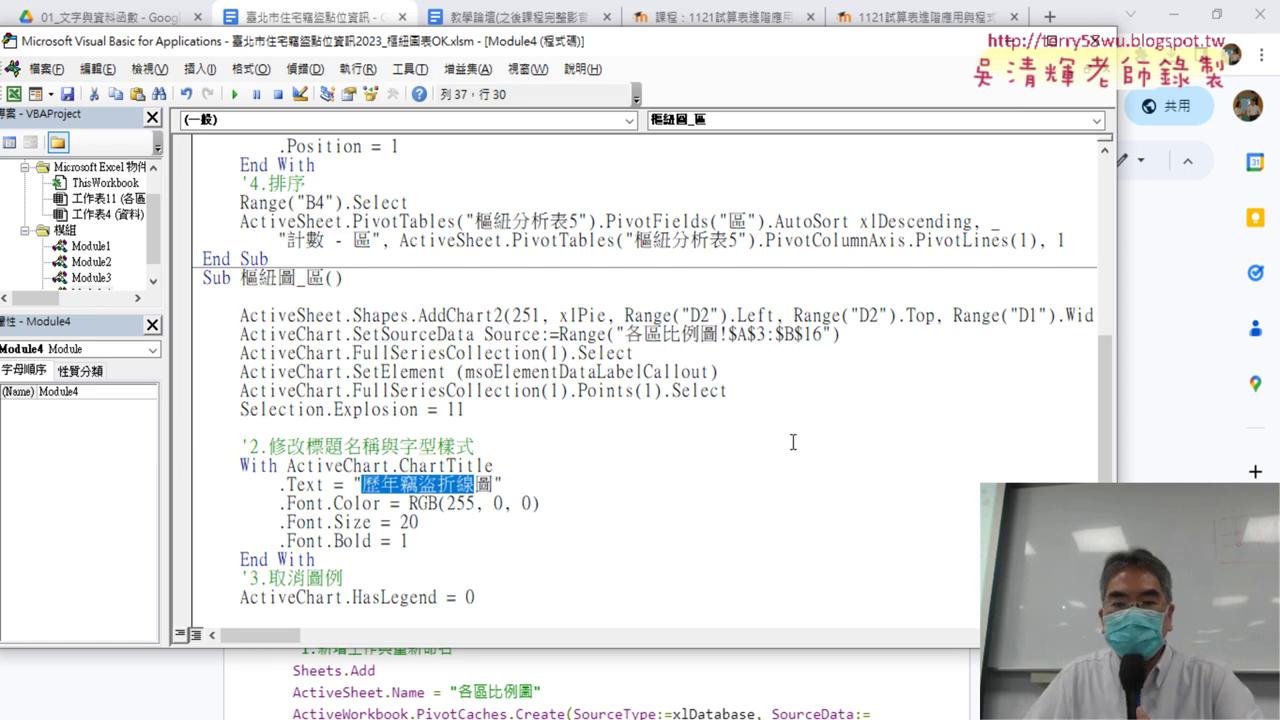
pyautogui.press('Delete')
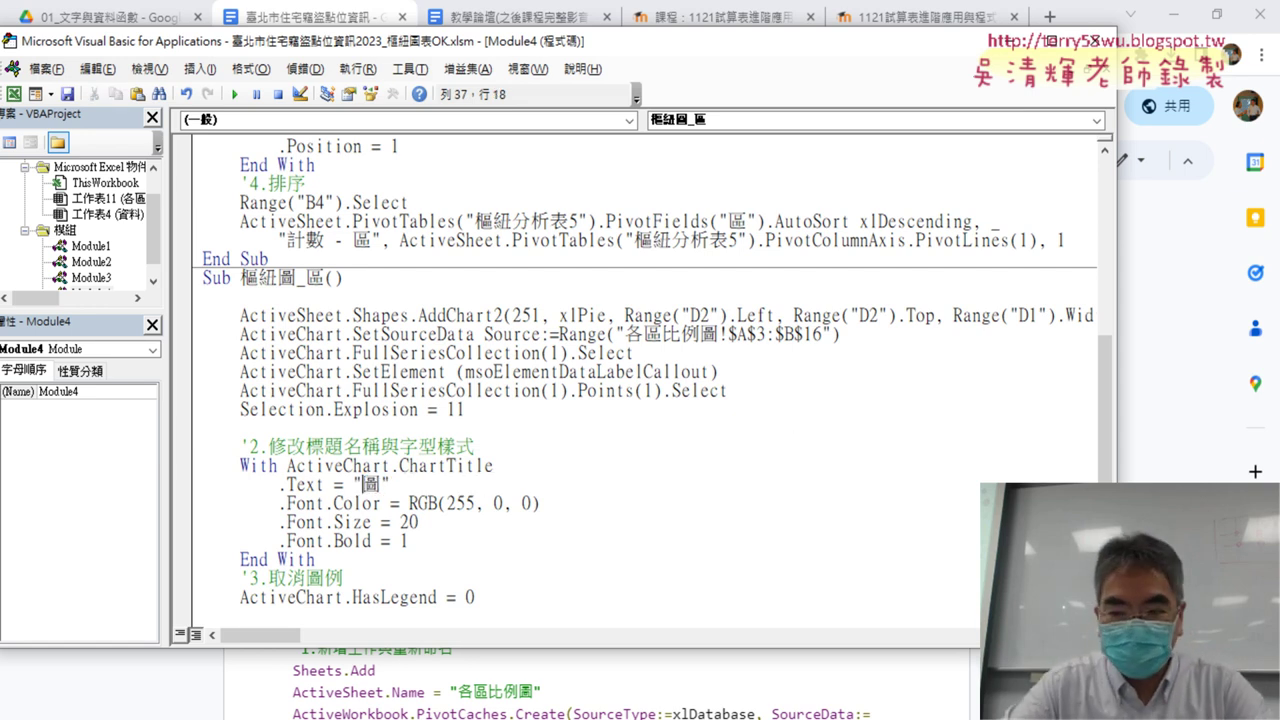
pyautogui.write('vr')
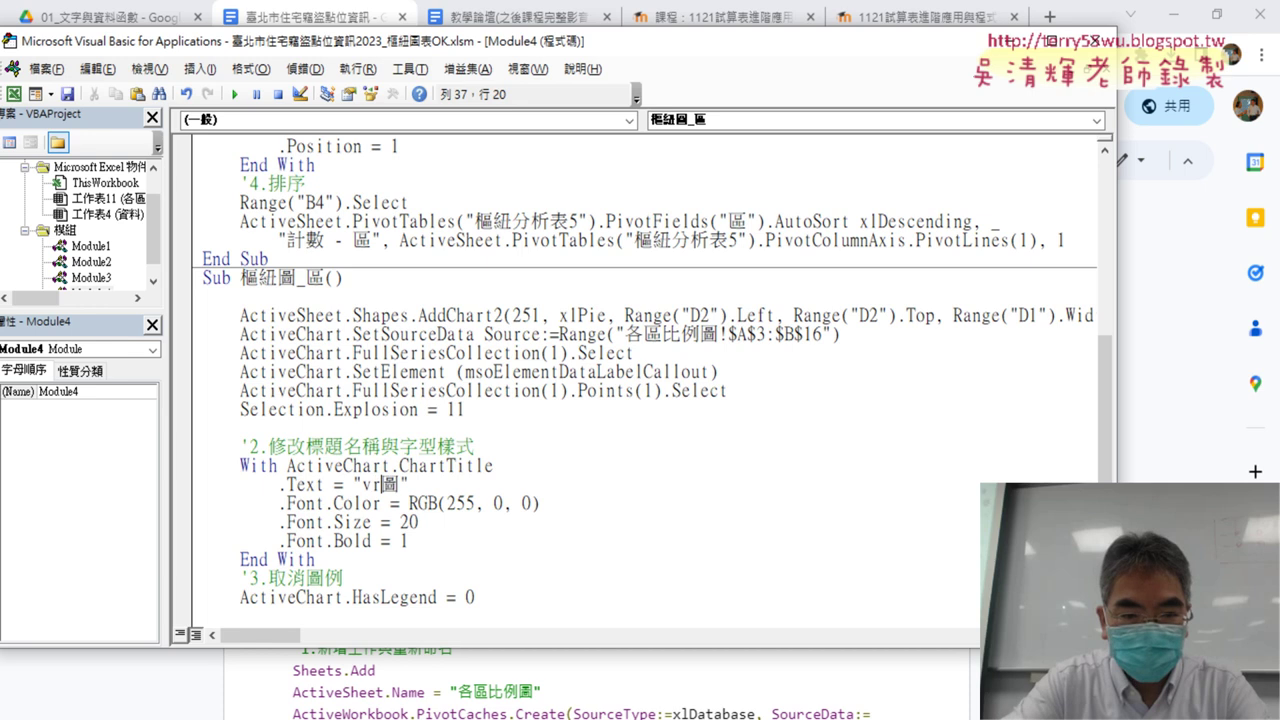
pyautogui.press('BackSpace')
pyautogui.press('BackSpace')
pyautogui.press('Delete')
pyautogui.write('ㄍ')
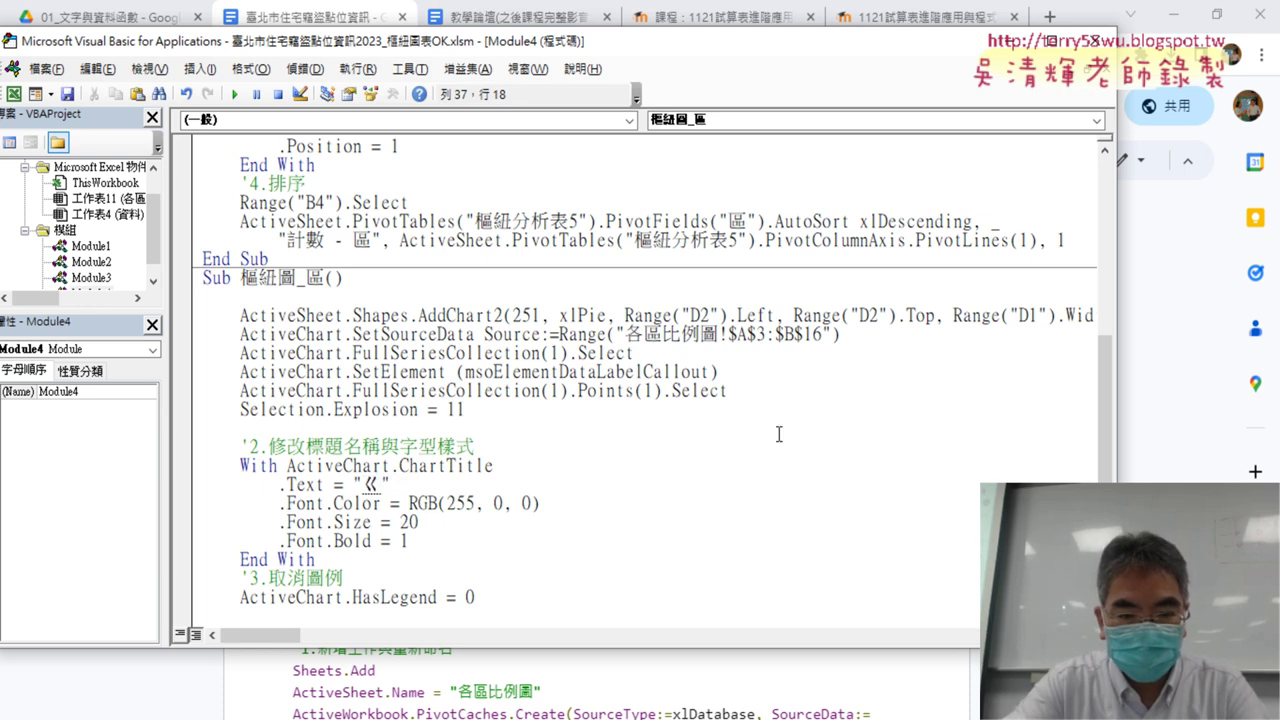
pyautogui.write('ㄜˋㄑㄩ')
pyautogui.press('space')
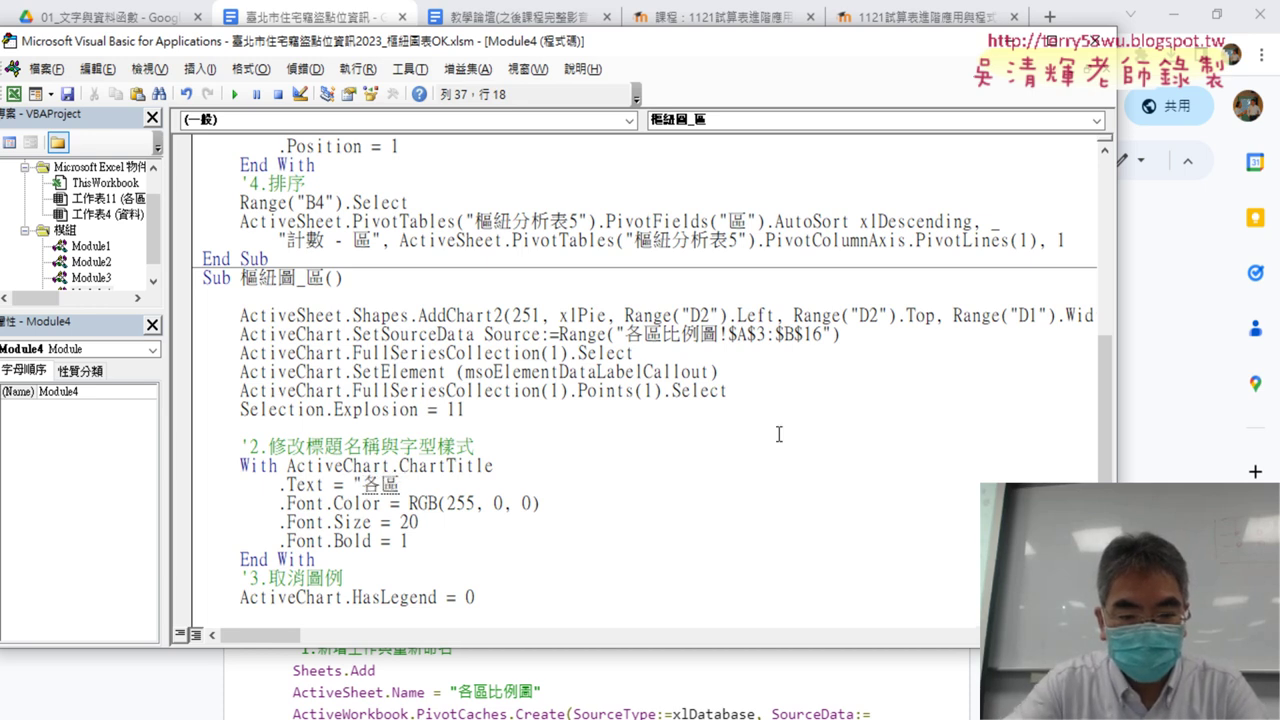
pyautogui.write('ˇㄌㄧㄠ')
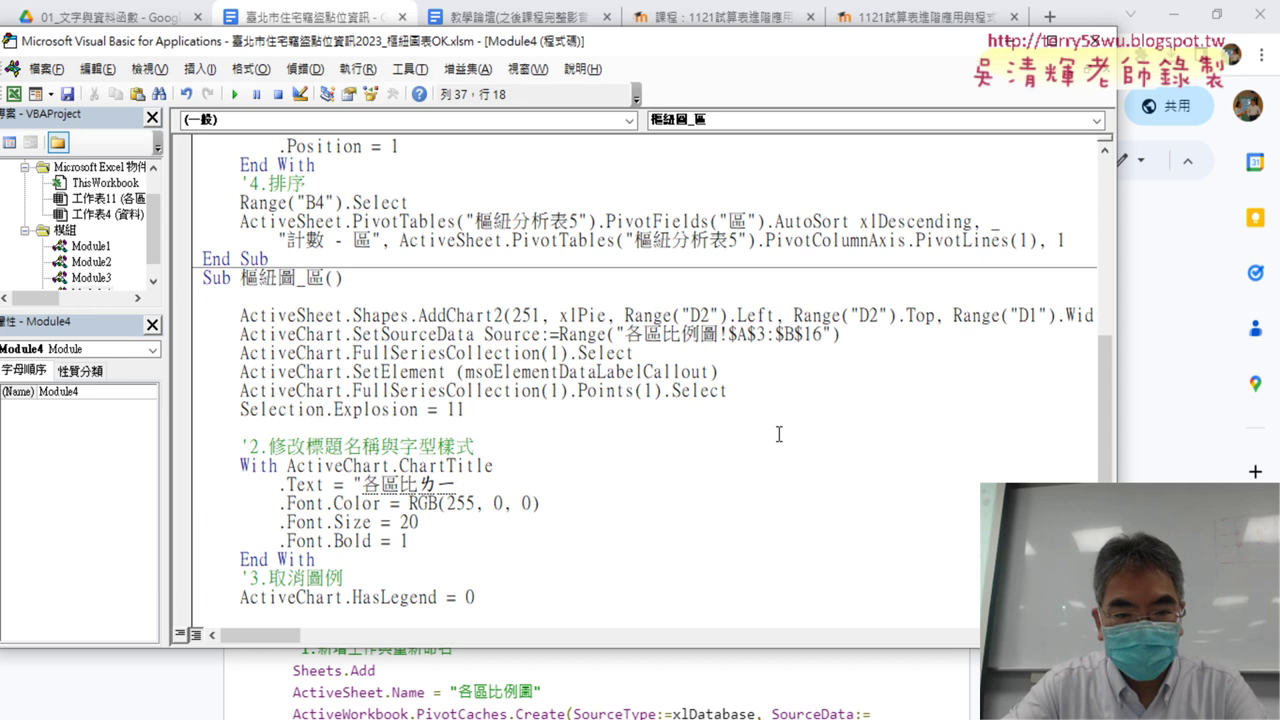
pyautogui.write('ˊ')
pyautogui.press('Return')
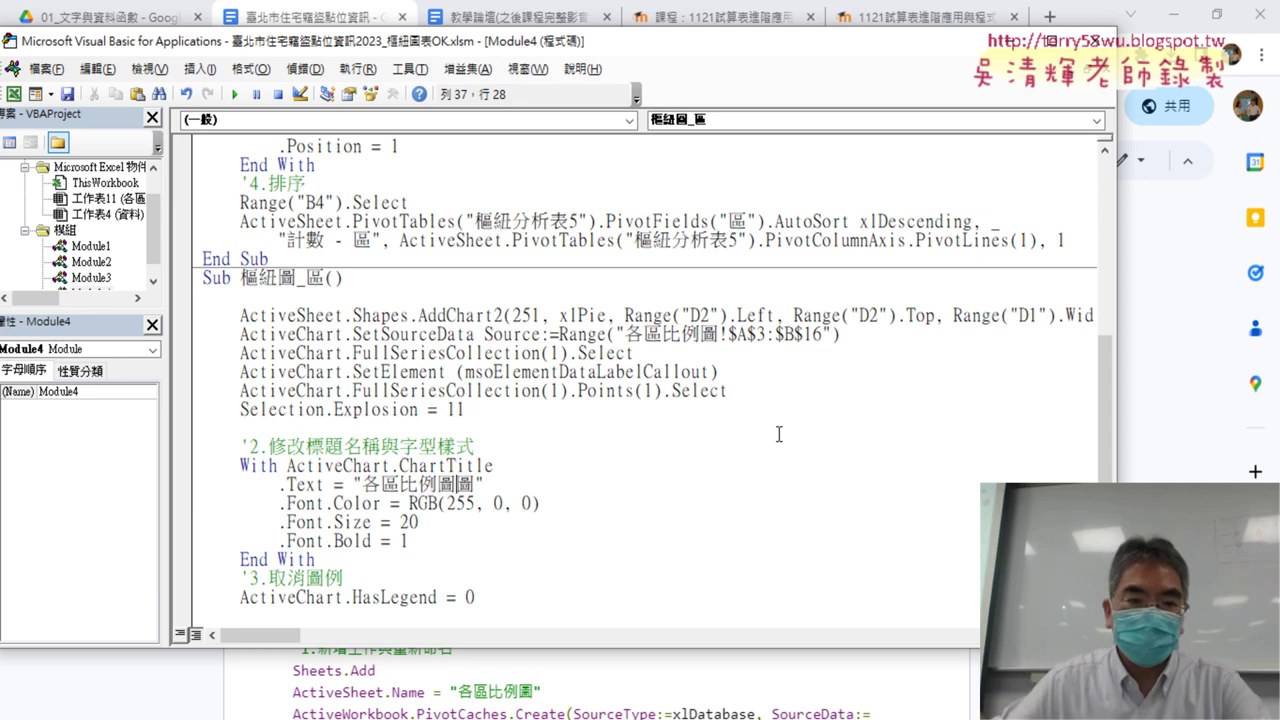
pyautogui.write('"')
pyautogui.press('Left')
pyautogui.press('BackSpace')
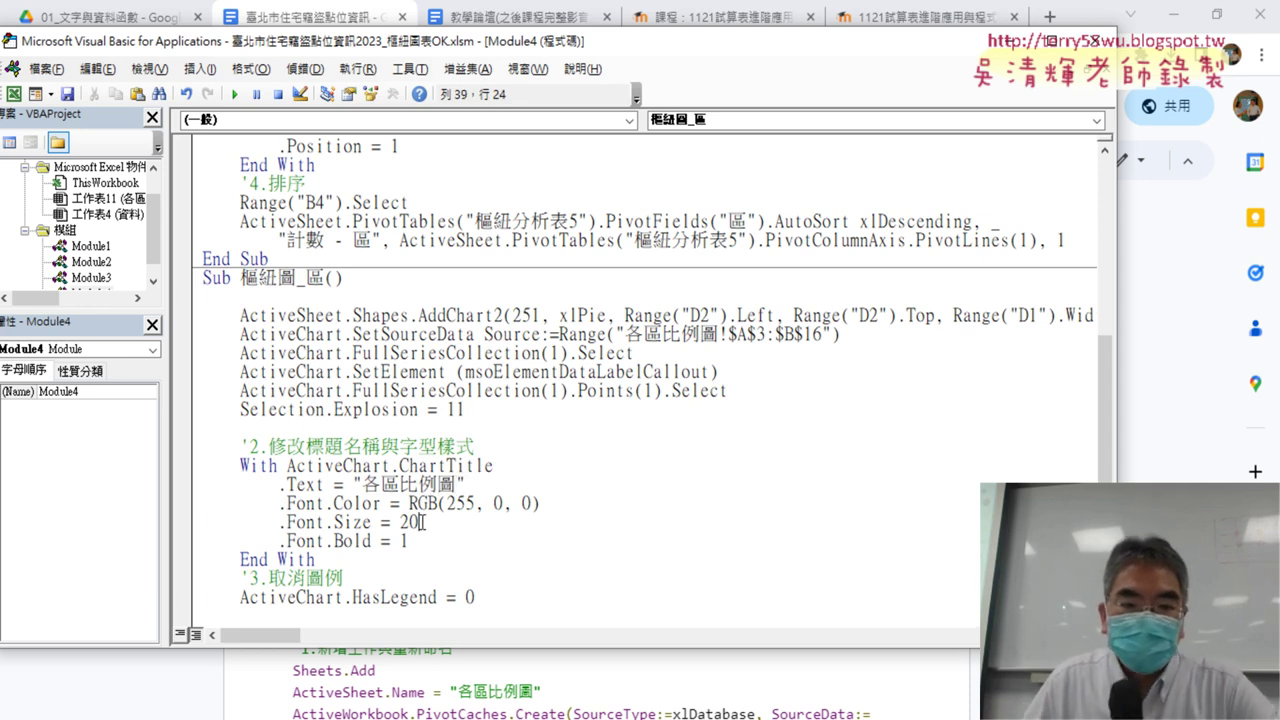
# Highlight the title's font size 20, bold setting and red colour value 255 to explain them.
pyautogui.moveTo(417, 522); pyautogui.dragTo(287, 522)
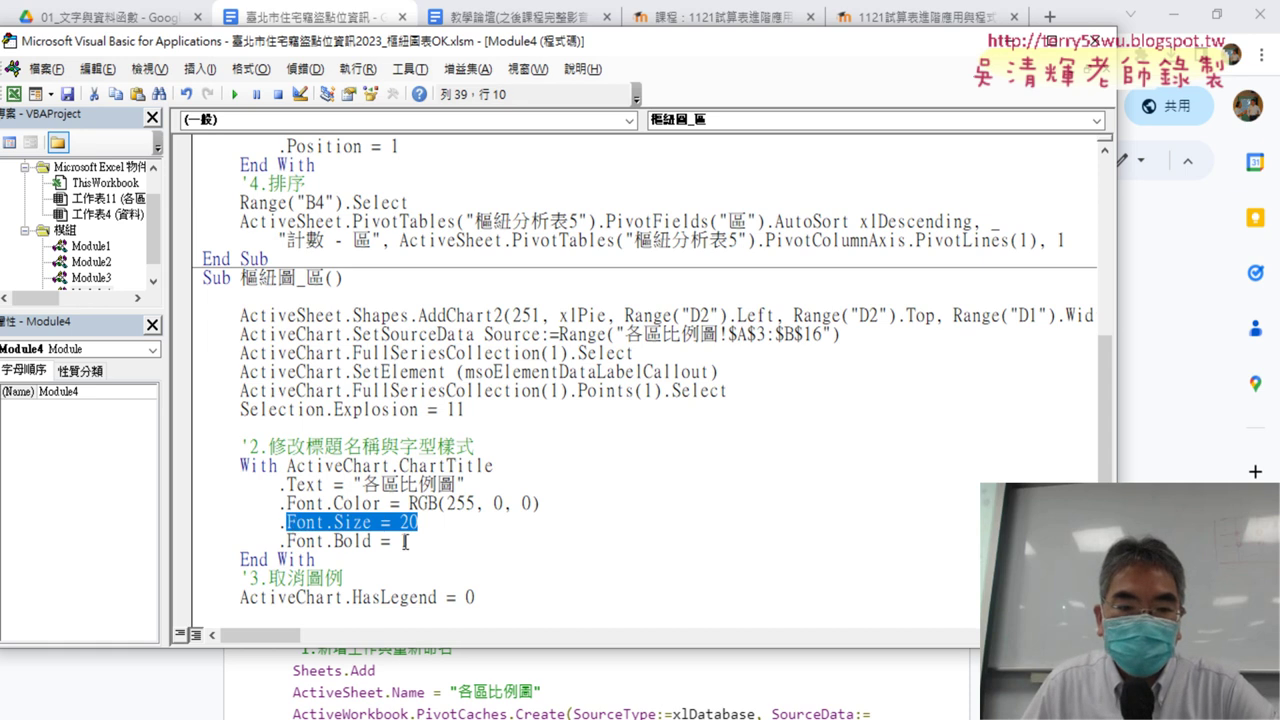
pyautogui.doubleClick(402, 541)
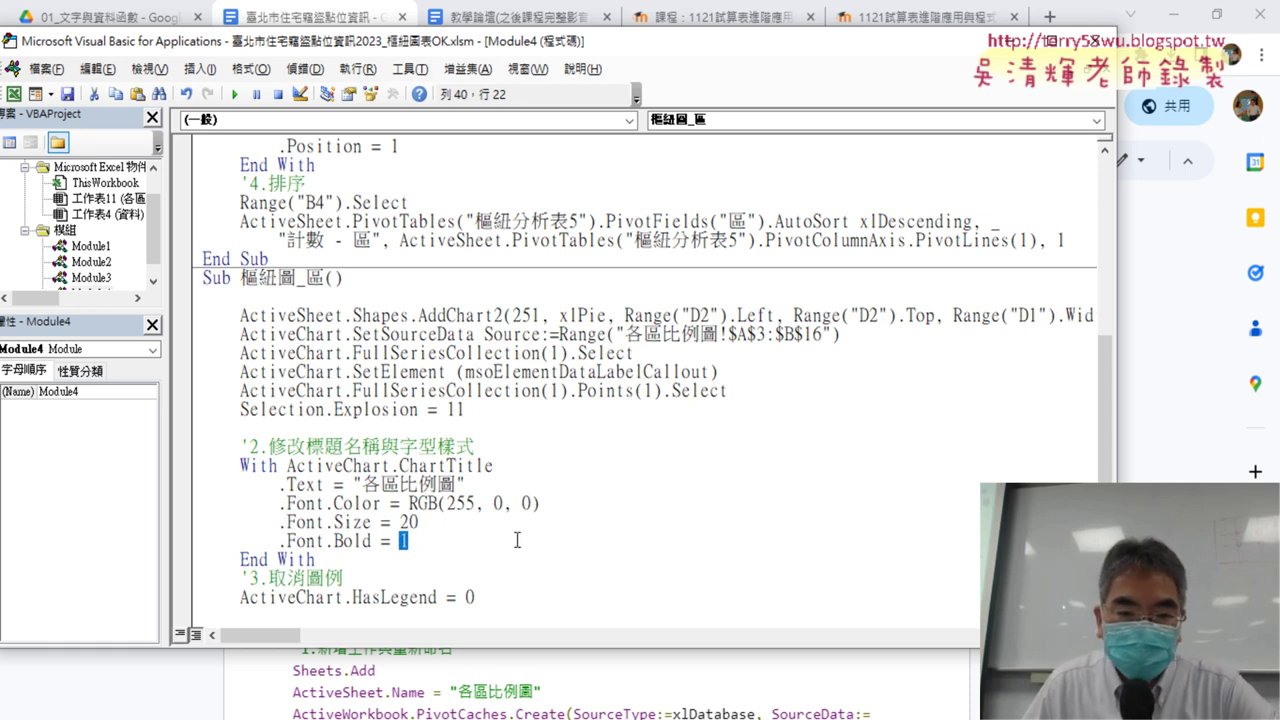
pyautogui.moveTo(539, 503); pyautogui.dragTo(416, 503)
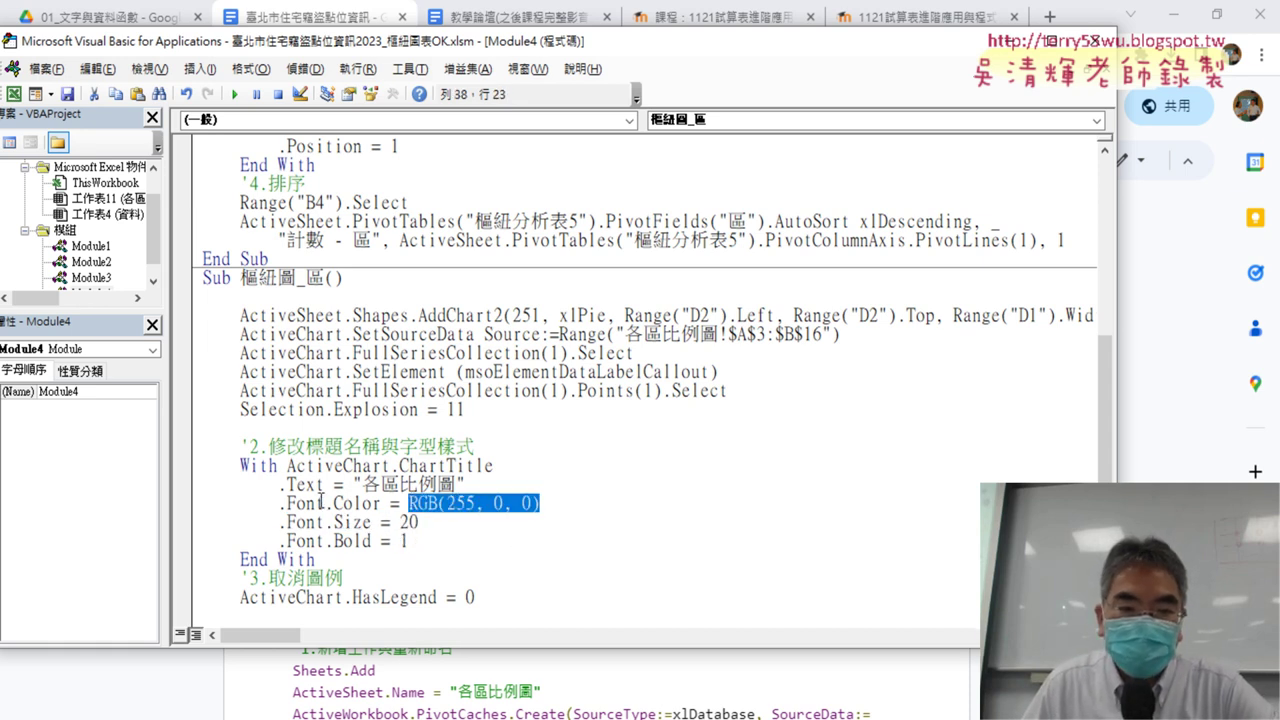
pyautogui.click(438, 505)
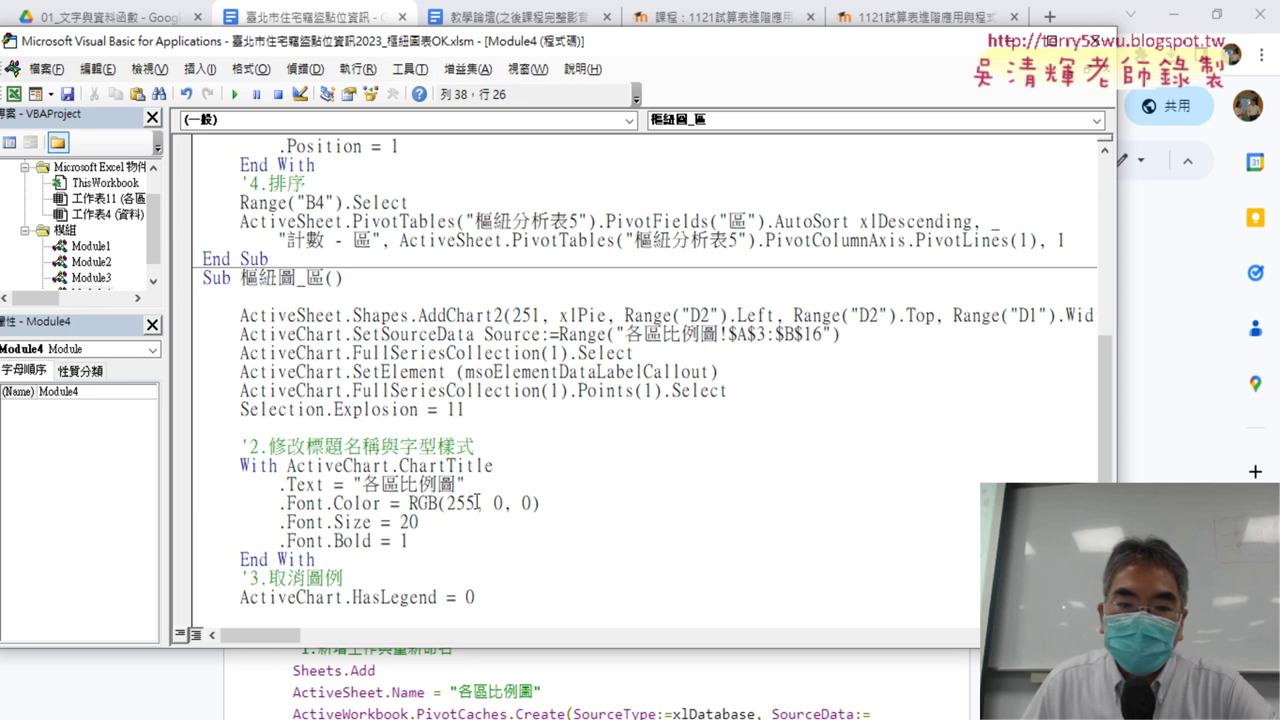
pyautogui.moveTo(477, 503)
pyautogui.mouseDown()
pyautogui.moveTo(408, 503)
pyautogui.moveTo(437, 503)
pyautogui.mouseUp()
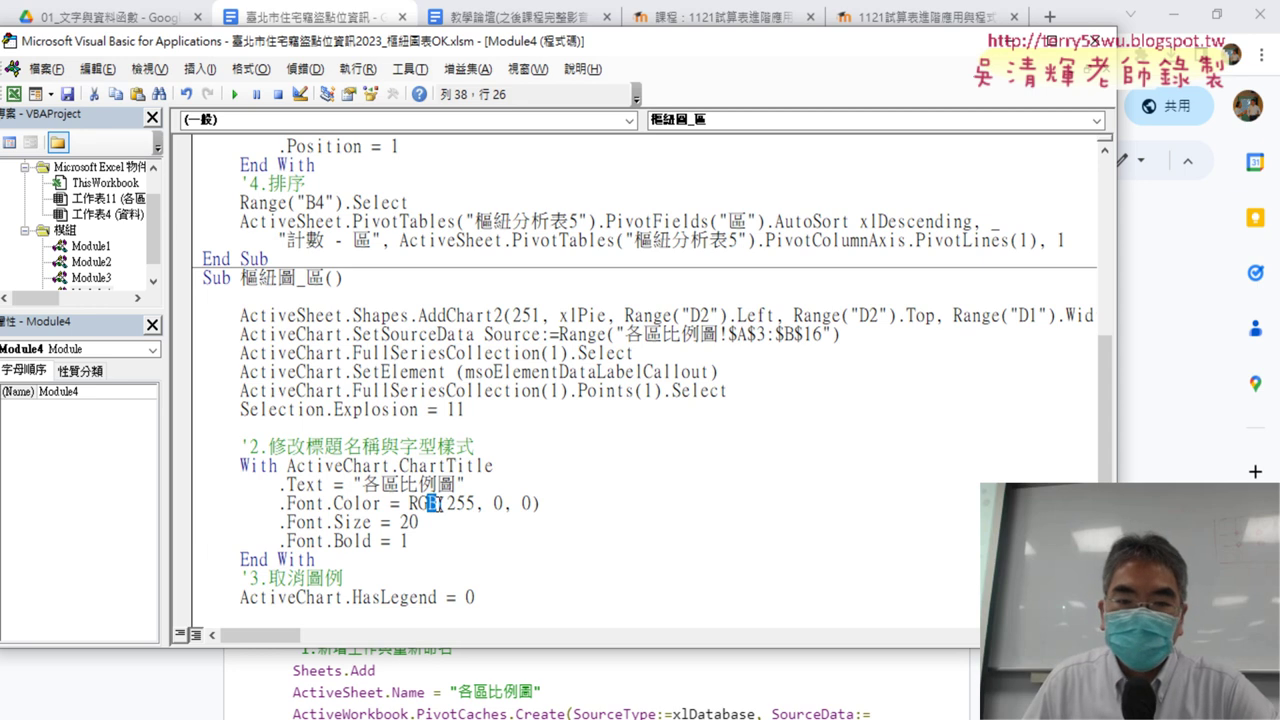
pyautogui.click(471, 503)
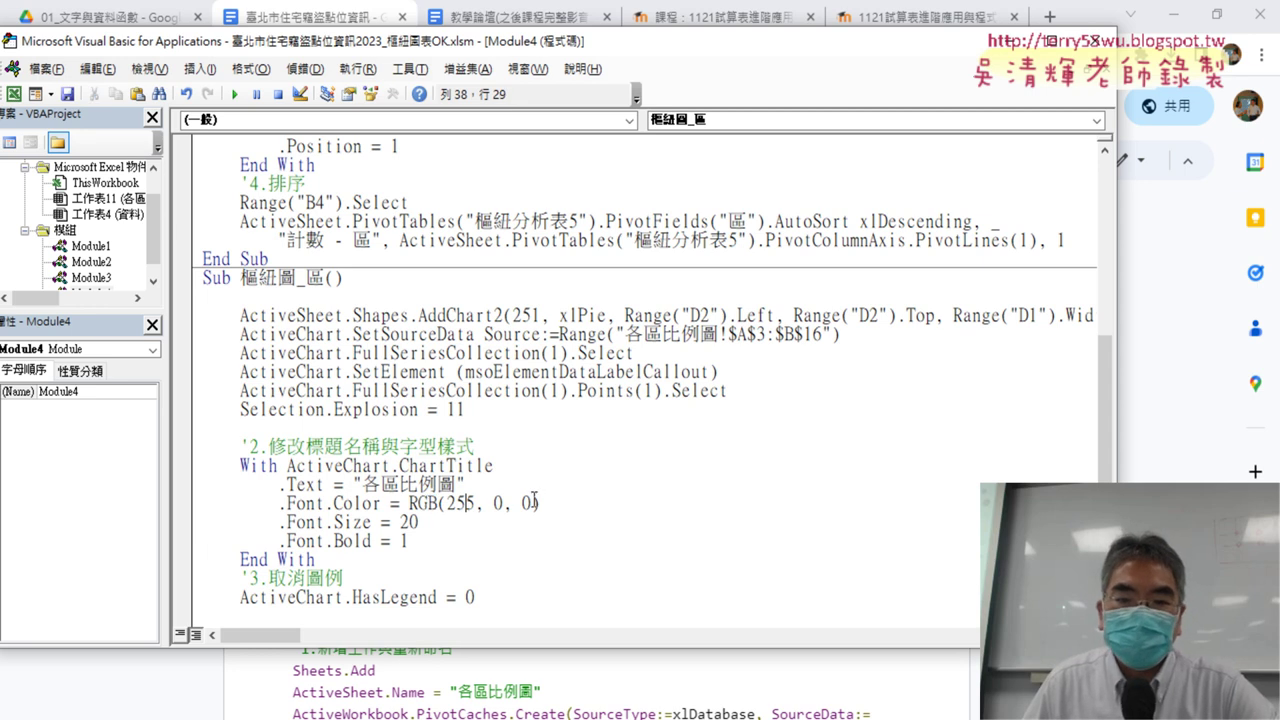
pyautogui.moveTo(540, 503); pyautogui.dragTo(408, 503)
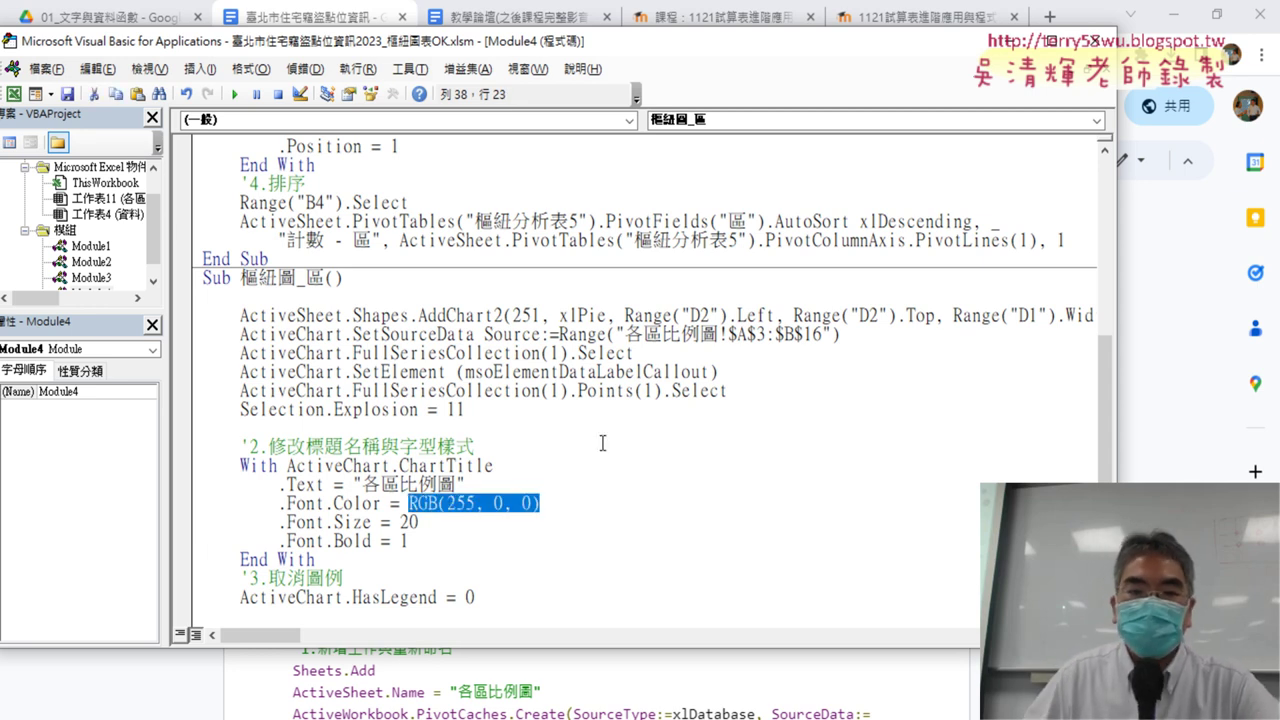
# Widen the VBA window and shrink the Project and Properties panes to show more code.
pyautogui.scroll(-1, 490, 490)
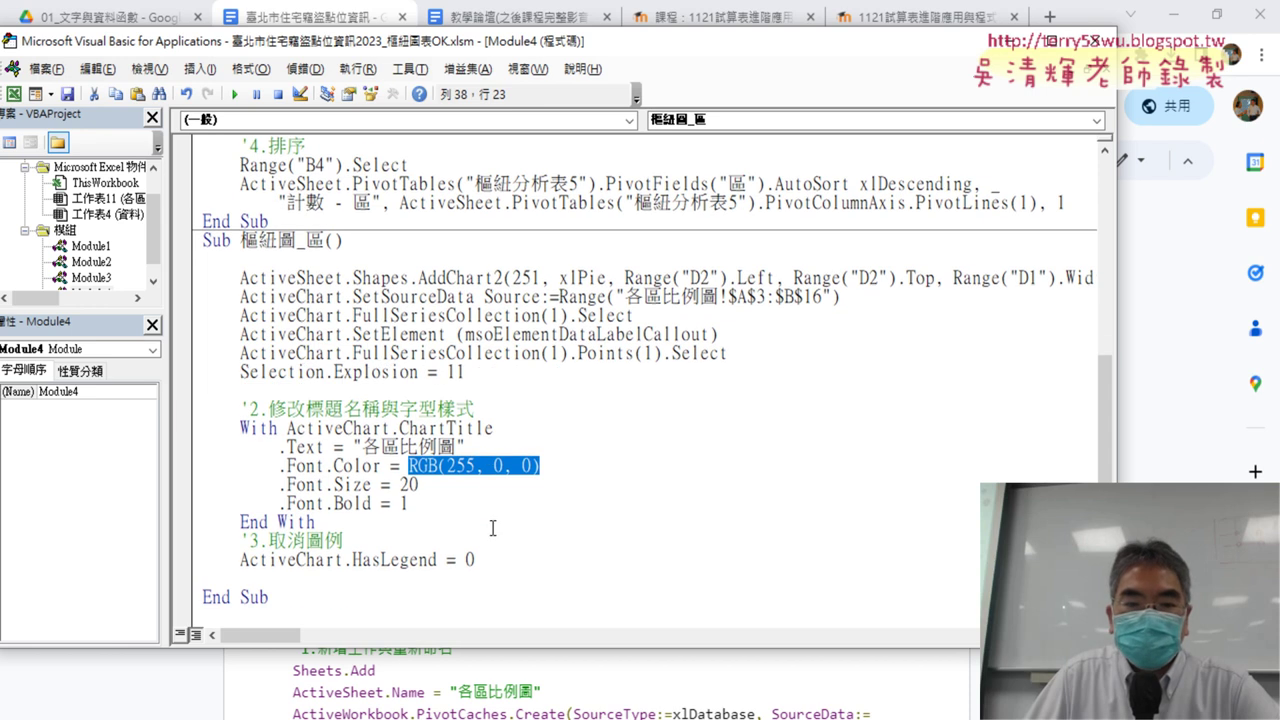
pyautogui.moveTo(476, 560); pyautogui.dragTo(190, 545)
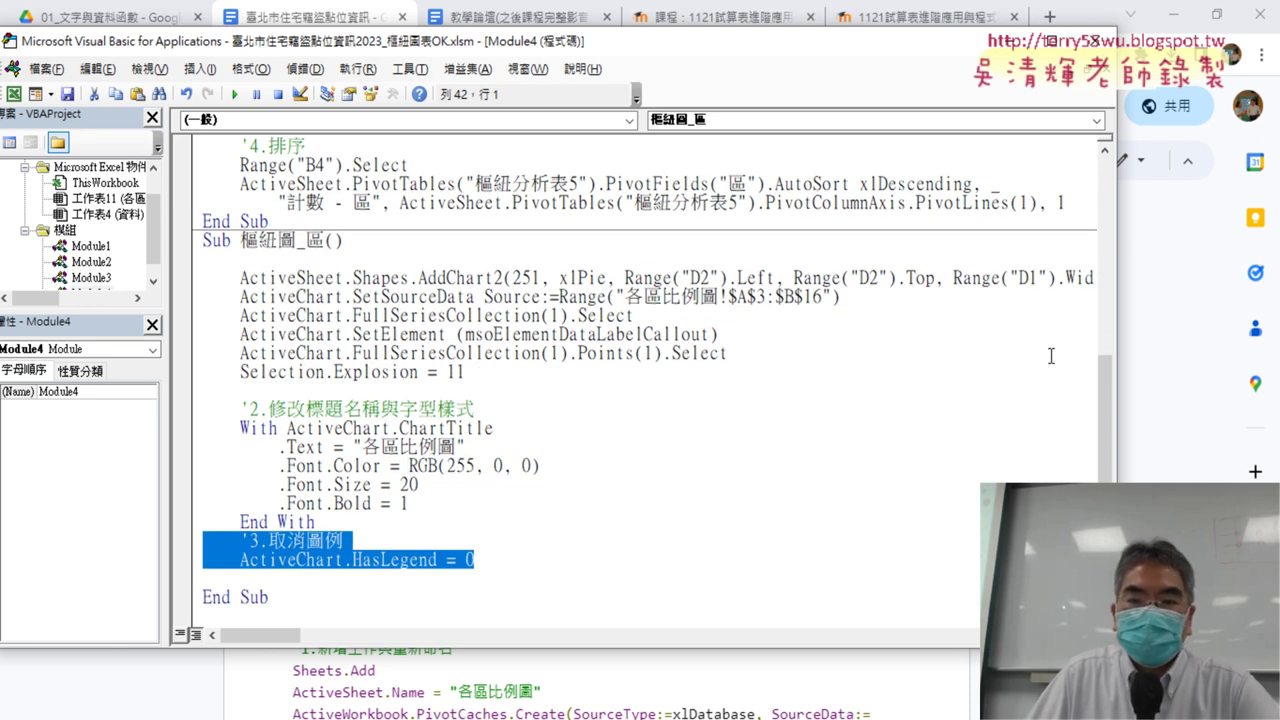
pyautogui.moveTo(1128, 375); pyautogui.dragTo(1216, 372)
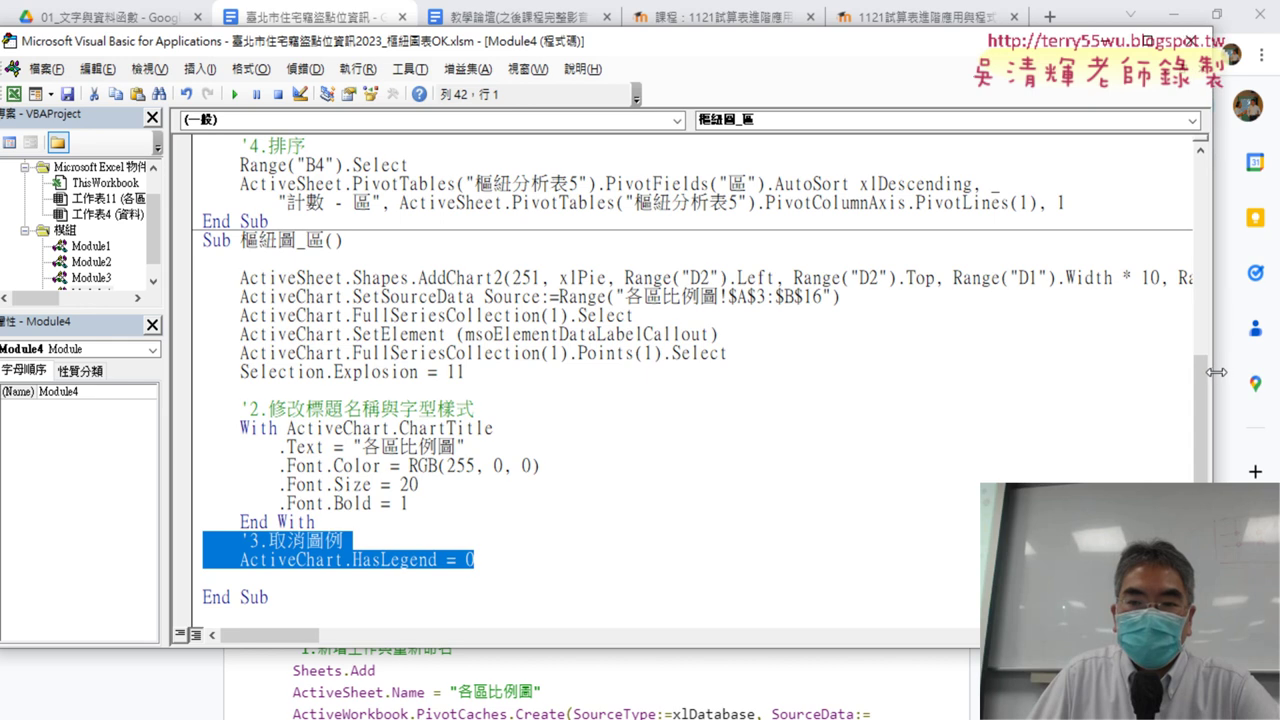
pyautogui.click(158, 348)
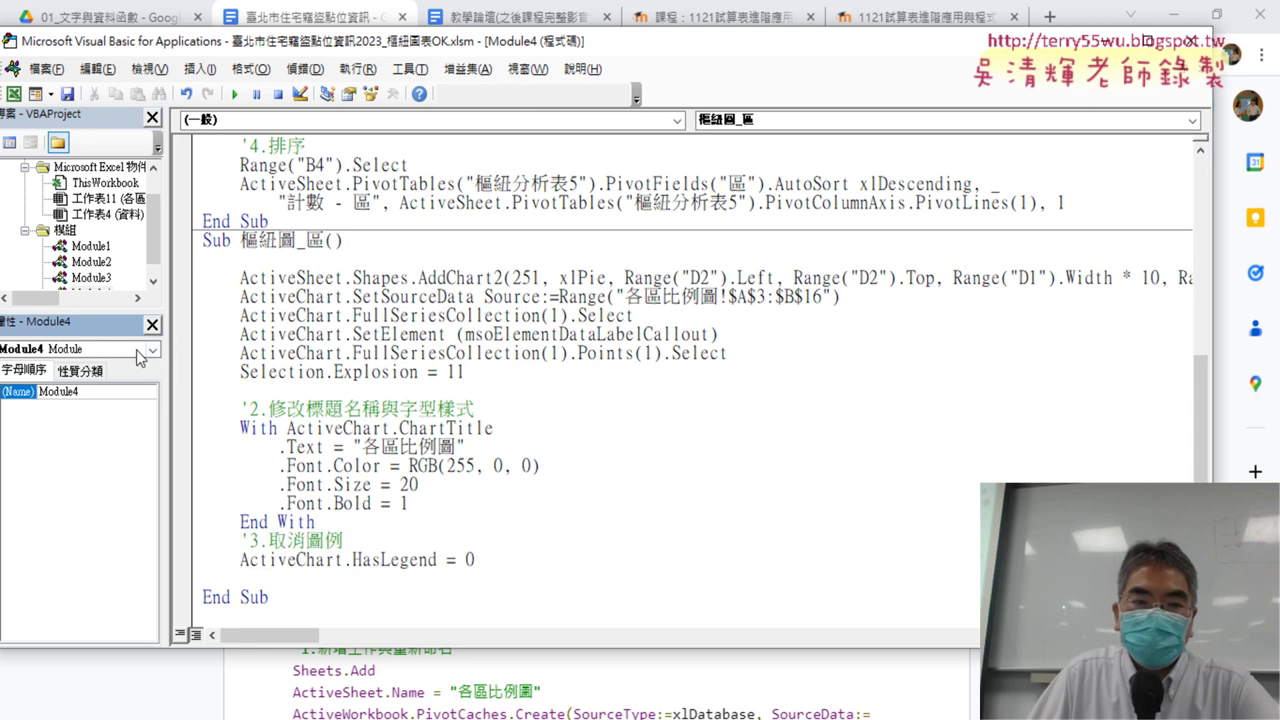
pyautogui.moveTo(166, 376); pyautogui.dragTo(37, 376)
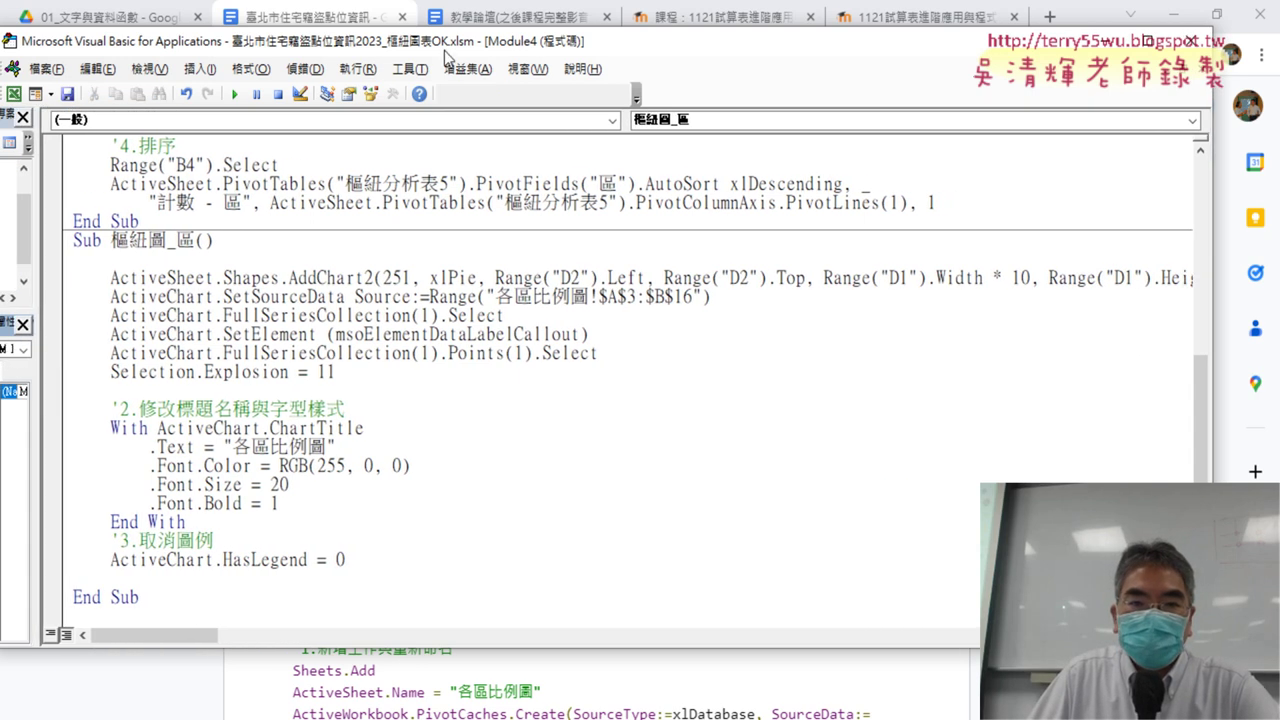
pyautogui.moveTo(444, 48); pyautogui.dragTo(528, 47)
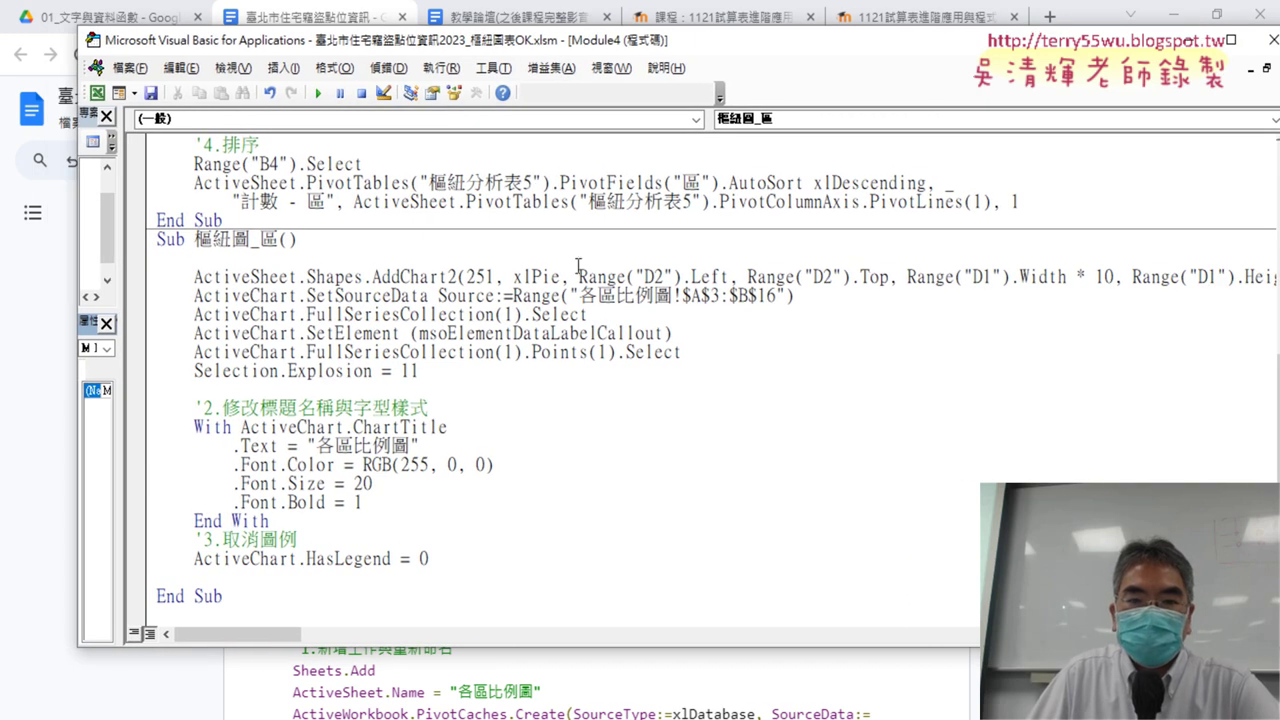
# Highlight the AddChart2 pie-type, position and size arguments, then the title-formatting comment.
pyautogui.moveTo(561, 277); pyautogui.dragTo(380, 285)
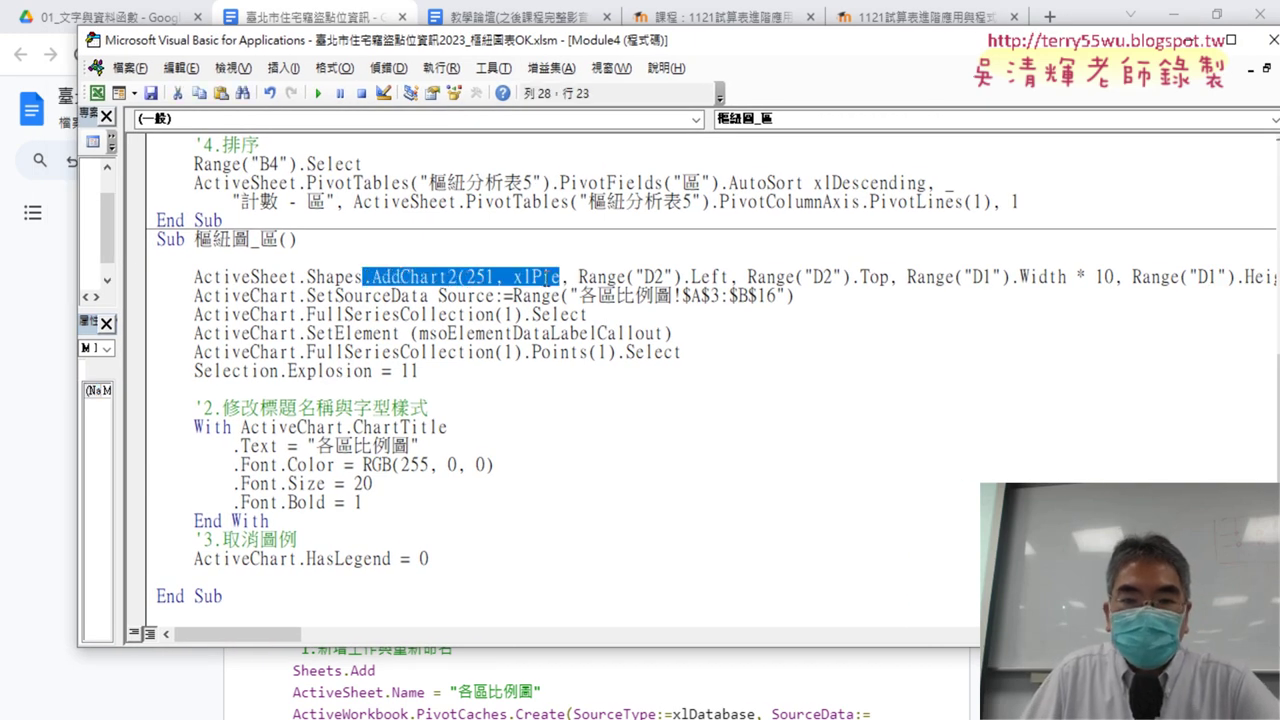
pyautogui.moveTo(560, 277); pyautogui.dragTo(1247, 277)
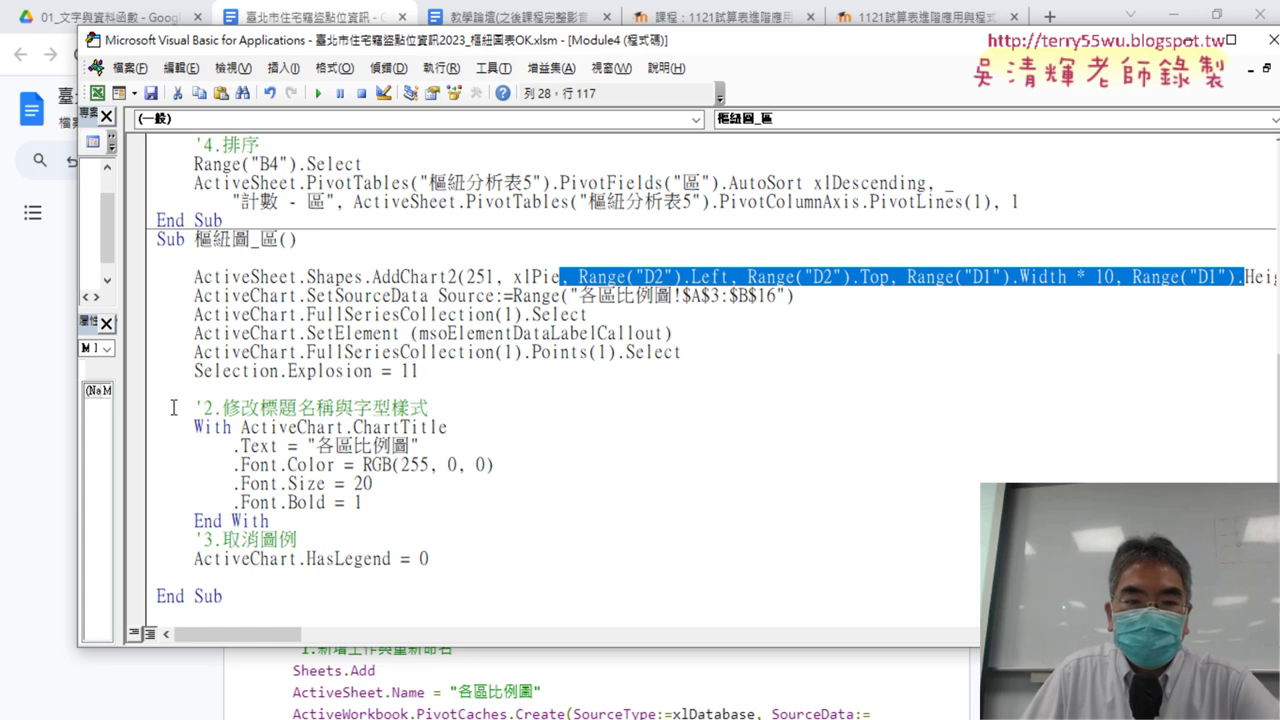
pyautogui.moveTo(428, 408); pyautogui.dragTo(130, 412)
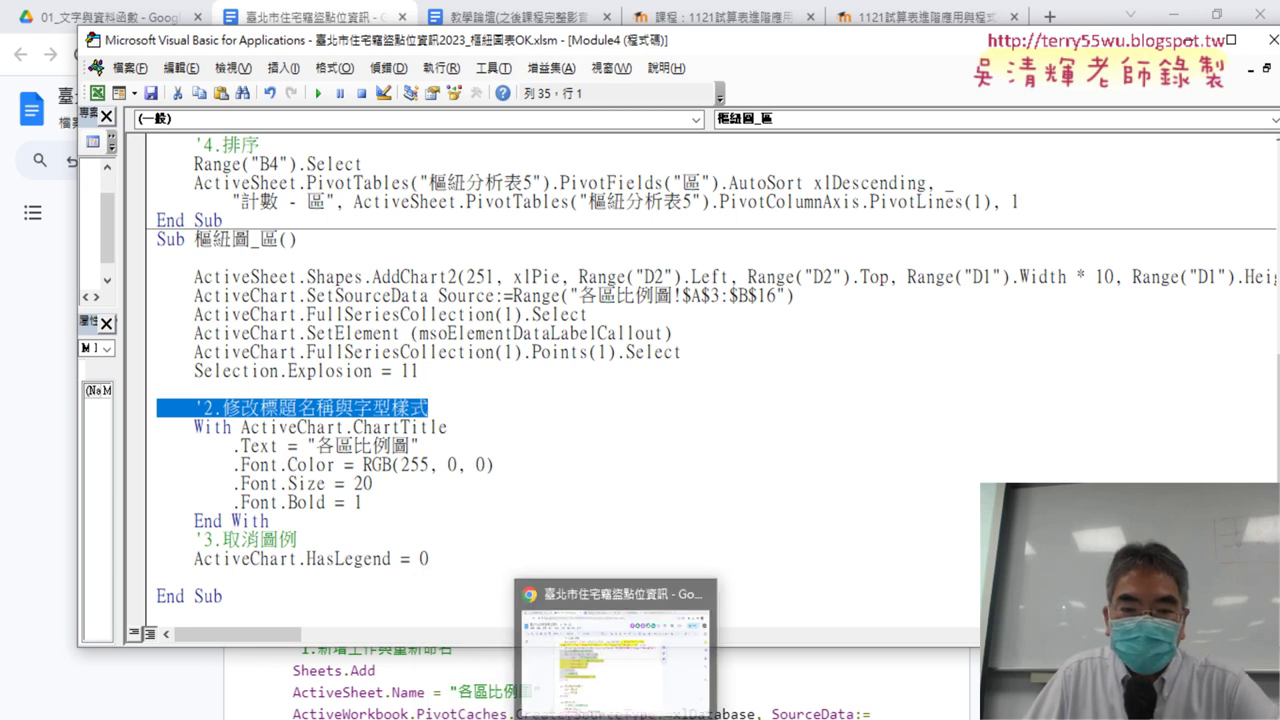
pyautogui.click(617, 719)
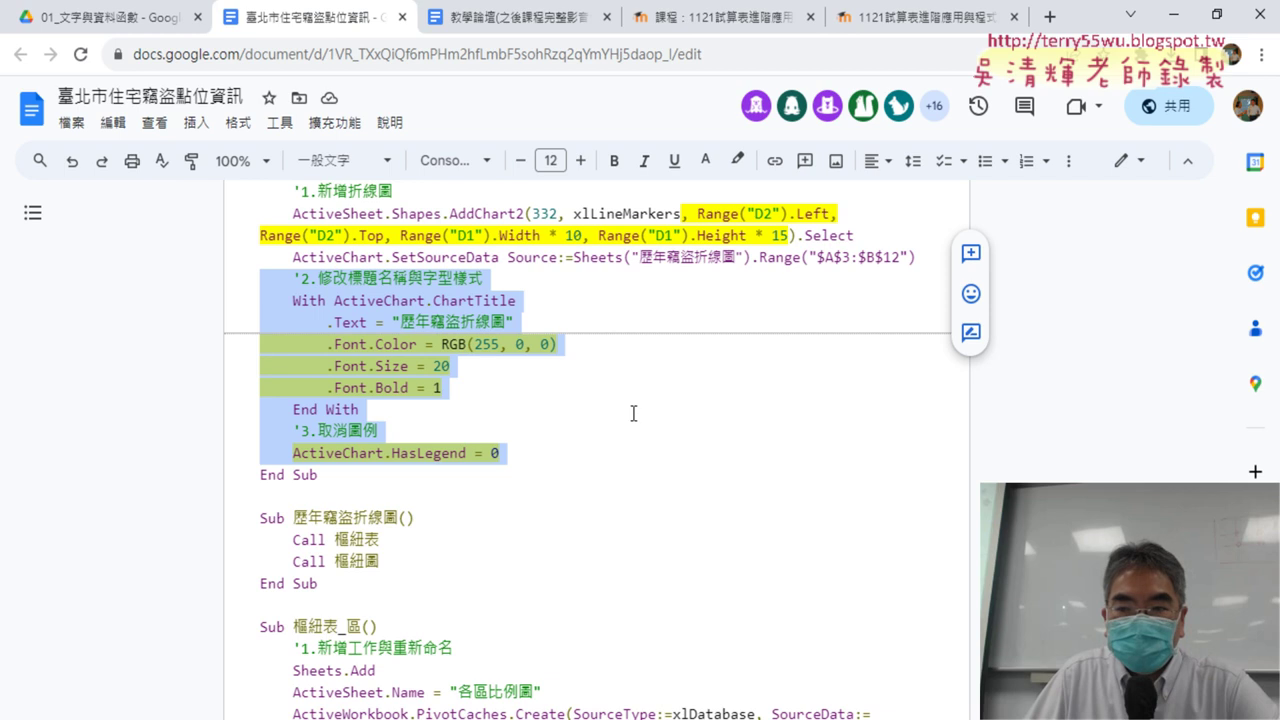
pyautogui.moveTo(560, 458); pyautogui.dragTo(229, 282)
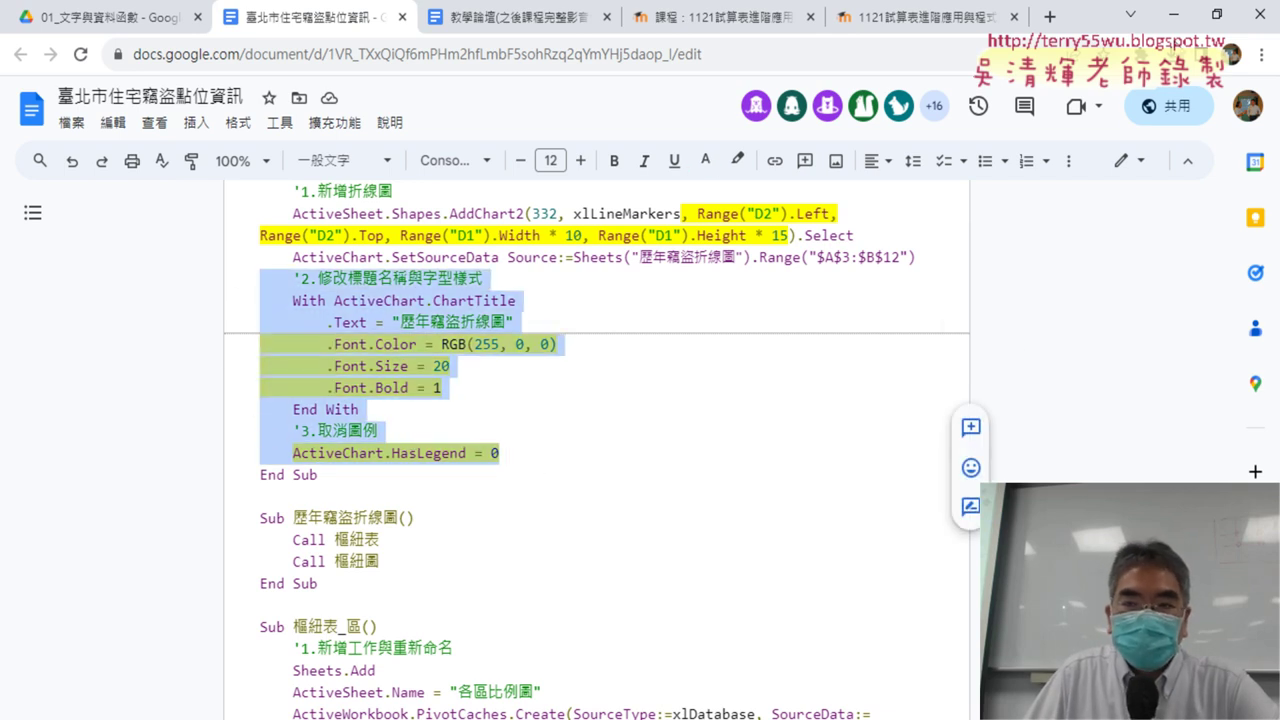
# Start stepping through 樞紐圖_區 with F8 to add the pie chart beside the pivot table.
pyautogui.hotkey('alt', 'Tab')
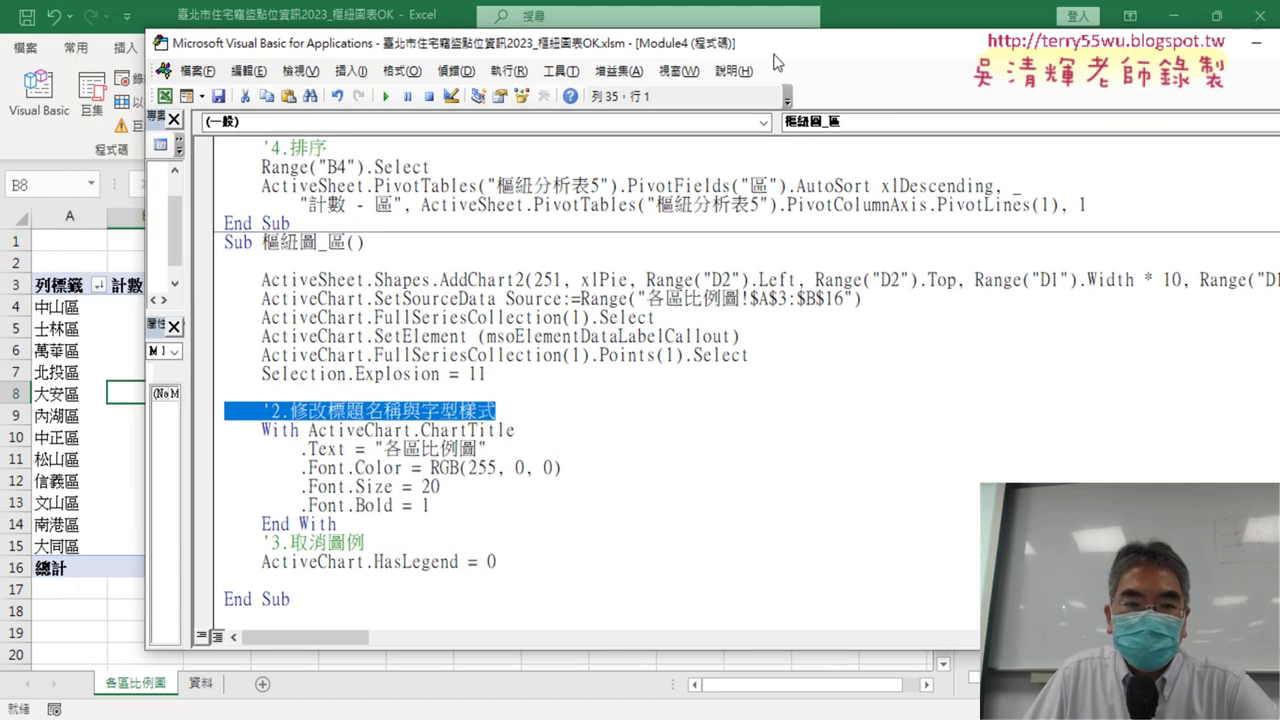
pyautogui.moveTo(775, 62); pyautogui.dragTo(990, 71)
pyautogui.click(663, 383)
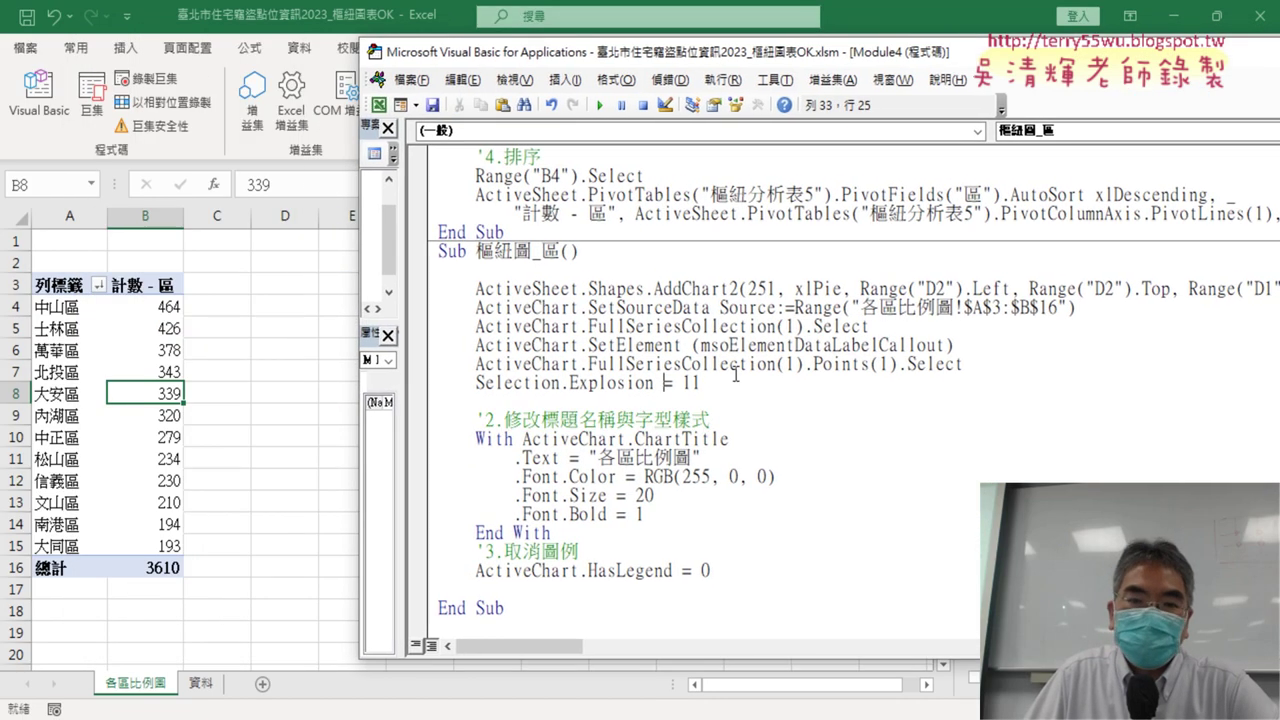
pyautogui.moveTo(754, 66); pyautogui.dragTo(884, 68)
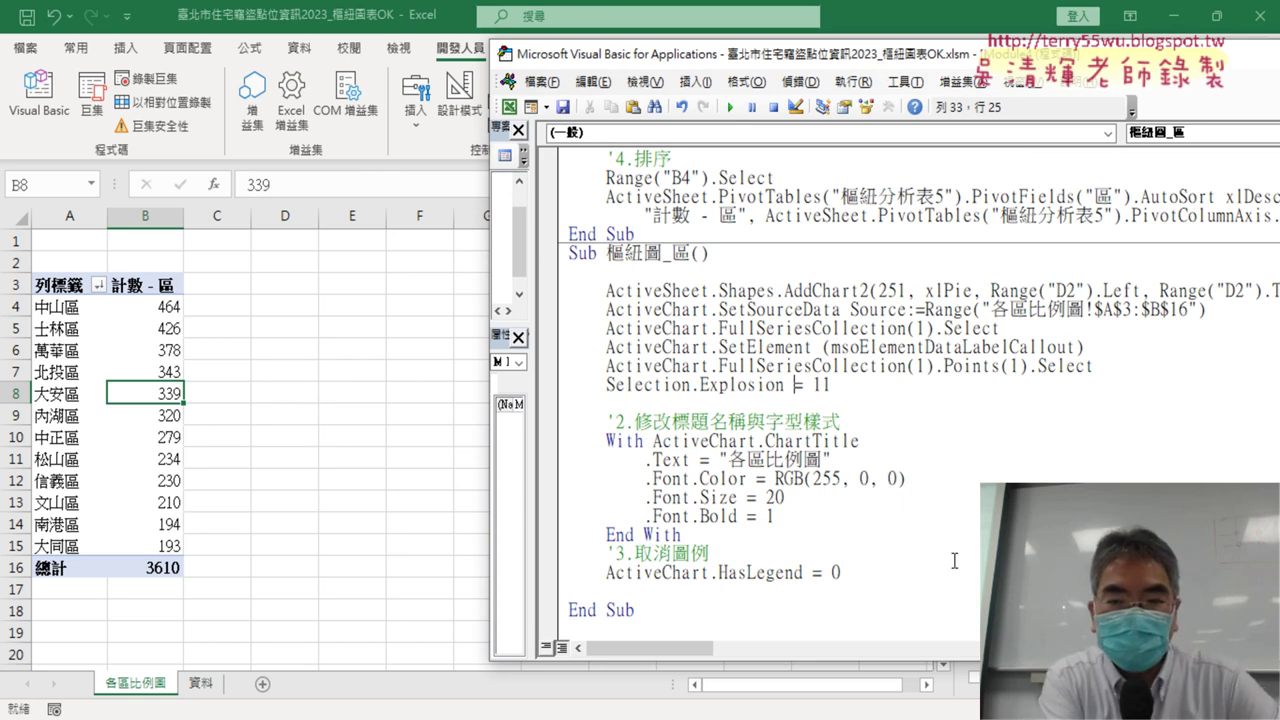
pyautogui.press('F8')
pyautogui.press('F8')
pyautogui.press('F8')
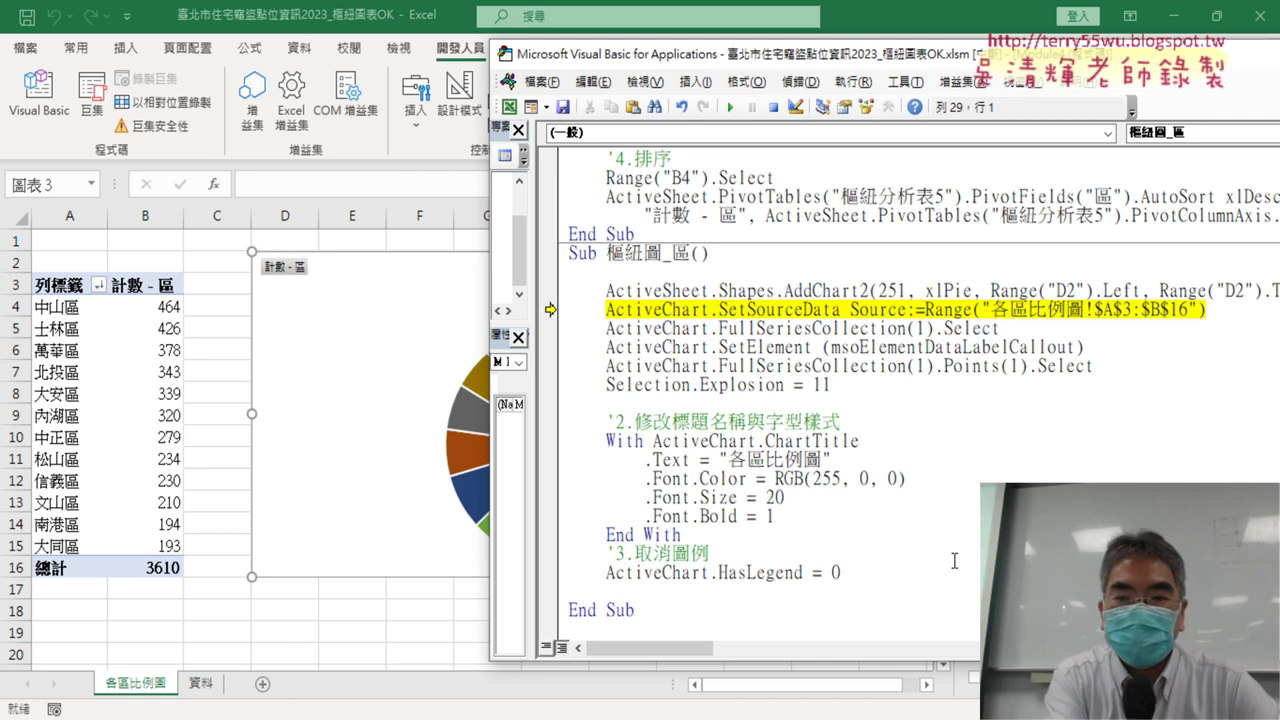
pyautogui.moveTo(755, 66)
pyautogui.mouseDown()
pyautogui.moveTo(1278, 60)
pyautogui.moveTo(1083, 59)
pyautogui.mouseUp()
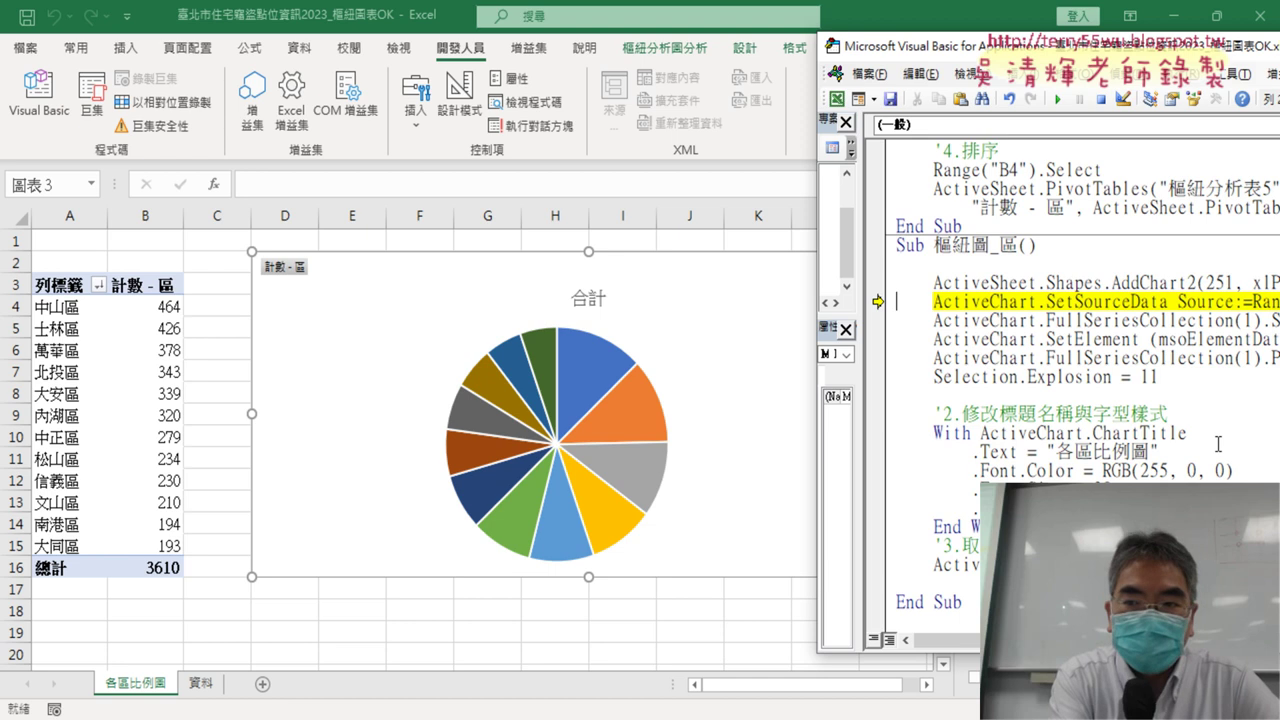
# Step through setting the data range and adding district-name and percentage callout labels.
pyautogui.press('F8')
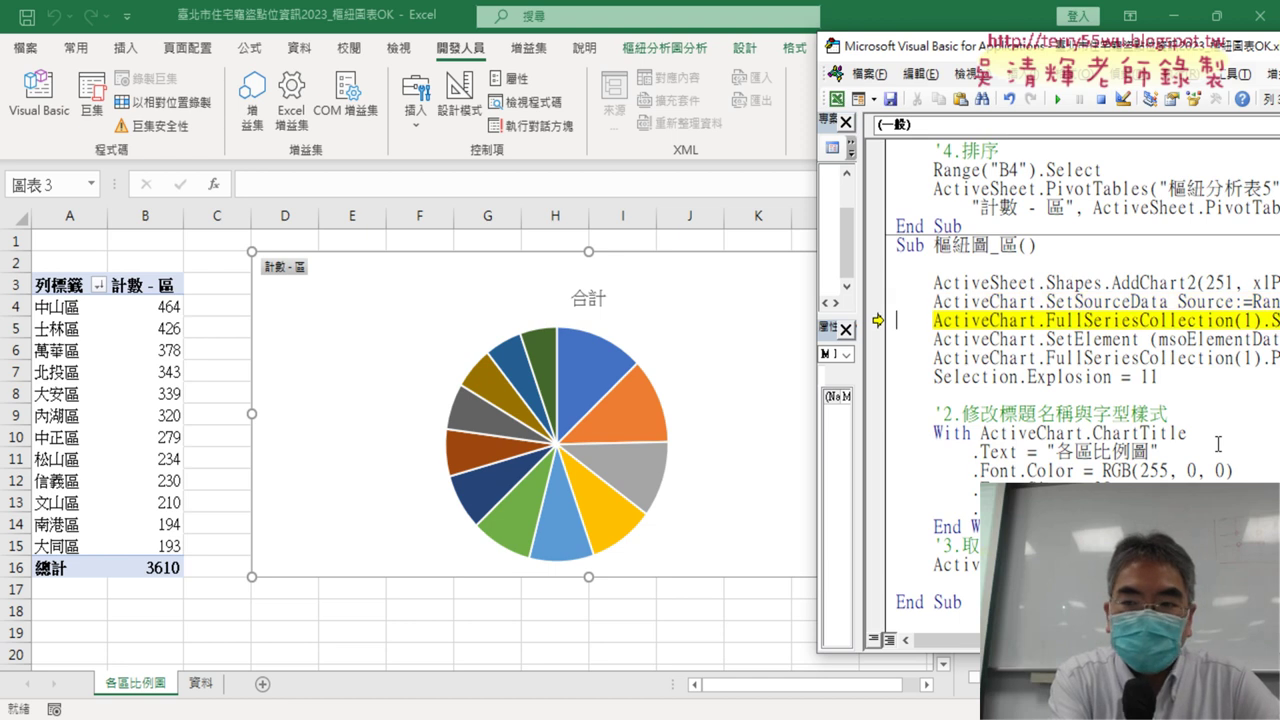
pyautogui.press('F8')
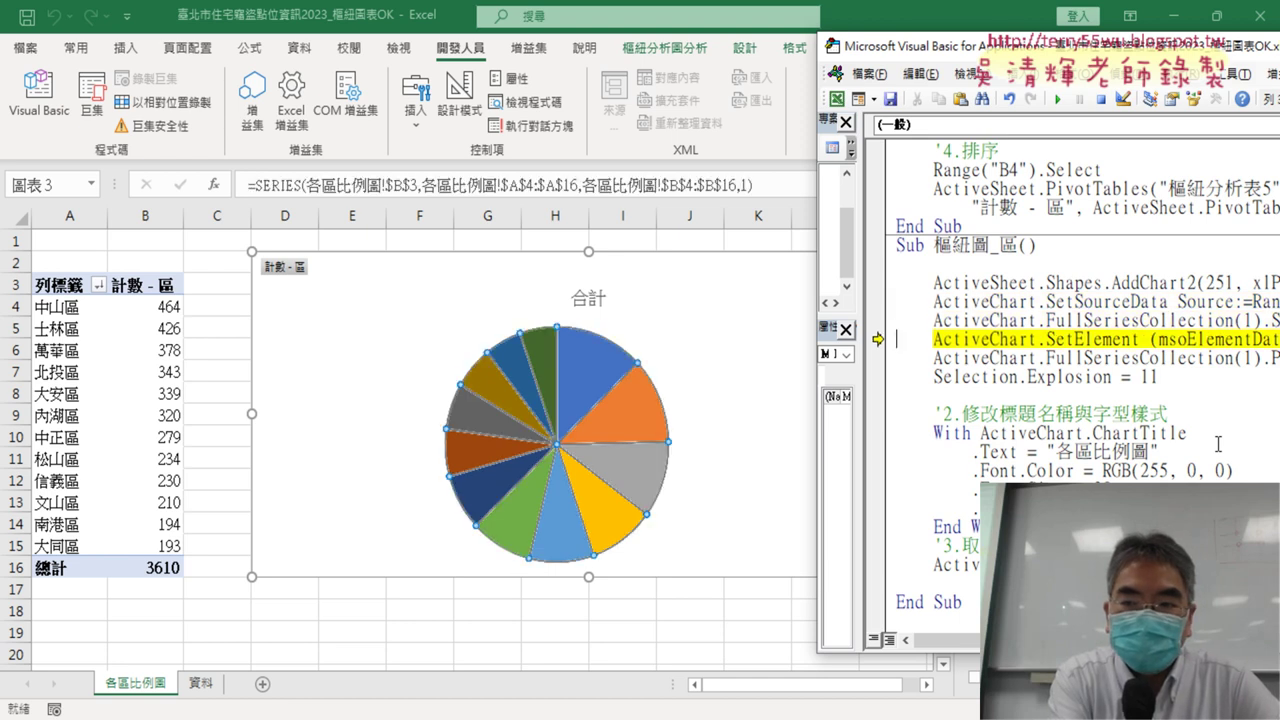
pyautogui.press('F8')
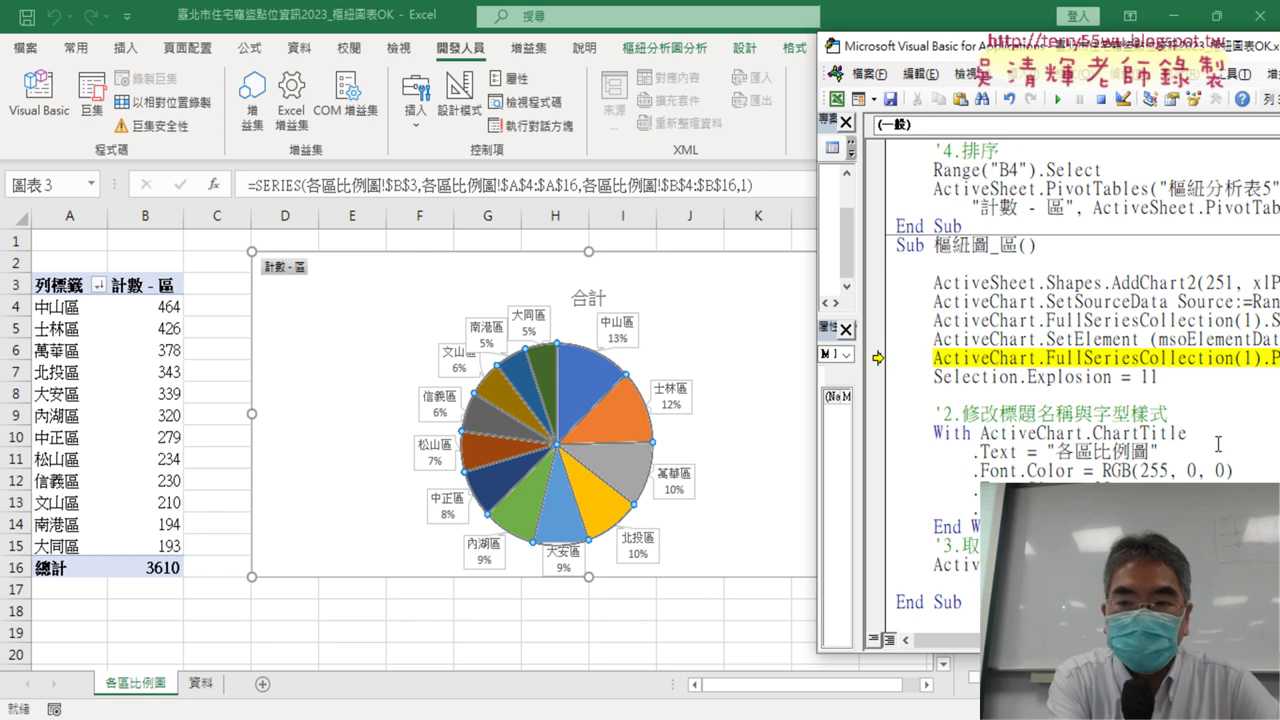
pyautogui.press('F8')
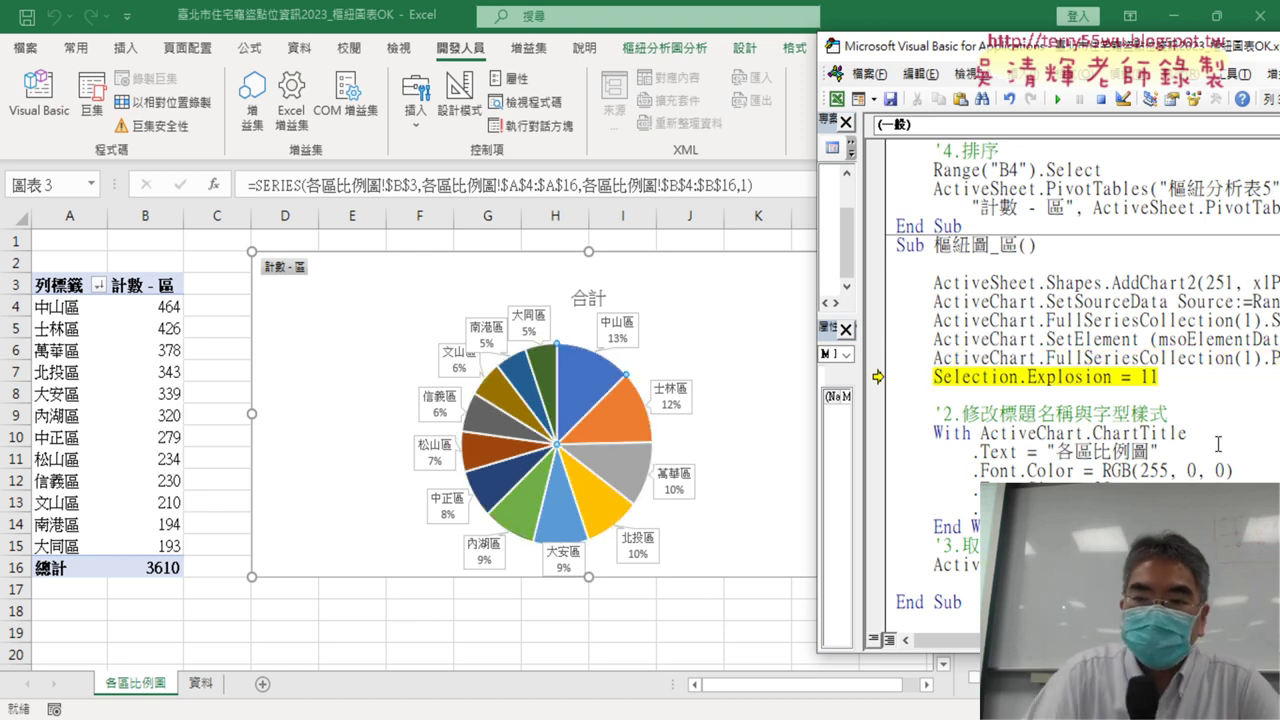
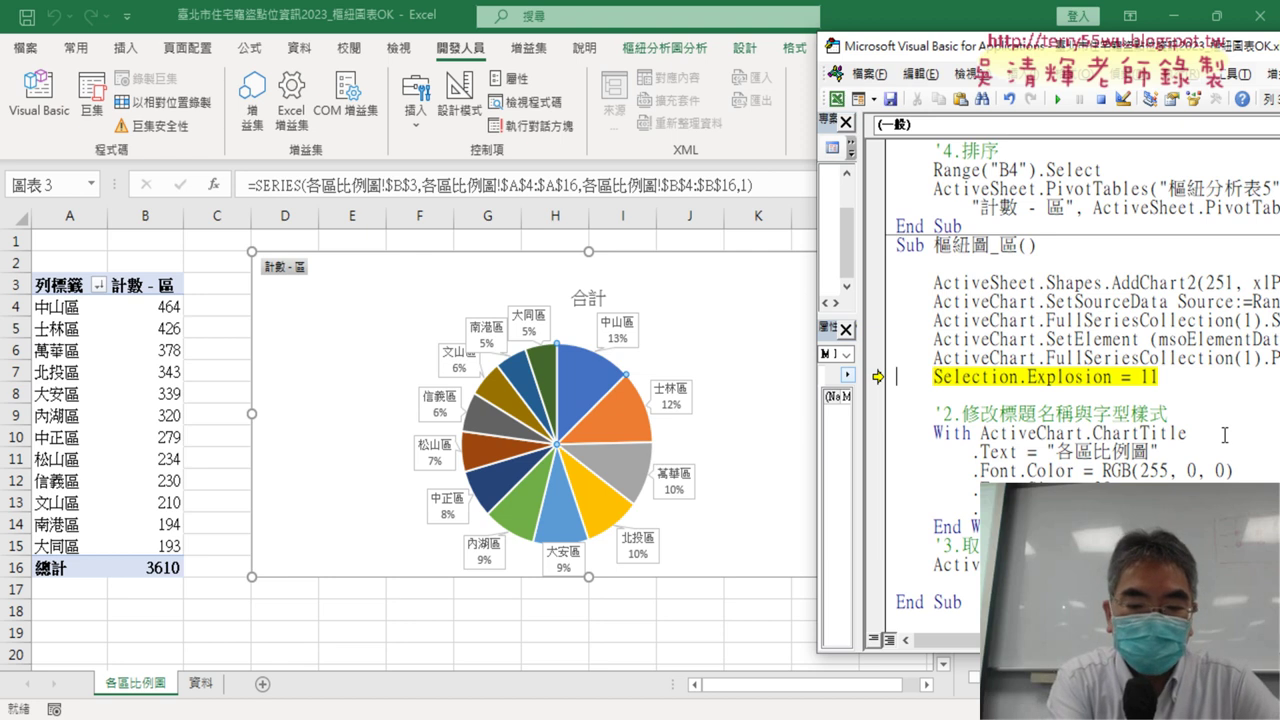
# Step through the macro to pull out the 中山區 slice and make the title a large bold red 各區比例圖.
pyautogui.press('F8')
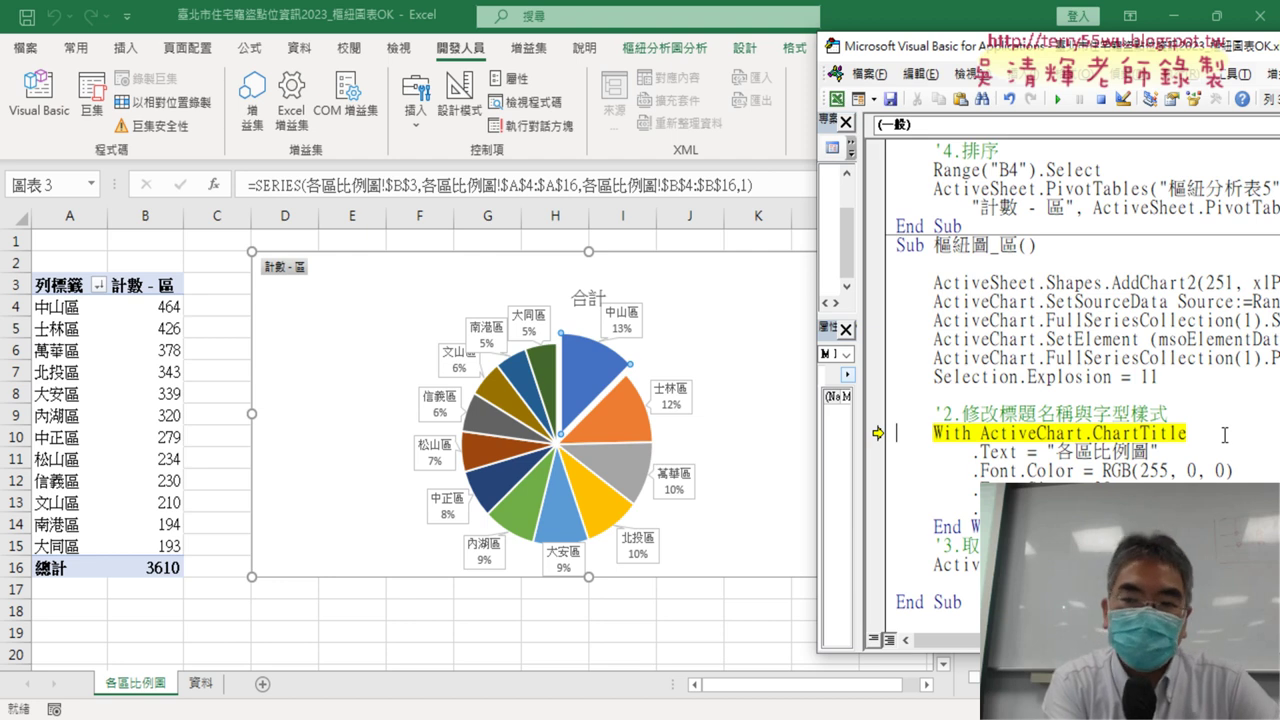
pyautogui.press('F8')
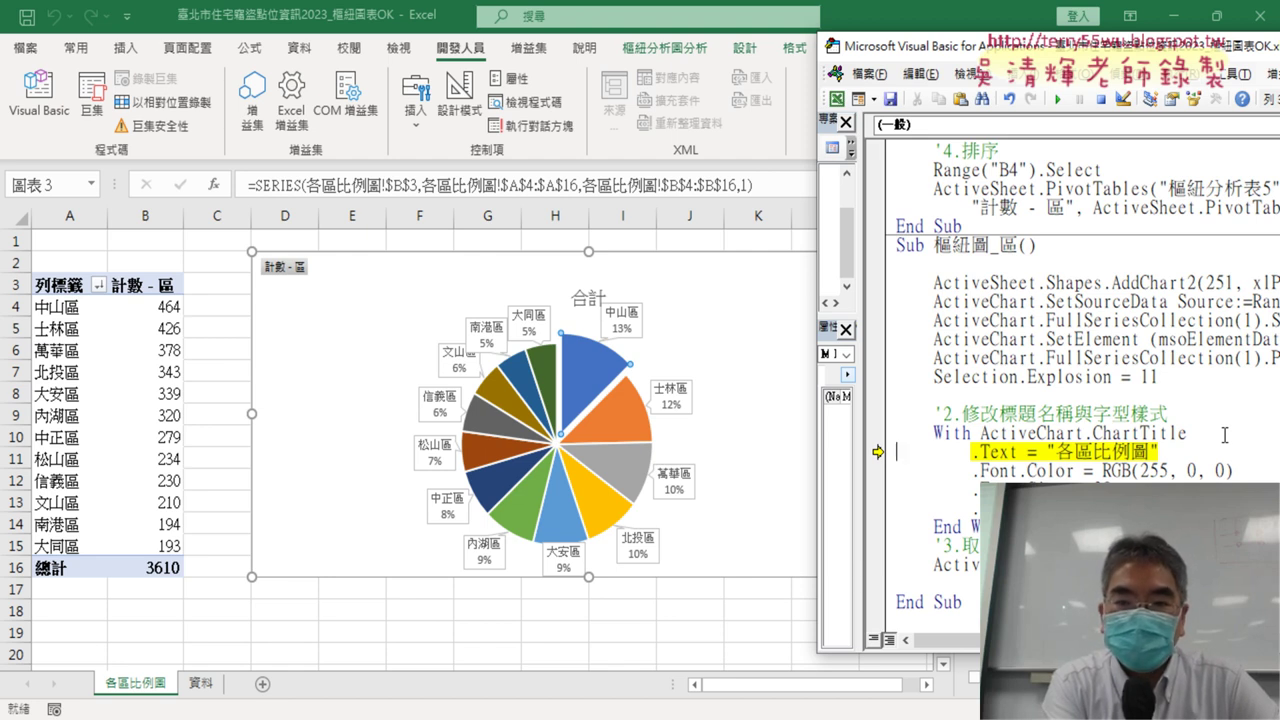
pyautogui.press('F8')
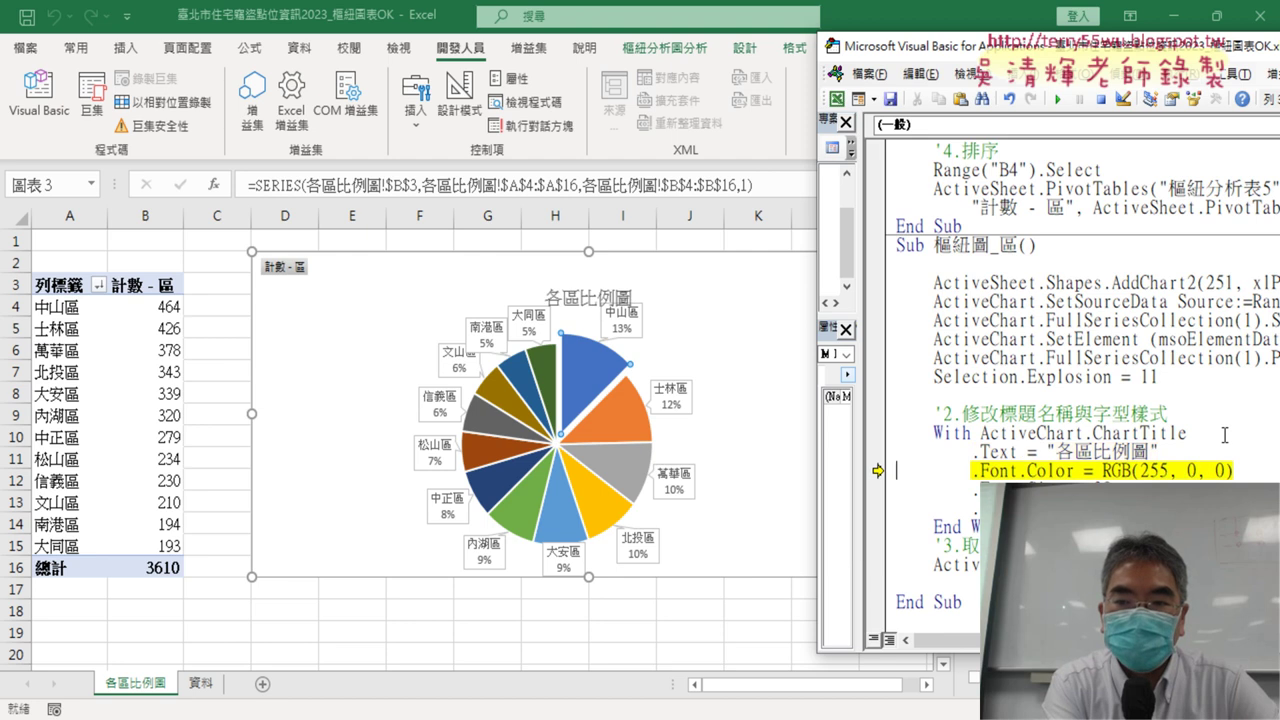
pyautogui.press('F8')
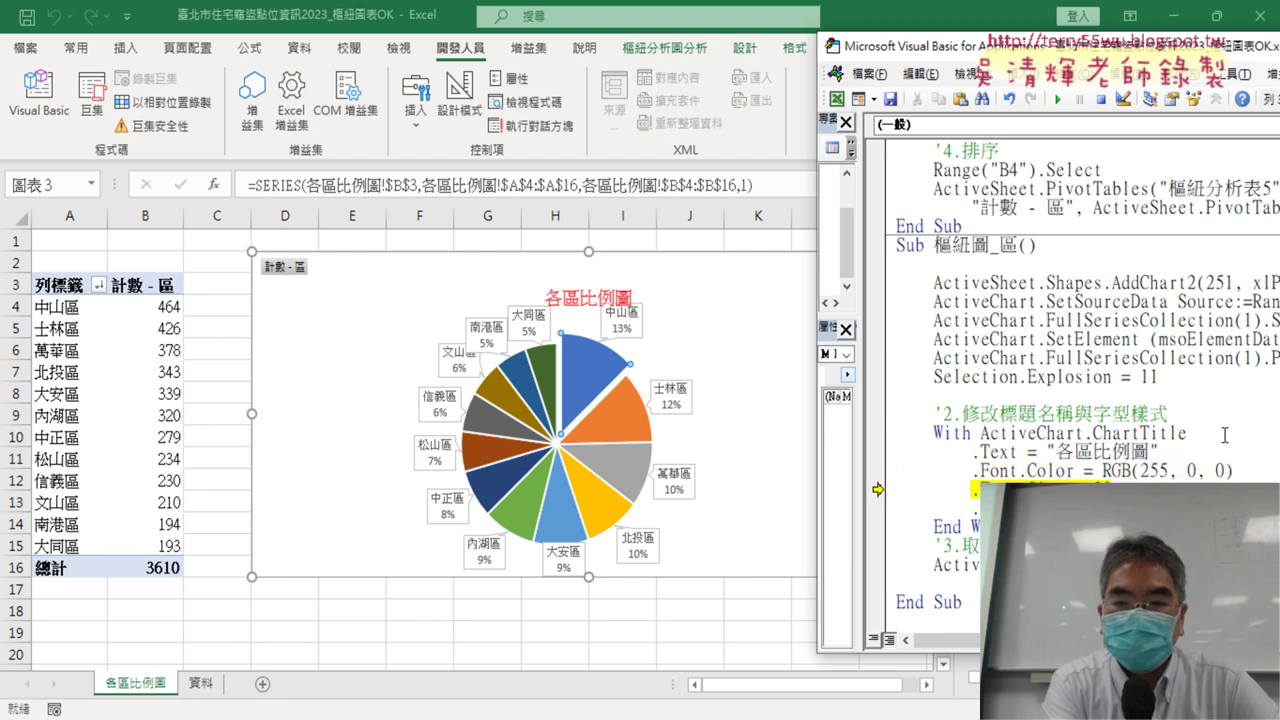
pyautogui.press('F8')
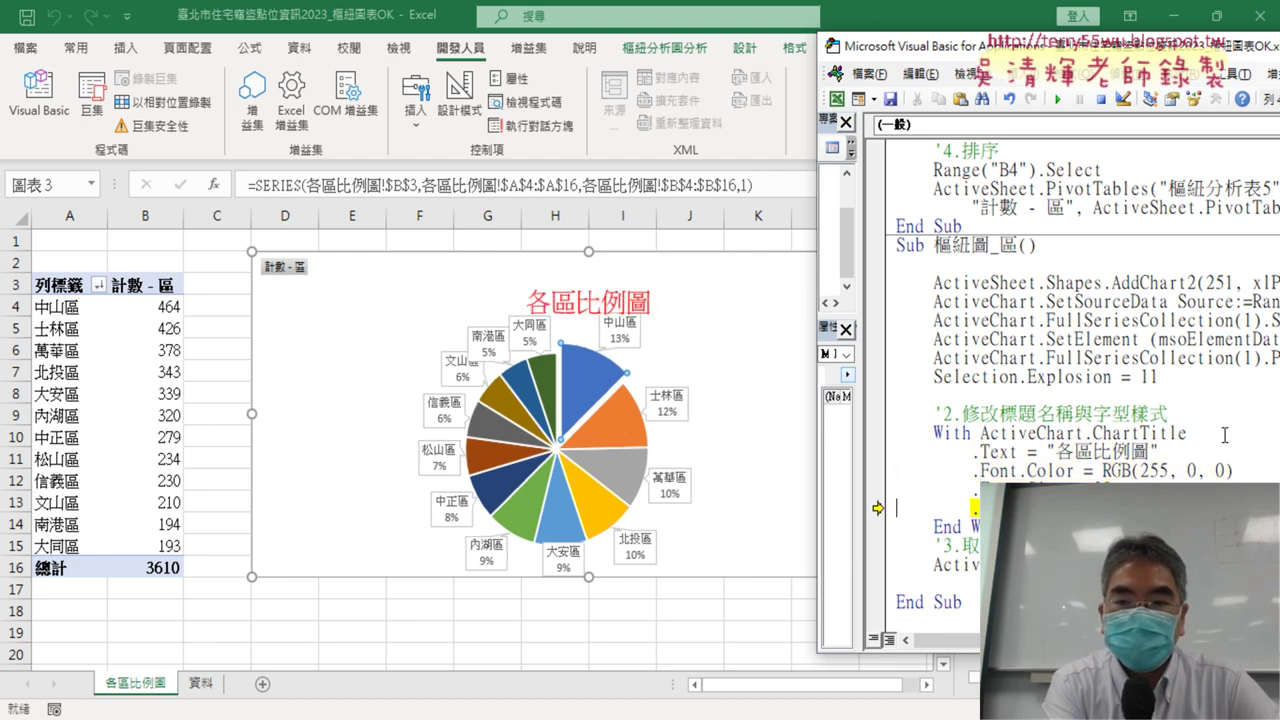
pyautogui.press('F8')
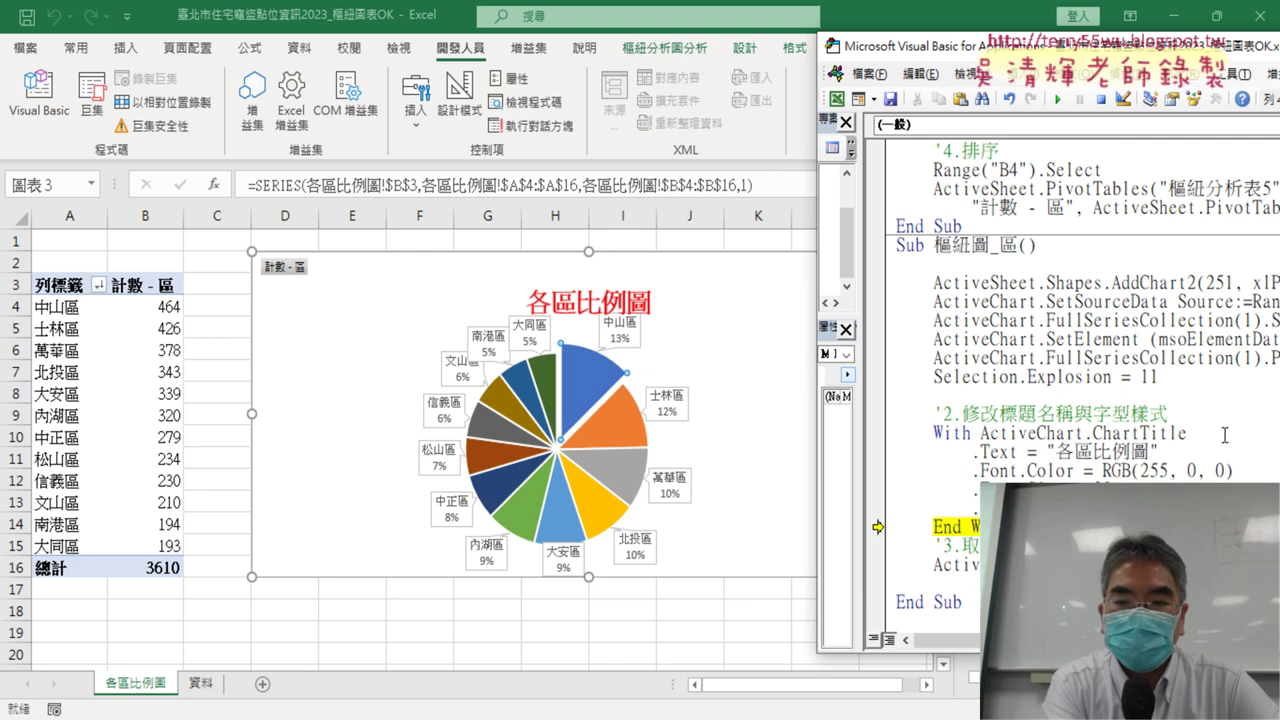
pyautogui.press('F8')
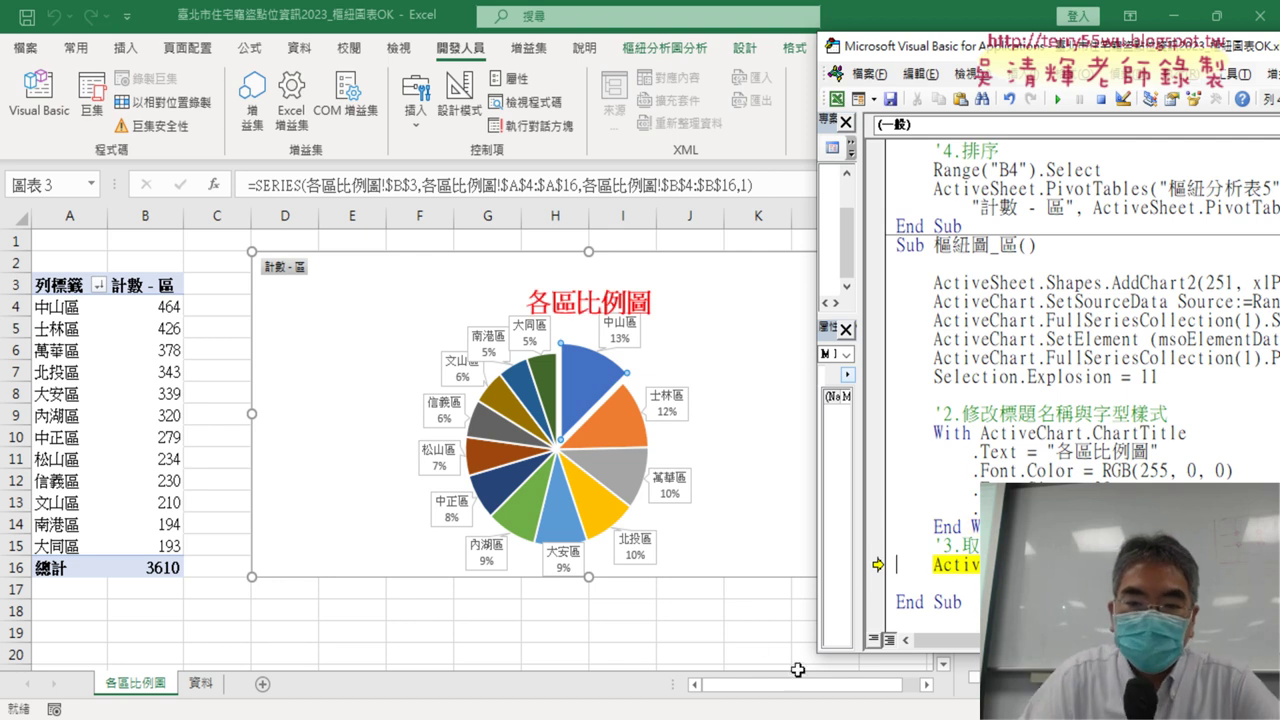
# Run the HasLegend = 0 line to remove the legend, then delete the pie chart from the sheet.
pyautogui.click(836, 690)
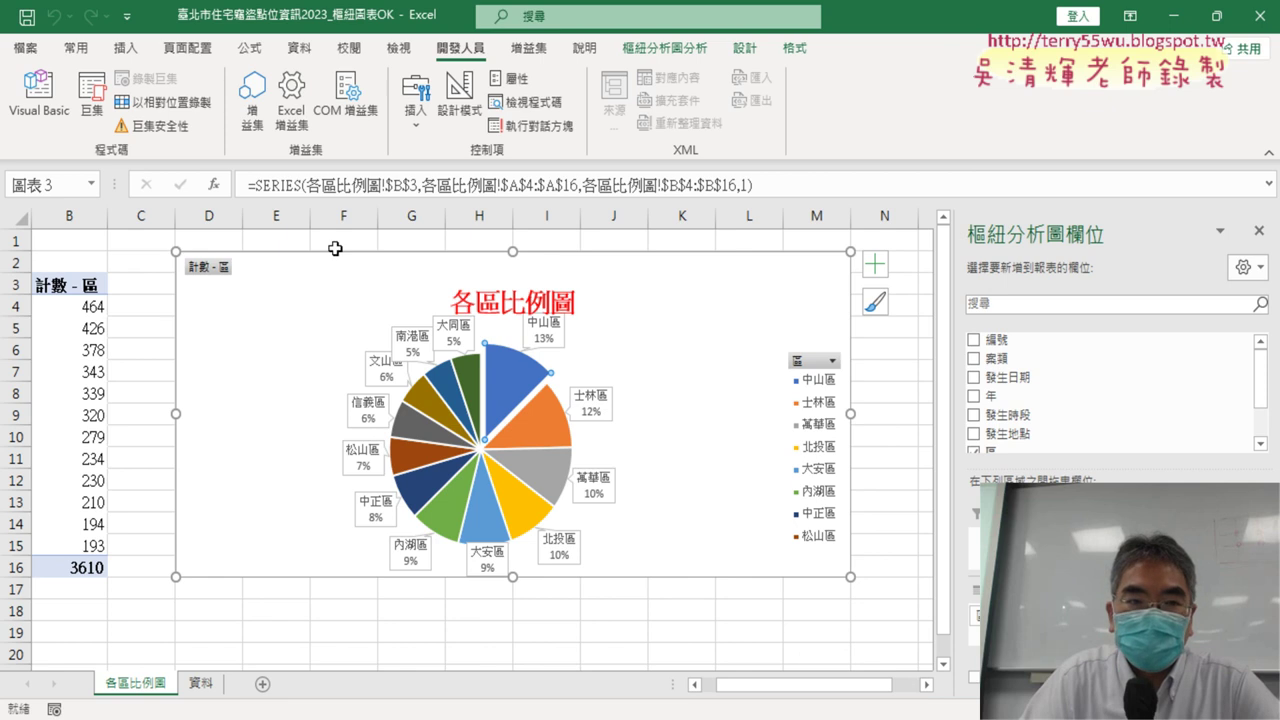
pyautogui.click(39, 95)
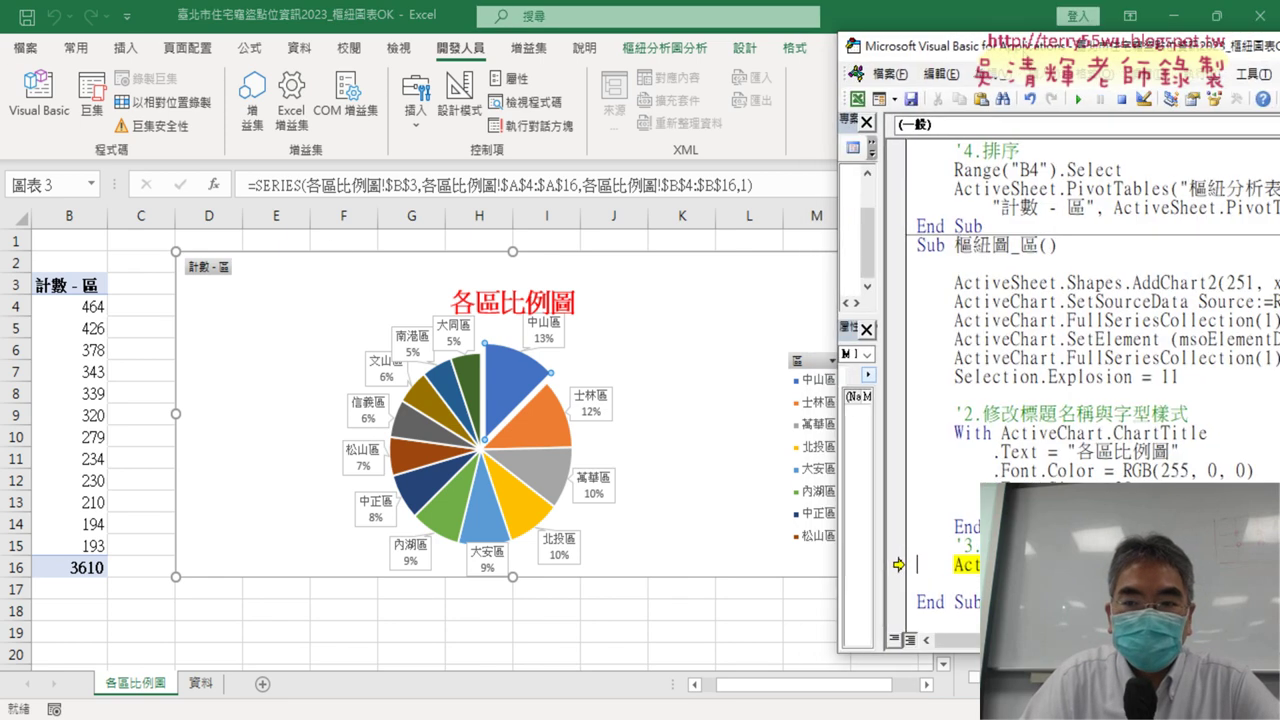
pyautogui.moveTo(900, 45); pyautogui.dragTo(966, 48)
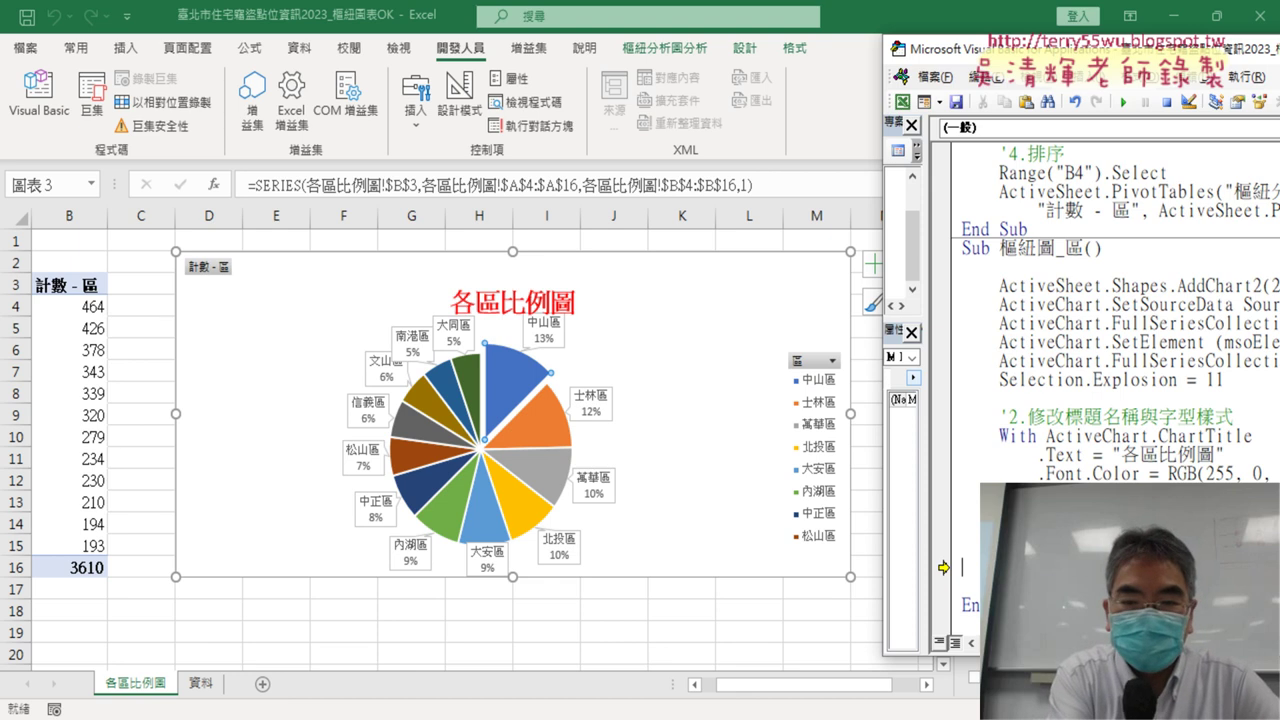
pyautogui.press('F8')
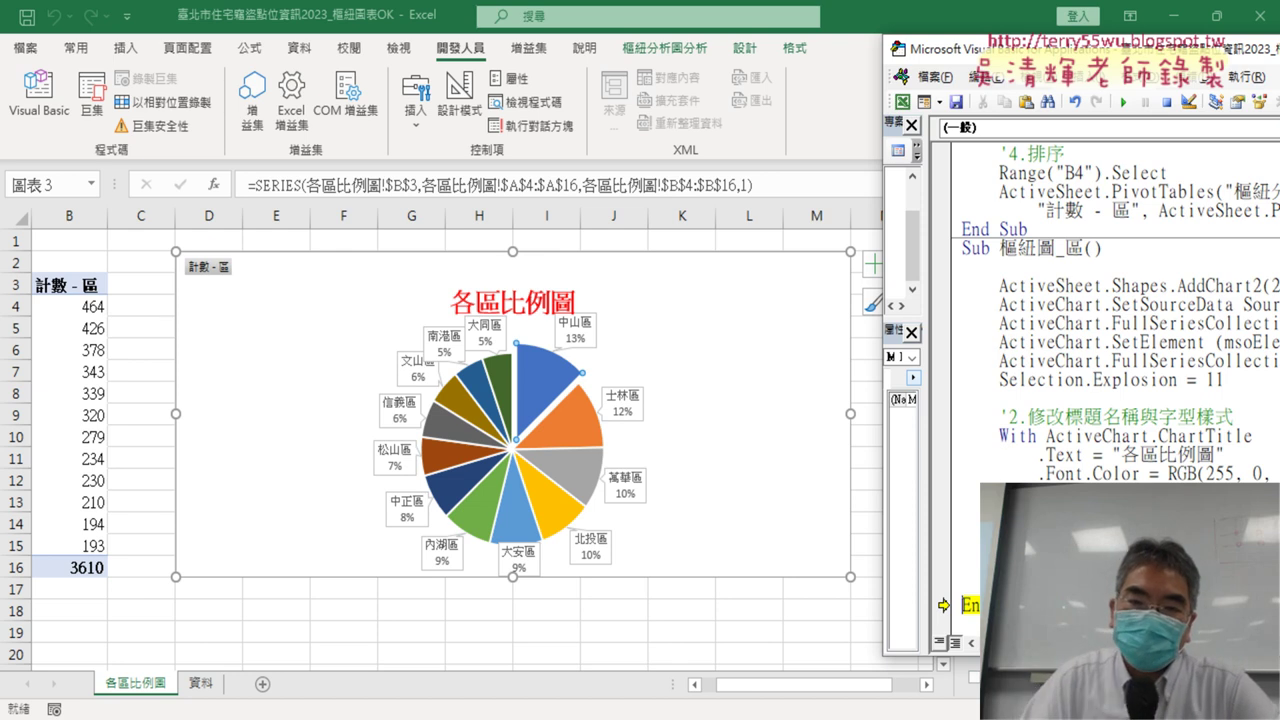
pyautogui.click(727, 277)
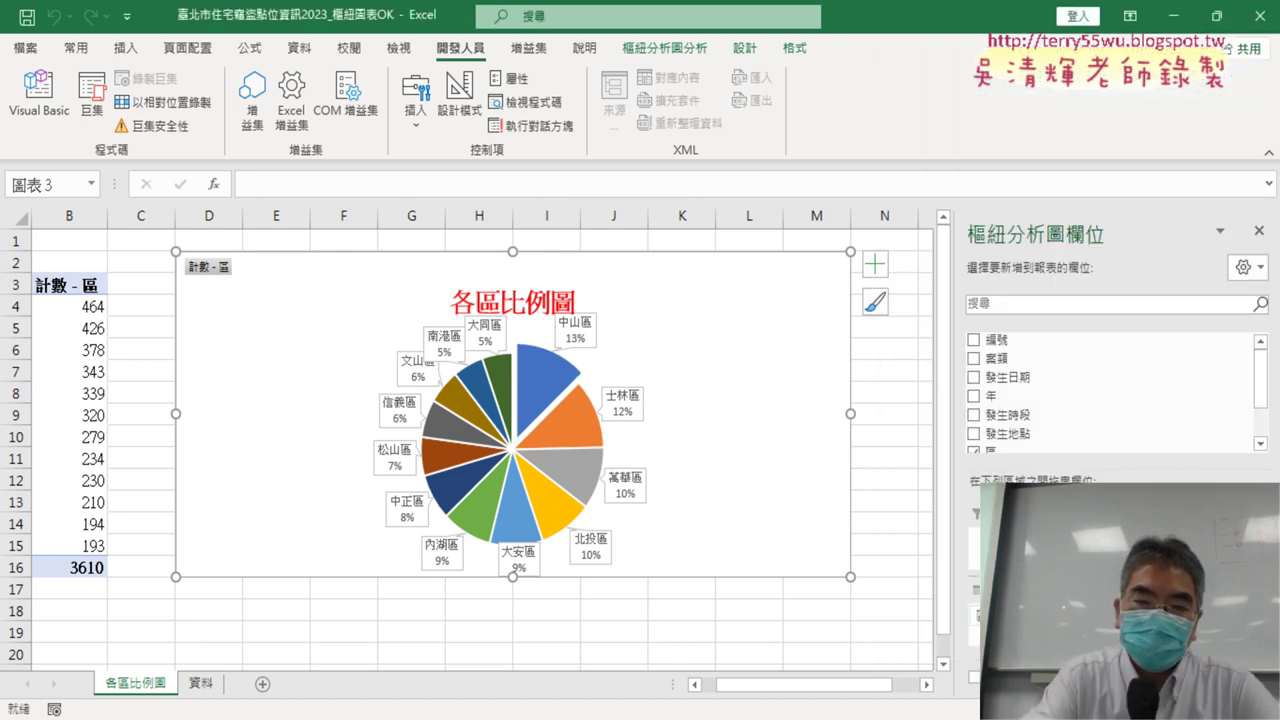
pyautogui.press('Delete')
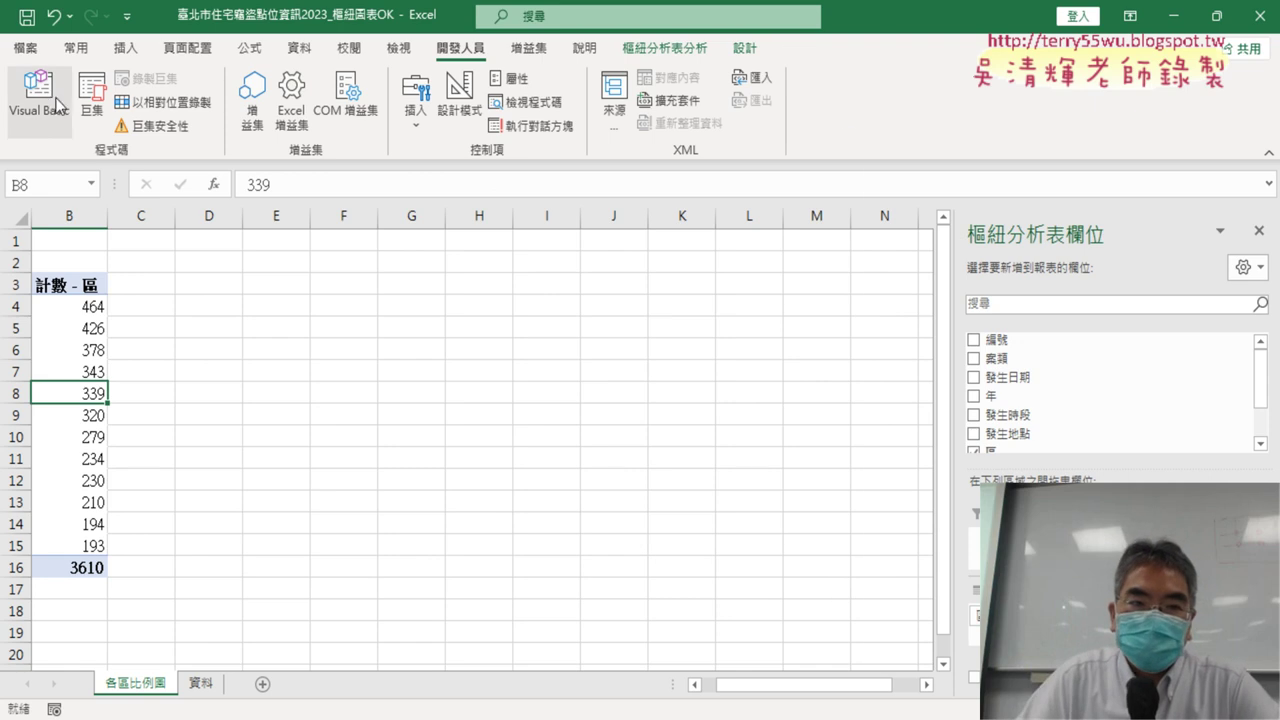
# Change the AddChart2 height multiplier from 15 to 20.
pyautogui.click(58, 104)
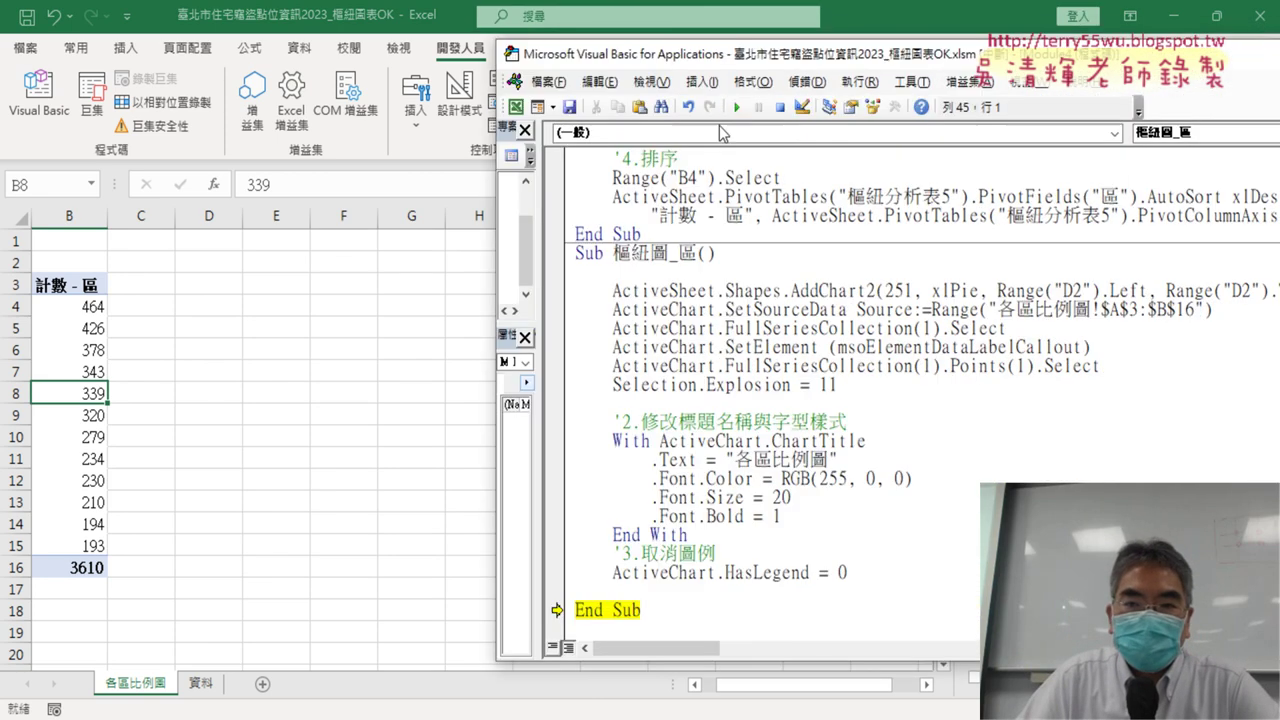
pyautogui.moveTo(862, 62); pyautogui.dragTo(350, 86)
pyautogui.moveTo(196, 672); pyautogui.dragTo(224, 673)
pyautogui.moveTo(930, 312); pyautogui.dragTo(950, 312)
pyautogui.write('20).Select')
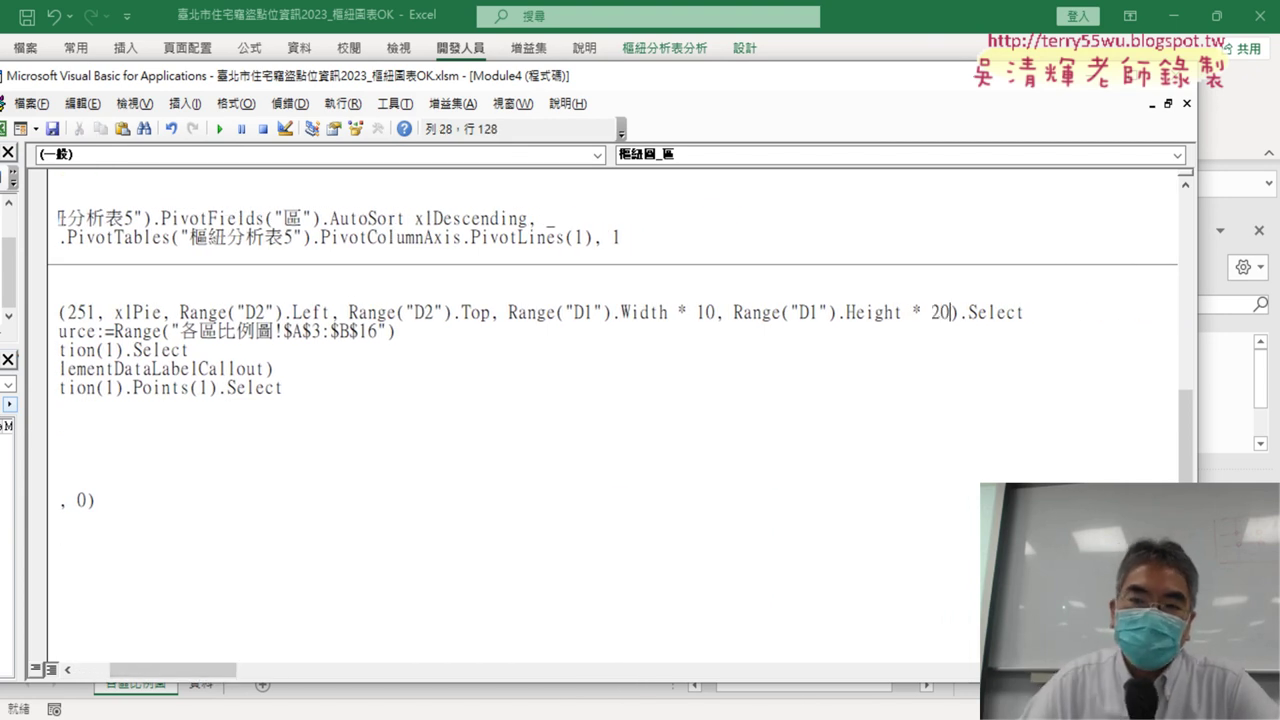
# Rerun the 樞紐圖_區 macro to regenerate the taller pie chart on the sheet.
pyautogui.moveTo(466, 86); pyautogui.dragTo(1083, 94)
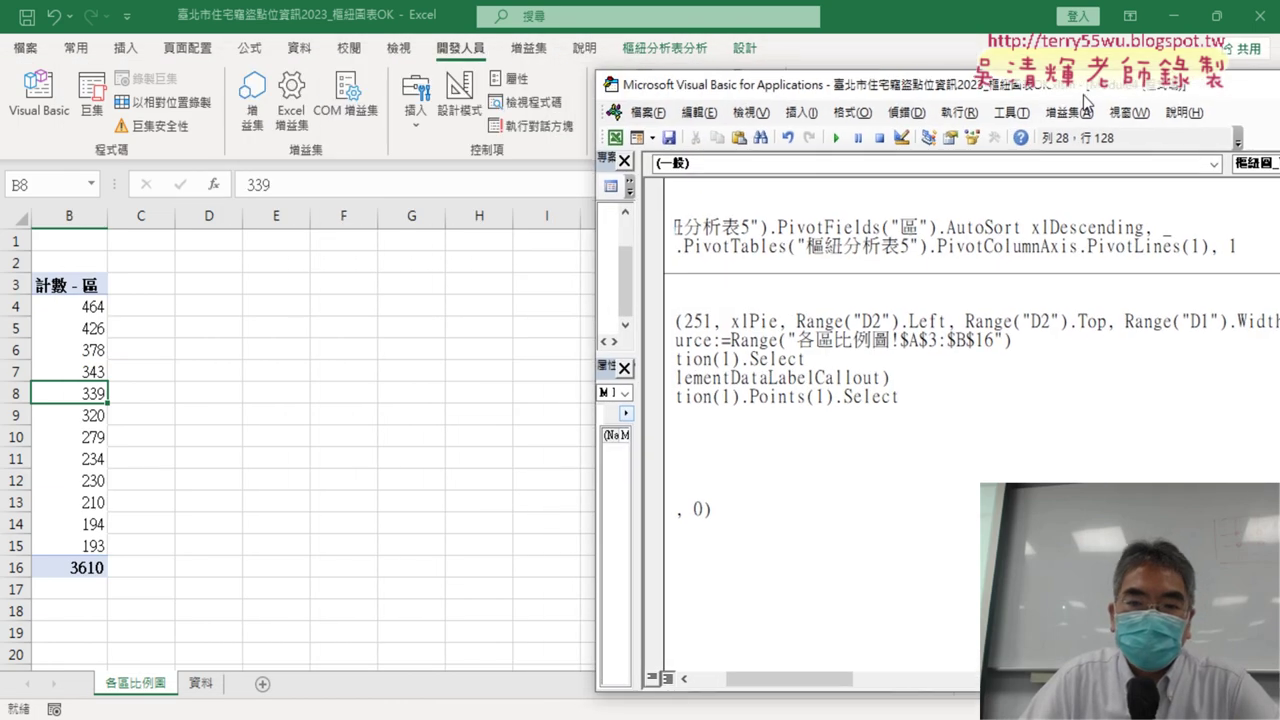
pyautogui.moveTo(797, 686); pyautogui.dragTo(762, 686)
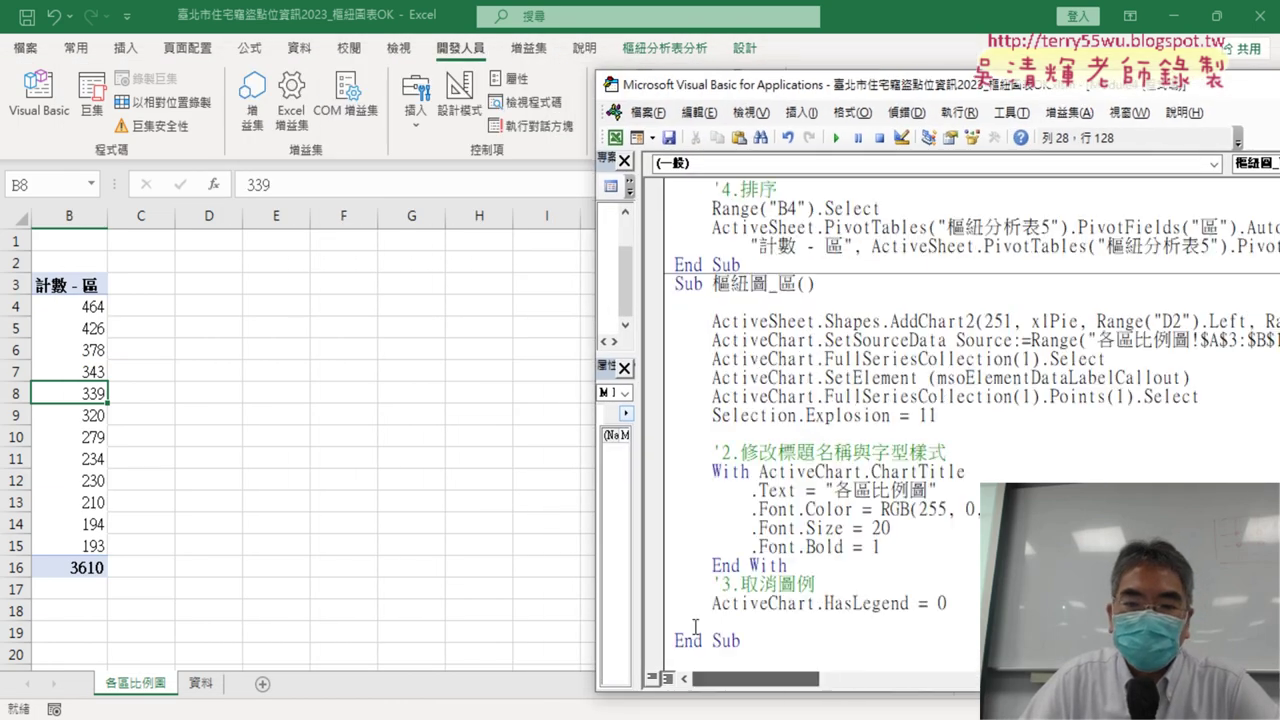
pyautogui.click(778, 396)
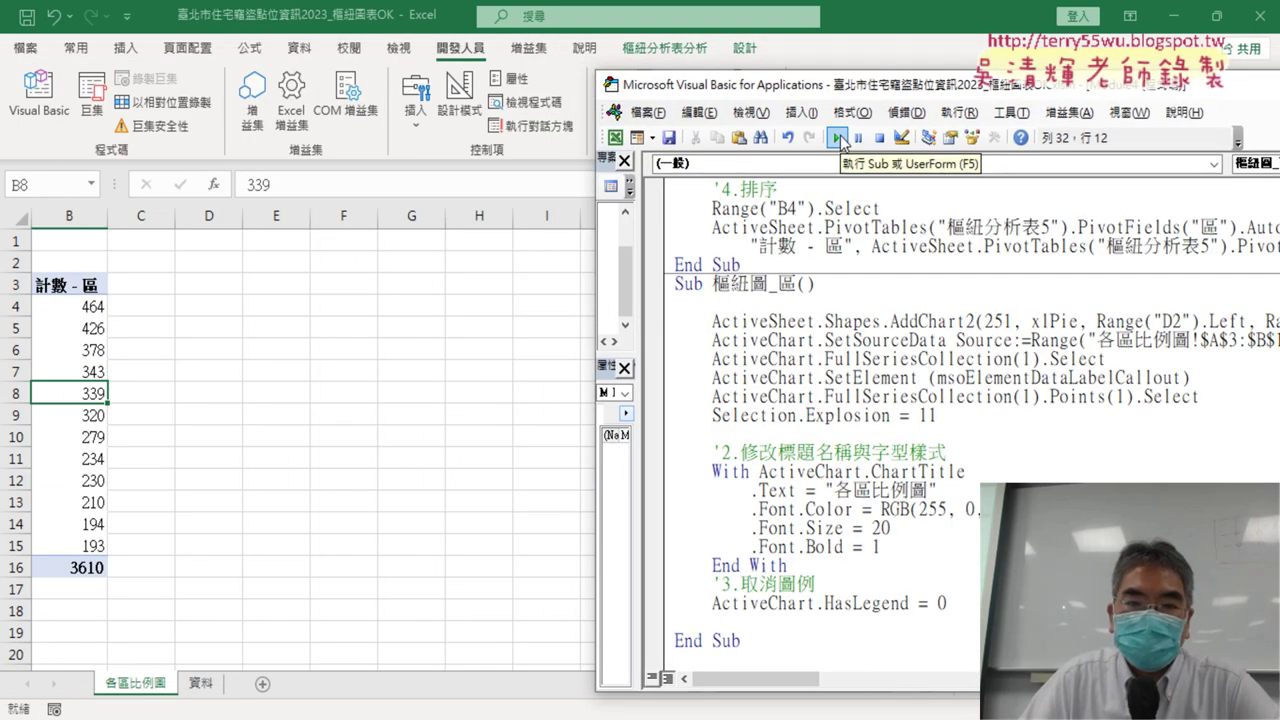
pyautogui.click(838, 138)
pyautogui.click(145, 298)
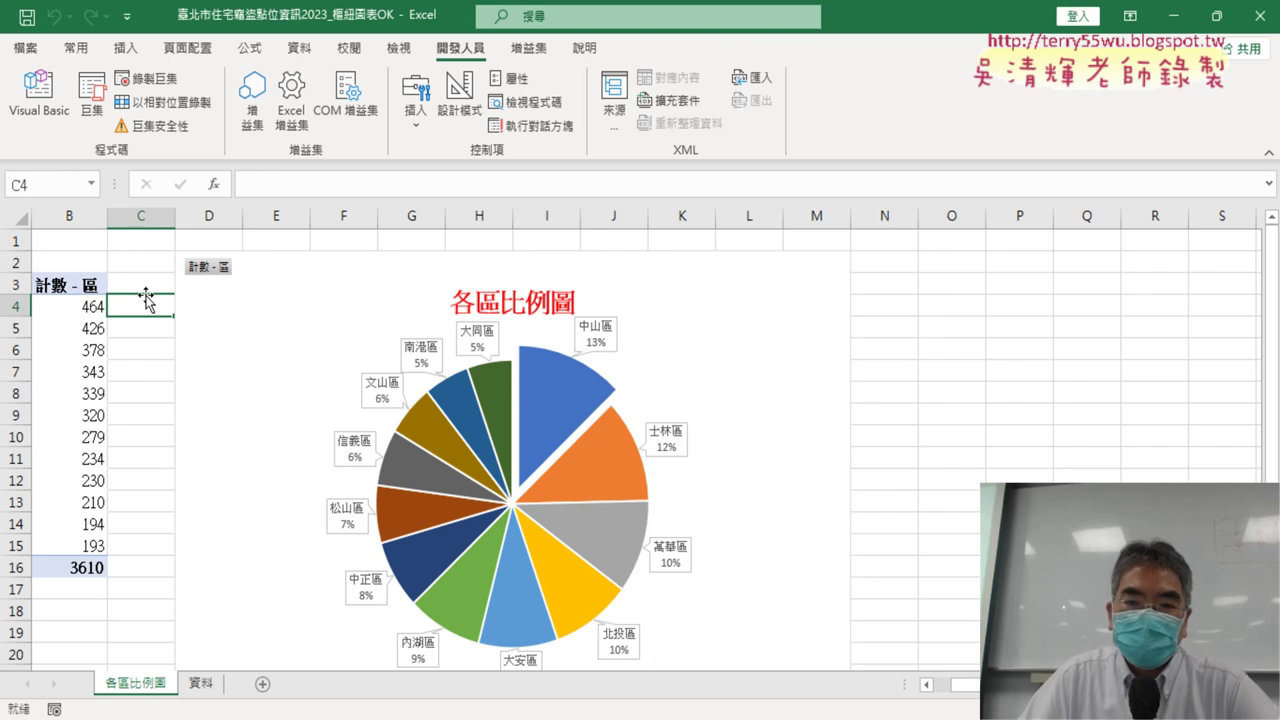
pyautogui.scroll(-1, 954, 506)
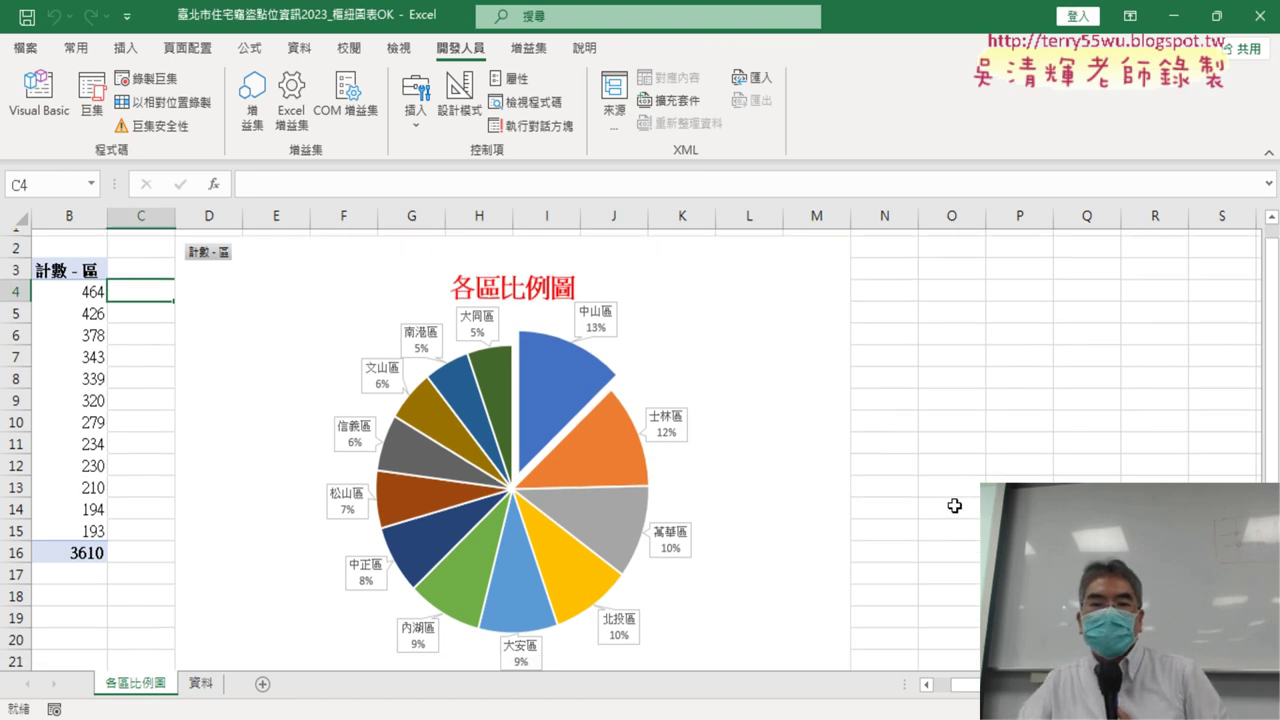
pyautogui.scroll(-2, 955, 505)
pyautogui.scroll(2, 957, 503)
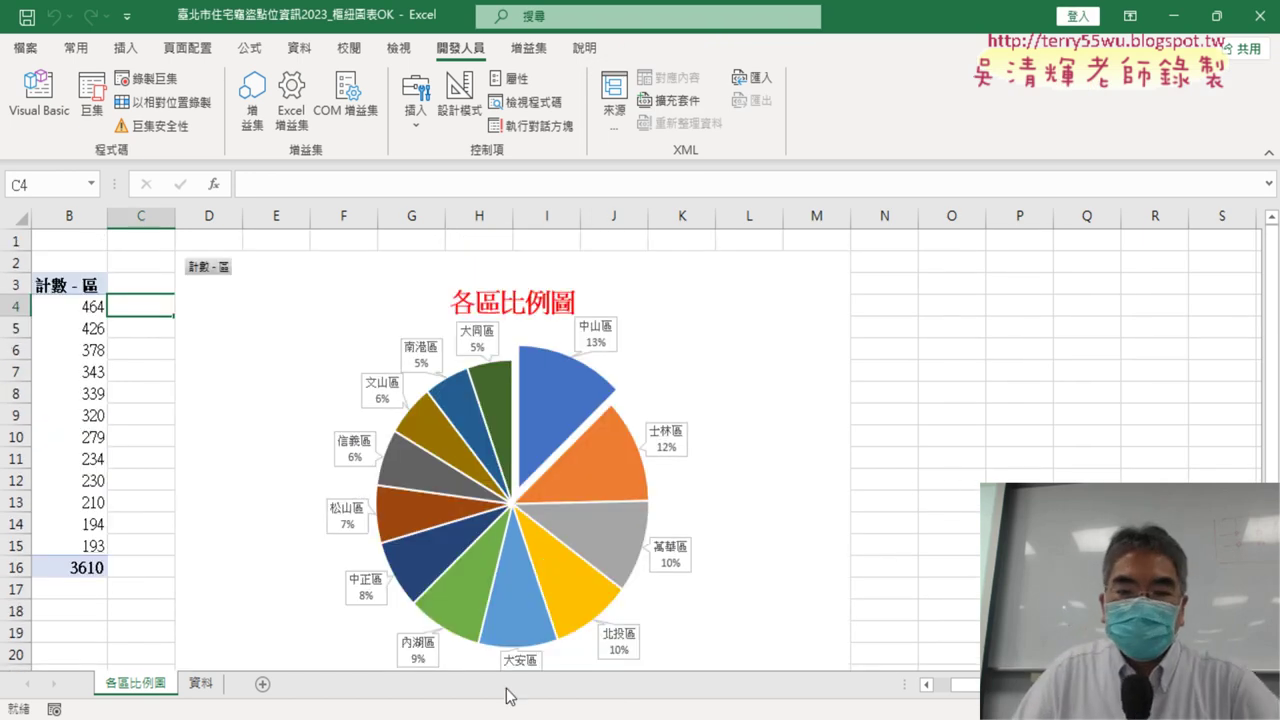
pyautogui.click(926, 685)
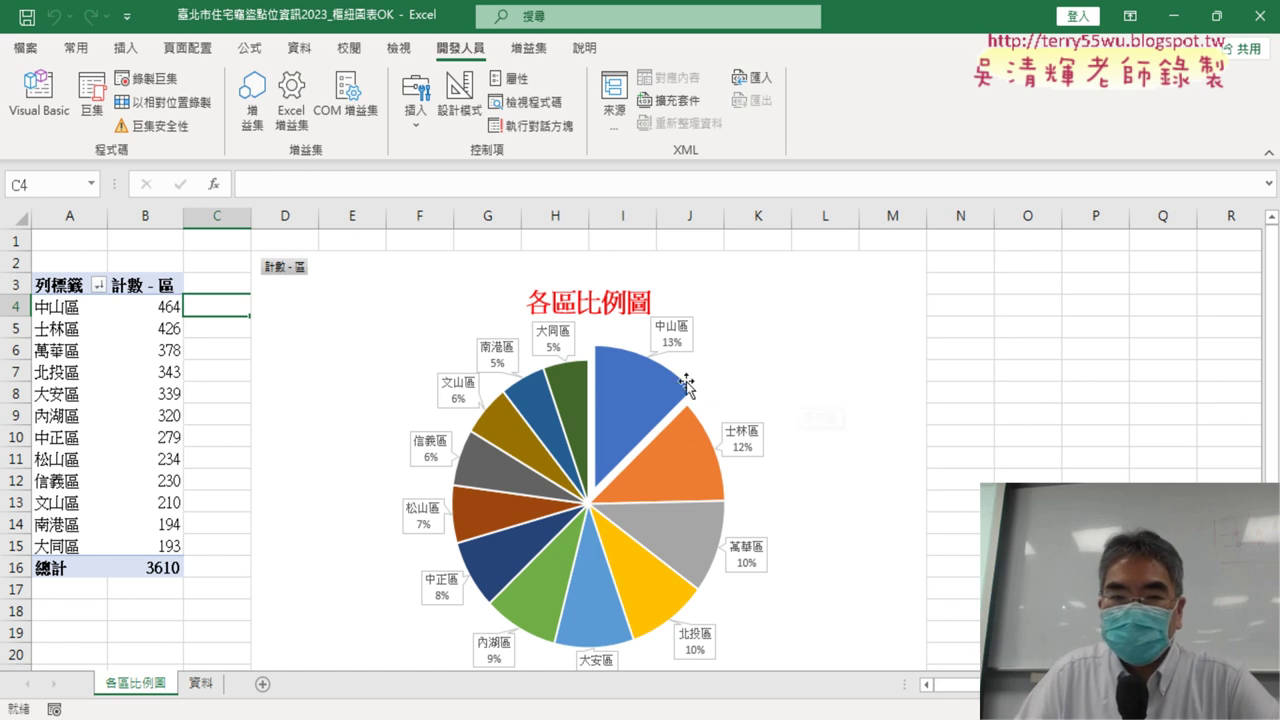
# Copy the 歷年竊盜折線圖 calling procedure from Module3.
pyautogui.click(38, 95)
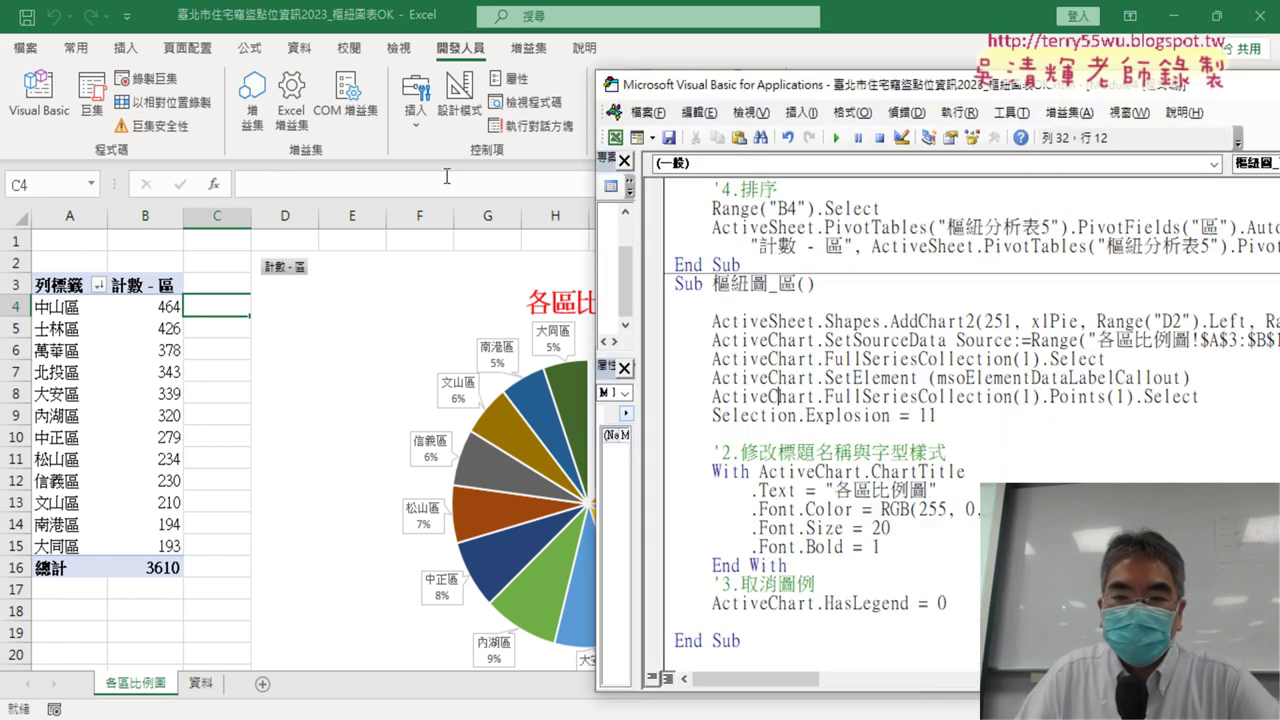
pyautogui.scroll(3, 743, 266)
pyautogui.scroll(4, 743, 266)
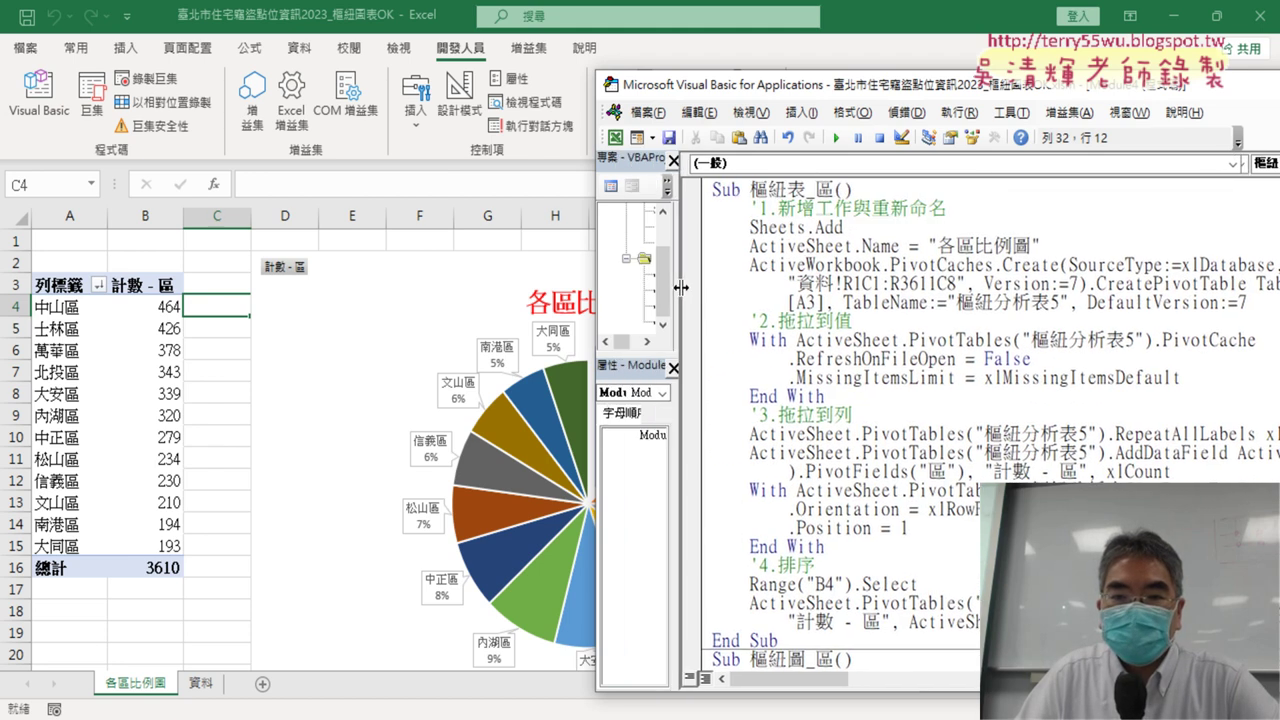
pyautogui.moveTo(639, 287); pyautogui.dragTo(768, 292)
pyautogui.doubleClick(693, 305)
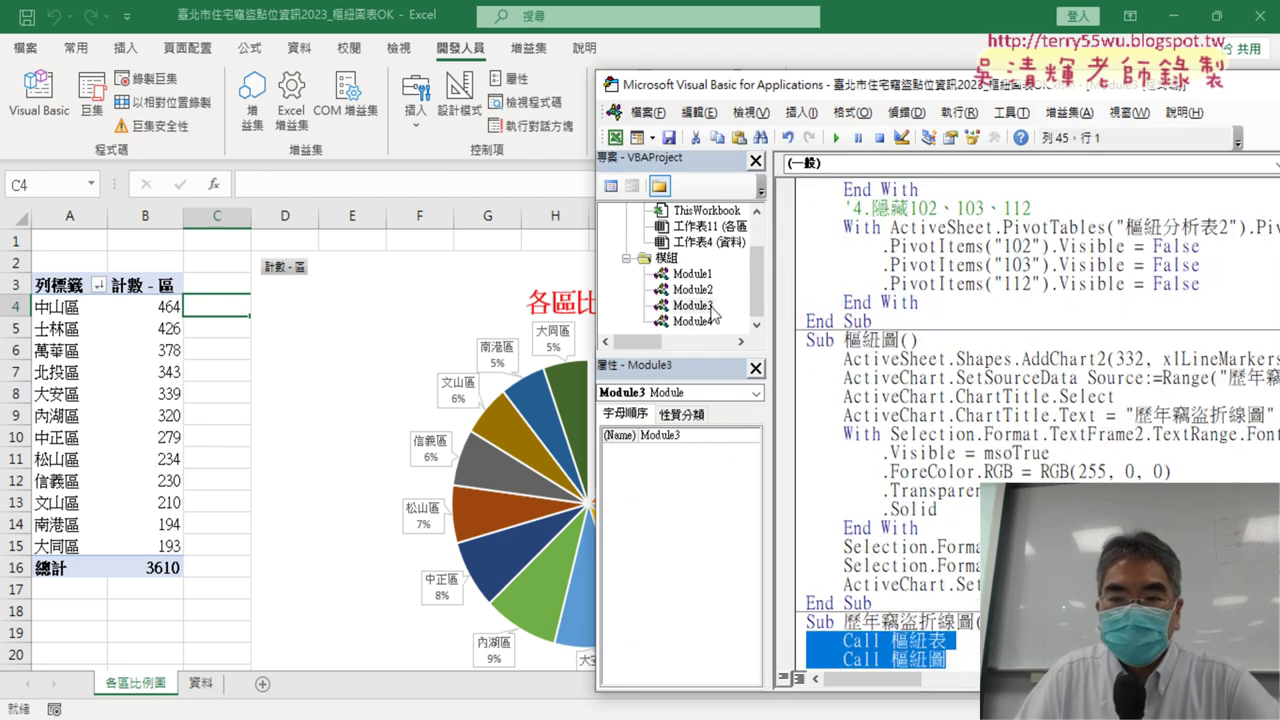
pyautogui.scroll(-1, 948, 560)
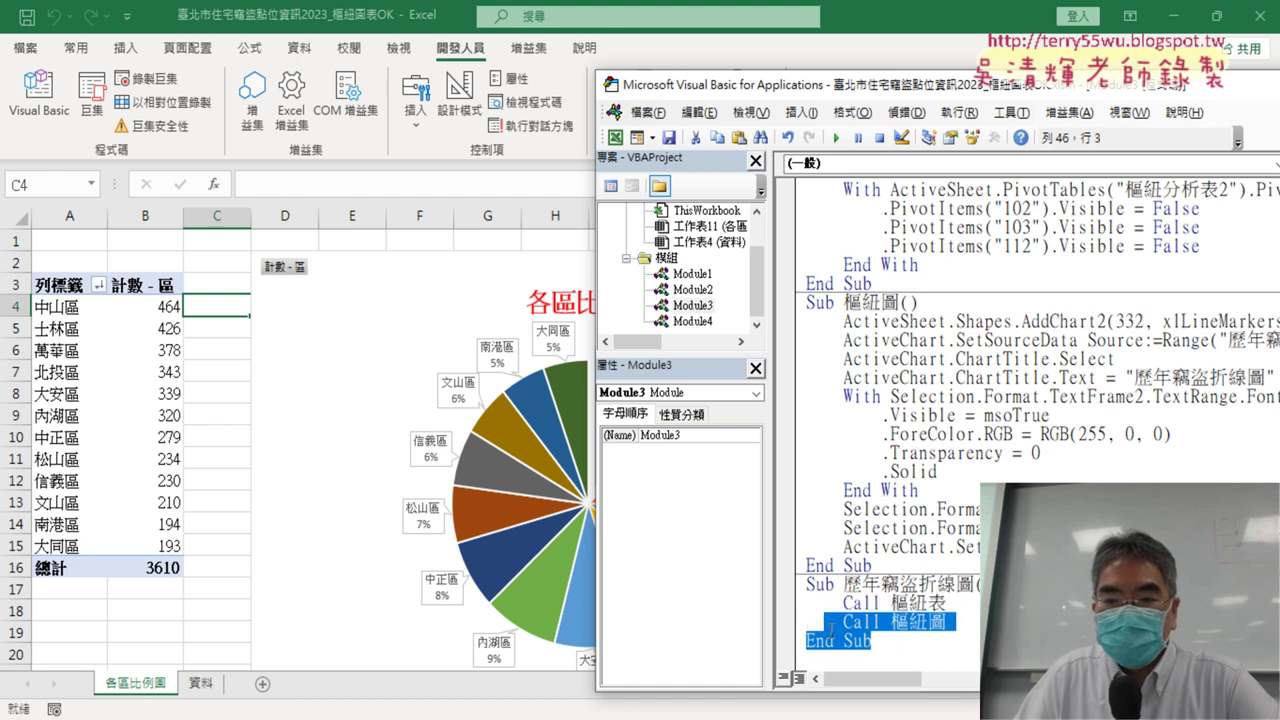
pyautogui.moveTo(896, 646); pyautogui.dragTo(806, 584)
pyautogui.hotkey('ctrl', 'c')
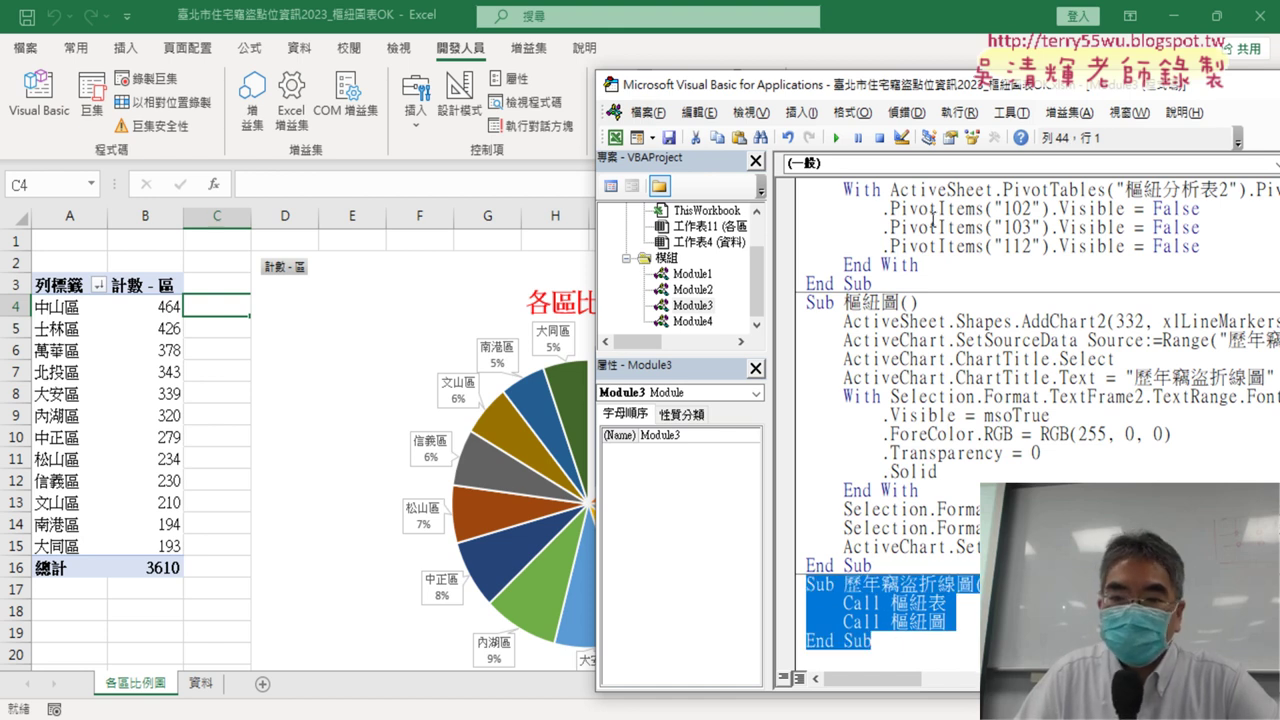
pyautogui.rightClick(968, 612)
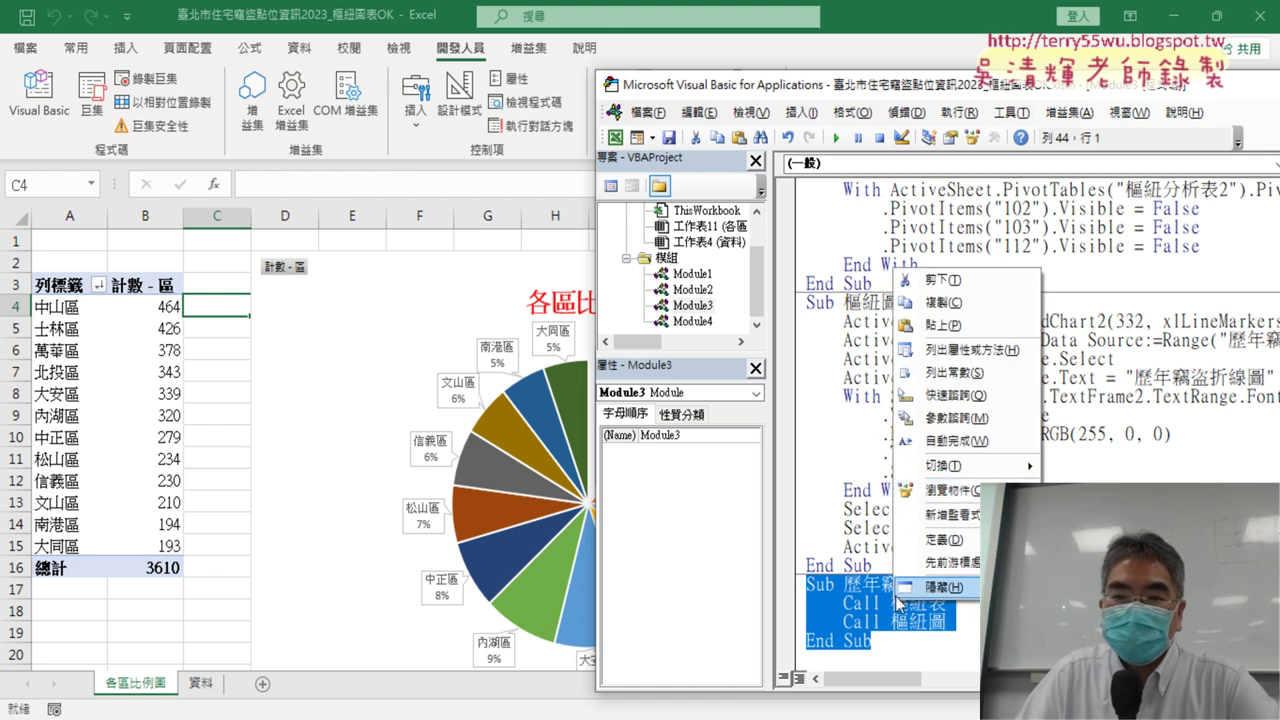
pyautogui.click(970, 305)
# Open Module4 and place the cursor after its last procedure.
pyautogui.doubleClick(692, 322)
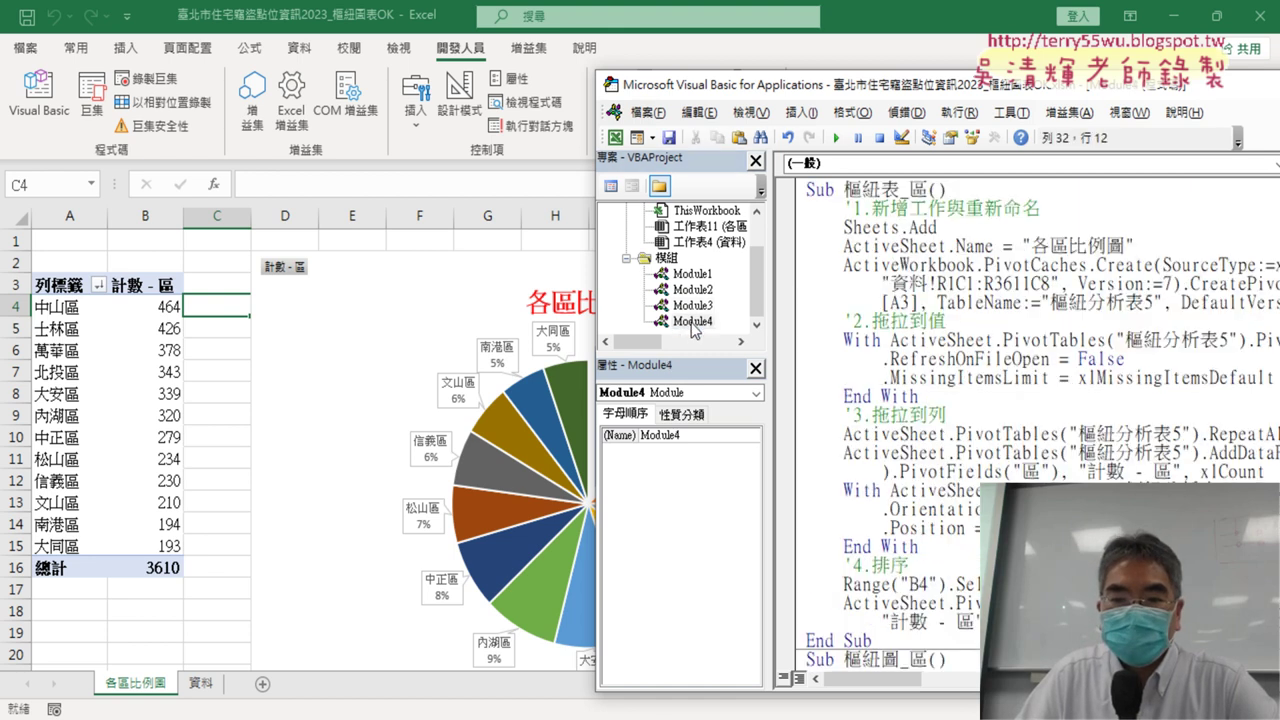
pyautogui.scroll(-4, 883, 500)
pyautogui.scroll(-3, 883, 600)
pyautogui.click(883, 657)
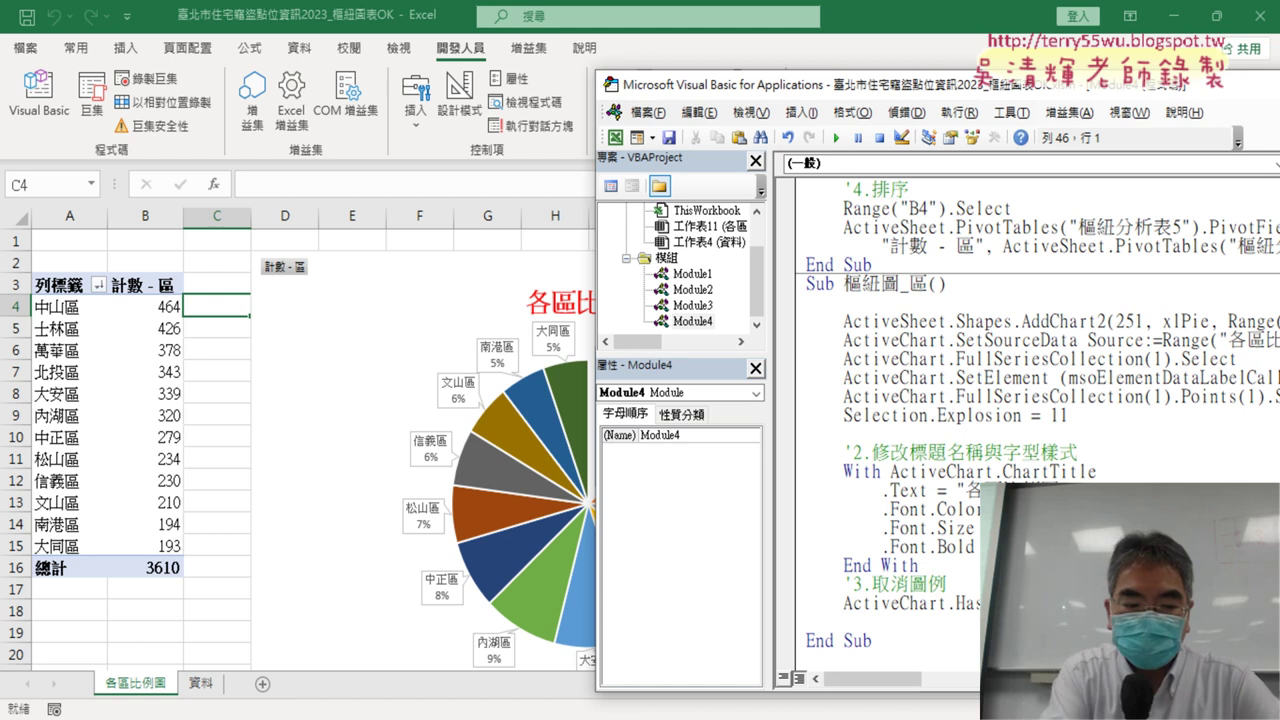
# Paste the procedure into Module4 and rename it 各區比例圖.
pyautogui.hotkey('ctrl', 'v')
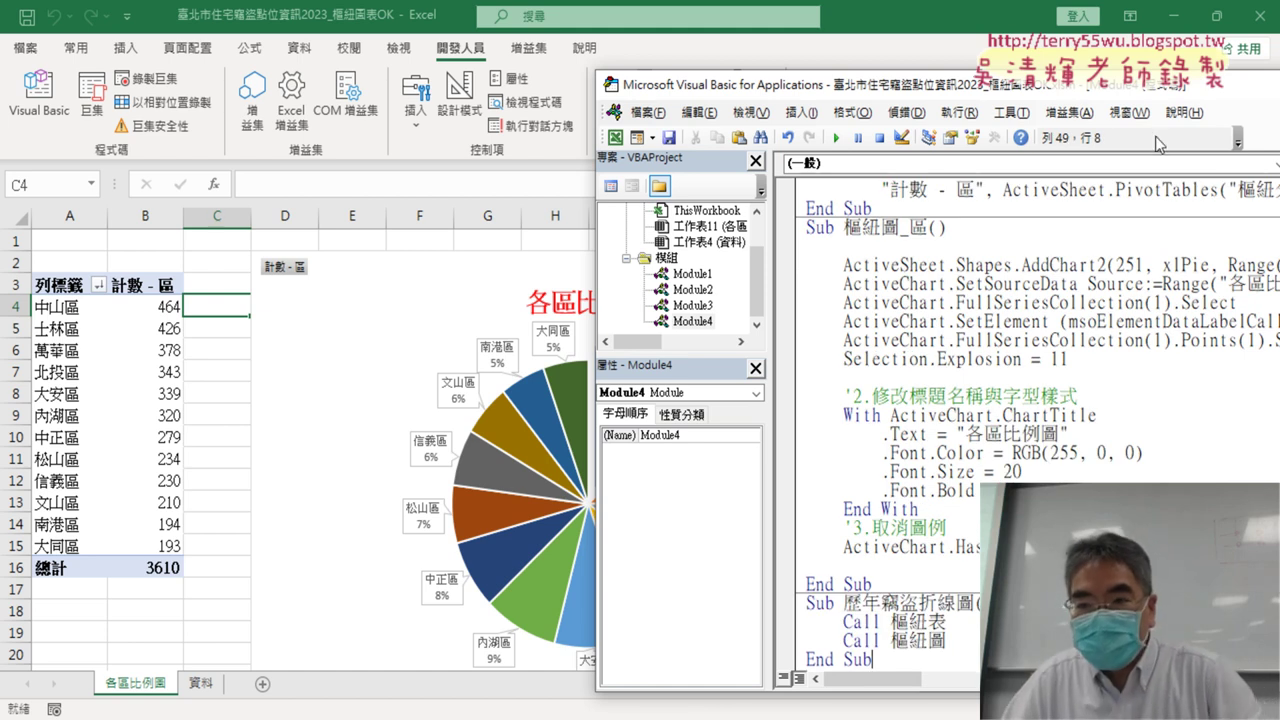
pyautogui.moveTo(1000, 84); pyautogui.dragTo(685, 80)
pyautogui.moveTo(1007, 280); pyautogui.dragTo(913, 280)
pyautogui.hotkey('ctrl', 'c')
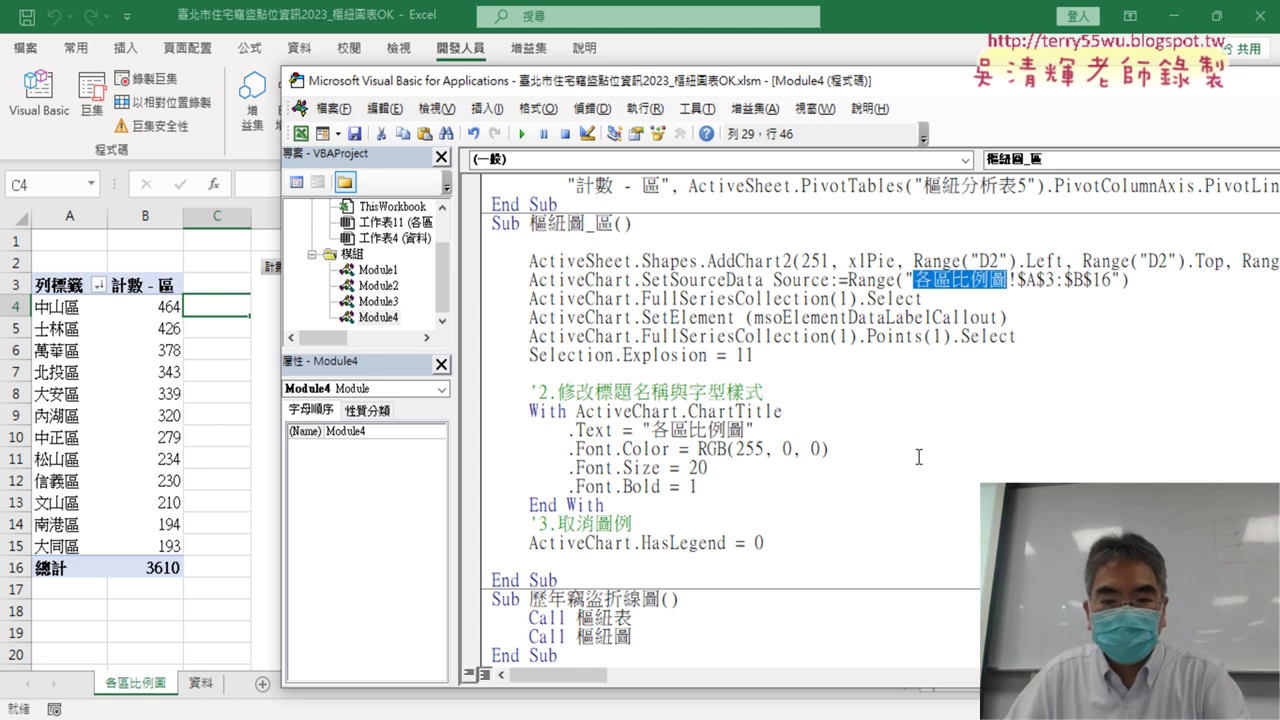
pyautogui.moveTo(641, 599)
pyautogui.mouseDown()
pyautogui.moveTo(560, 600)
pyautogui.moveTo(660, 600)
pyautogui.mouseUp()
pyautogui.hotkey('ctrl', 'v')
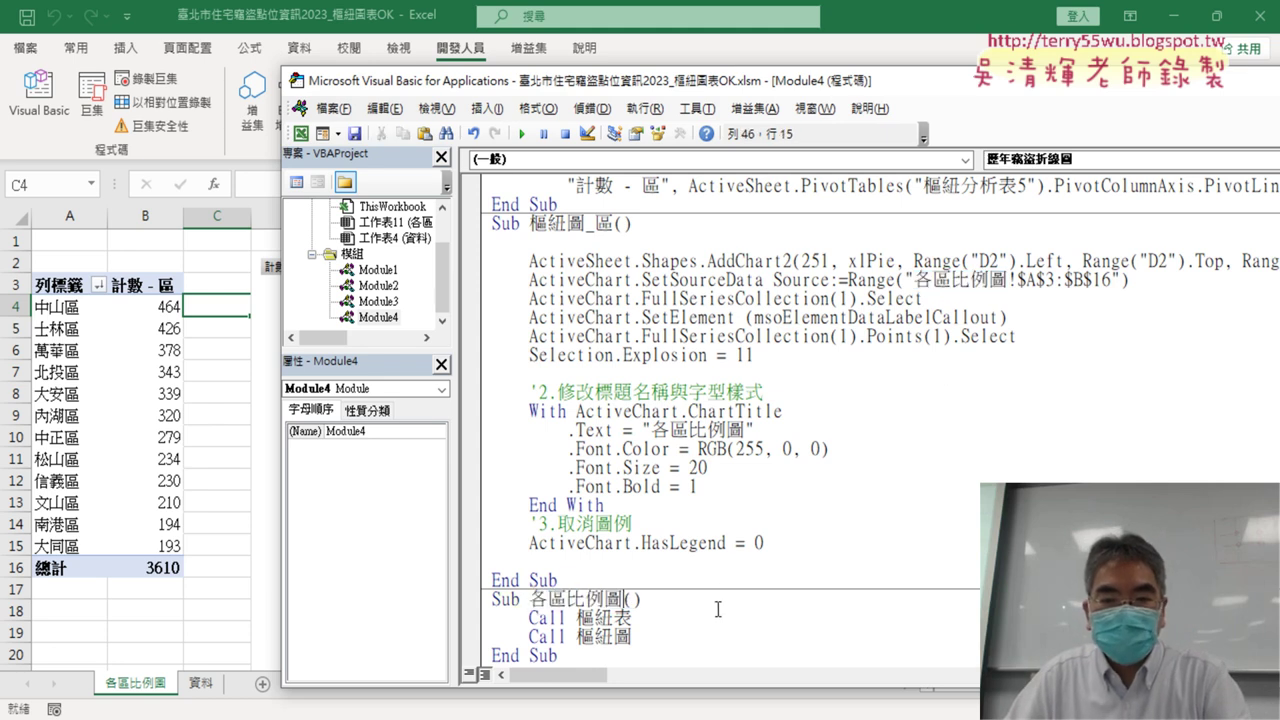
# Change the two Call lines to 樞紐表_區 and 樞紐圖_區.
pyautogui.click(636, 618)
pyautogui.press('F5')
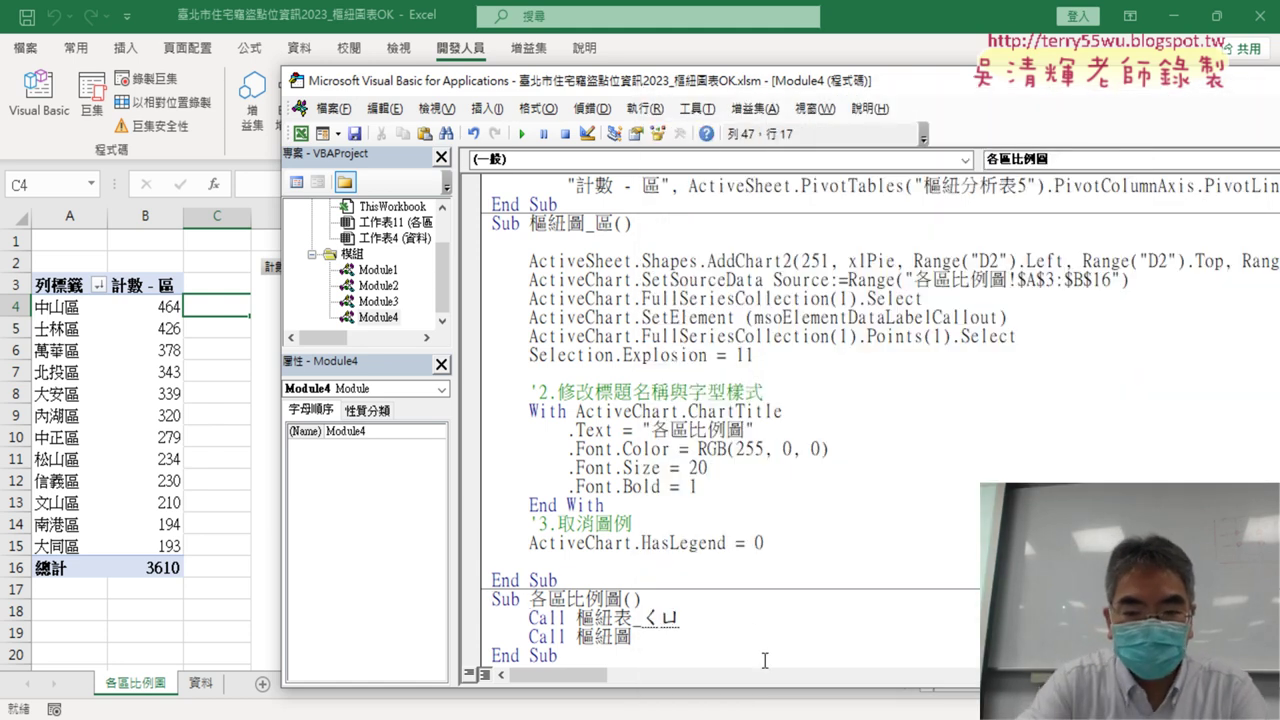
pyautogui.write('區')
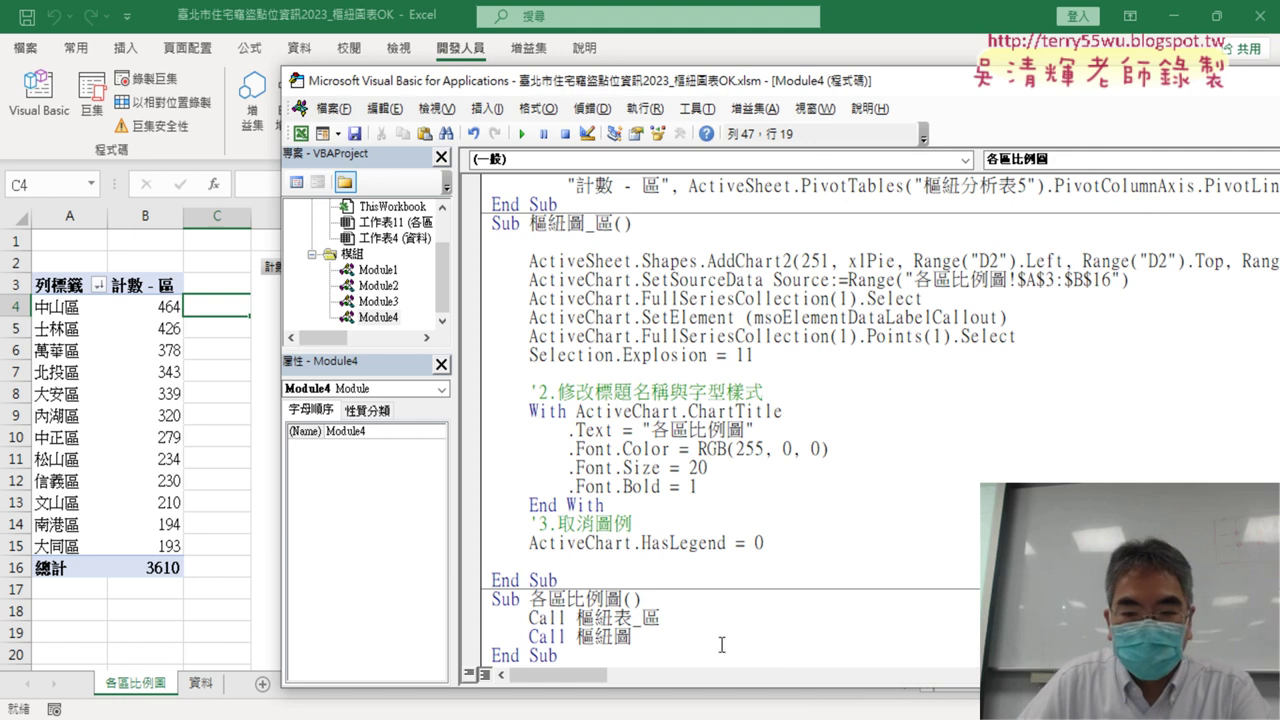
pyautogui.hotkey('shift', 'Left')
pyautogui.hotkey('shift', 'Left')
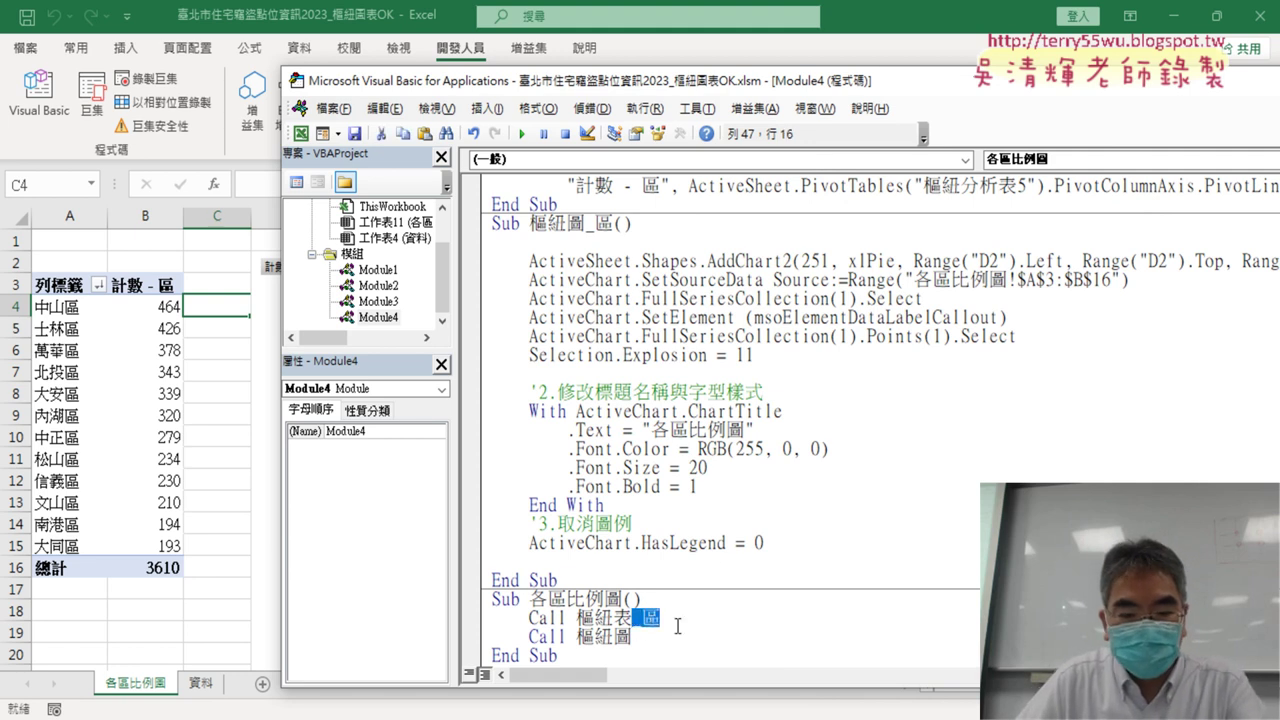
pyautogui.hotkey('ctrl', 'c')
pyautogui.click(693, 637)
pyautogui.hotkey('ctrl', 'v')
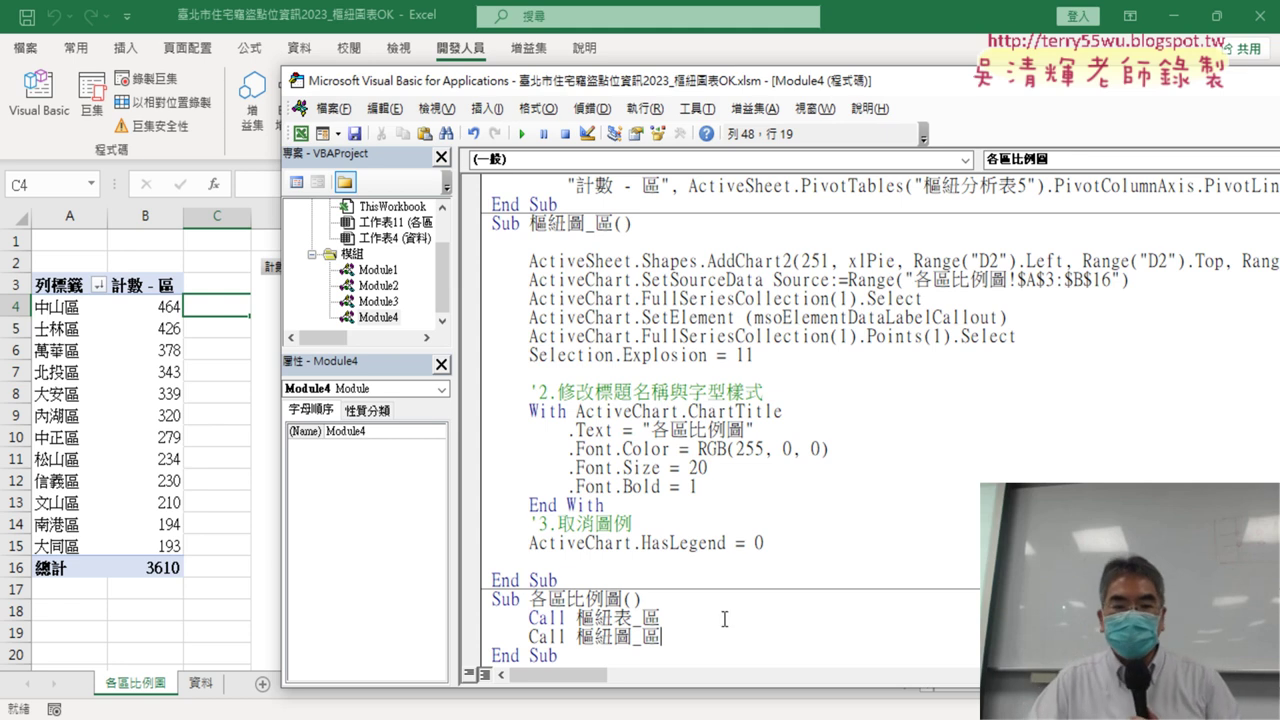
pyautogui.moveTo(693, 637); pyautogui.dragTo(490, 618)
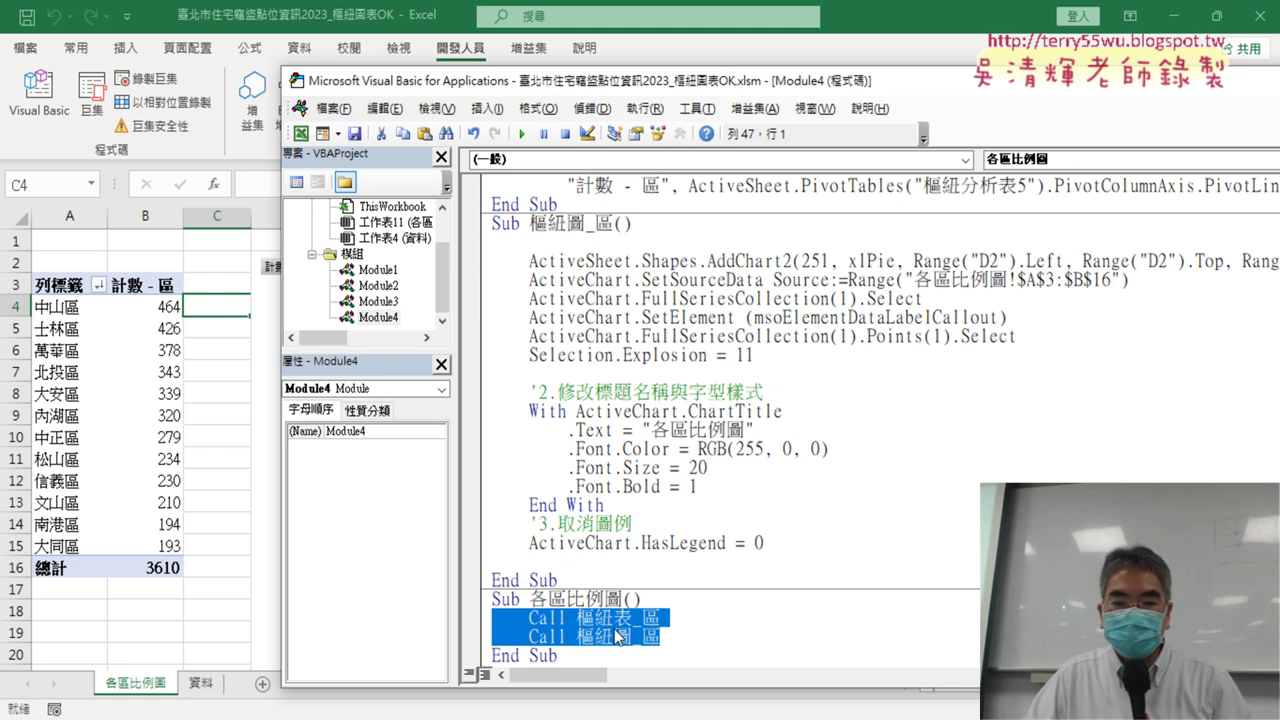
# Delete the existing 各區比例圖 sheet permanently.
pyautogui.moveTo(571, 654); pyautogui.dragTo(491, 598)
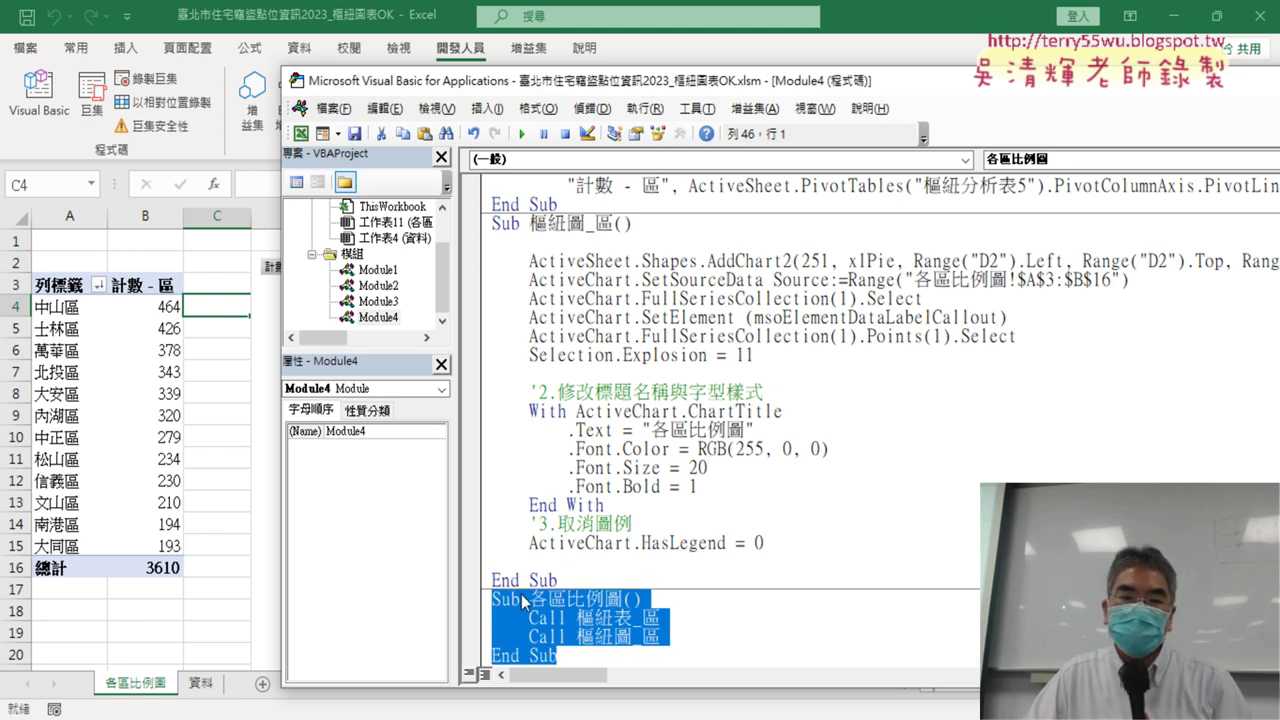
pyautogui.rightClick(157, 684)
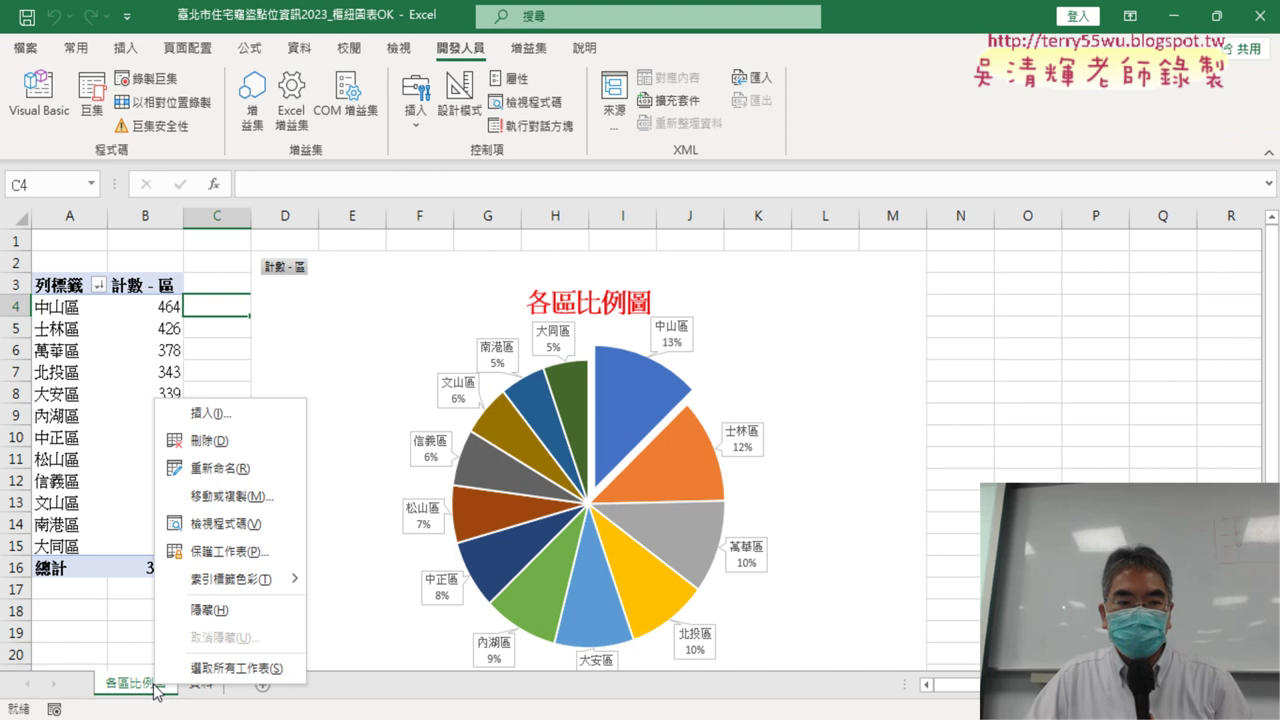
pyautogui.click(230, 445)
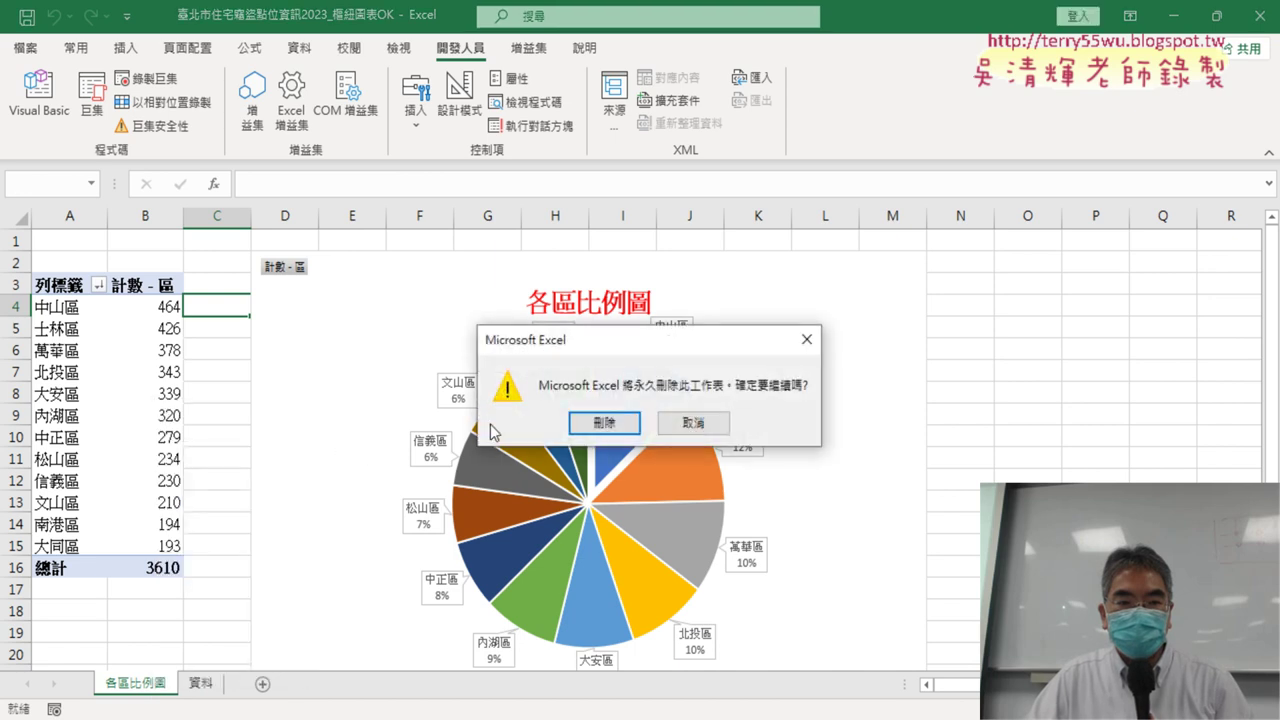
pyautogui.click(604, 423)
# Run the new 各區比例圖 procedure to rebuild the pivot table and pie chart.
pyautogui.click(45, 92)
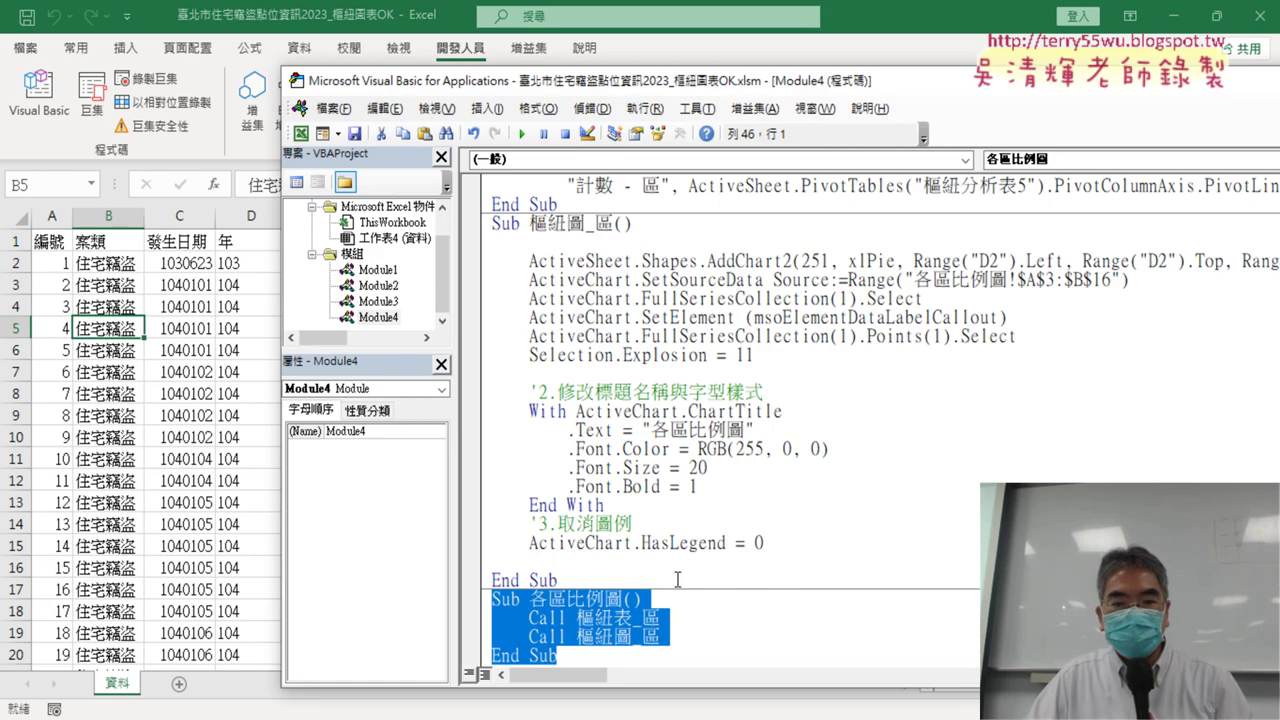
pyautogui.click(661, 618)
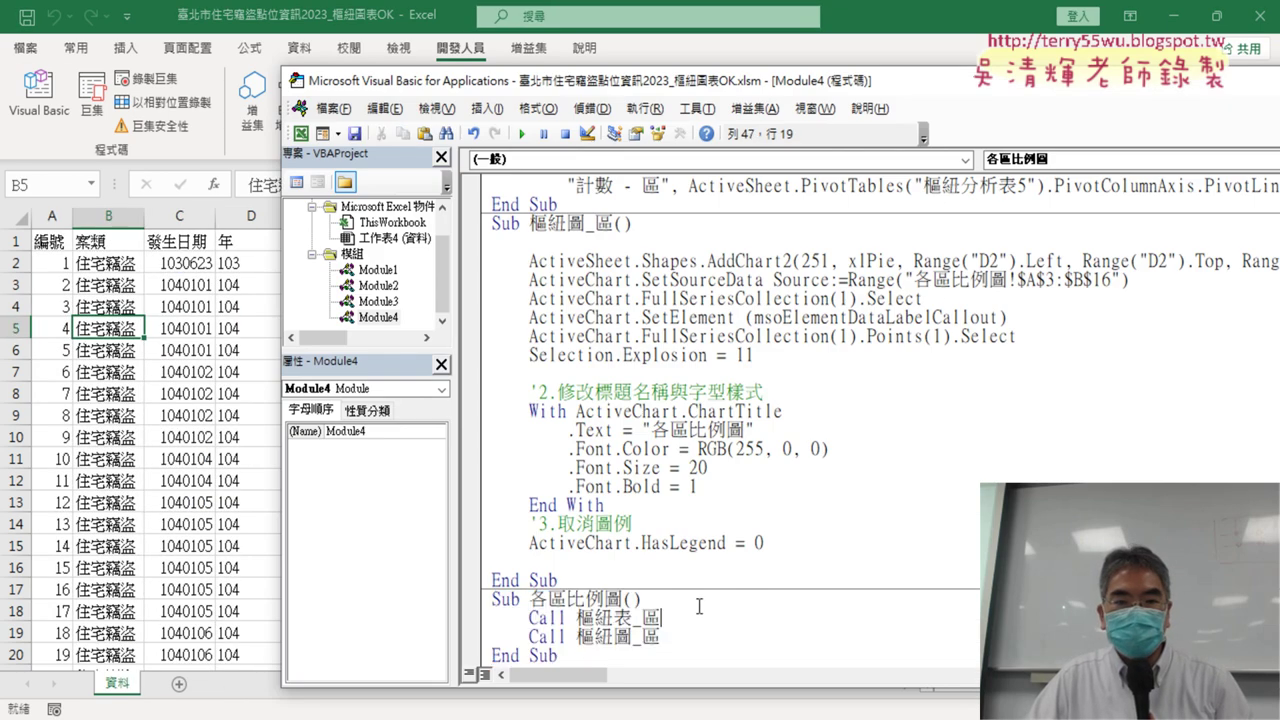
pyautogui.click(520, 135)
pyautogui.click(212, 410)
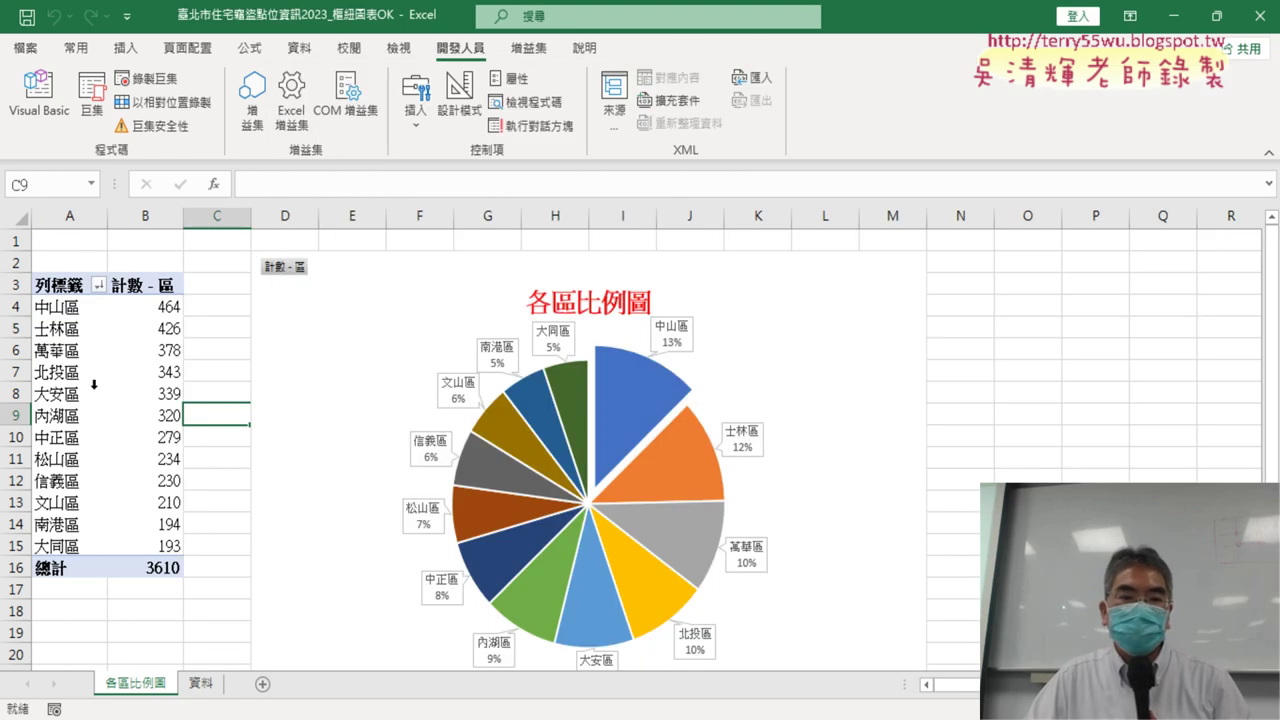
pyautogui.click(39, 95)
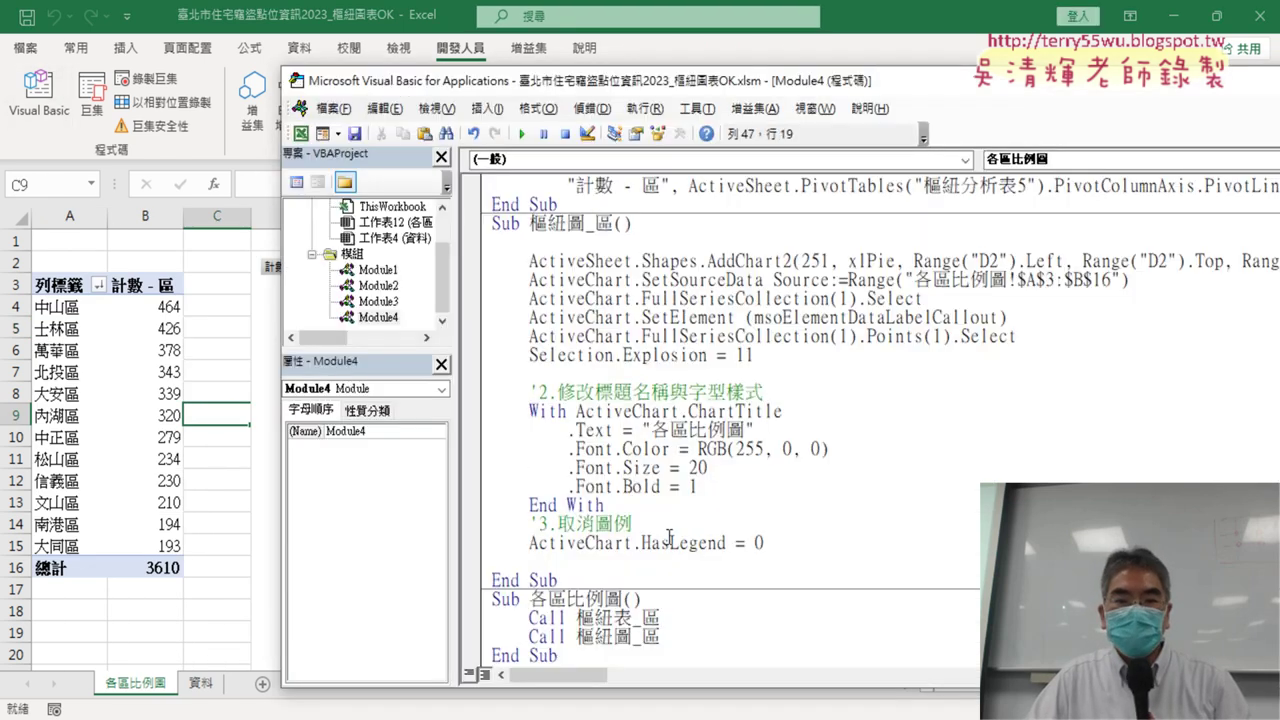
# Review the 各區比例圖 procedure and the 樞紐表_區 procedure name's 區 suffix.
pyautogui.scroll(-1, 701, 507)
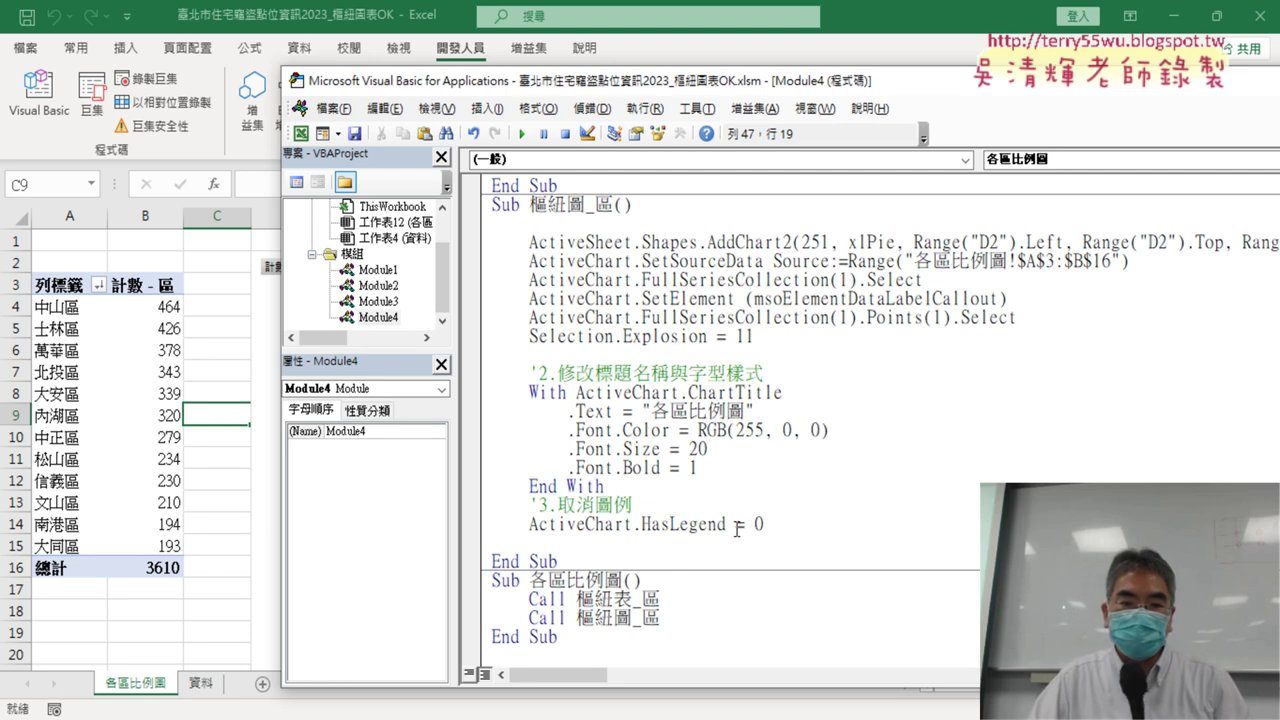
pyautogui.moveTo(600, 641); pyautogui.dragTo(492, 580)
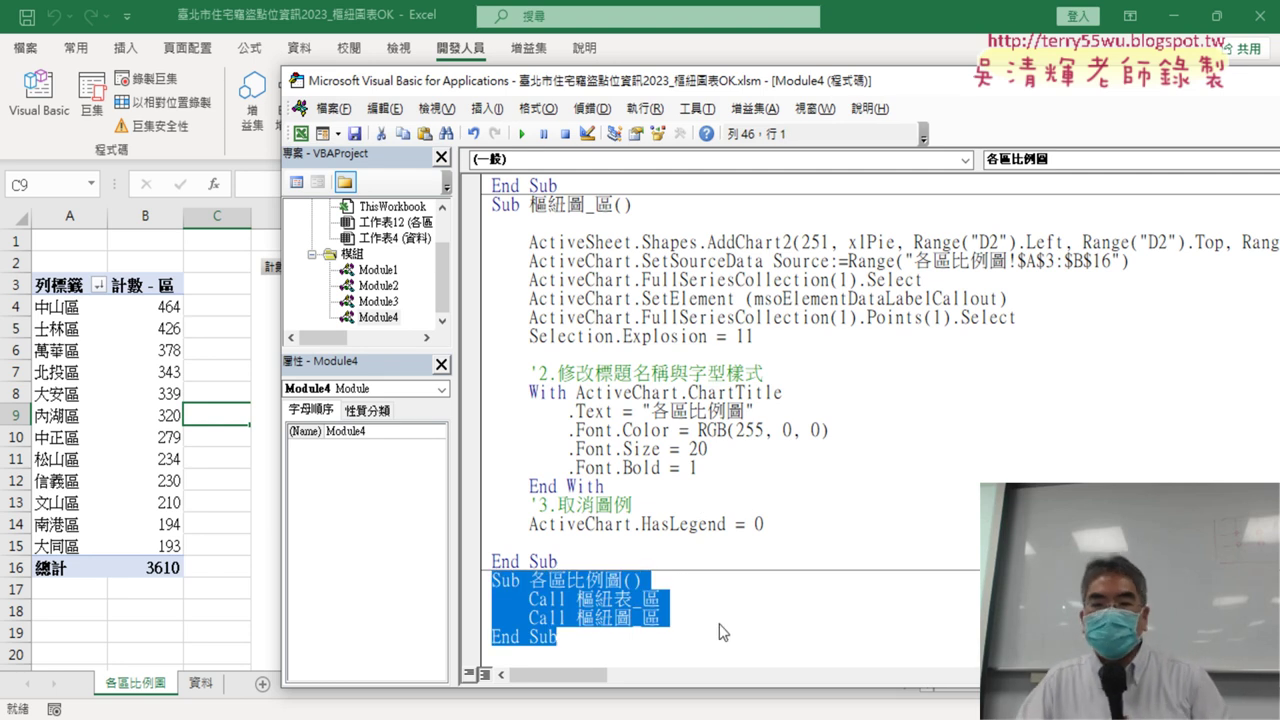
pyautogui.scroll(2, 760, 613)
pyautogui.scroll(6, 834, 413)
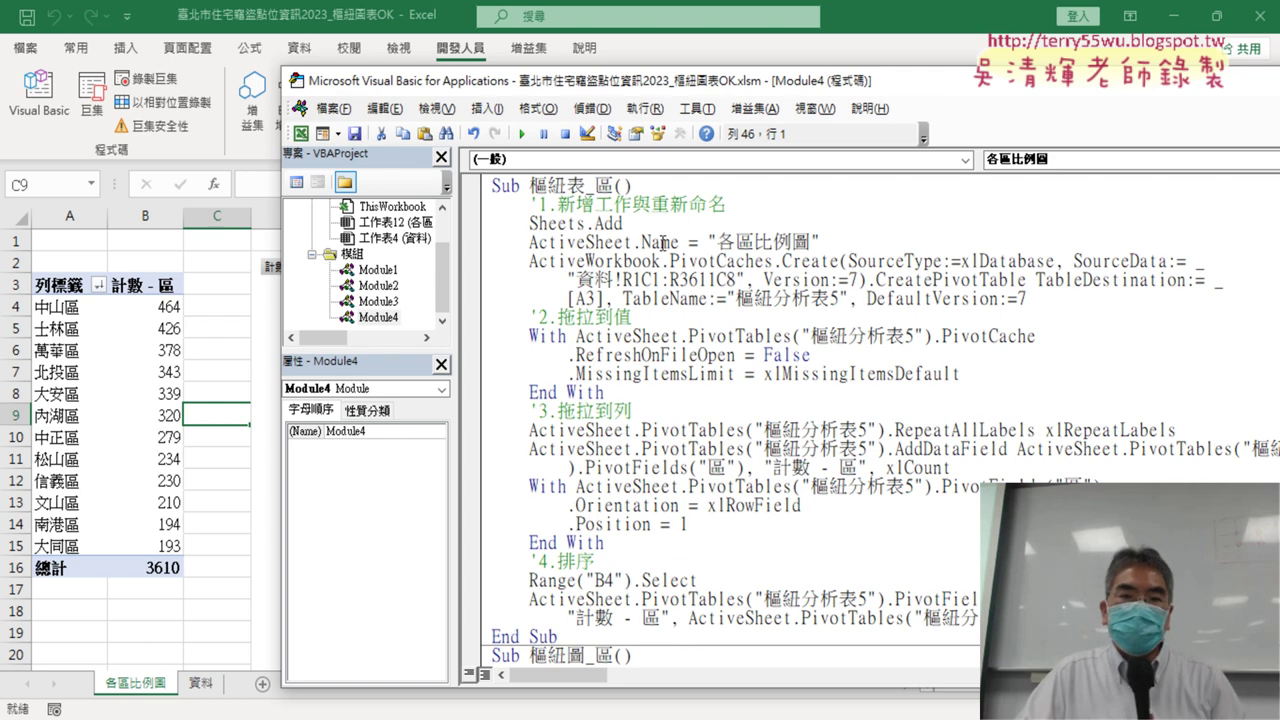
pyautogui.moveTo(586, 186)
pyautogui.mouseDown()
pyautogui.moveTo(530, 187)
pyautogui.moveTo(612, 186)
pyautogui.mouseUp()
pyautogui.click(595, 186)
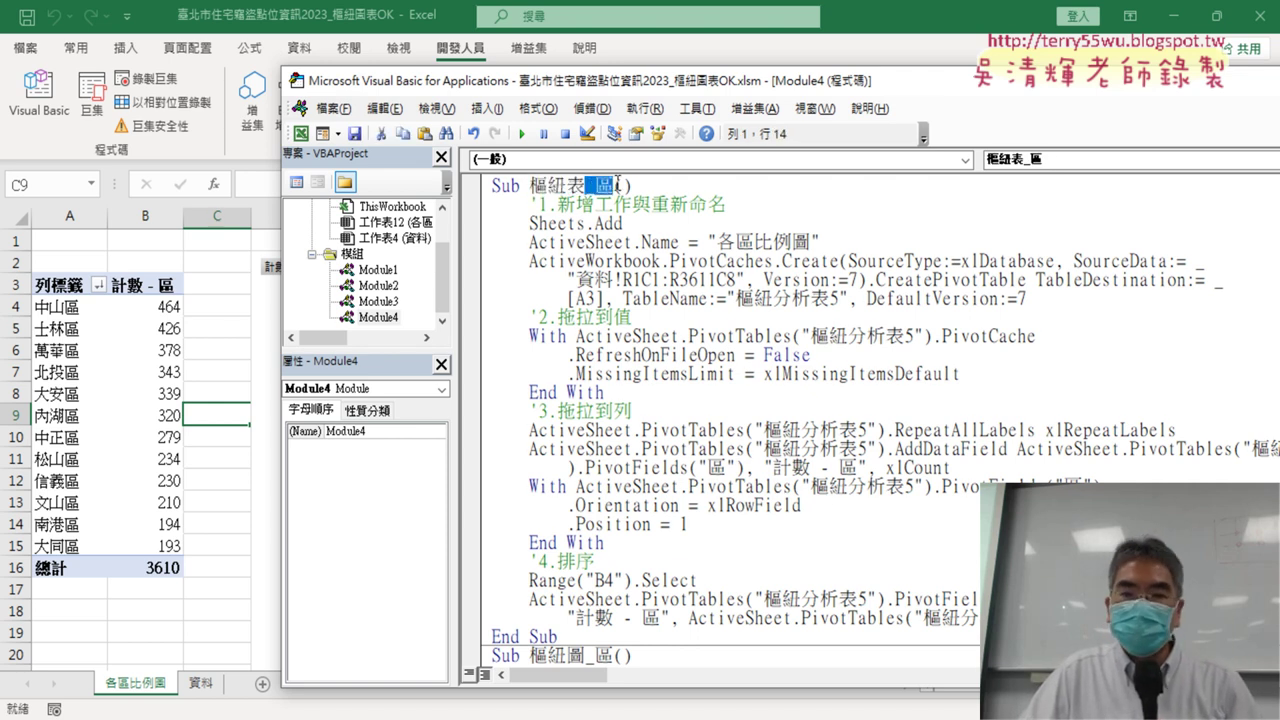
# Go over the sheet-naming line and step 2–4 comments, then return to the 資料 sheet.
pyautogui.moveTo(822, 243); pyautogui.dragTo(477, 246)
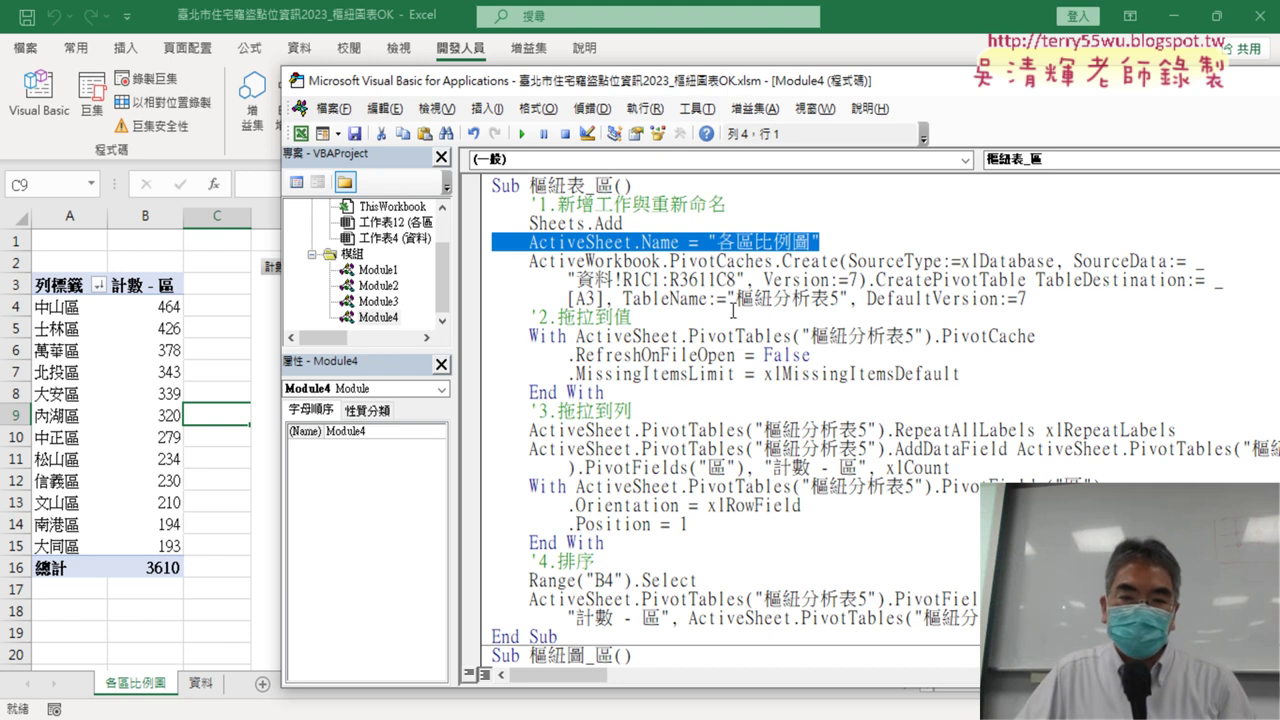
pyautogui.moveTo(659, 323); pyautogui.dragTo(472, 316)
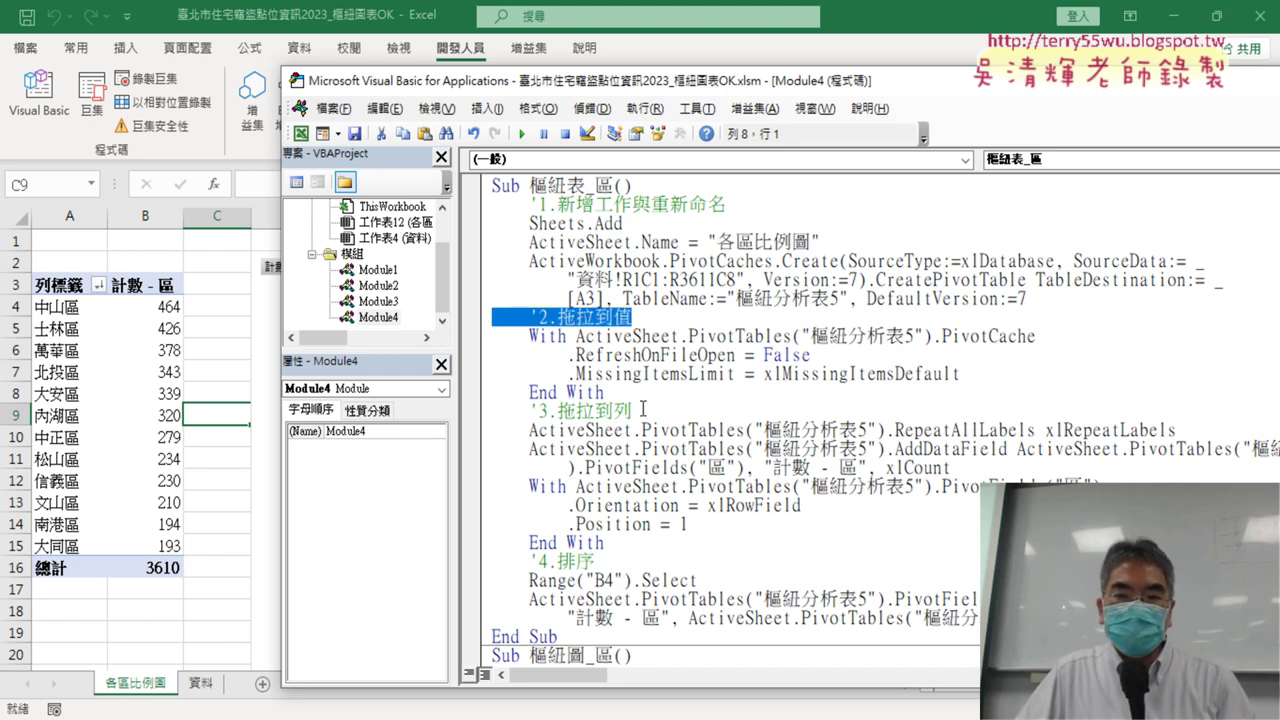
pyautogui.moveTo(643, 409); pyautogui.dragTo(462, 425)
pyautogui.moveTo(598, 561); pyautogui.dragTo(480, 562)
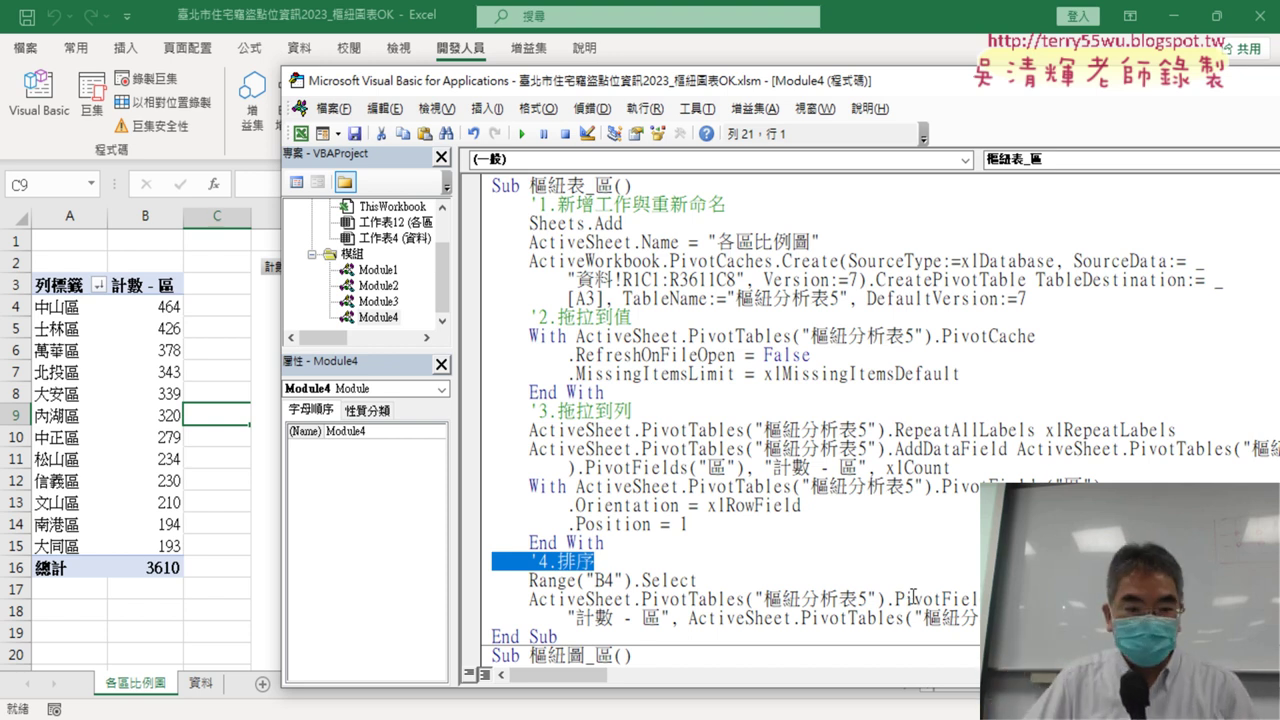
pyautogui.click(205, 684)
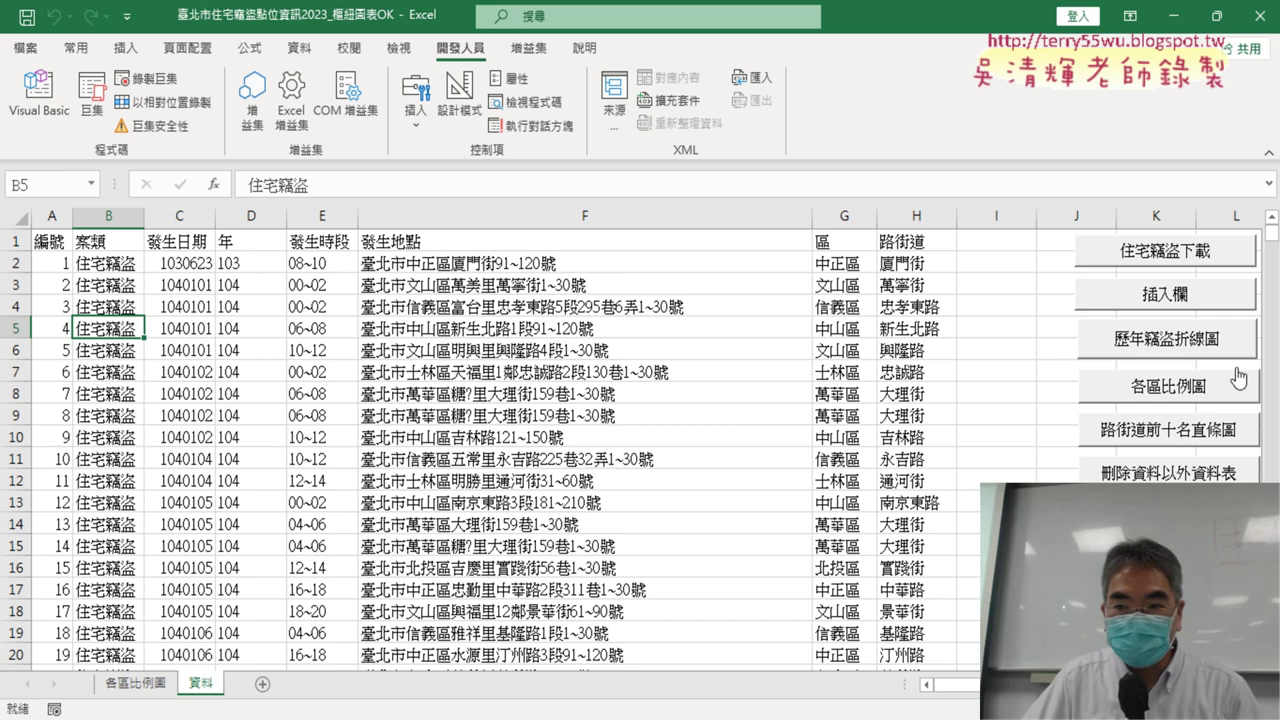
# Generate the 歷年竊盜折線圖 sheet, then review the sorting step and pivot cache block in the code.
pyautogui.click(1168, 337)
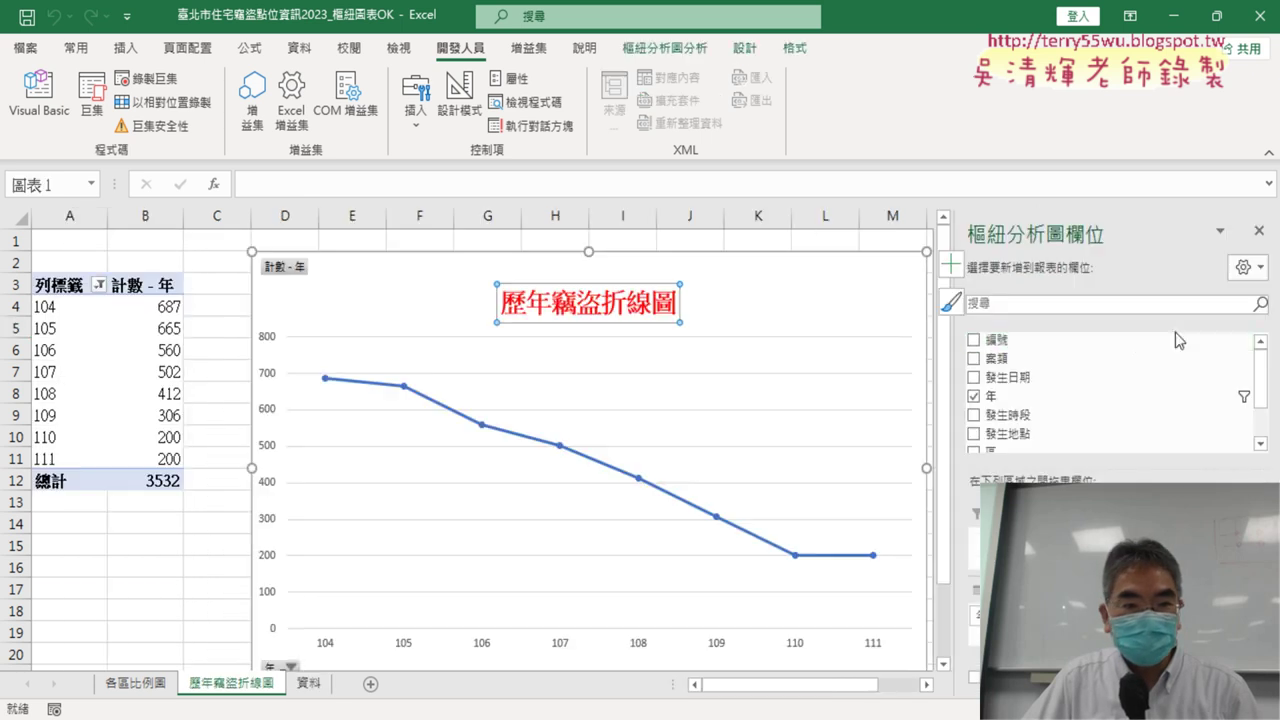
pyautogui.click(143, 317)
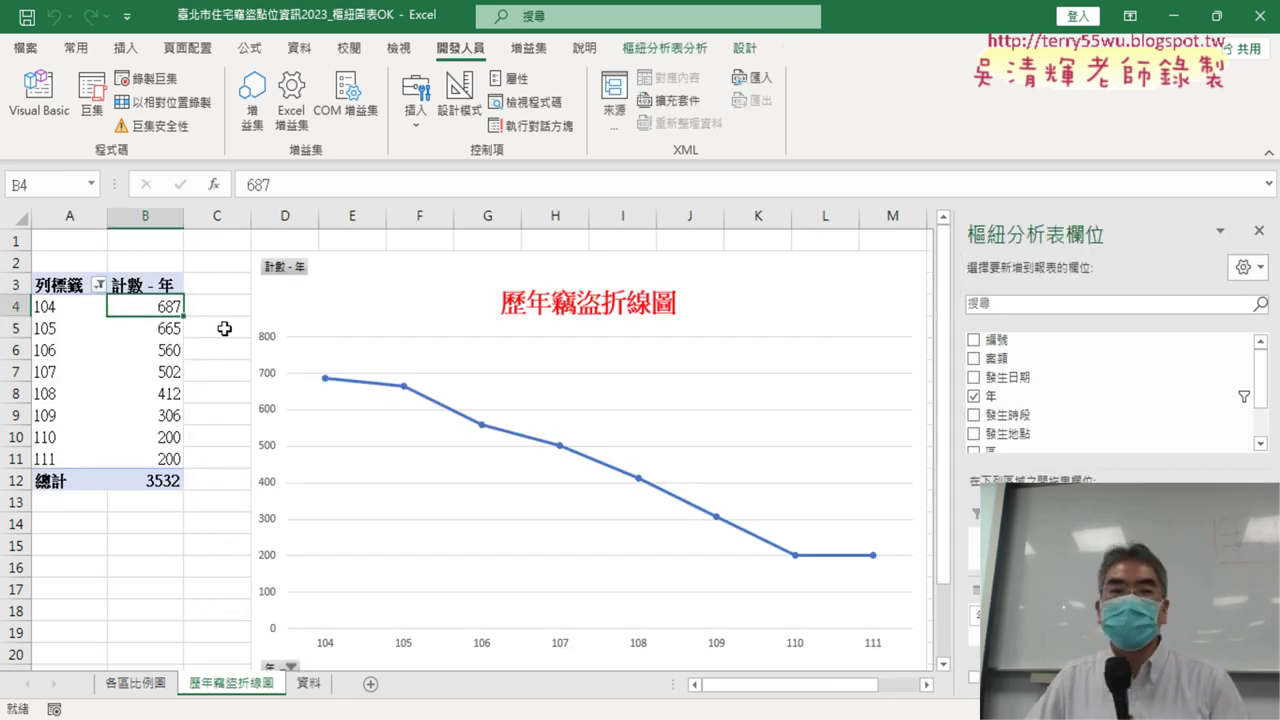
pyautogui.click(38, 96)
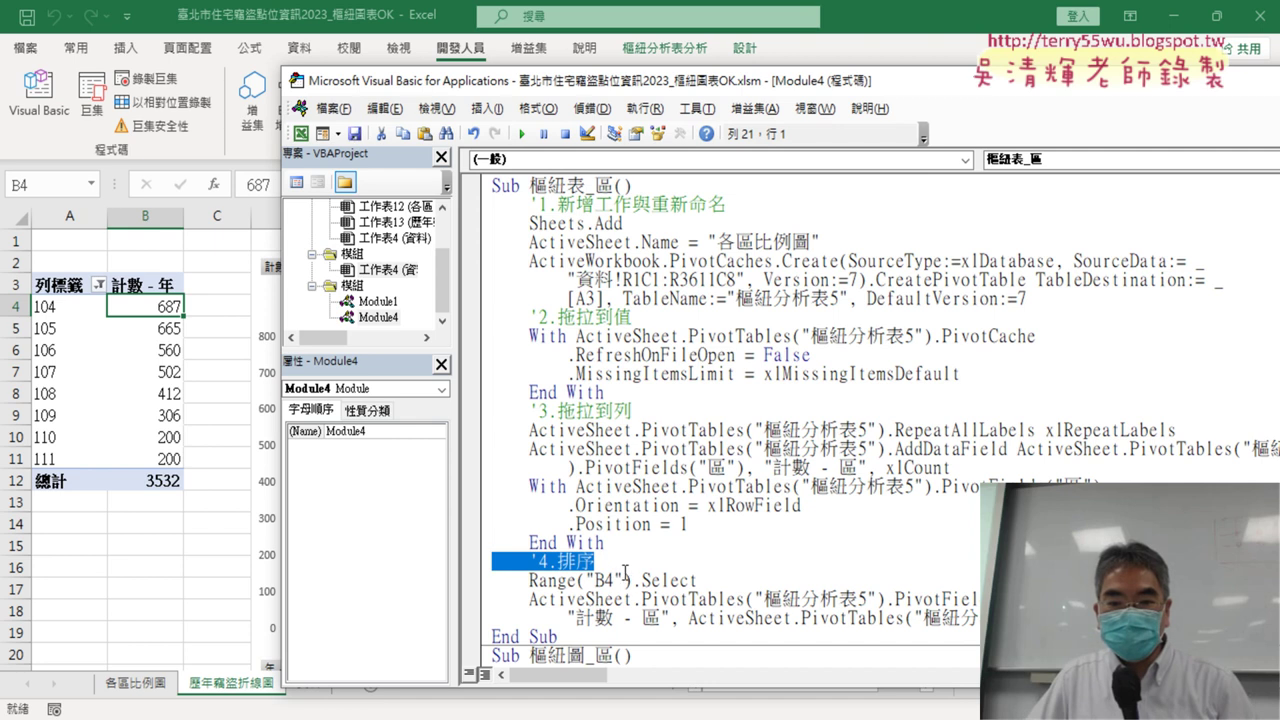
pyautogui.click(625, 578)
pyautogui.moveTo(495, 561); pyautogui.dragTo(975, 618)
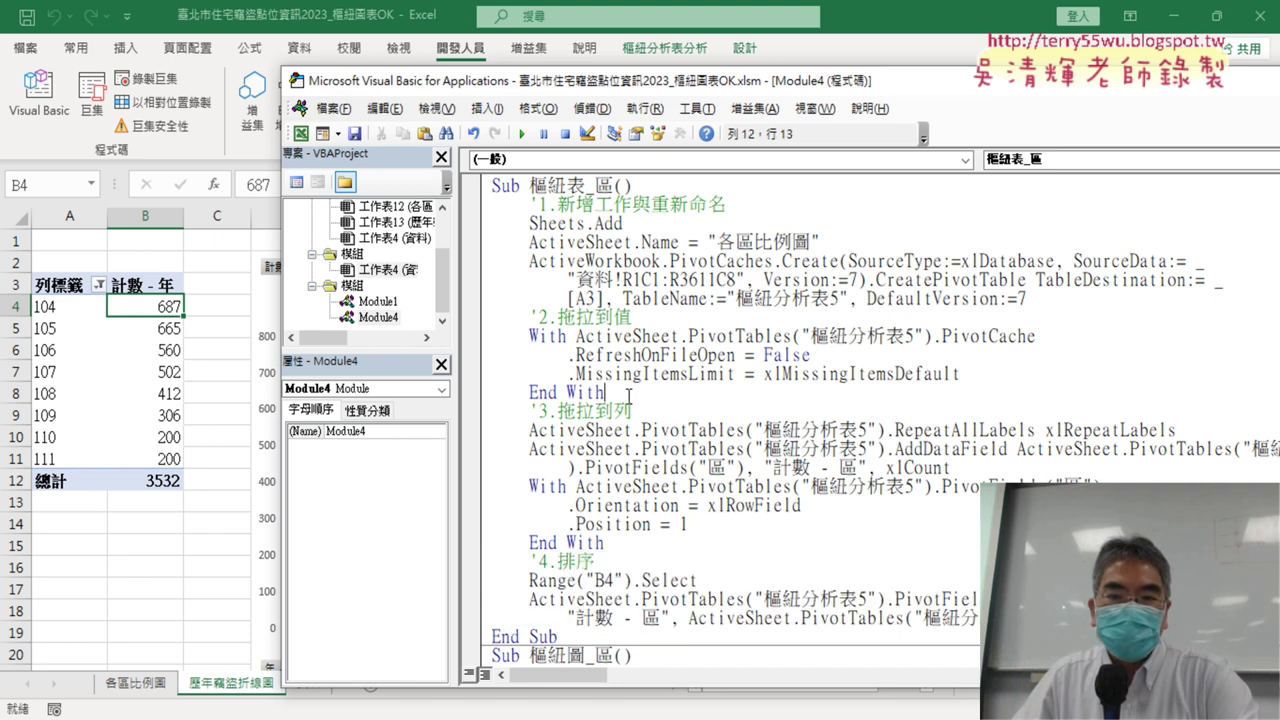
pyautogui.moveTo(605, 392); pyautogui.dragTo(493, 336)
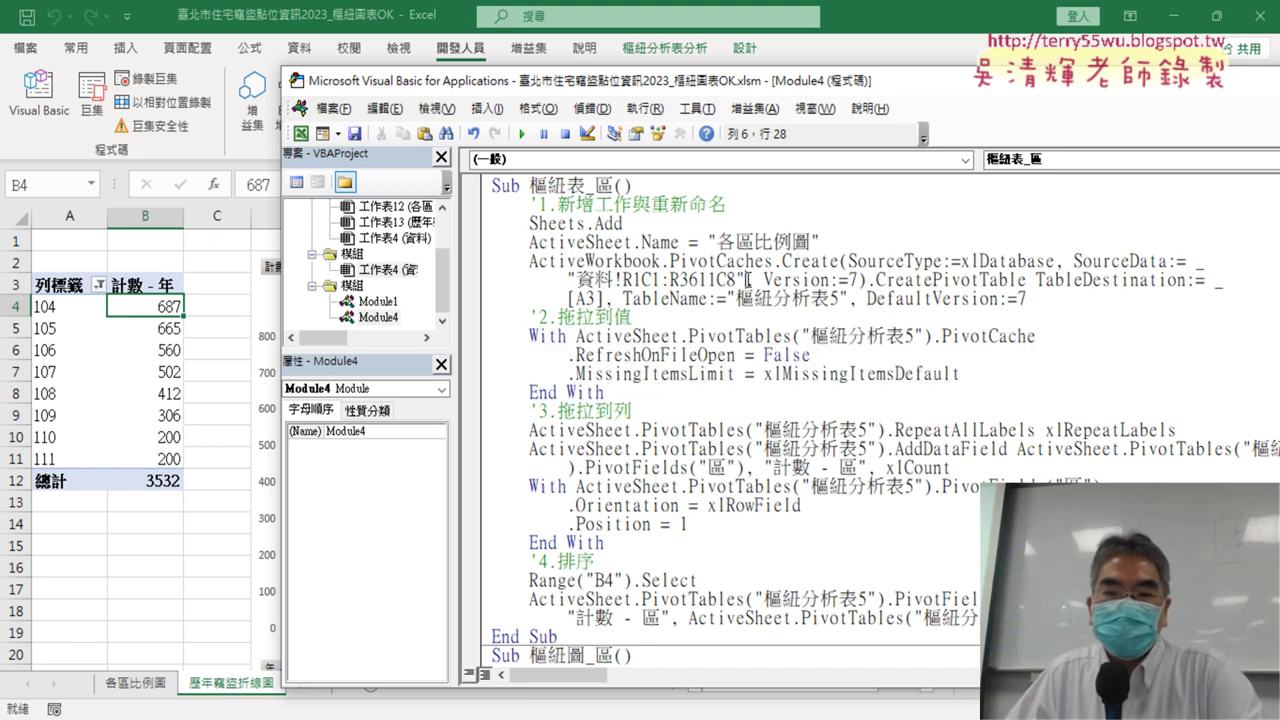
pyautogui.moveTo(743, 280); pyautogui.dragTo(1034, 299)
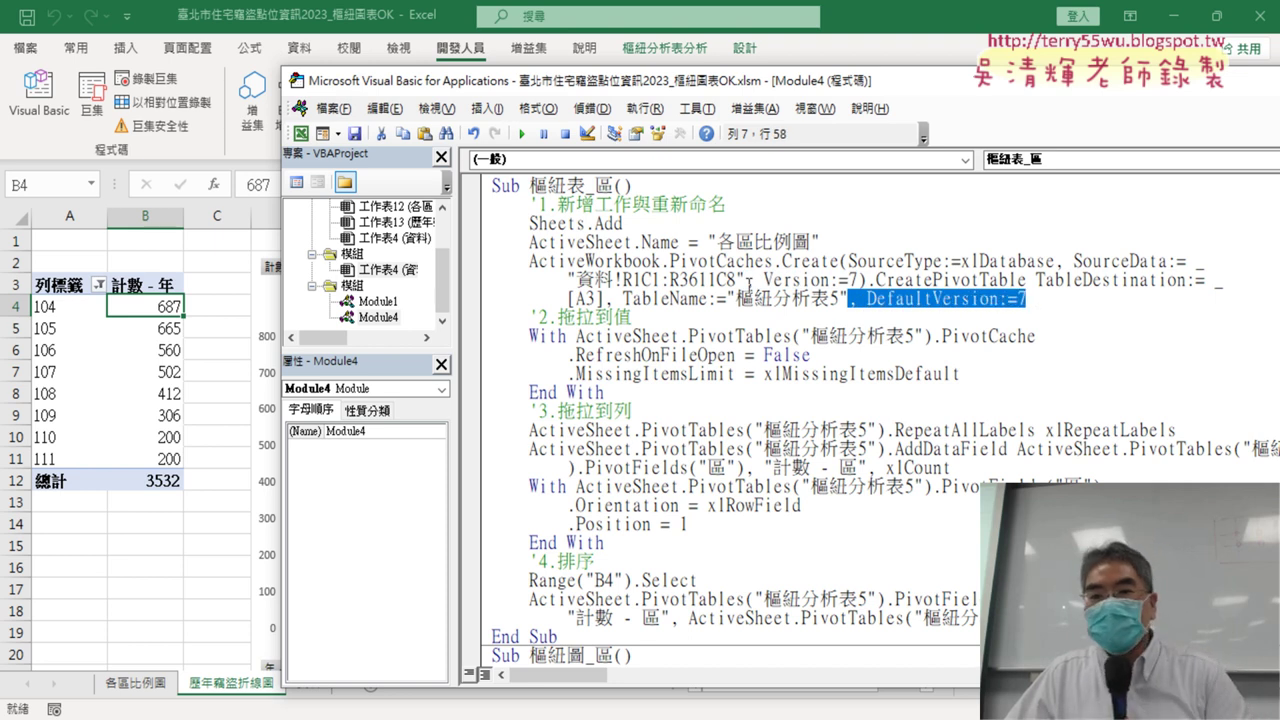
pyautogui.moveTo(743, 280); pyautogui.dragTo(857, 280)
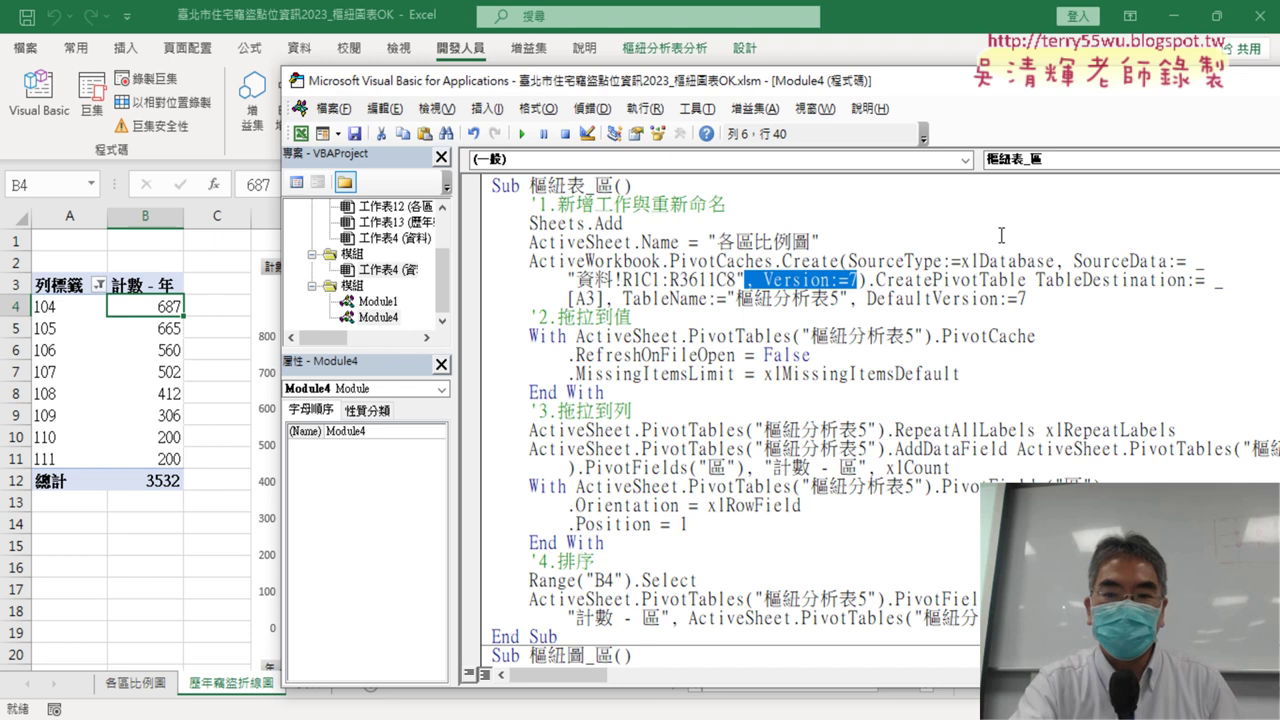
pyautogui.press('Delete')
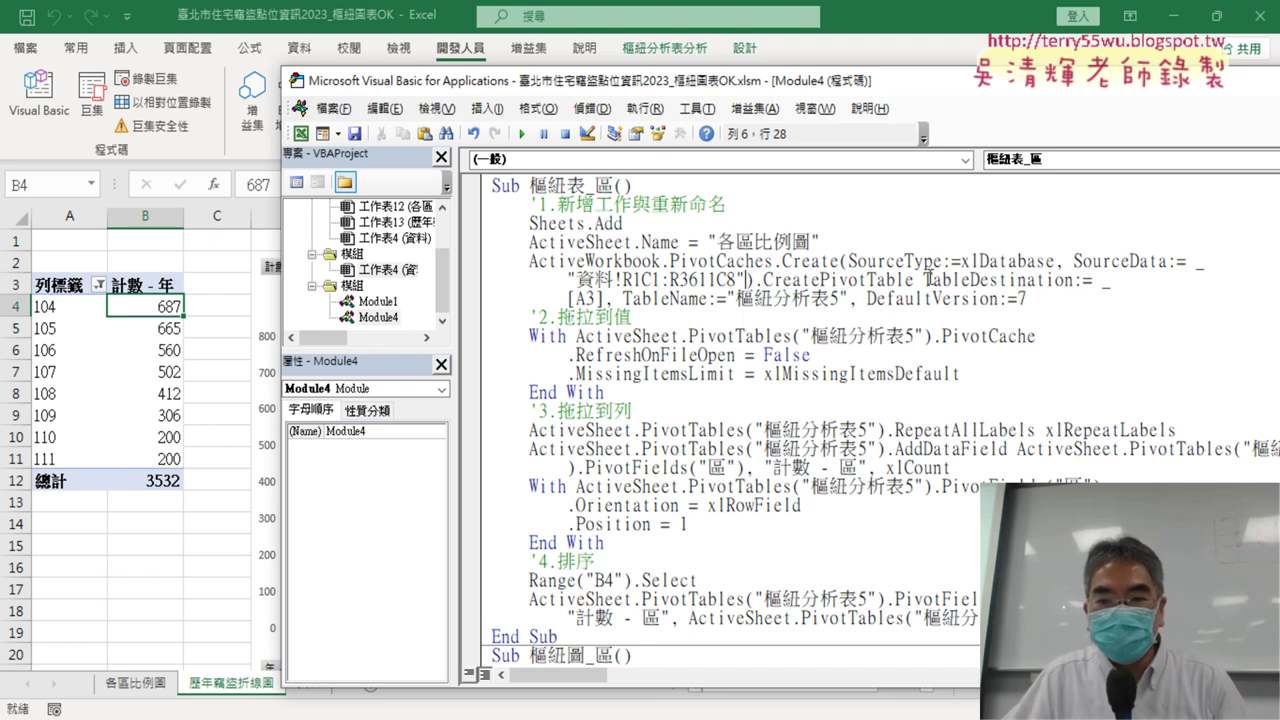
pyautogui.moveTo(851, 300); pyautogui.dragTo(1030, 300)
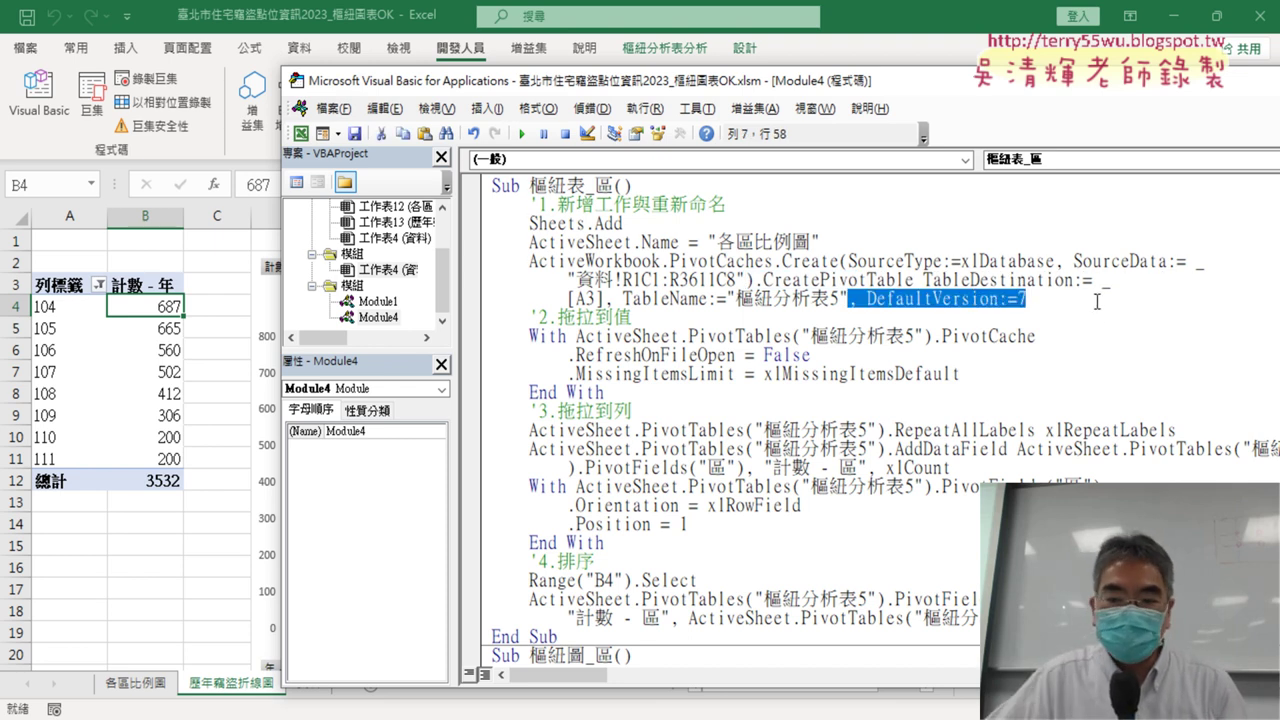
pyautogui.press('Delete')
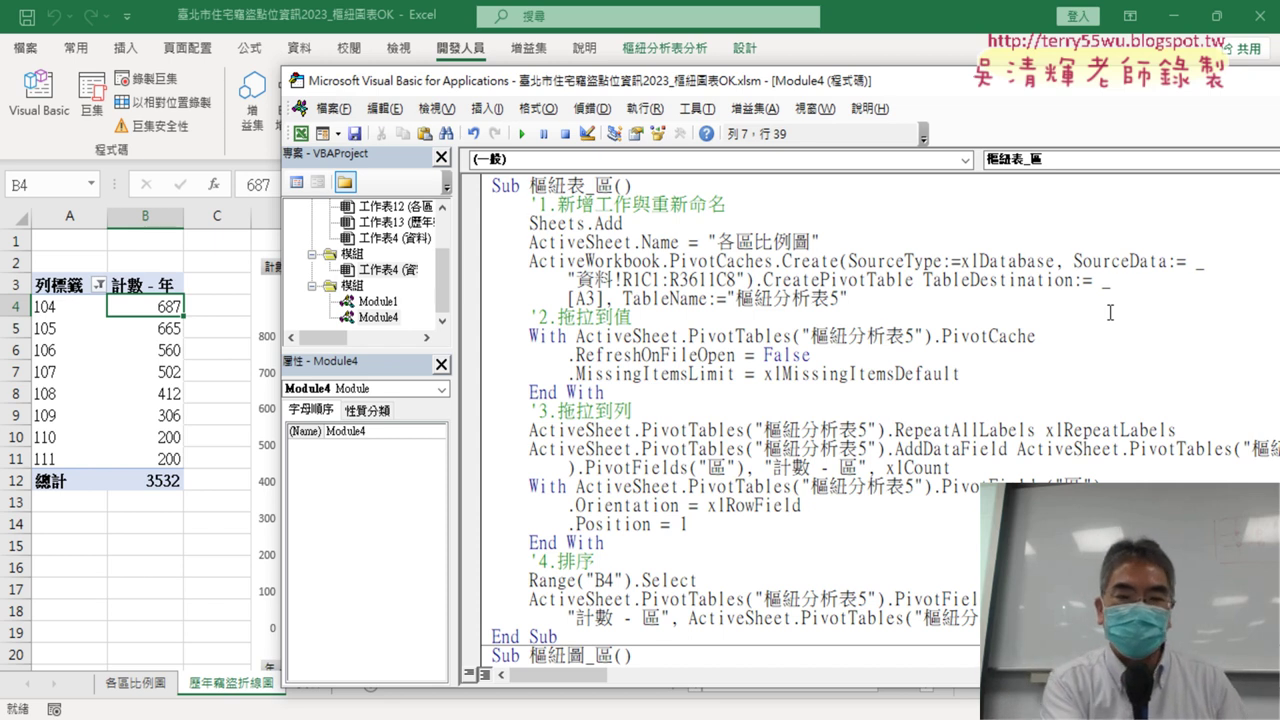
pyautogui.hotkey('ctrl', 'z')
pyautogui.hotkey('ctrl', 'z')
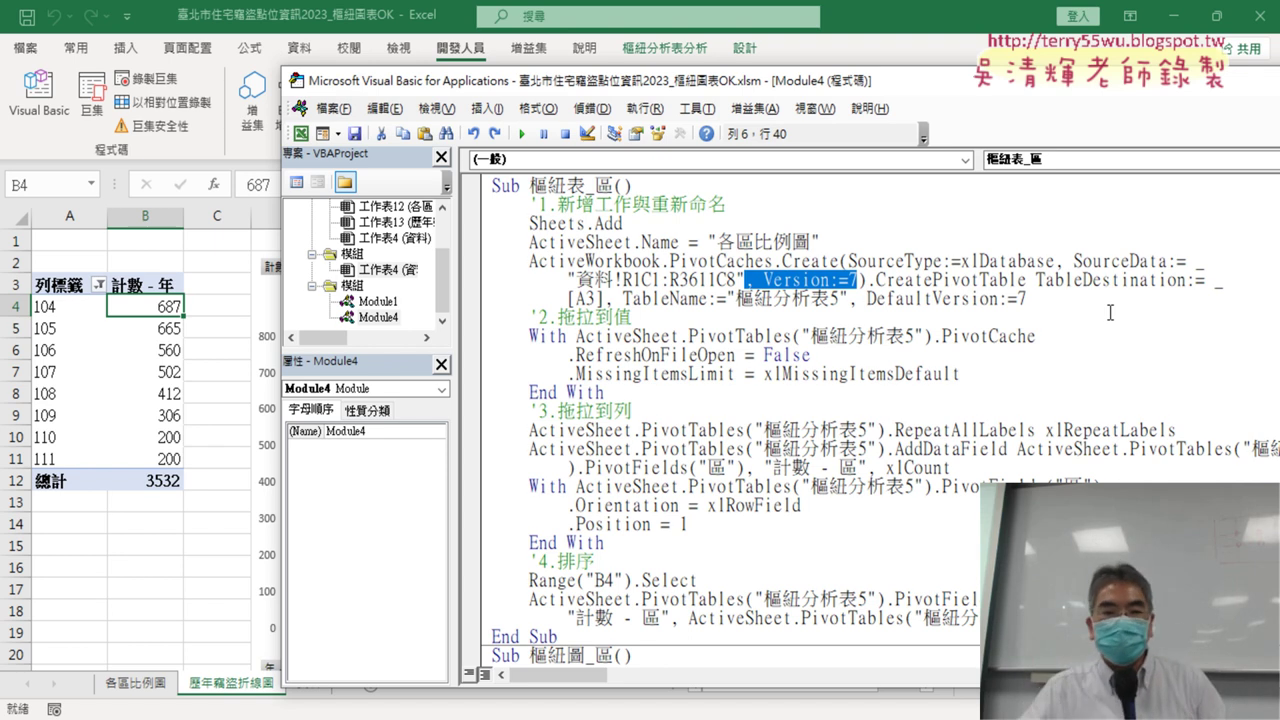
# Delete the 各區比例圖 sheet and rerun the button macro, dismissing the ambiguous name error.
pyautogui.click(152, 688)
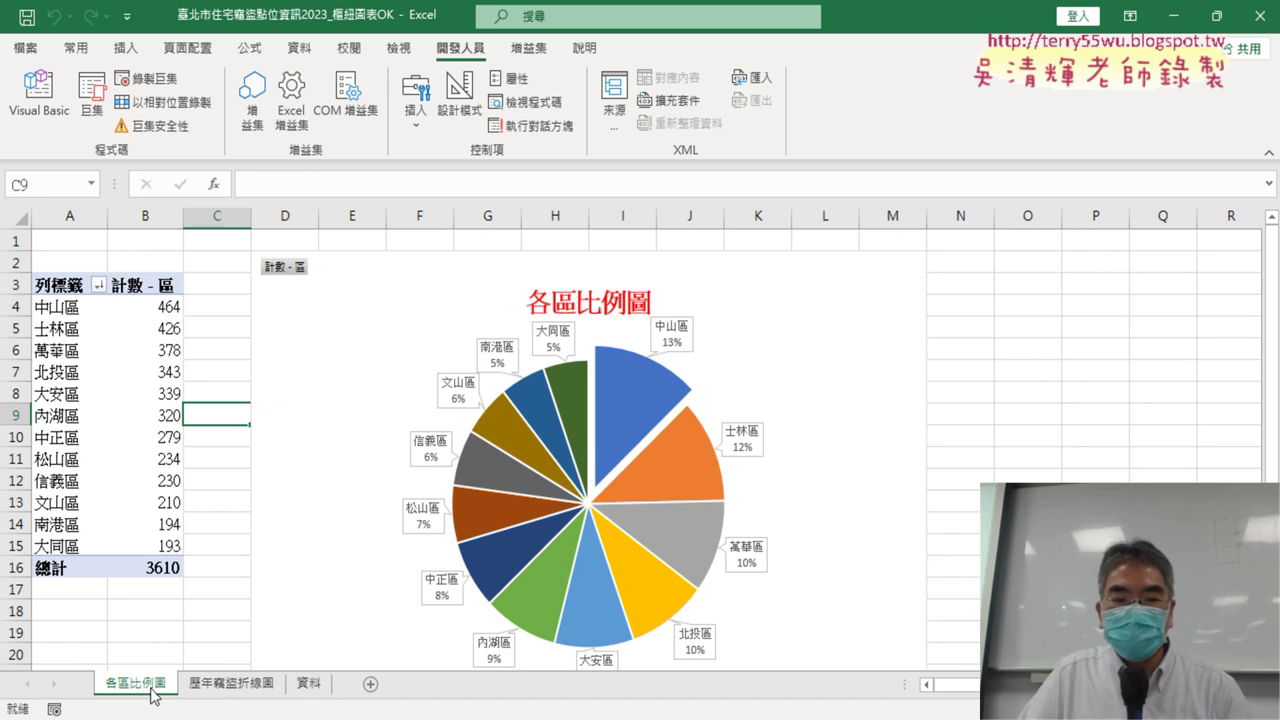
pyautogui.rightClick(152, 692)
pyautogui.click(214, 442)
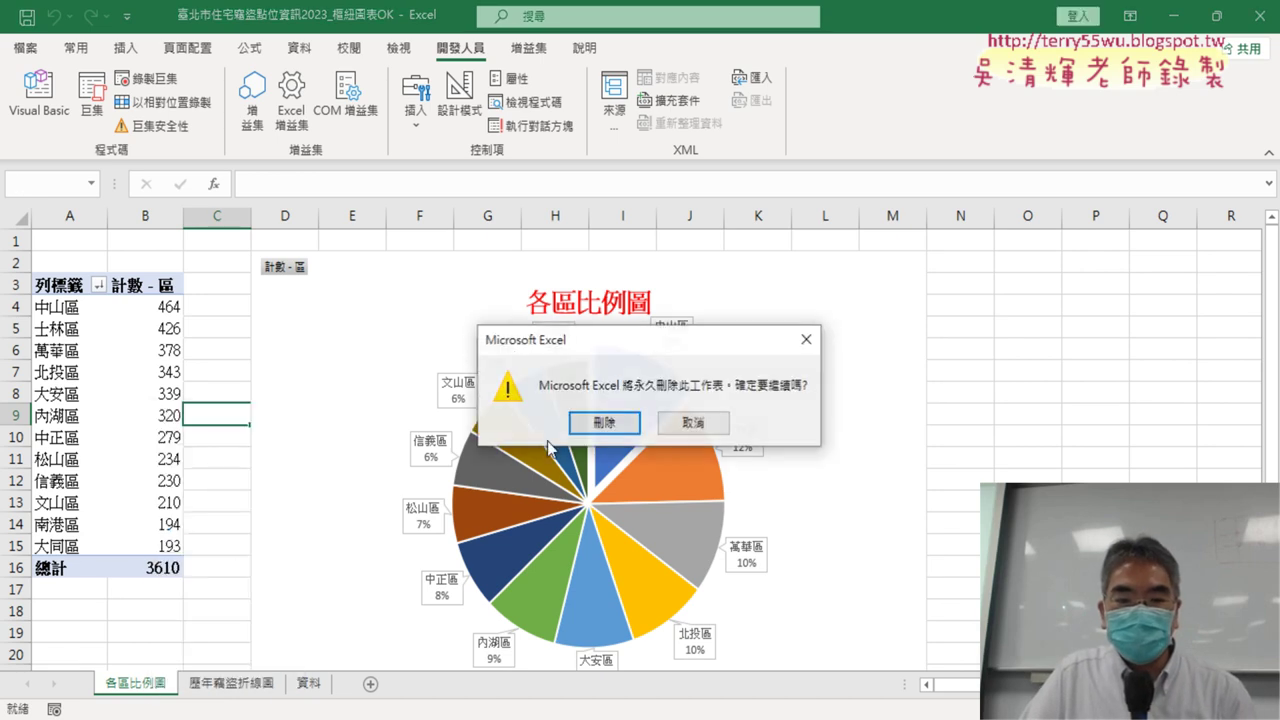
pyautogui.click(590, 421)
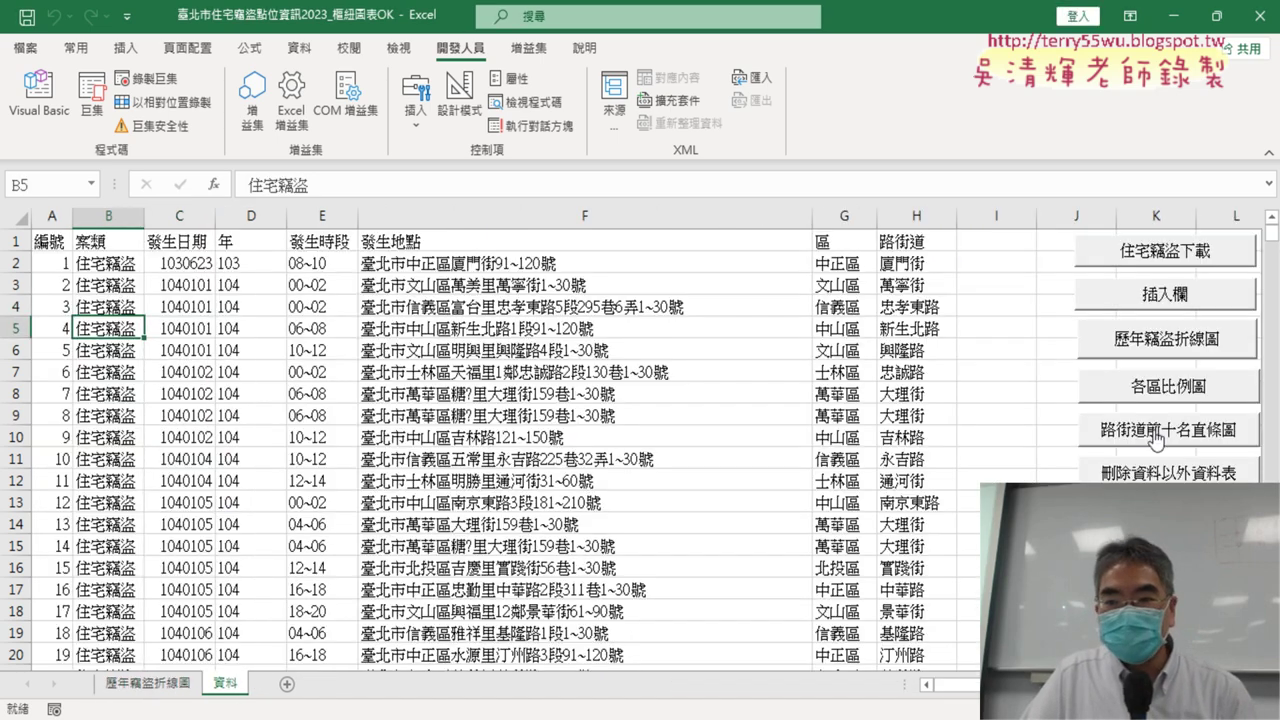
pyautogui.click(1180, 395)
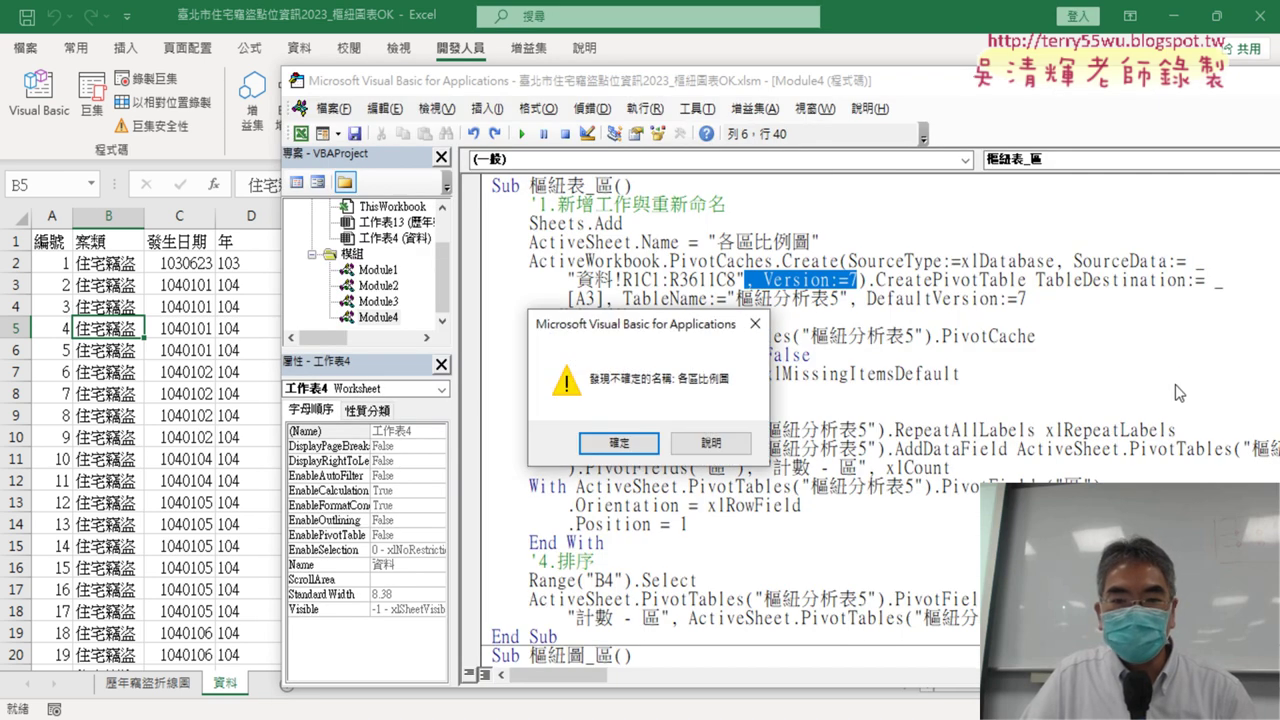
pyautogui.click(626, 446)
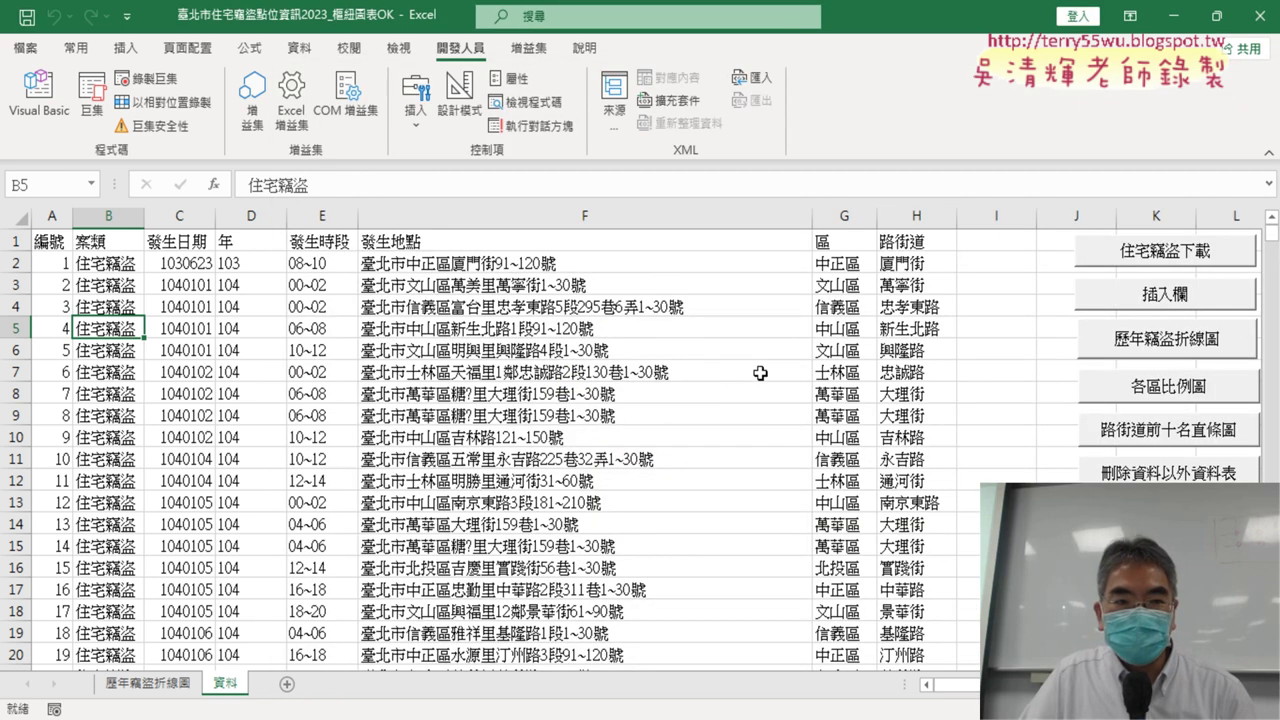
# Remove the Version:=7 and DefaultVersion:=7 arguments and rerun the pivot-table macro.
pyautogui.click(38, 95)
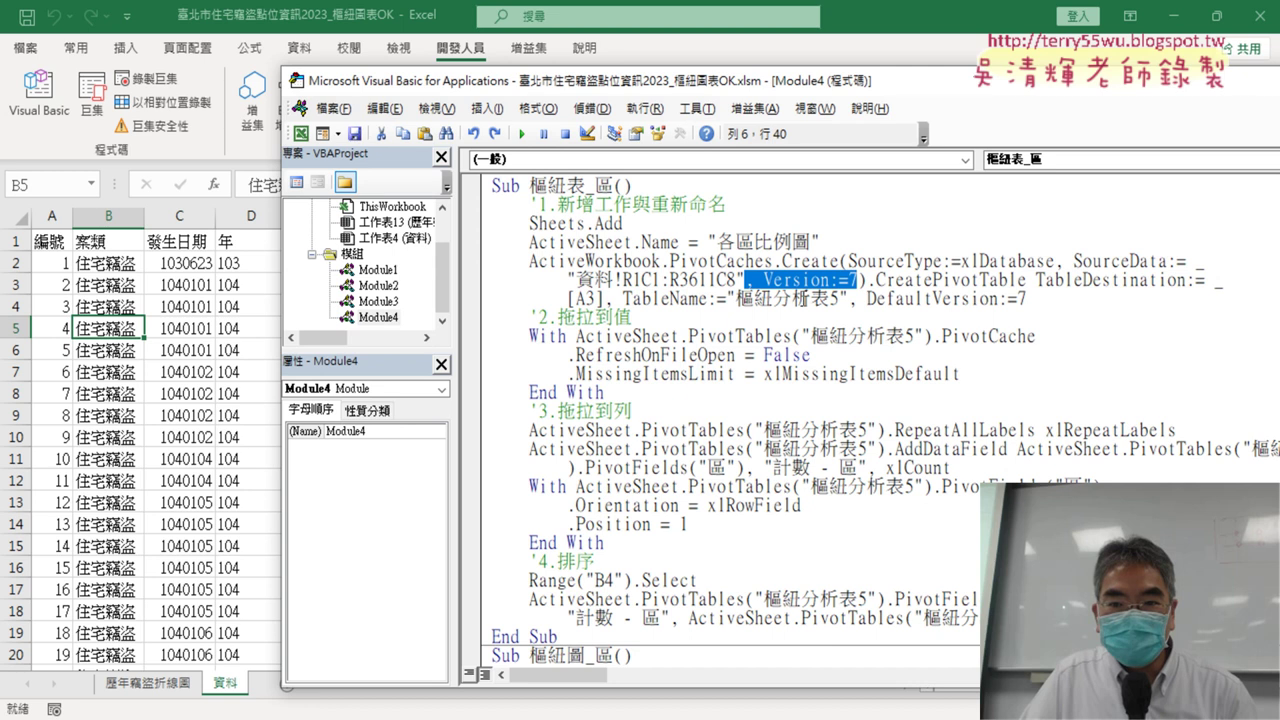
pyautogui.click(757, 285)
pyautogui.moveTo(748, 282); pyautogui.dragTo(862, 282)
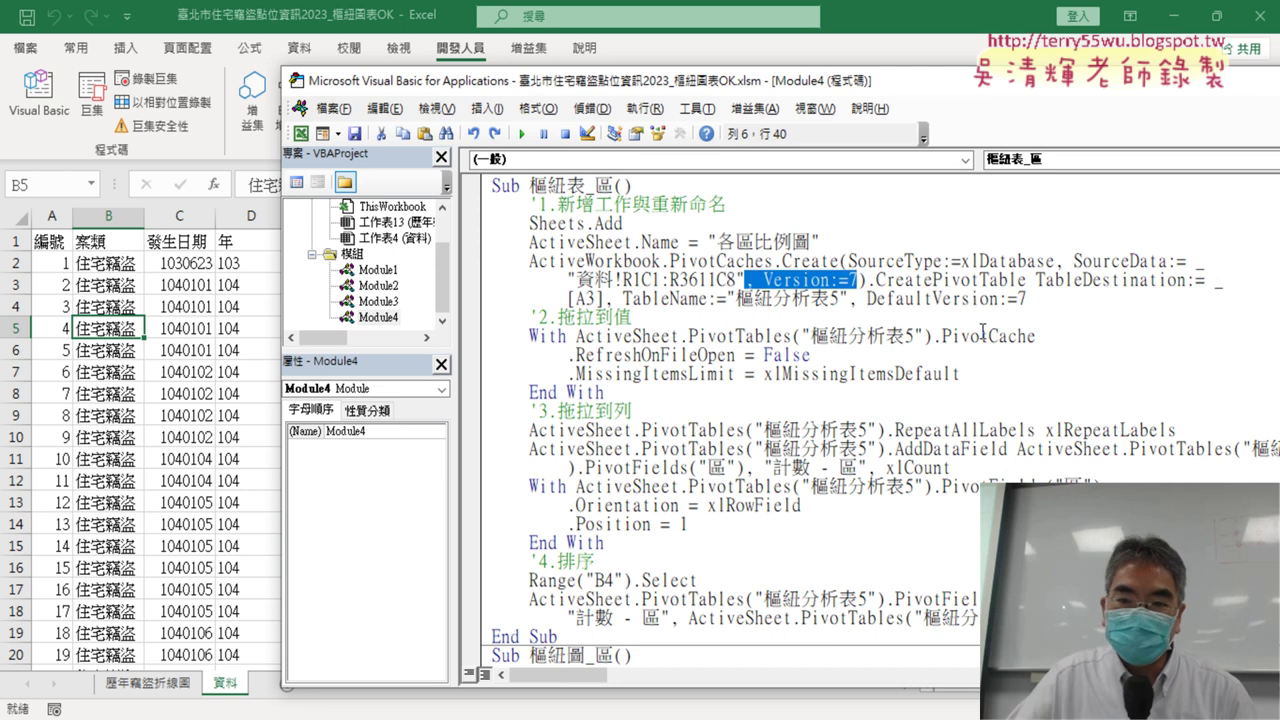
pyautogui.press('Delete')
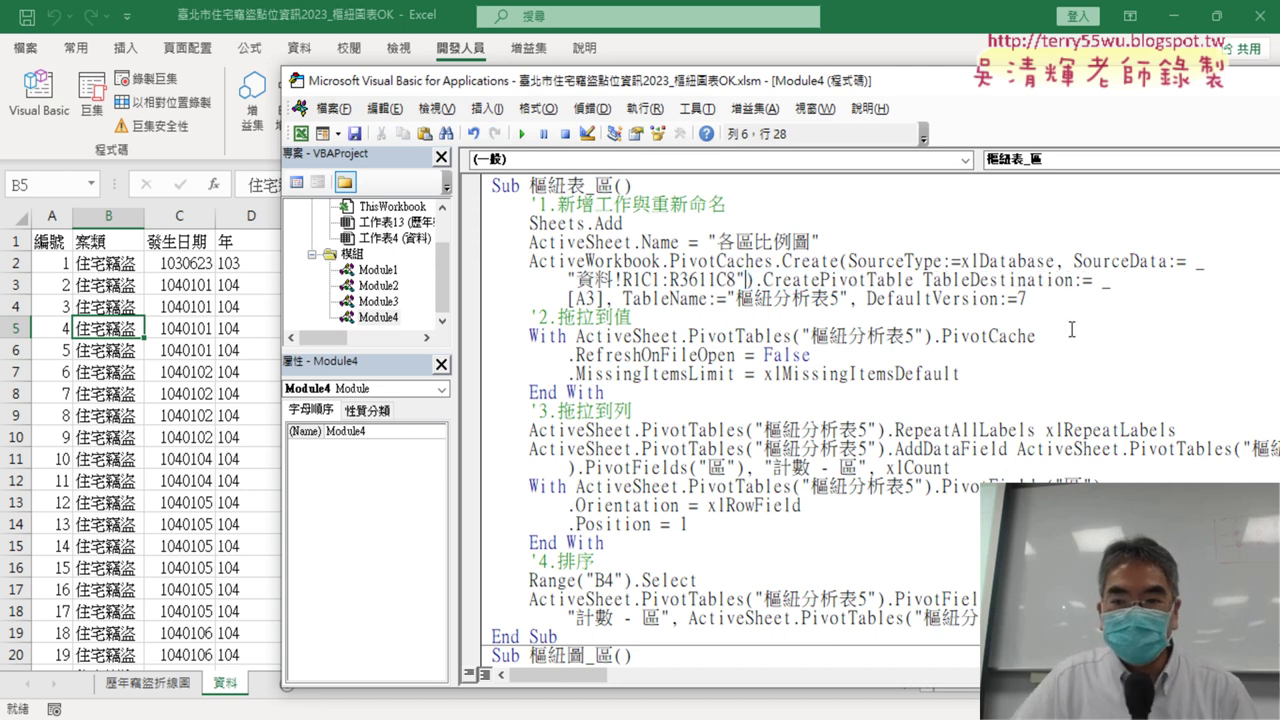
pyautogui.moveTo(1026, 299); pyautogui.dragTo(858, 299)
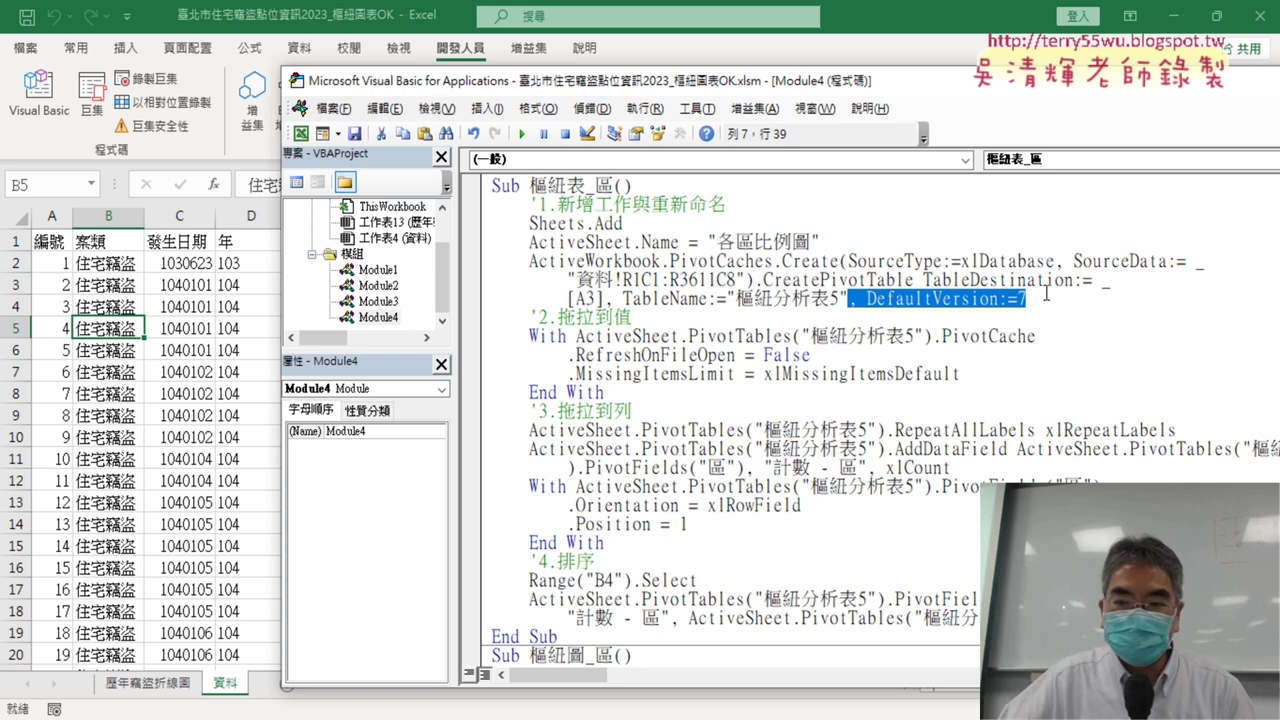
pyautogui.press('Delete')
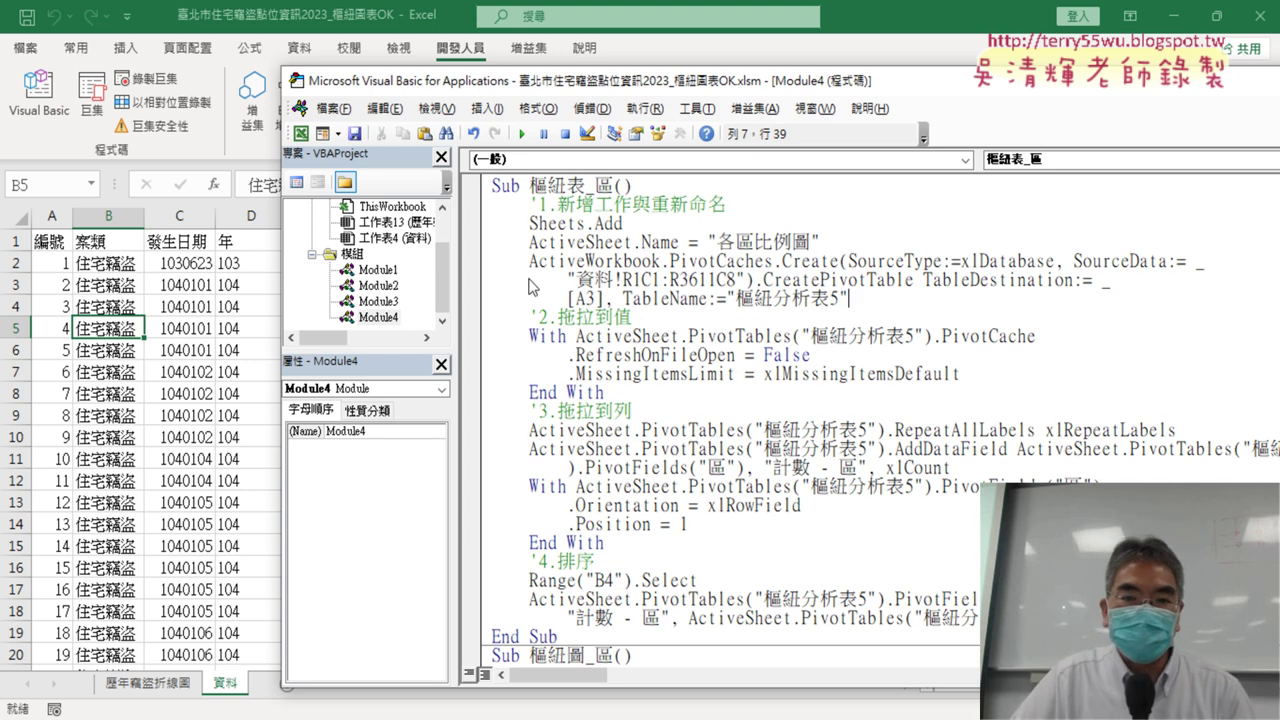
pyautogui.click(523, 134)
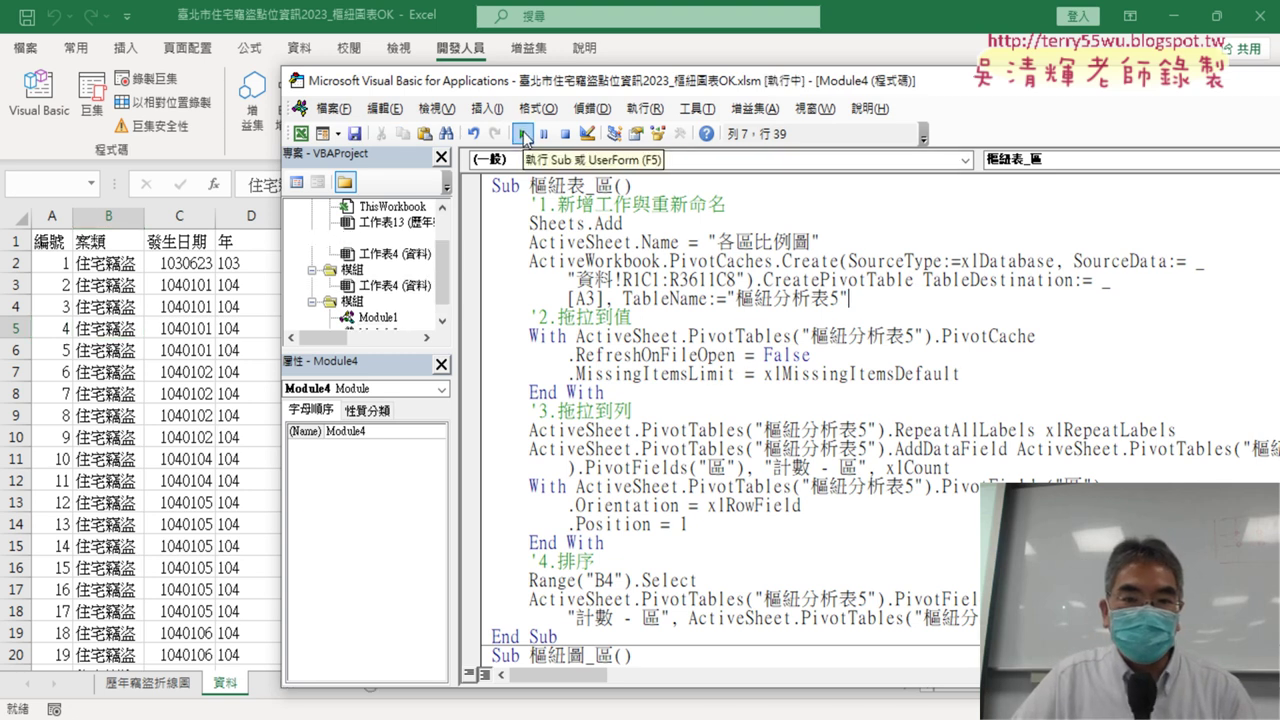
# Delete the newly regenerated 各區比例圖 sheet.
pyautogui.click(186, 630)
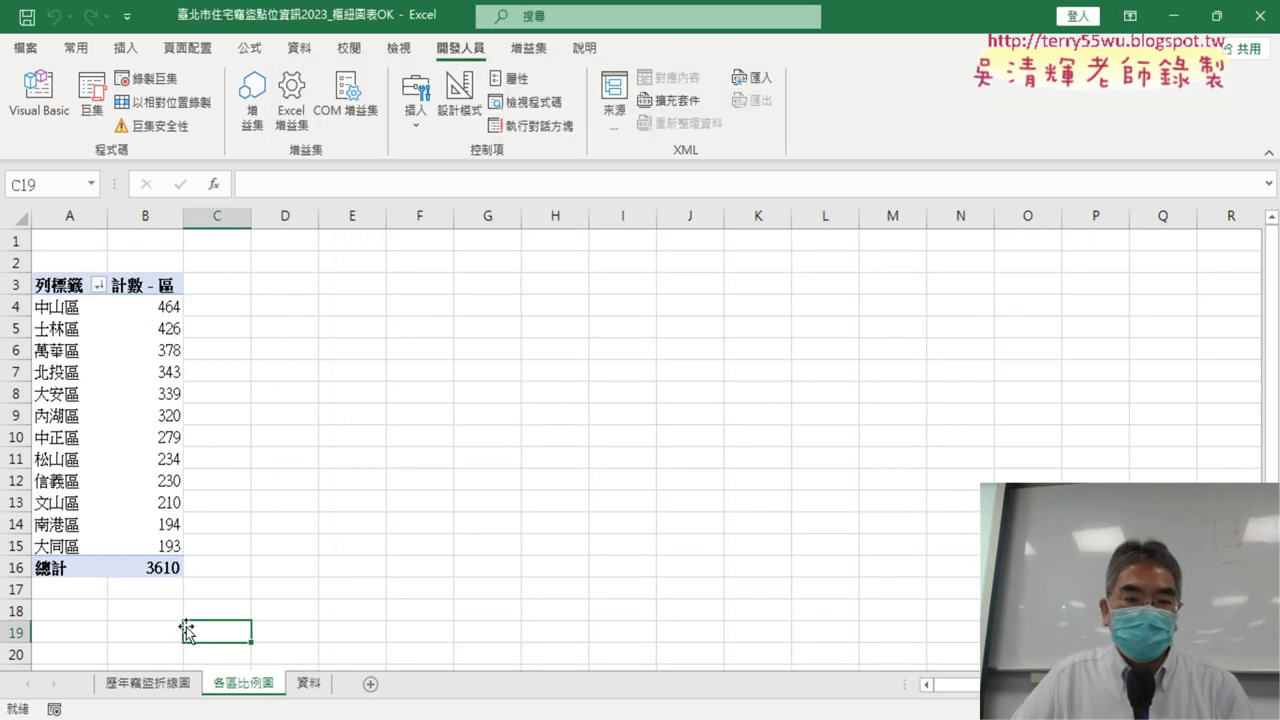
pyautogui.rightClick(240, 688)
pyautogui.click(337, 443)
pyautogui.click(592, 499)
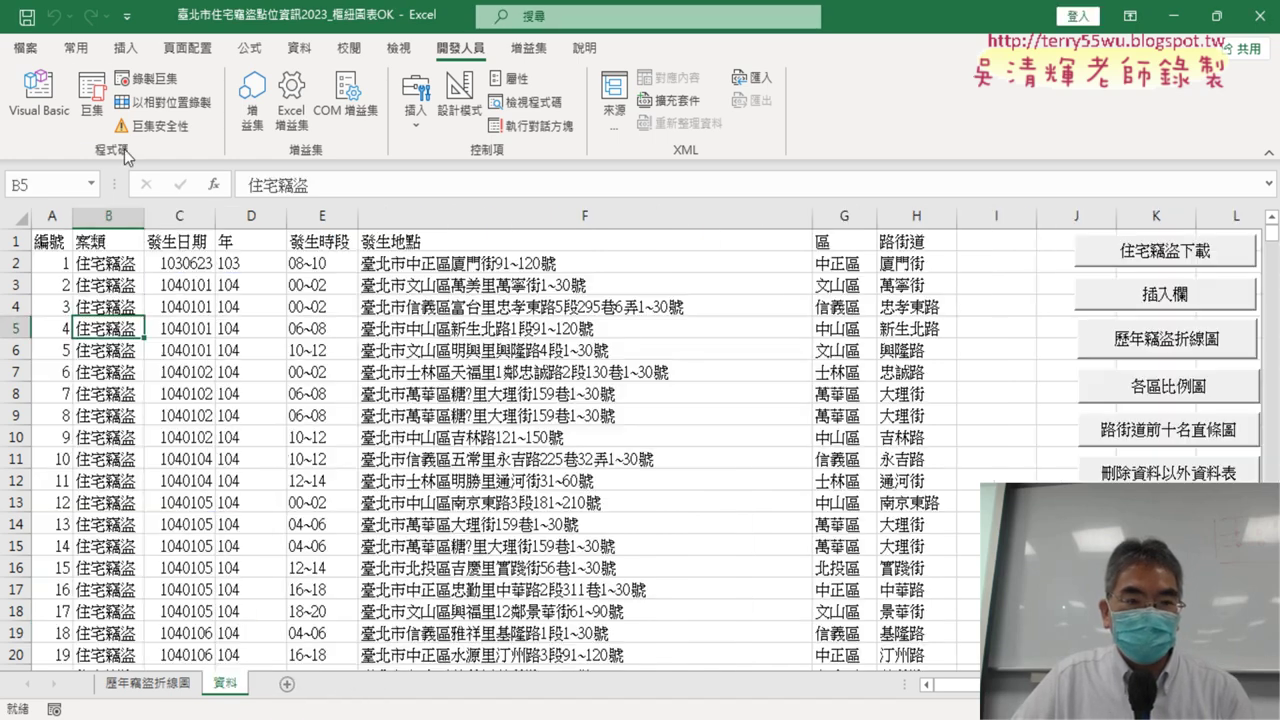
# Open Assign Macro for the 各區比例圖 button on the 資料 sheet.
pyautogui.click(58, 107)
pyautogui.click(178, 373)
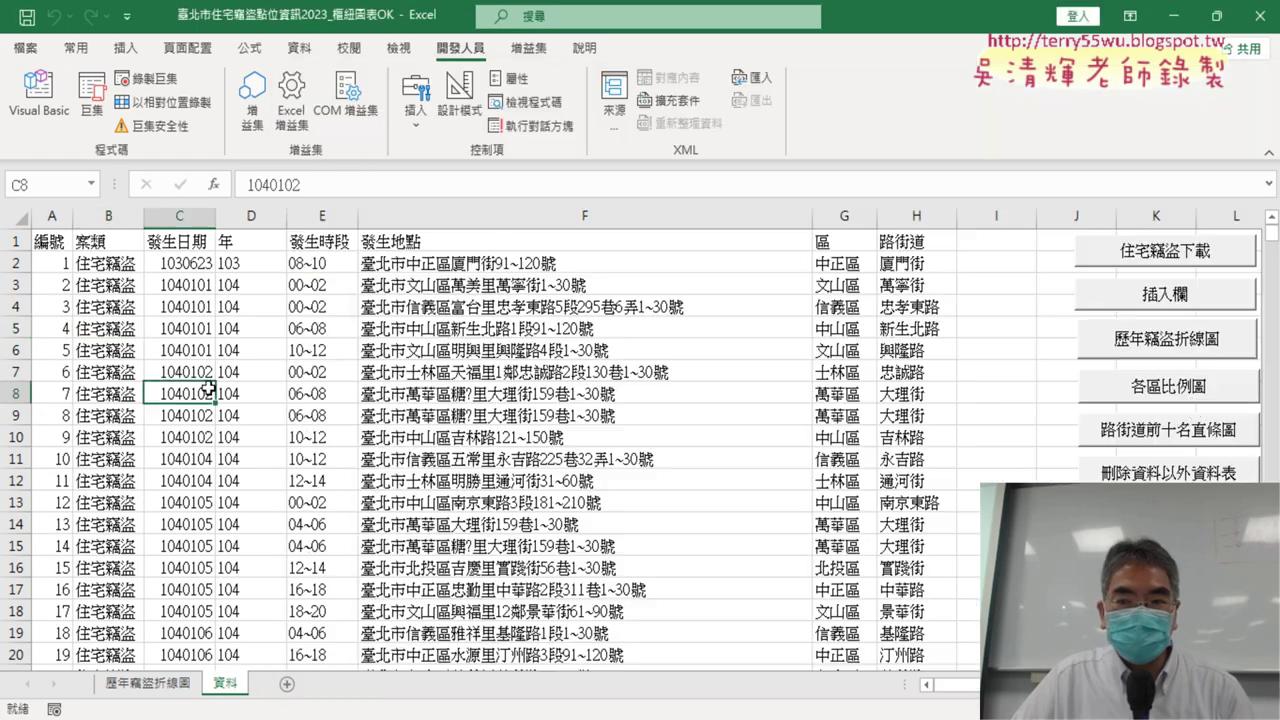
pyautogui.rightClick(1186, 392)
pyautogui.click(1100, 582)
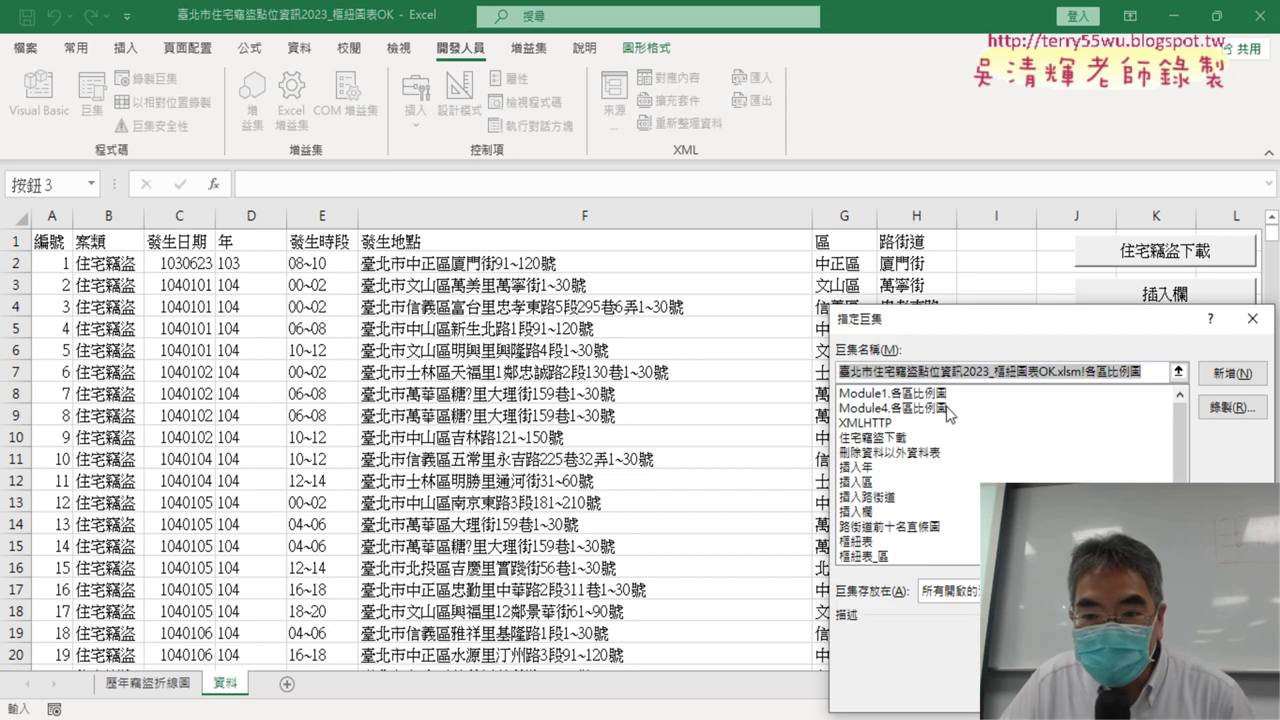
# Compare the Module1 and Module4 versions of 各區比例圖 in the macro list, then cancel.
pyautogui.press('End')
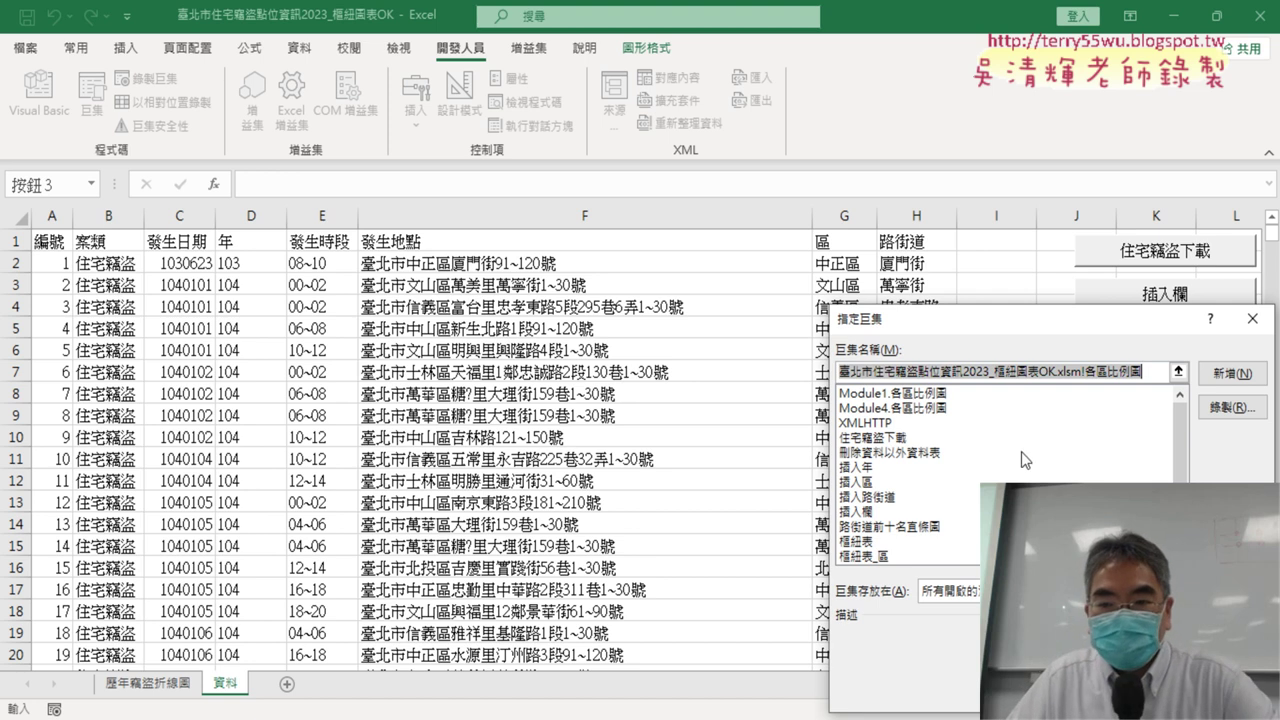
pyautogui.click(904, 394)
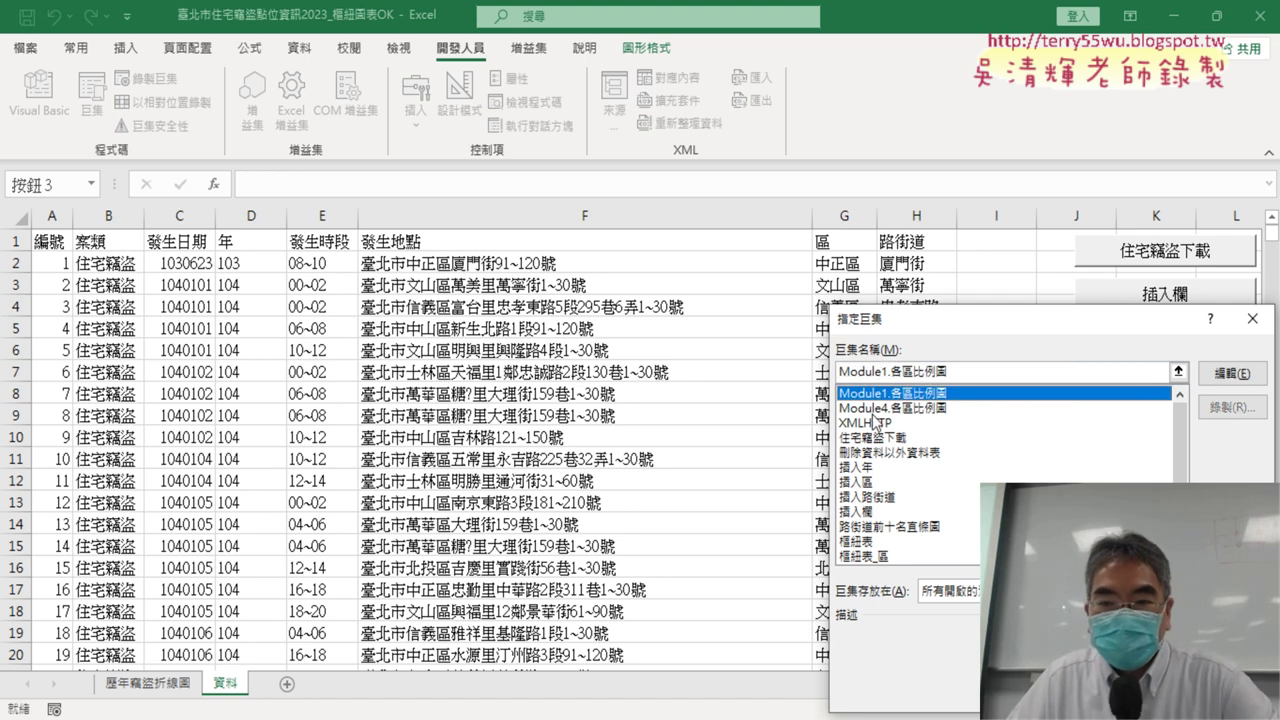
pyautogui.click(873, 410)
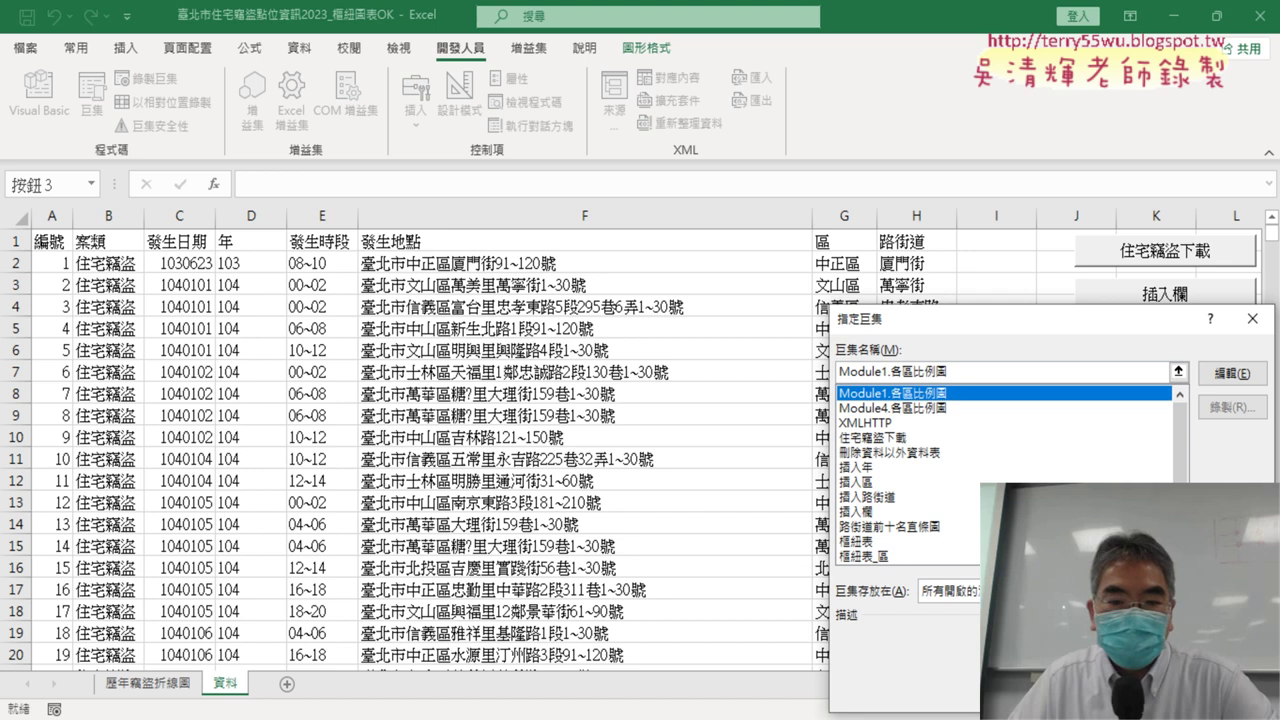
pyautogui.press('Escape')
# Delete the duplicate 各區比例圖 procedure from Module1 and return to the 資料 sheet's button.
pyautogui.click(55, 112)
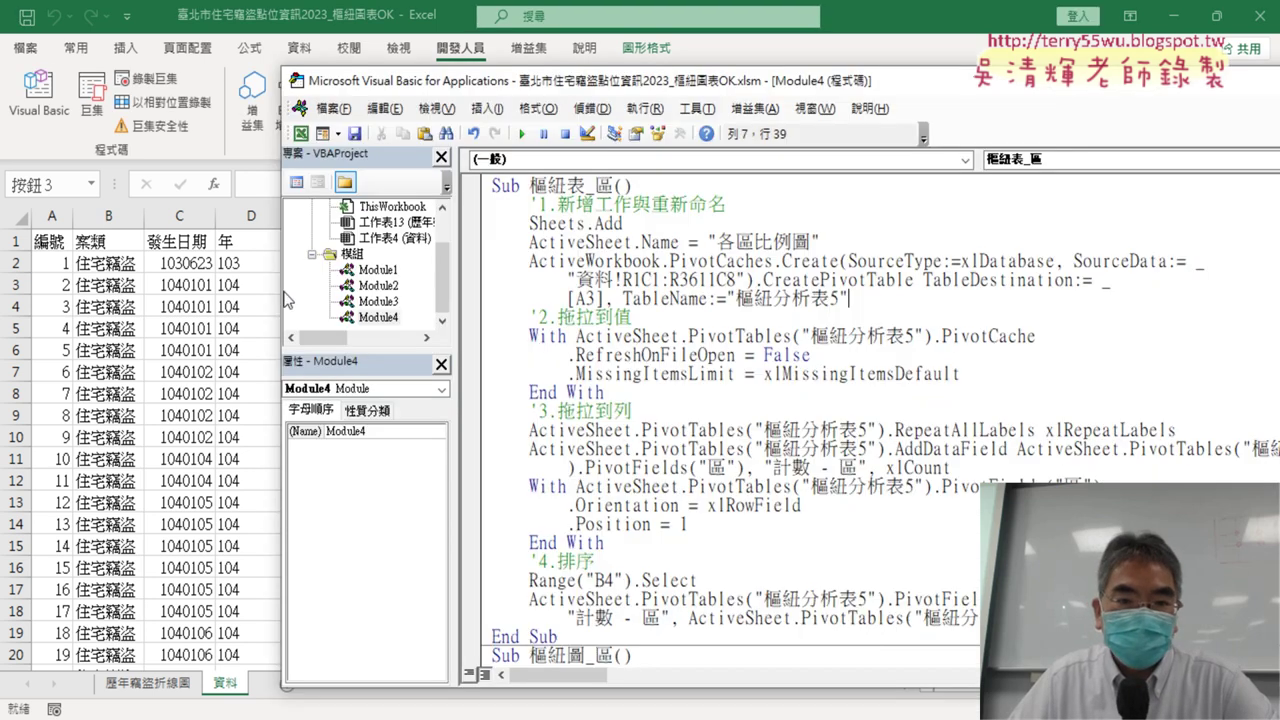
pyautogui.doubleClick(384, 271)
pyautogui.scroll(-8, 618, 345)
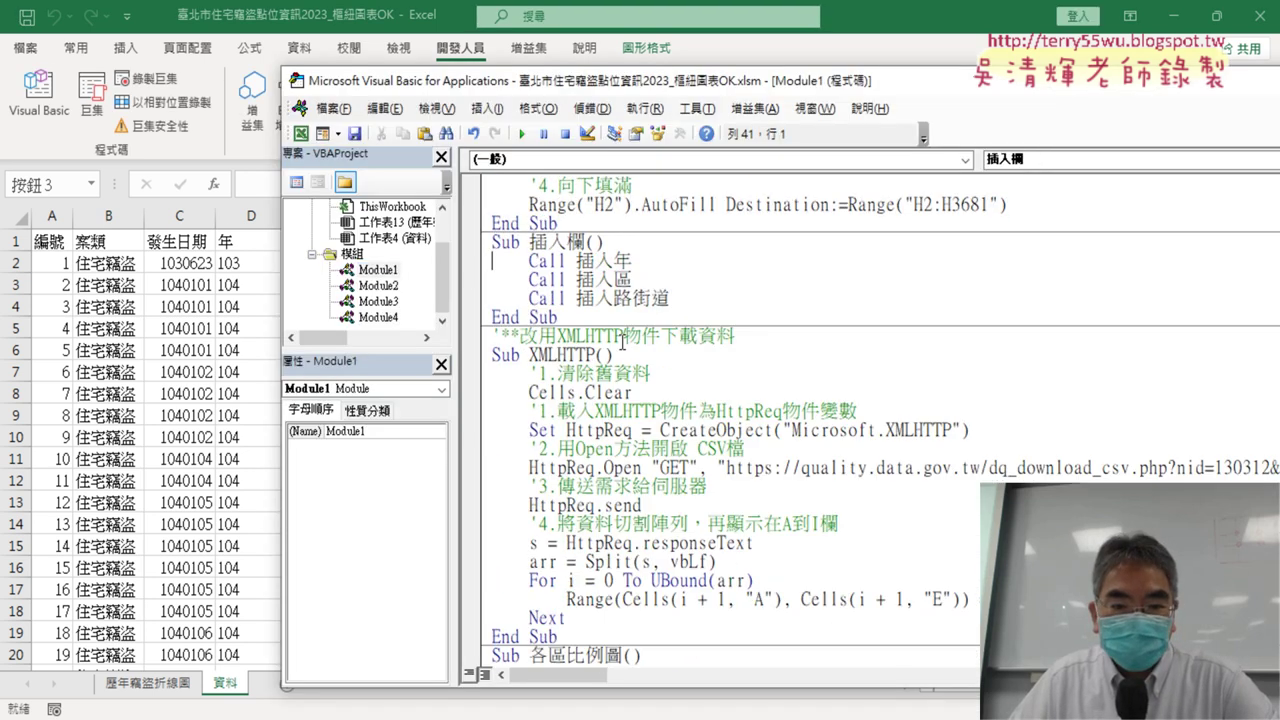
pyautogui.scroll(-4, 622, 342)
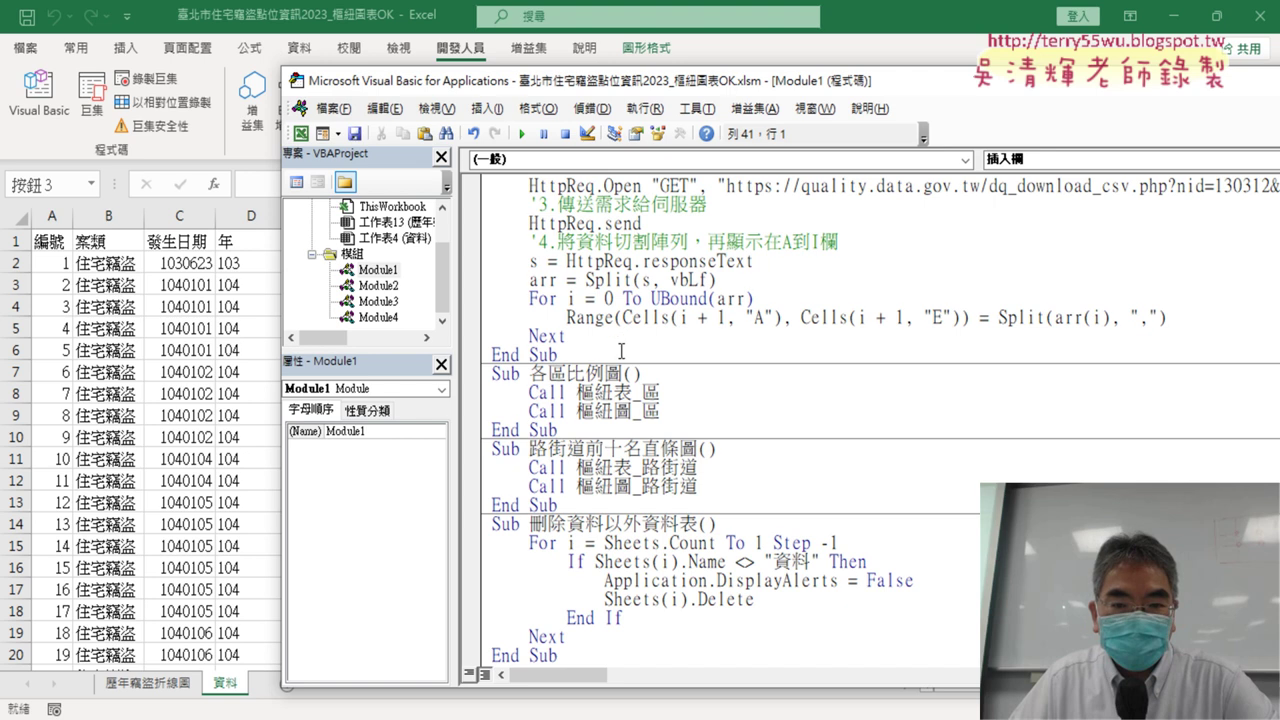
pyautogui.moveTo(578, 430); pyautogui.dragTo(481, 376)
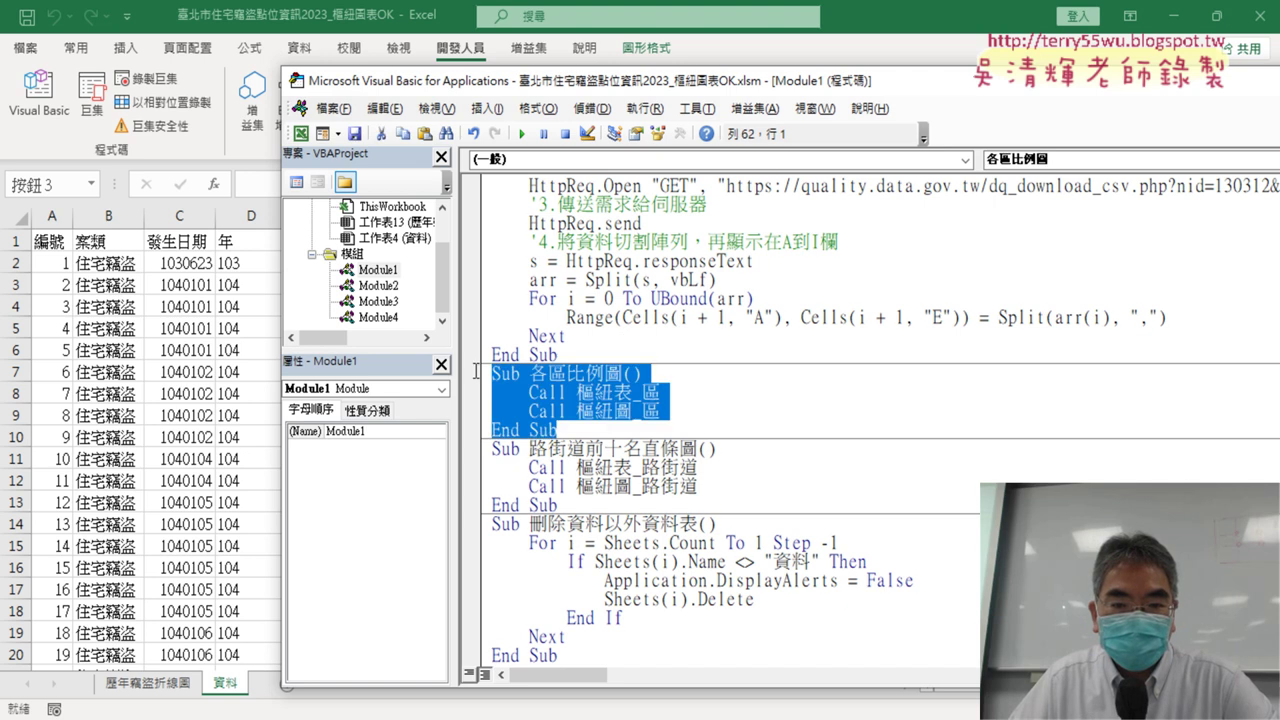
pyautogui.press('Delete')
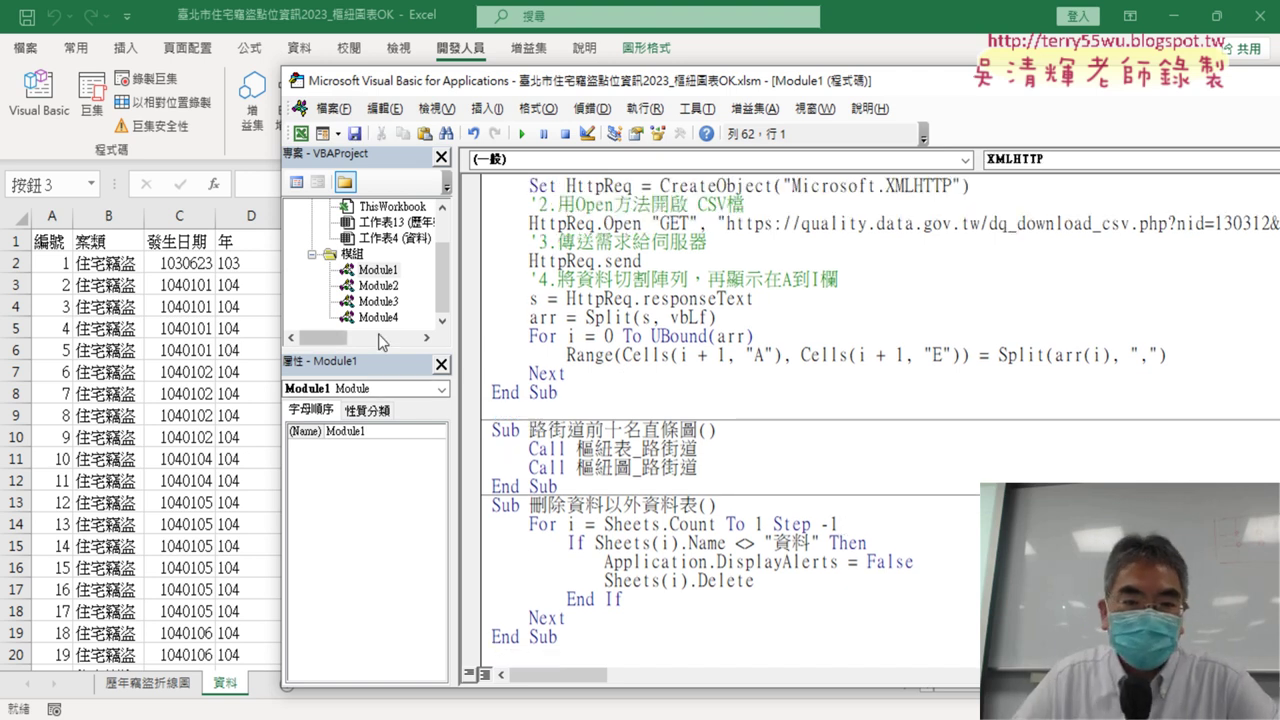
pyautogui.click(169, 383)
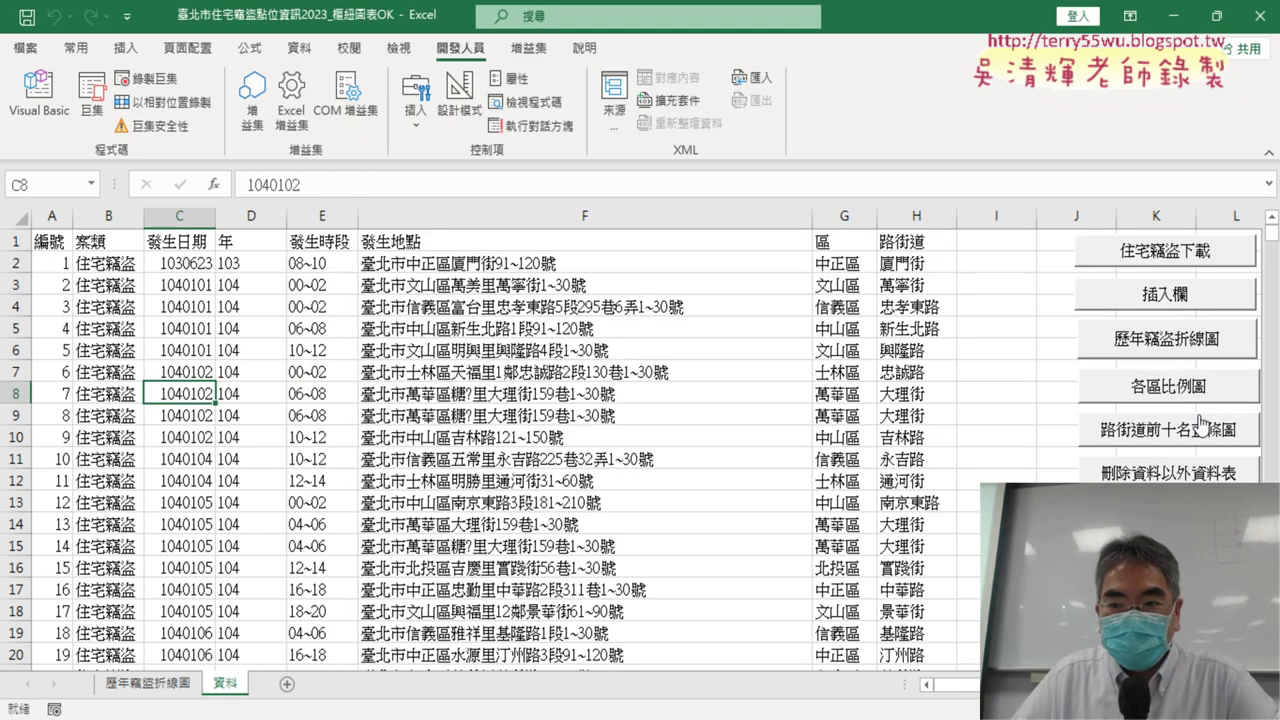
pyautogui.rightClick(1160, 386)
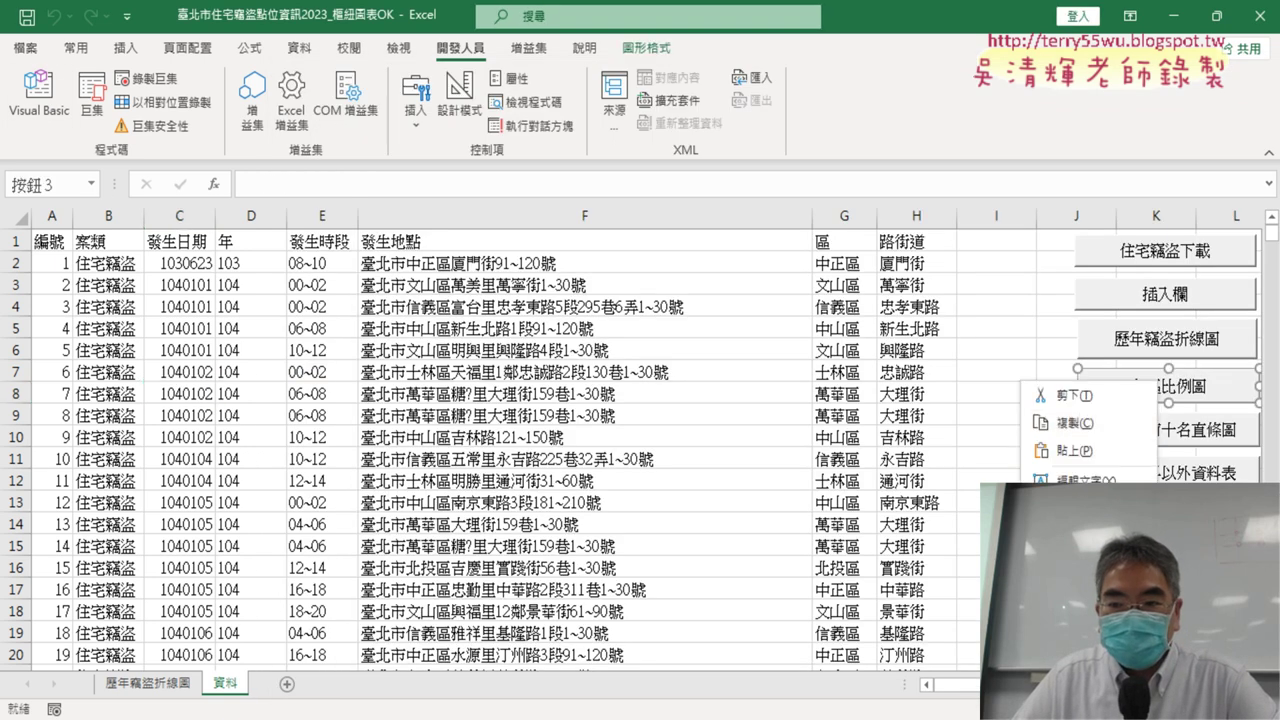
# Assign the 各區比例圖 macro to the district-share button.
pyautogui.click(1060, 535)
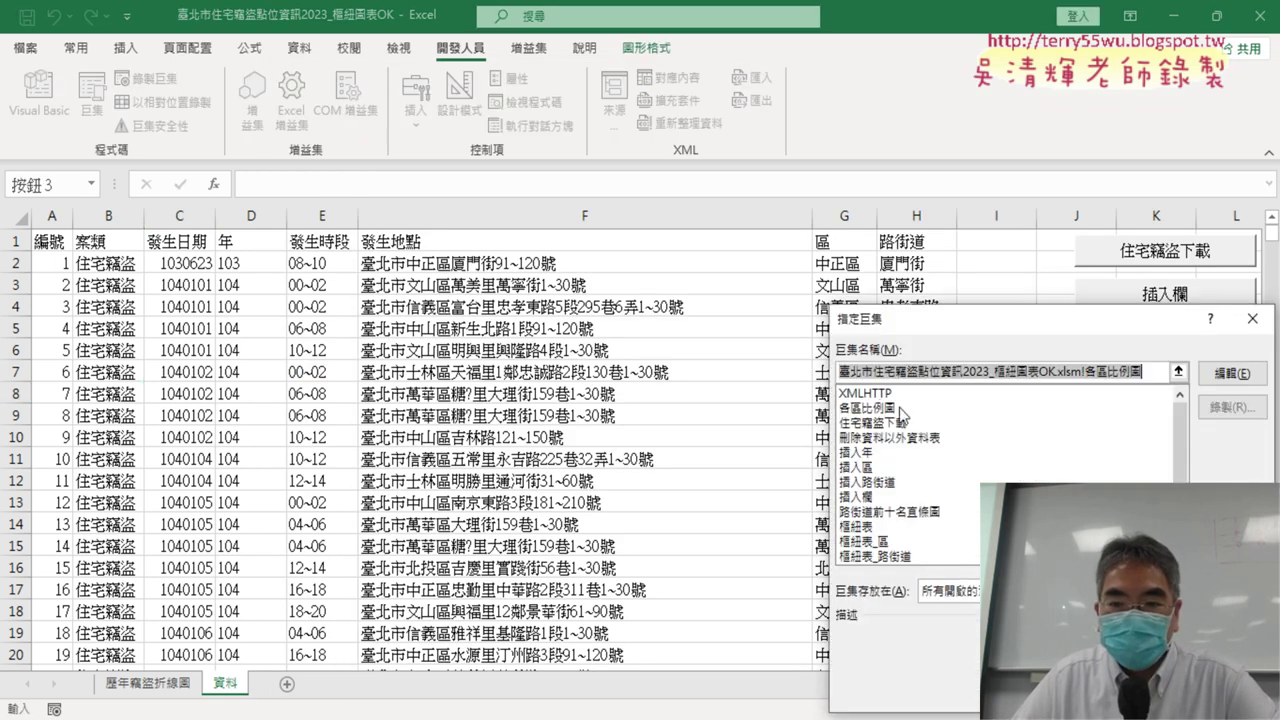
pyautogui.click(868, 408)
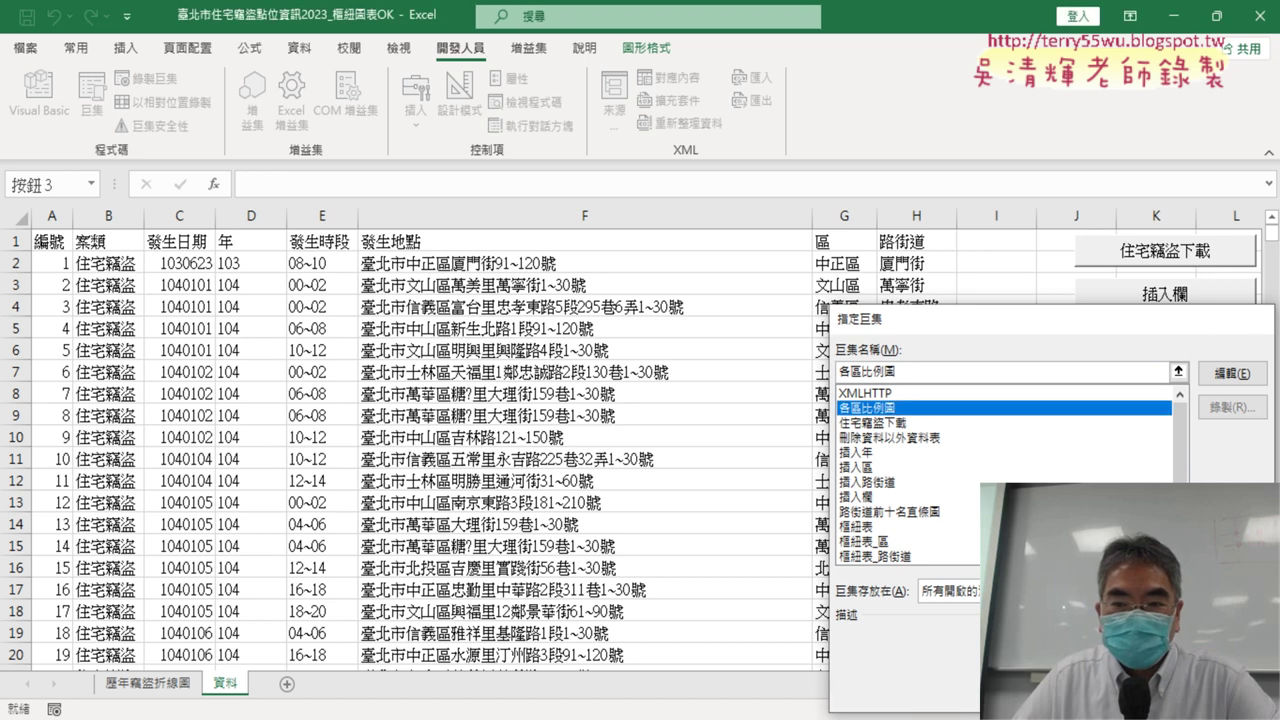
pyautogui.press('Return')
pyautogui.click(967, 566)
# Run the button to build the 各區比例圖 pie-chart sheet, check the chart sheets, and return to 資料.
pyautogui.click(1157, 386)
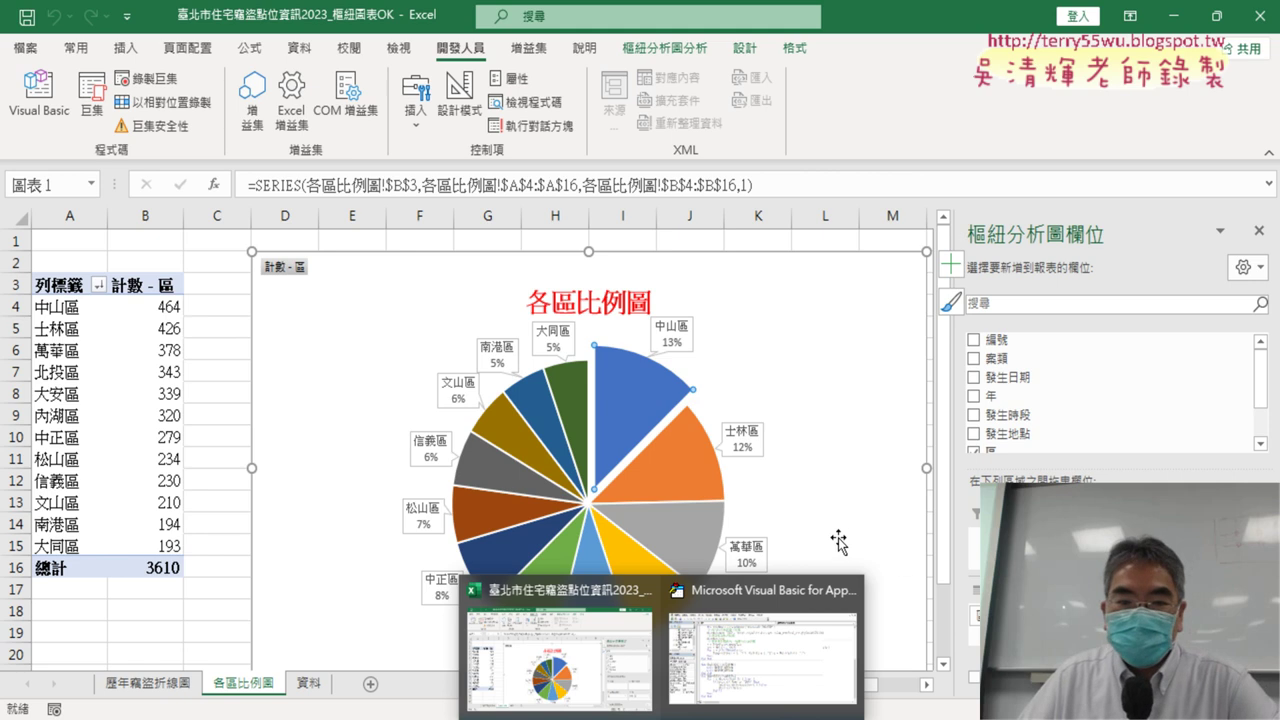
pyautogui.click(158, 687)
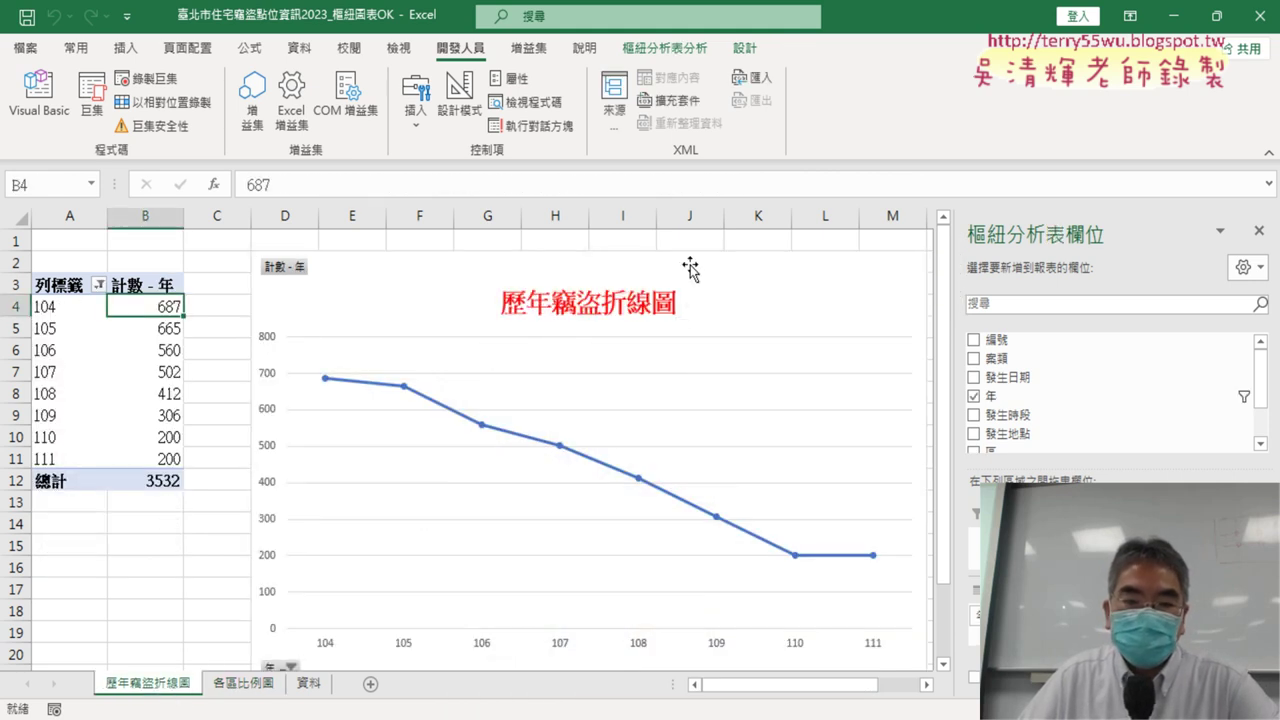
pyautogui.click(250, 688)
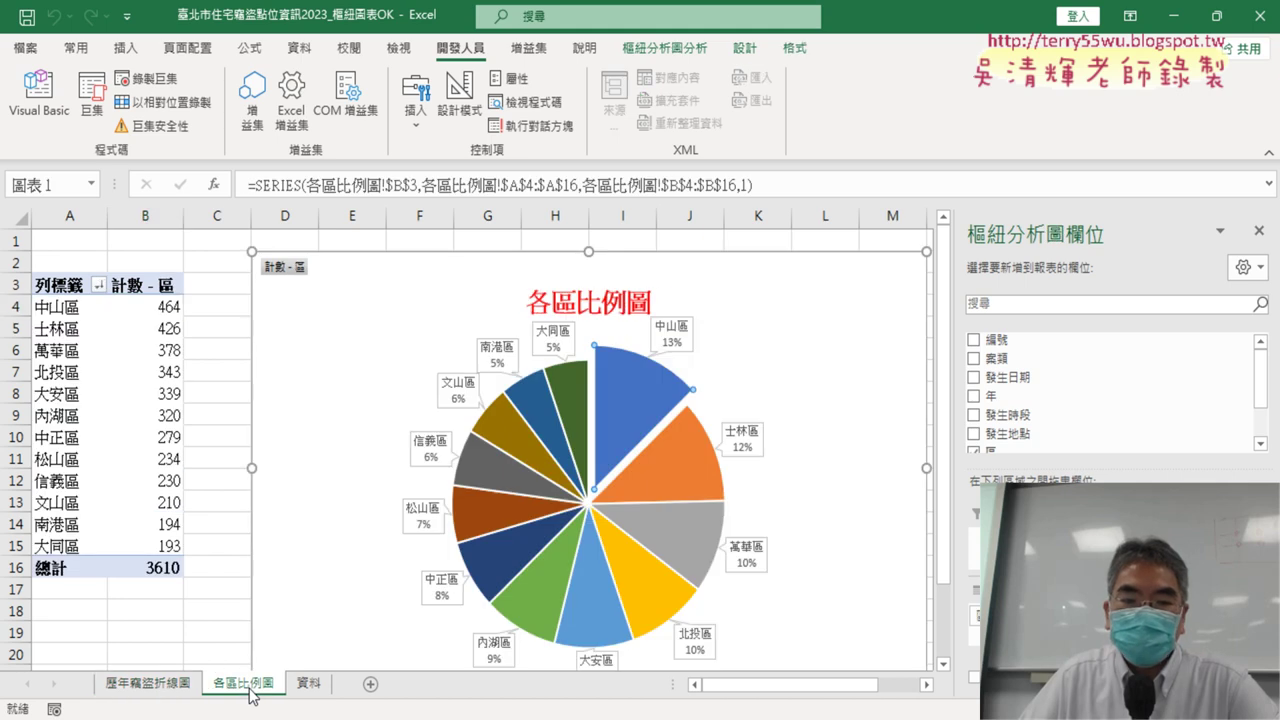
pyautogui.click(309, 684)
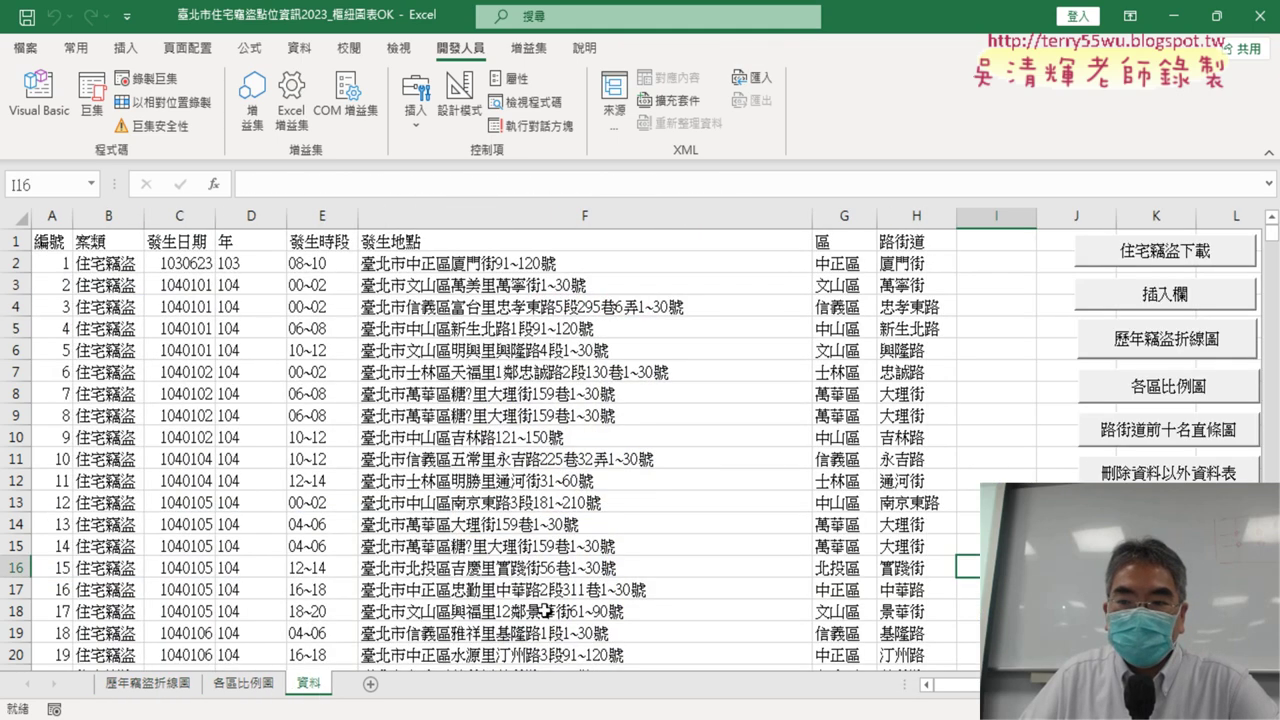
# Run the 路街道前十名直條圖 macro and look through the new chart sheets.
pyautogui.click(1167, 432)
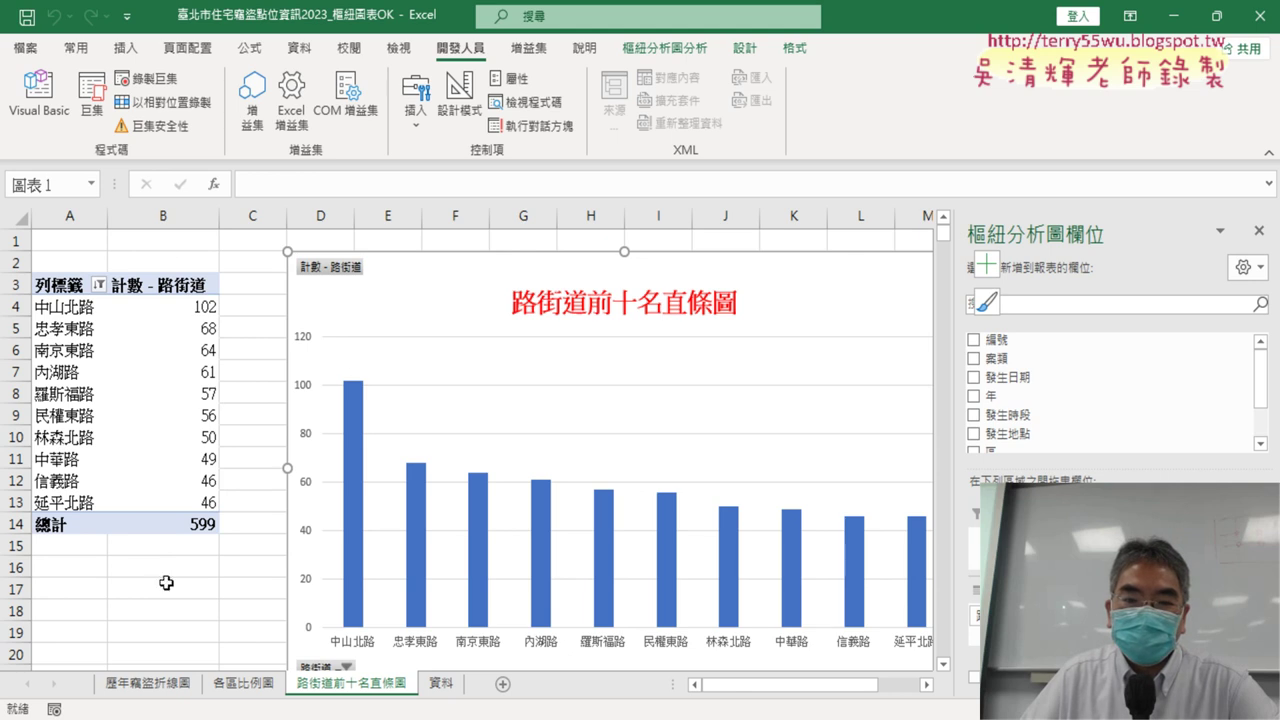
pyautogui.click(440, 683)
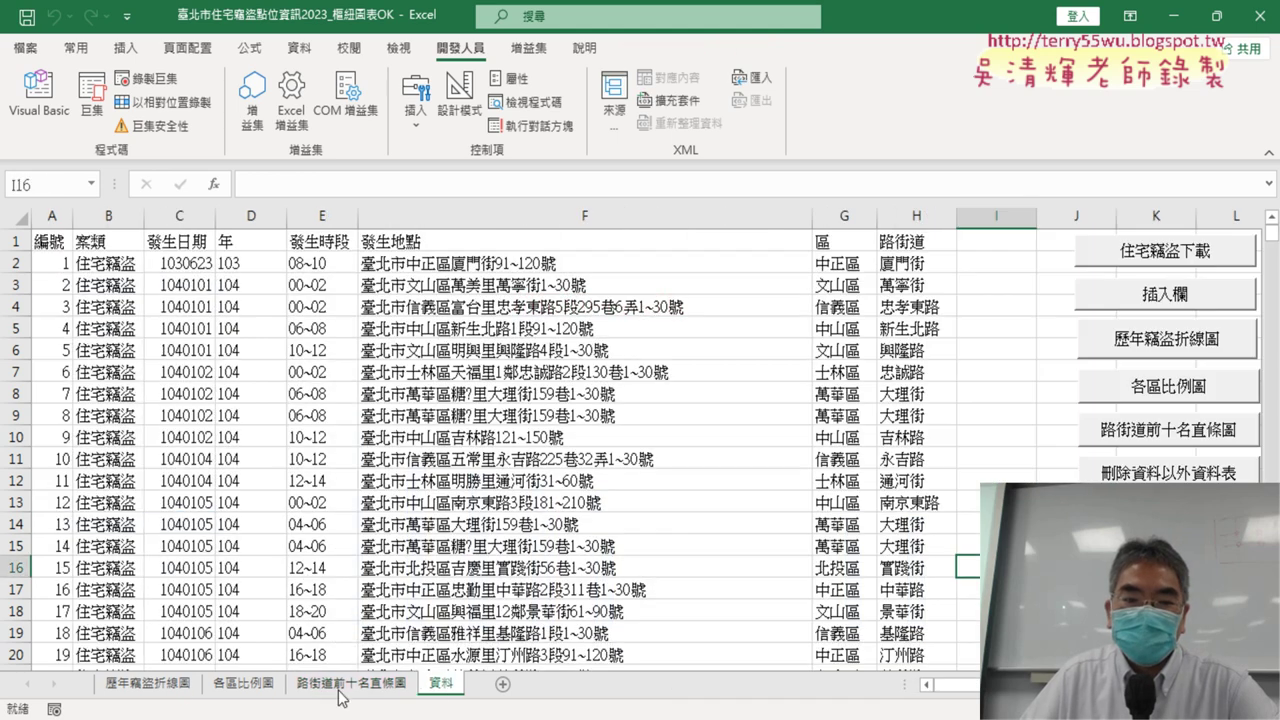
pyautogui.click(124, 690)
pyautogui.hotkey('ctrl', 'pagedown')
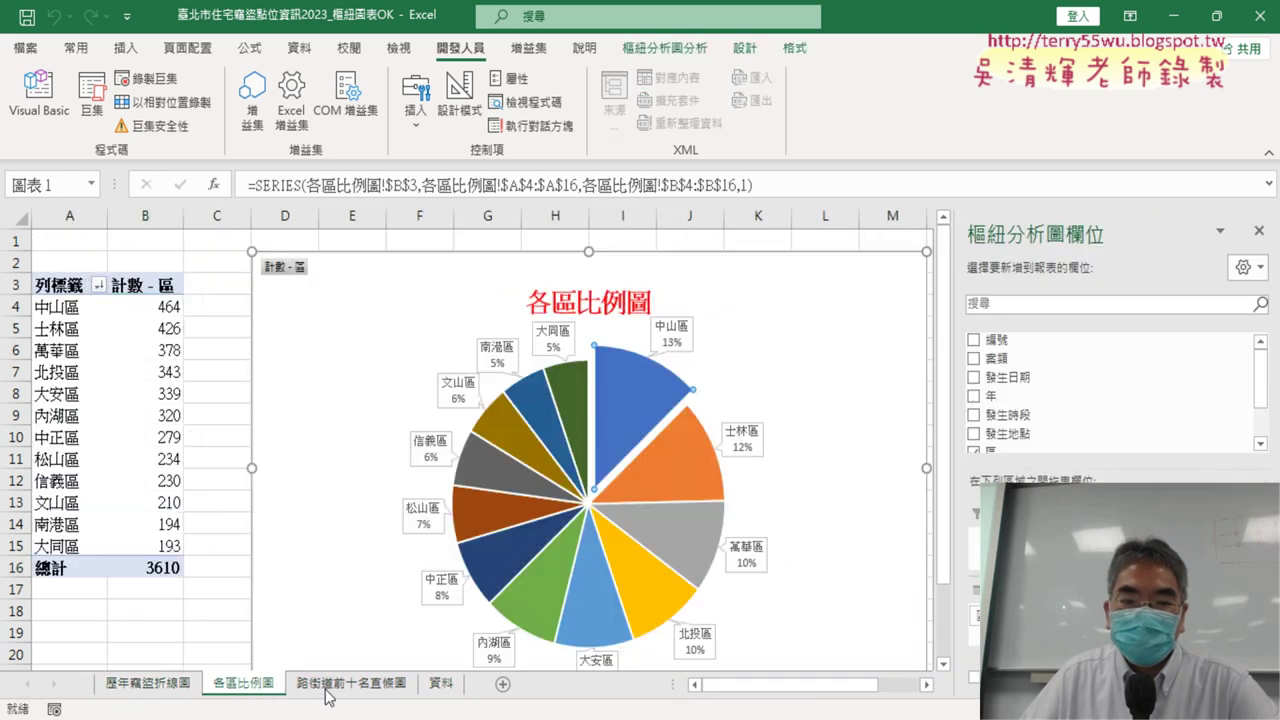
pyautogui.hotkey('ctrl', 'pagedown')
pyautogui.click(158, 688)
pyautogui.click(270, 688)
pyautogui.click(345, 688)
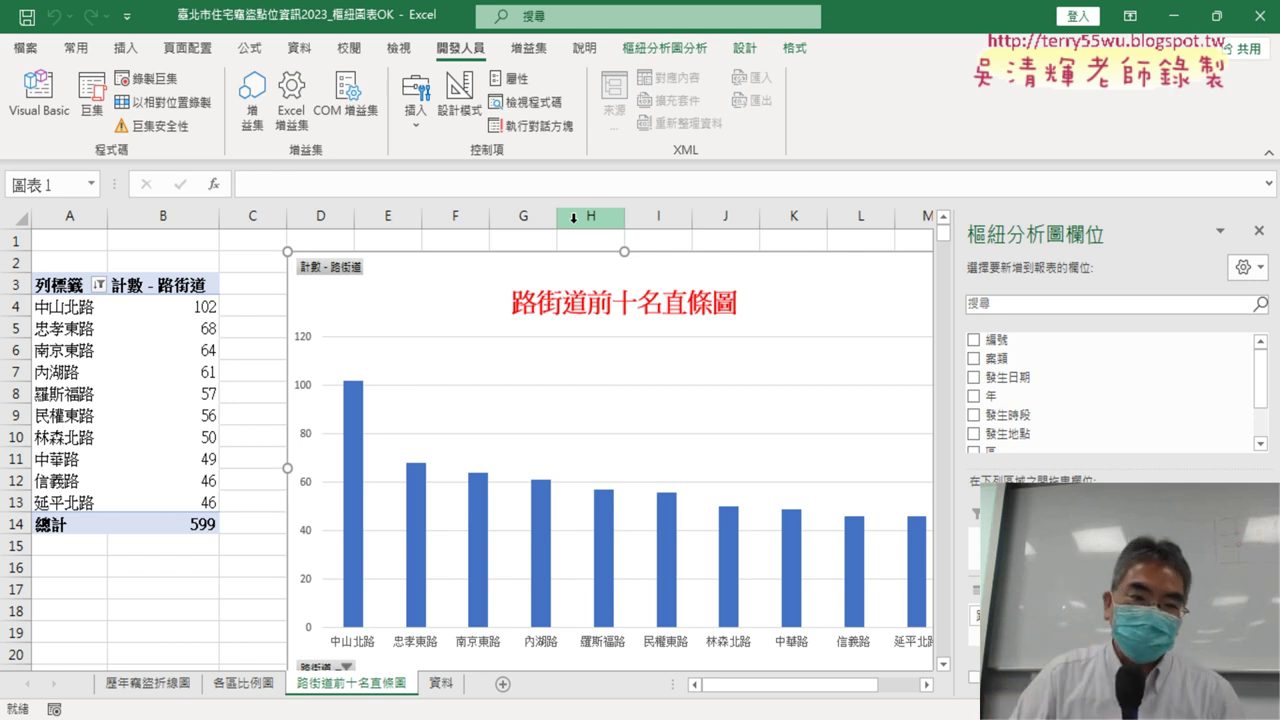
# Filter the street row labels to the top 10 by value, then return to 資料.
pyautogui.click(98, 287)
pyautogui.moveTo(125, 442)
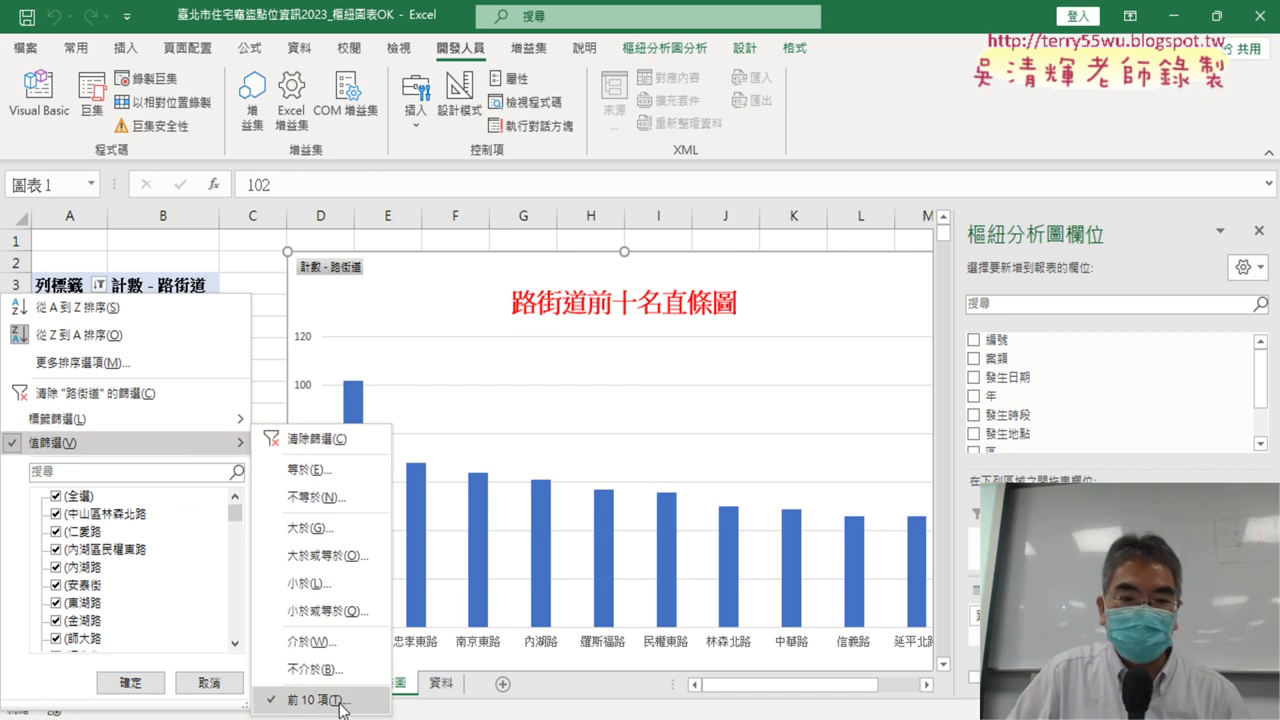
pyautogui.click(340, 700)
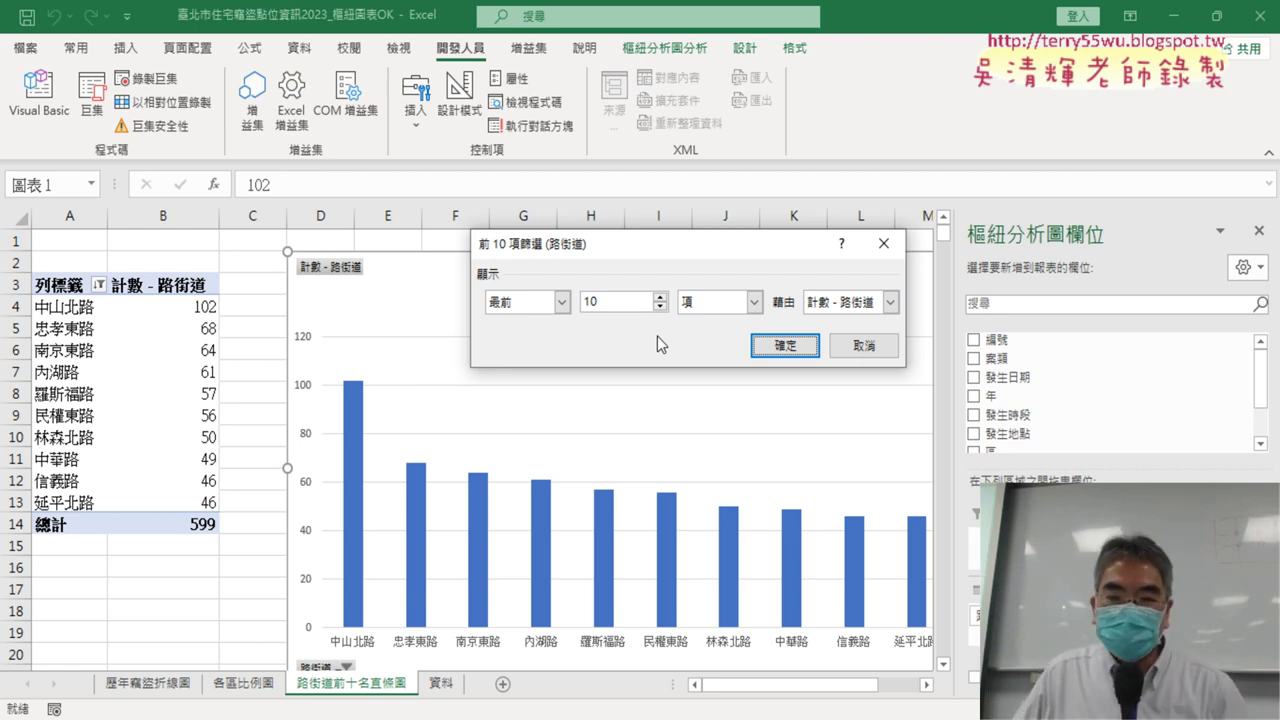
pyautogui.click(862, 345)
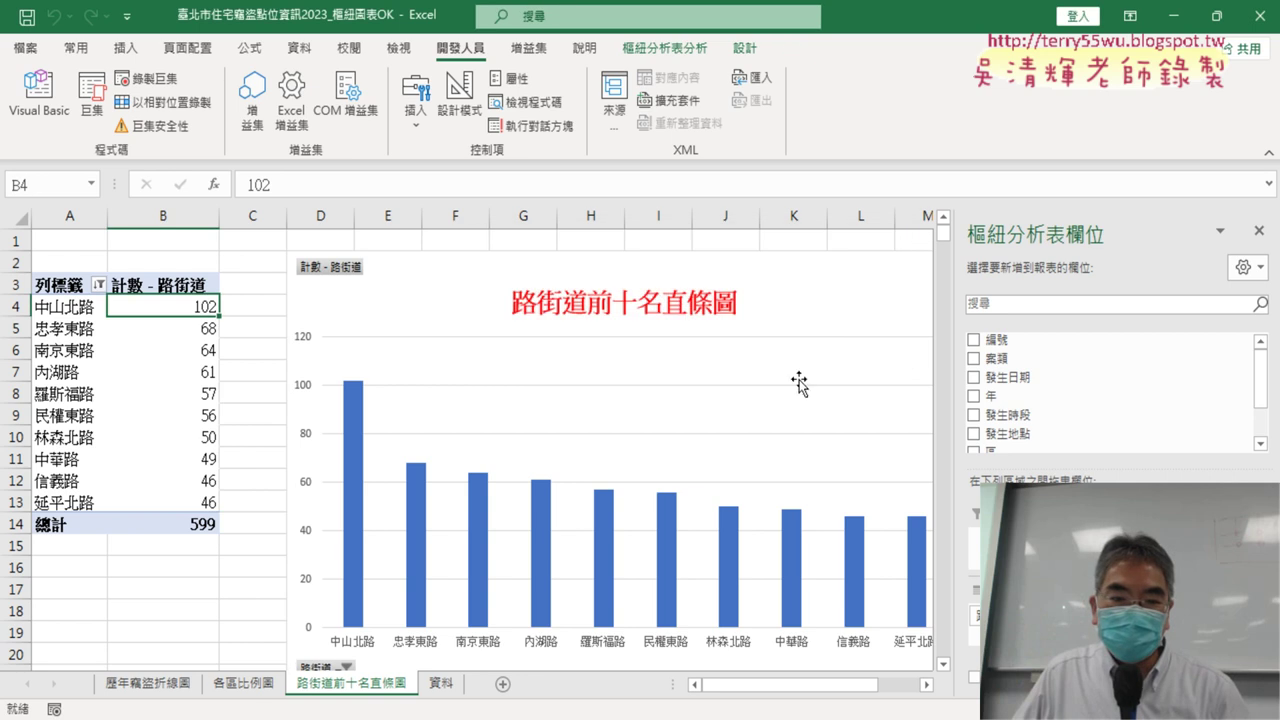
pyautogui.click(160, 685)
pyautogui.click(243, 683)
pyautogui.click(372, 686)
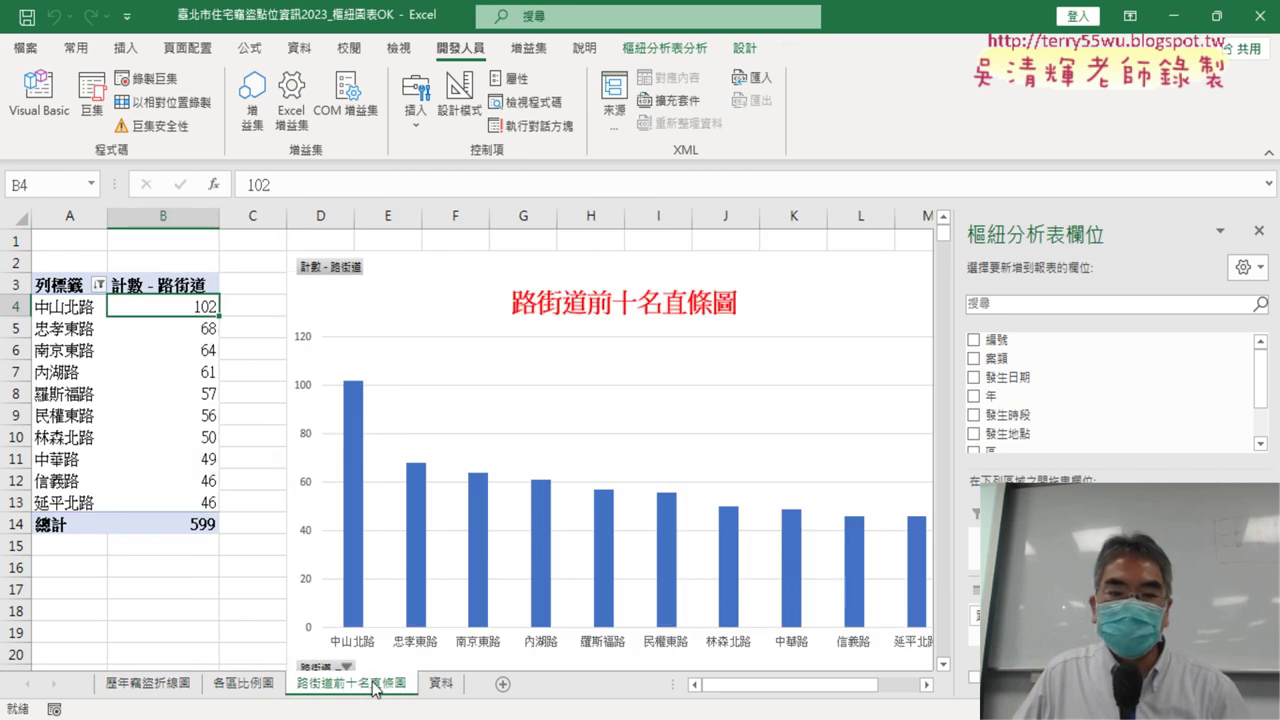
pyautogui.click(441, 684)
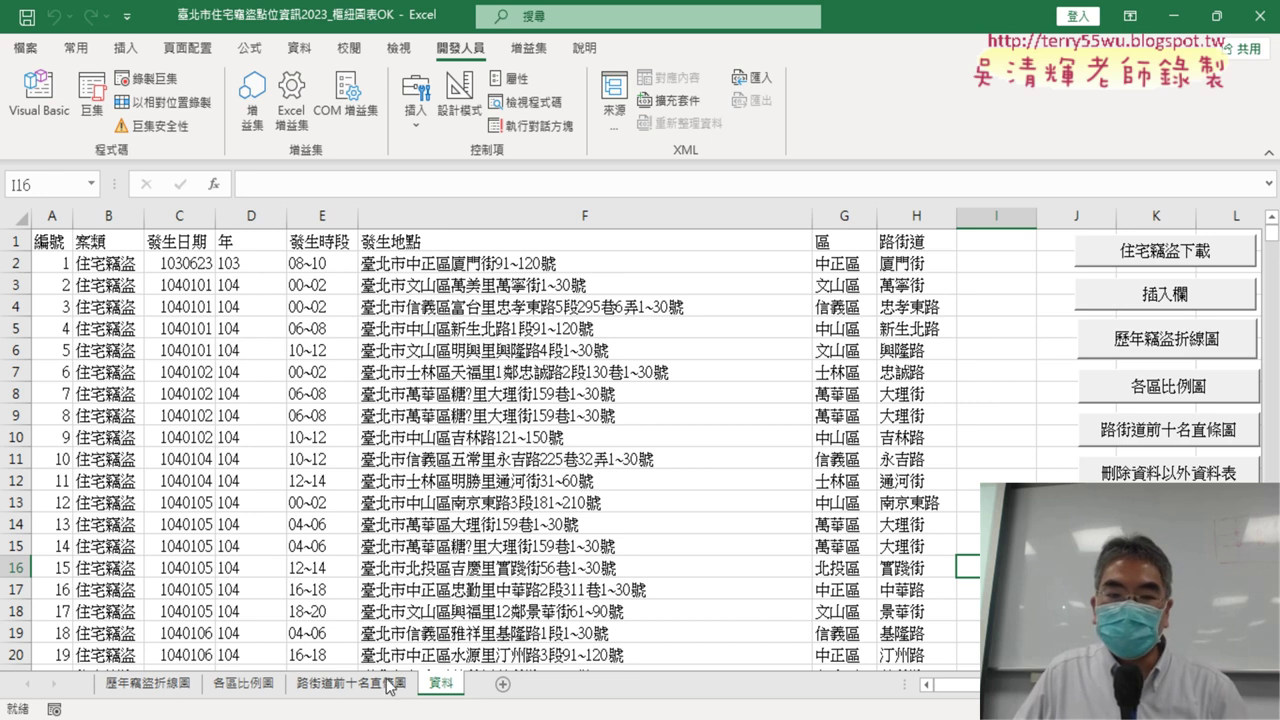
# Rerun the 歷年竊盜折線圖 macro and debug error 1004 to the ActiveSheet.Name line.
pyautogui.click(1160, 340)
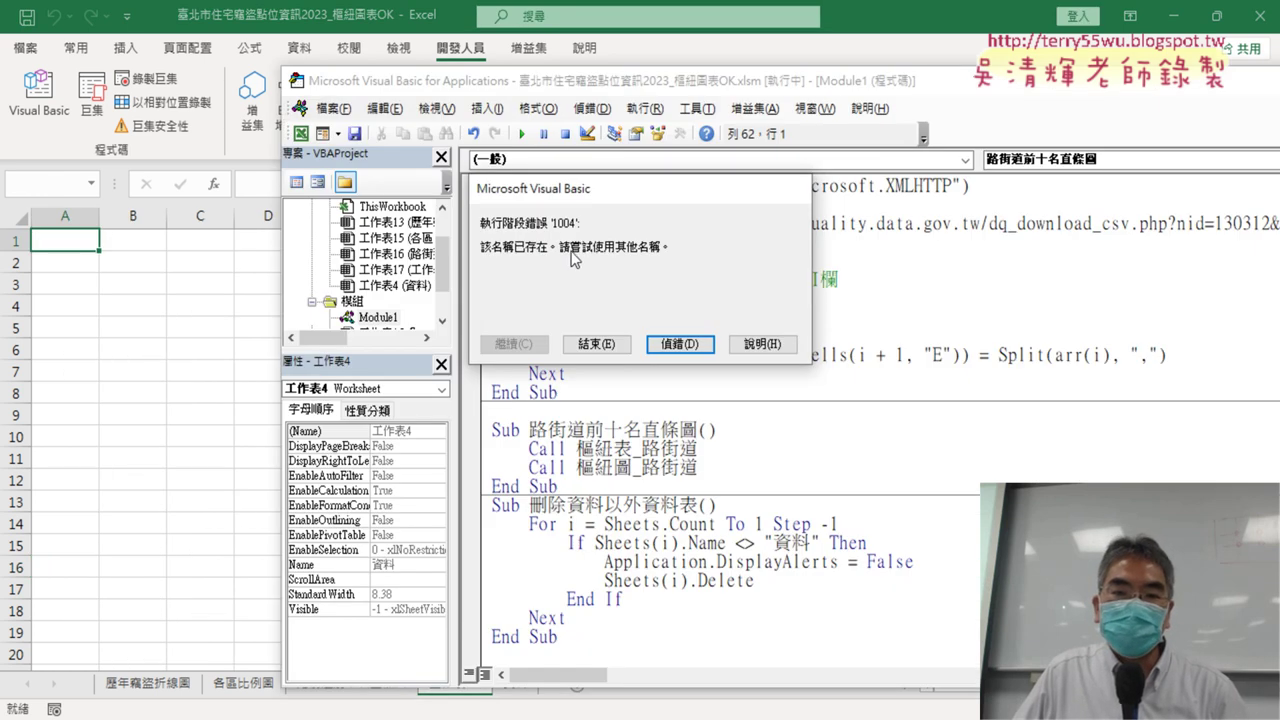
pyautogui.moveTo(659, 203); pyautogui.dragTo(784, 358)
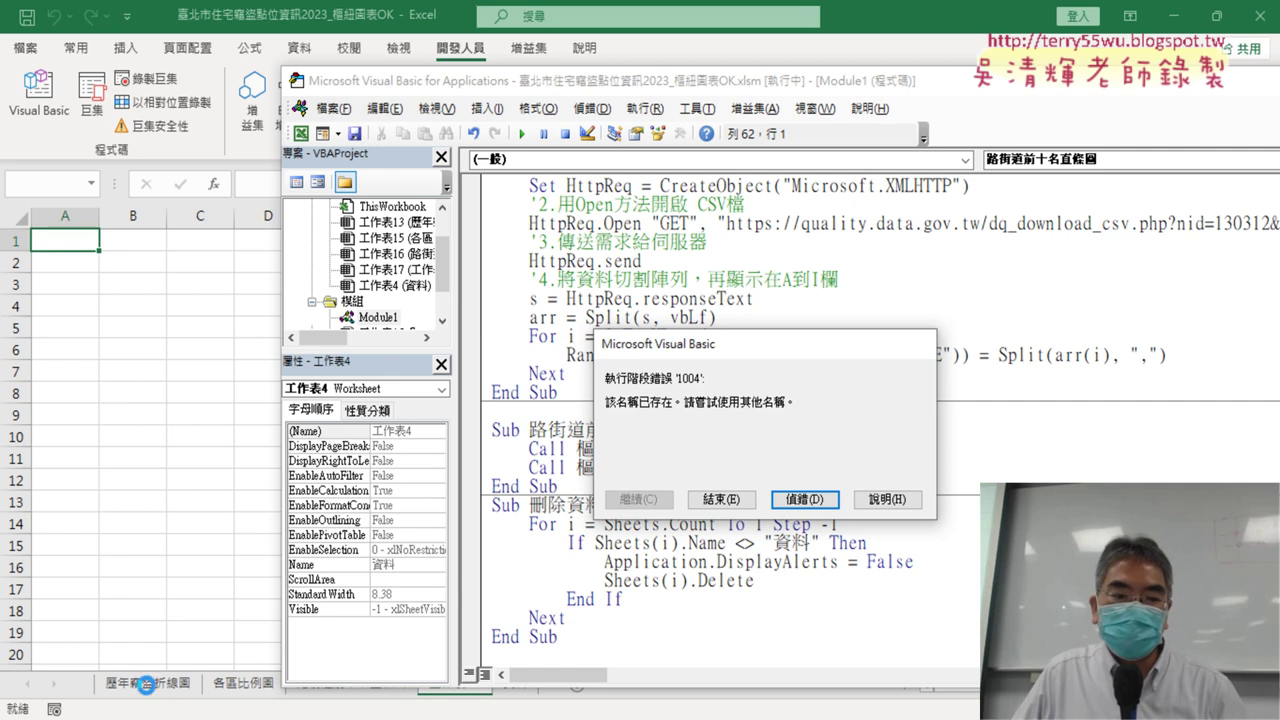
pyautogui.click(816, 500)
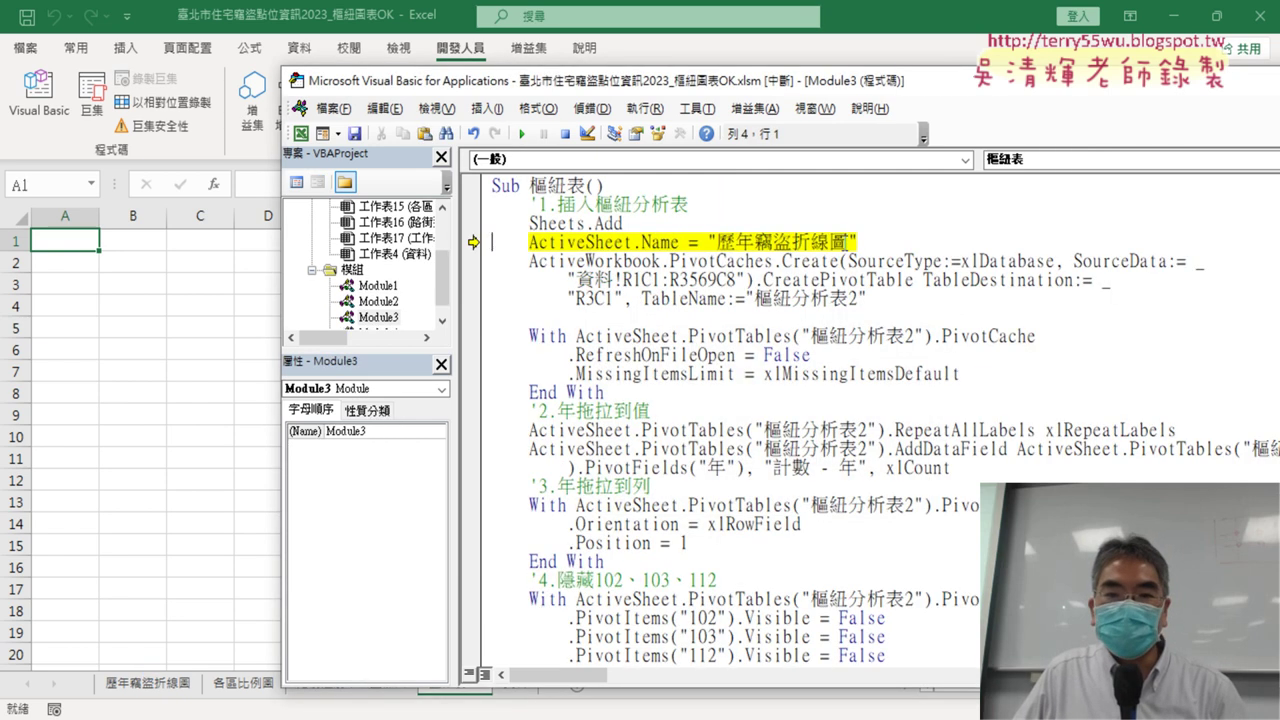
pyautogui.moveTo(532, 242); pyautogui.dragTo(686, 243)
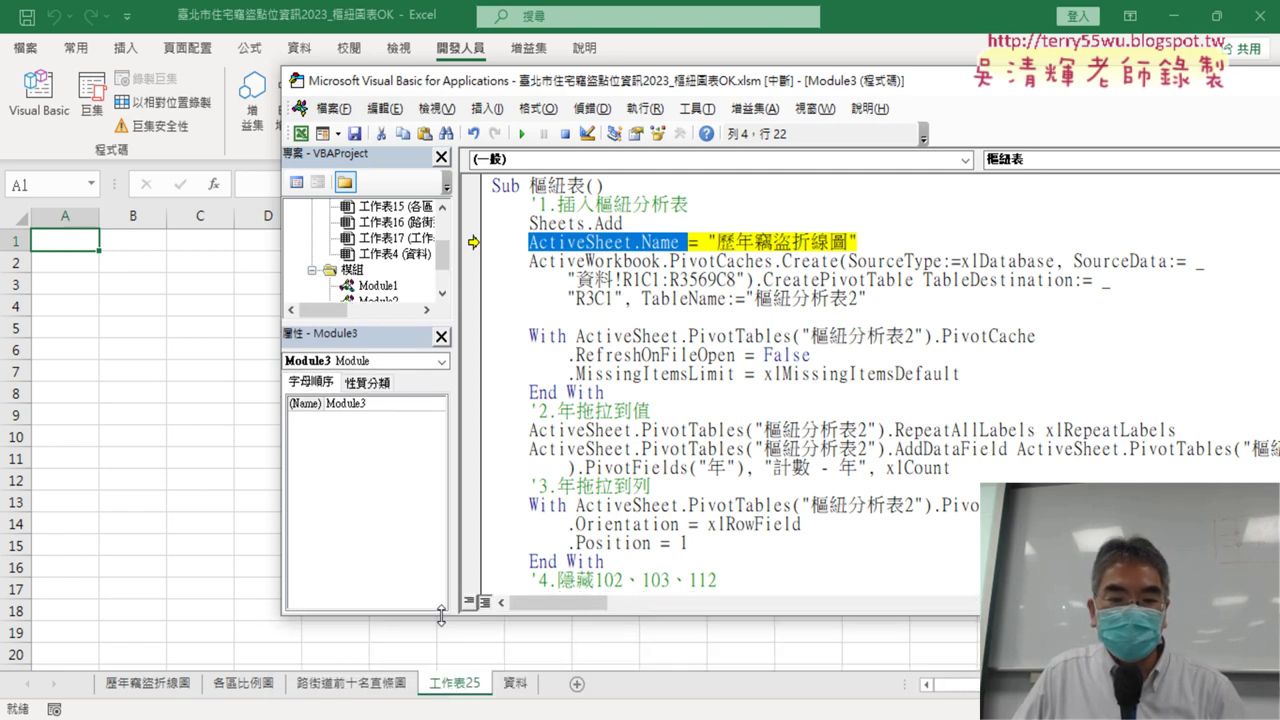
# Reset the halted macro and bring up the options for the leftover 工作表25 sheet.
pyautogui.moveTo(430, 688); pyautogui.dragTo(432, 612)
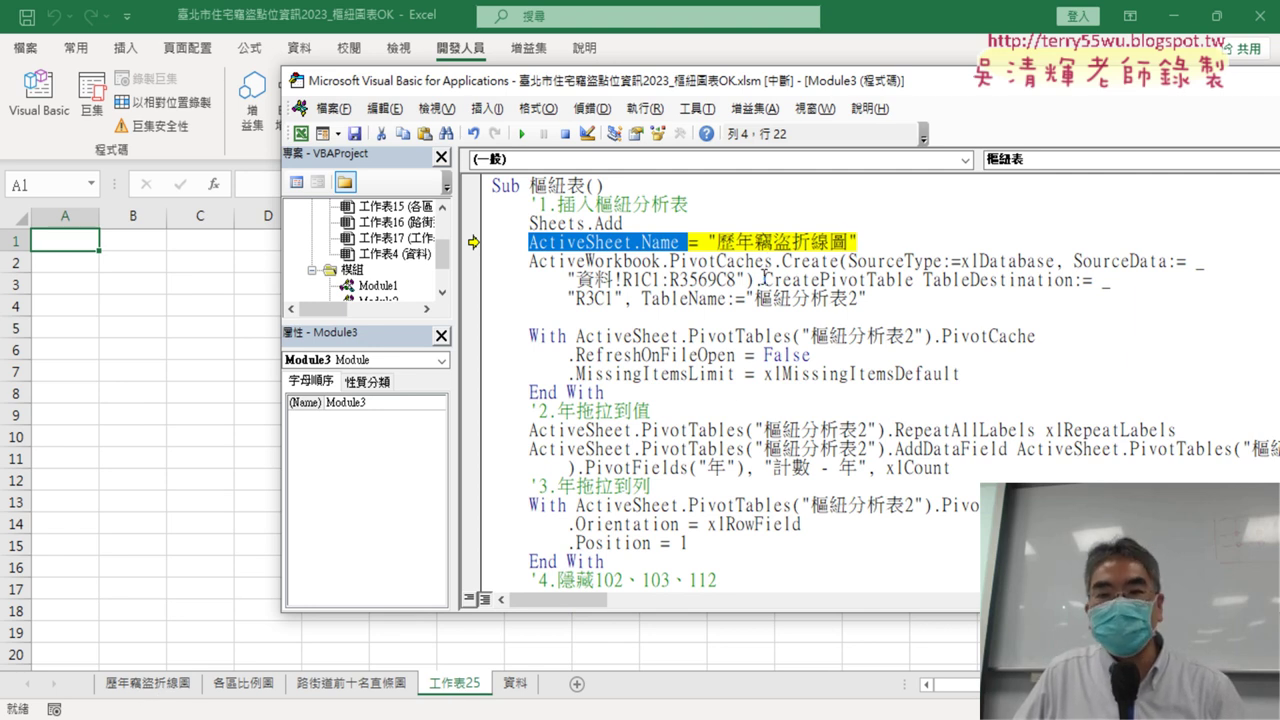
pyautogui.click(521, 133)
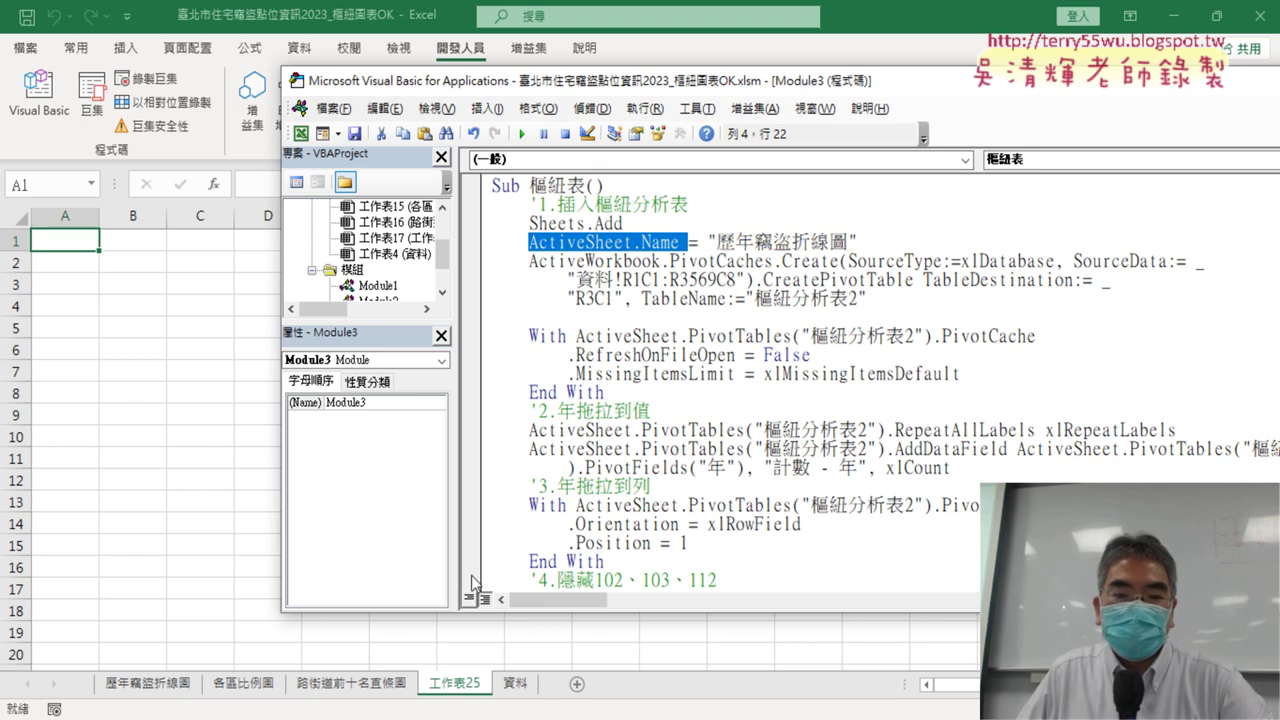
pyautogui.rightClick(462, 693)
# Delete the empty 工作表25 sheet and switch to the 各區比例圖 pie-chart sheet.
pyautogui.click(560, 437)
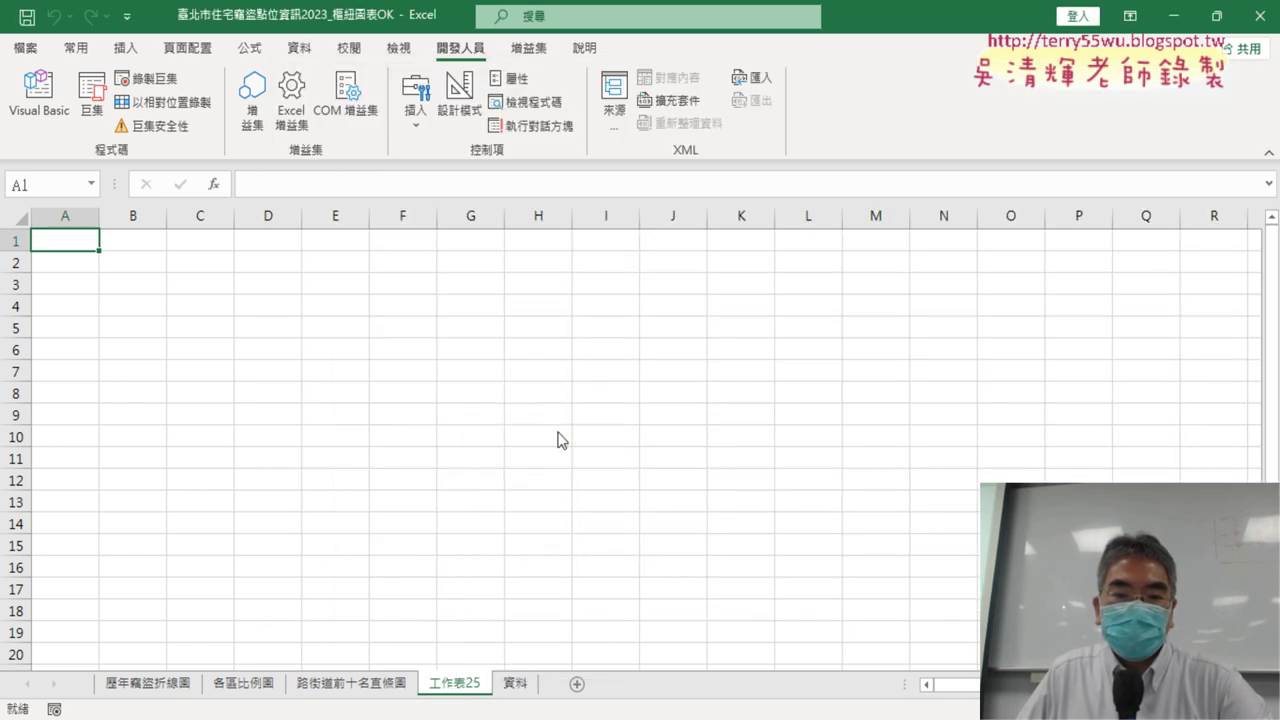
pyautogui.click(604, 422)
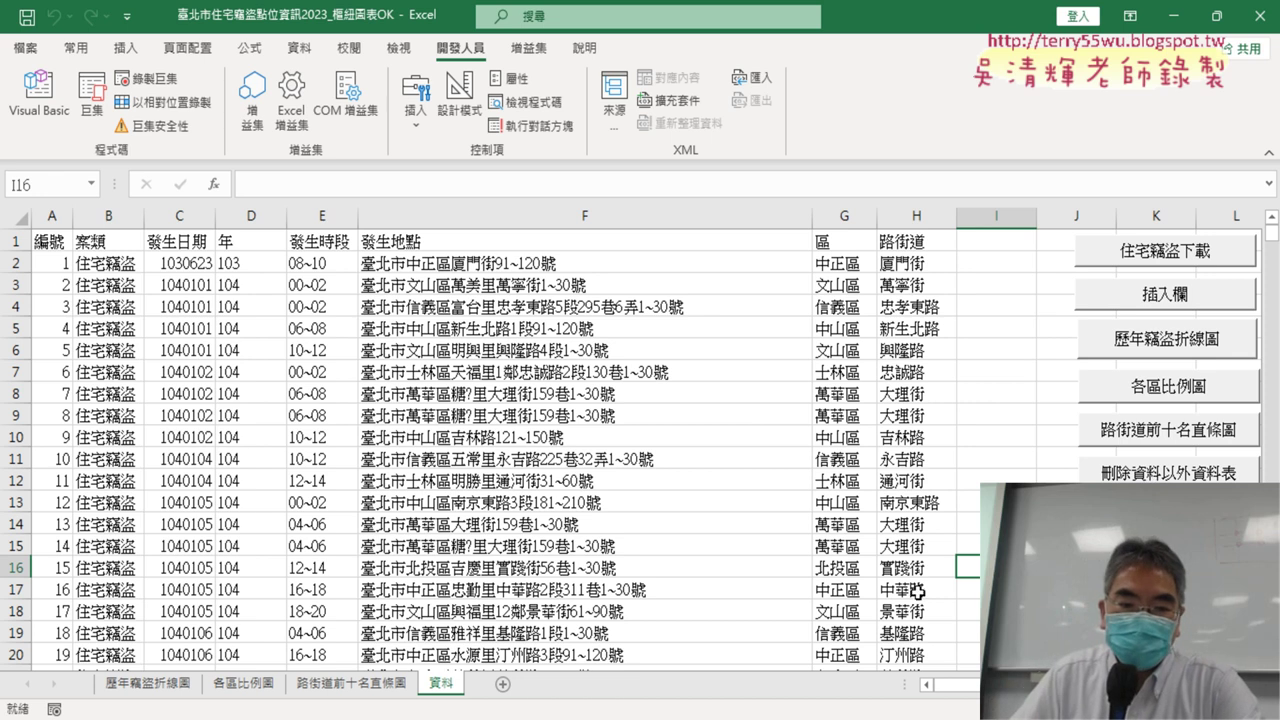
pyautogui.click(245, 688)
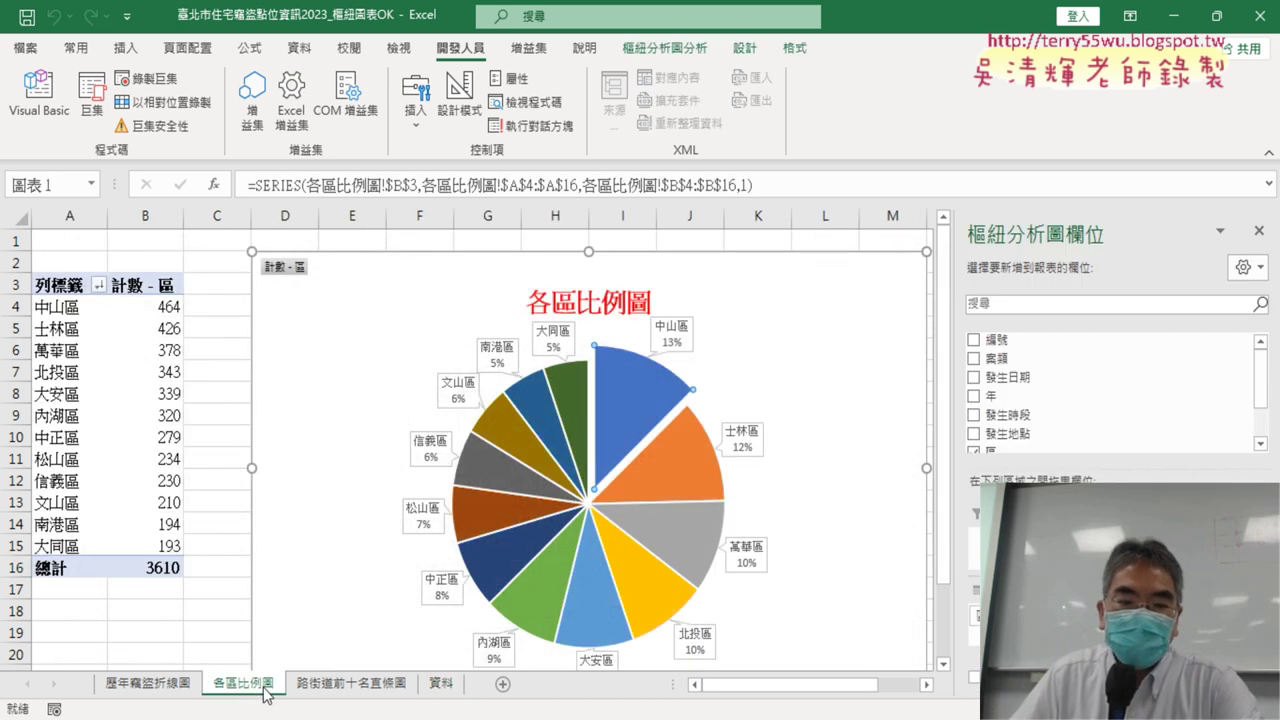